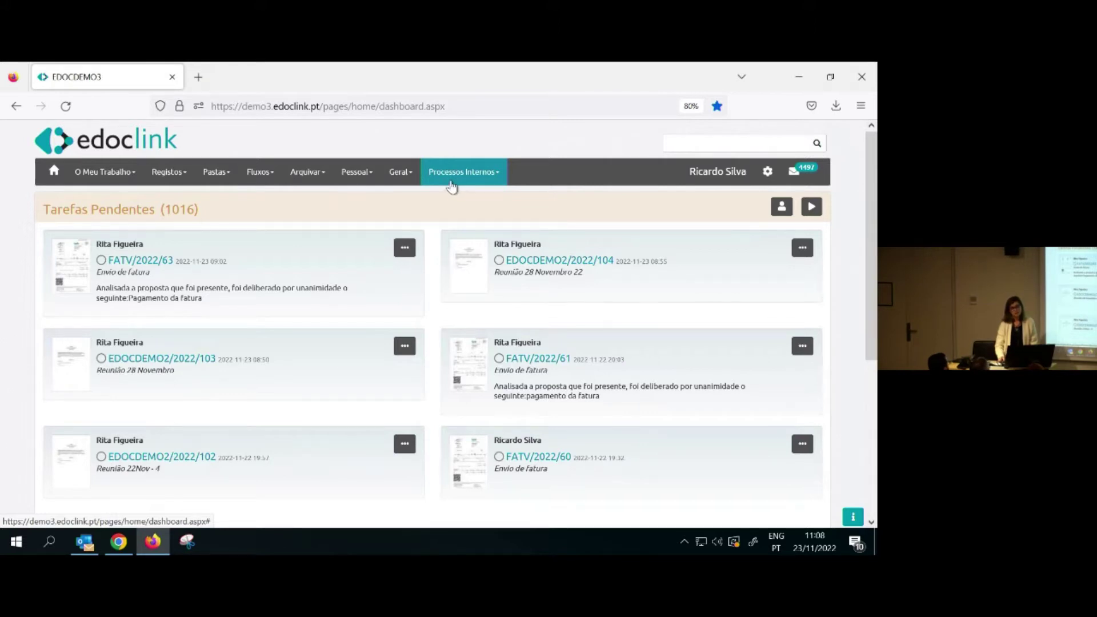
Switch to the Chrome session and open the Requisição de viatura form from the internal requests
click(452, 185)
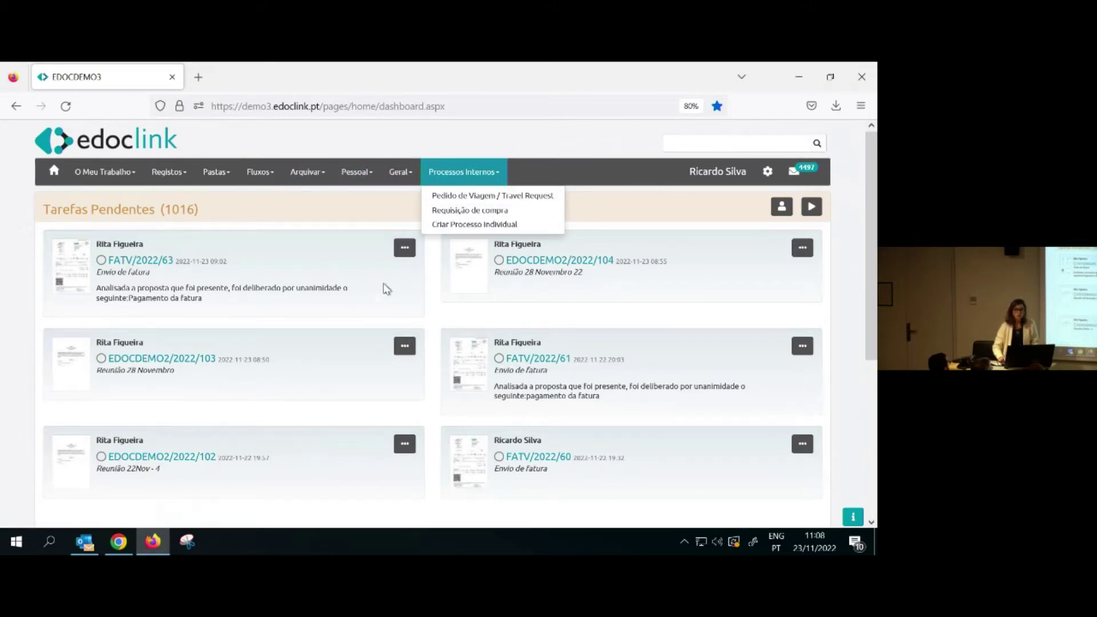
click(124, 547)
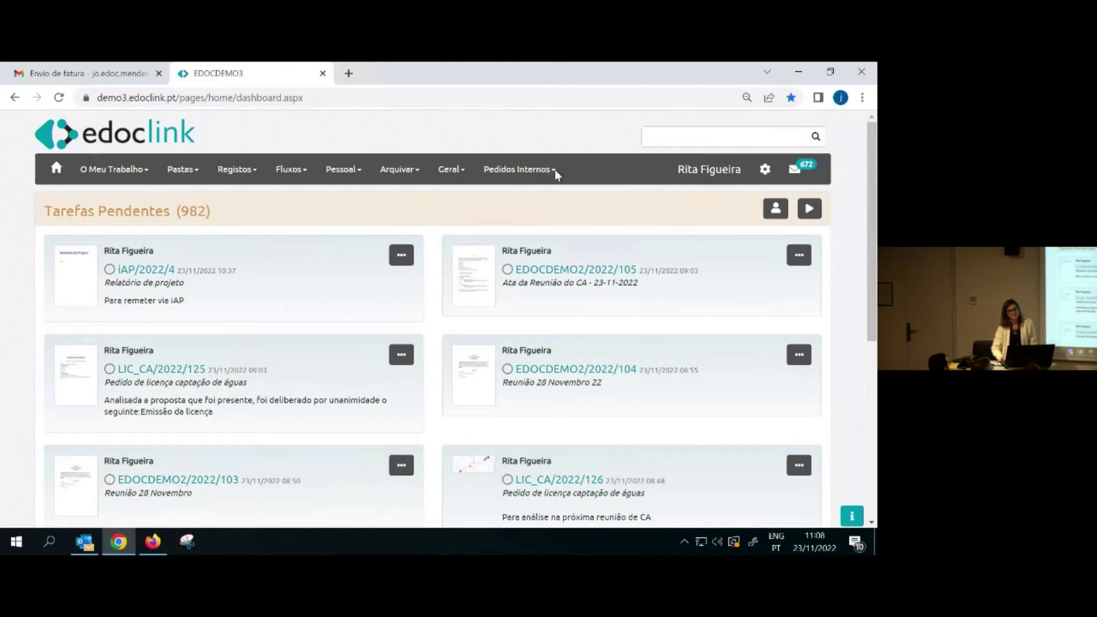
click(506, 171)
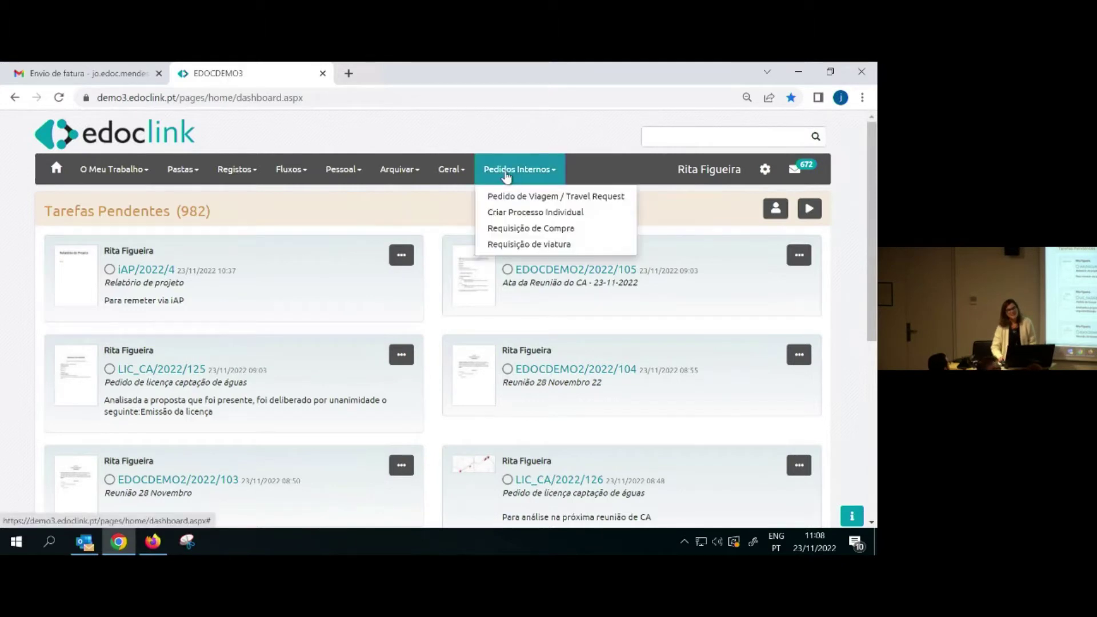
click(545, 247)
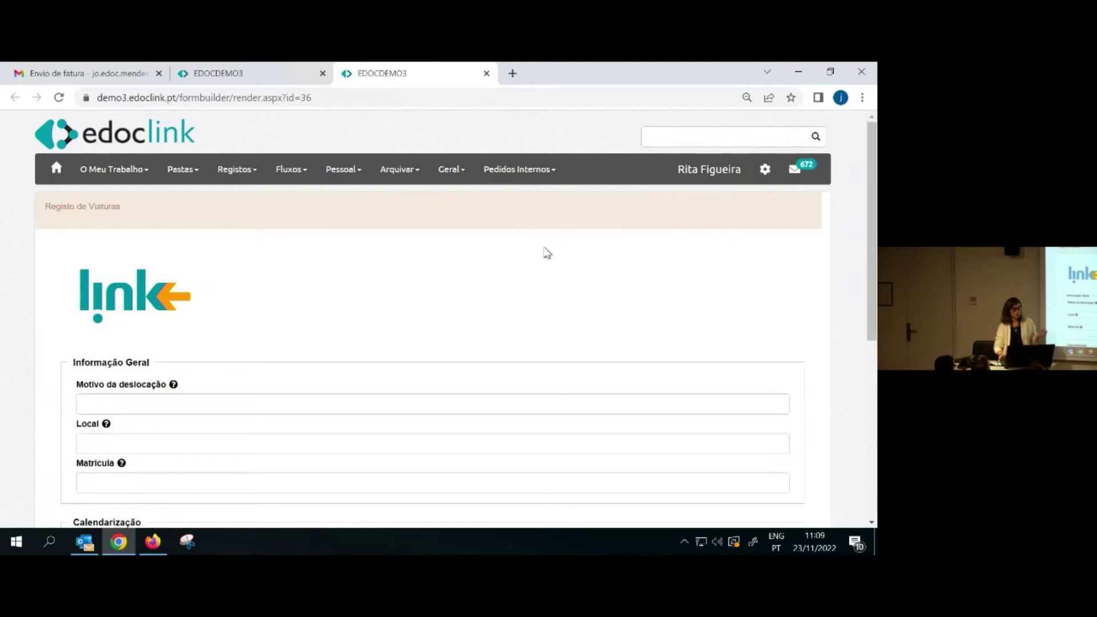
scroll(569, 315, down, 1)
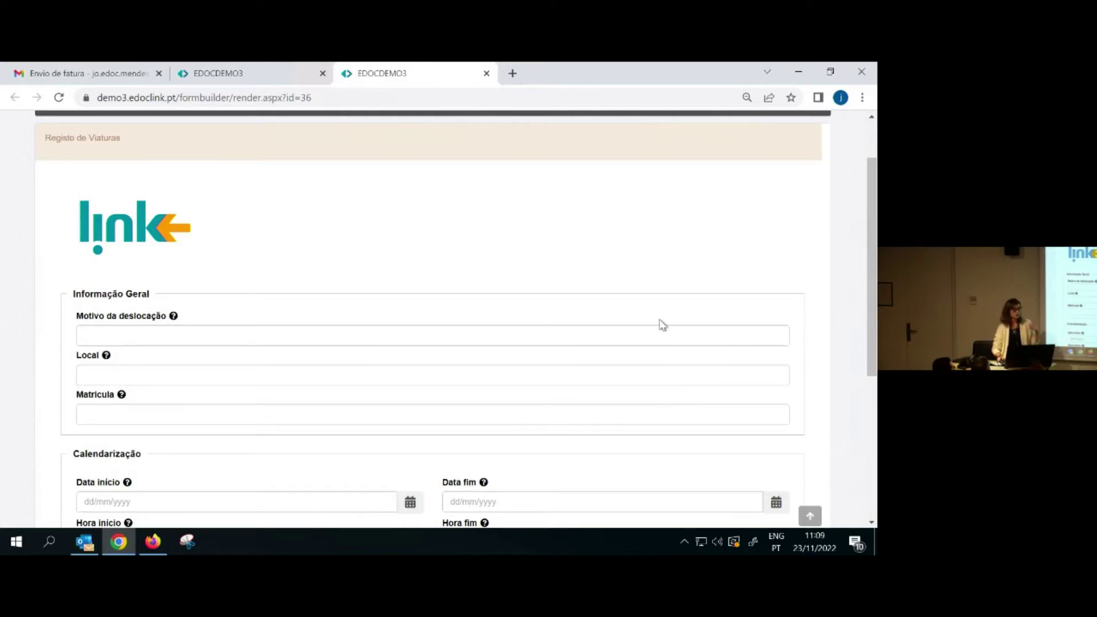
scroll(594, 368, down, 1)
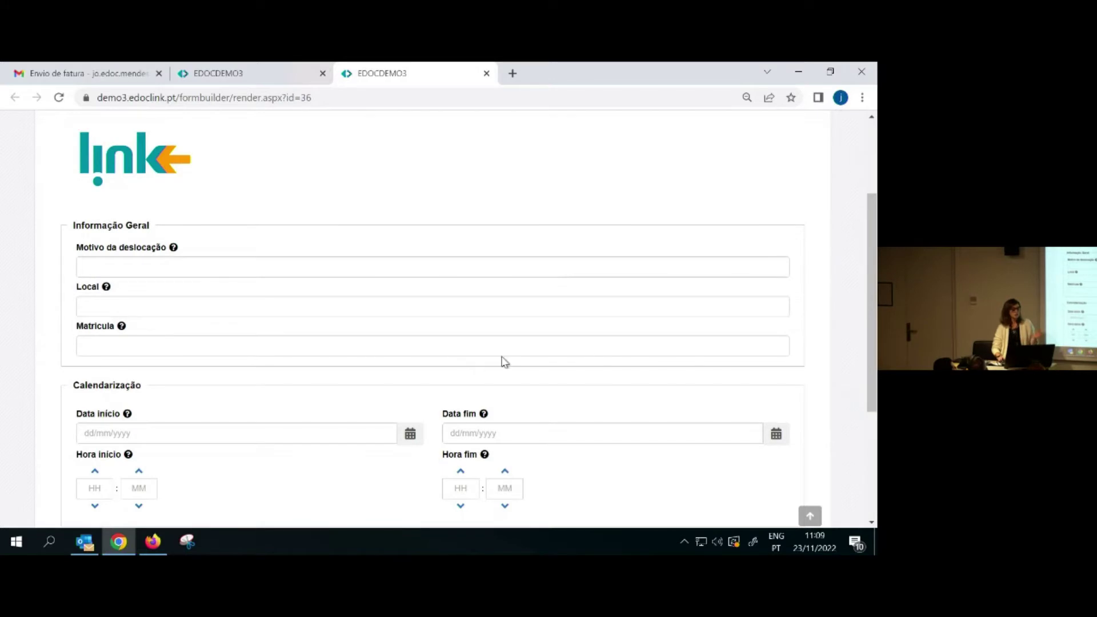
click(216, 268)
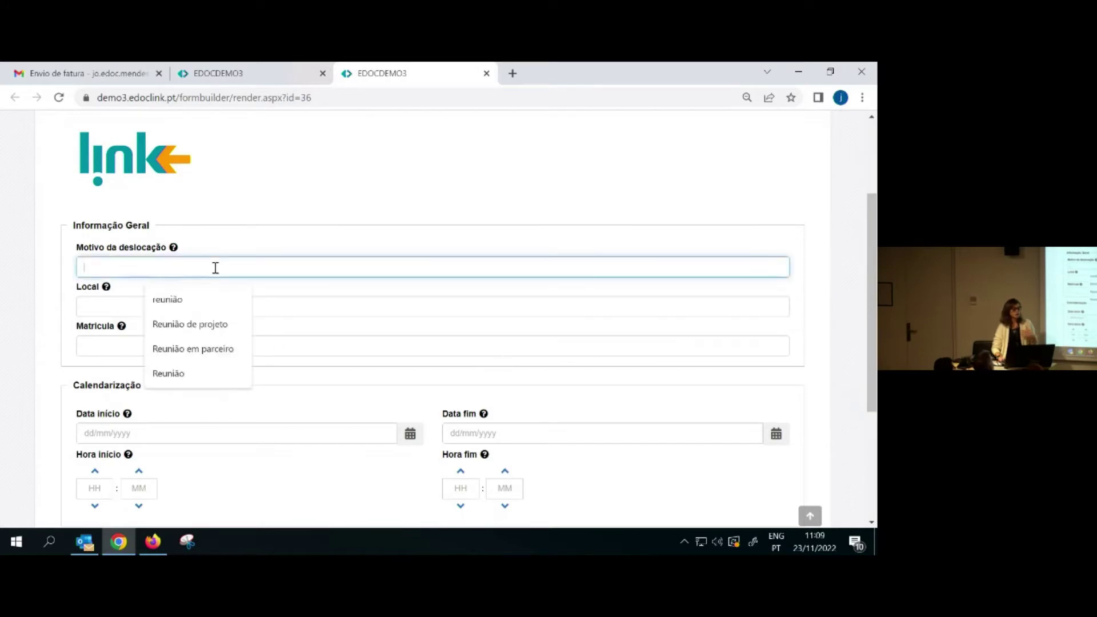
click(219, 327)
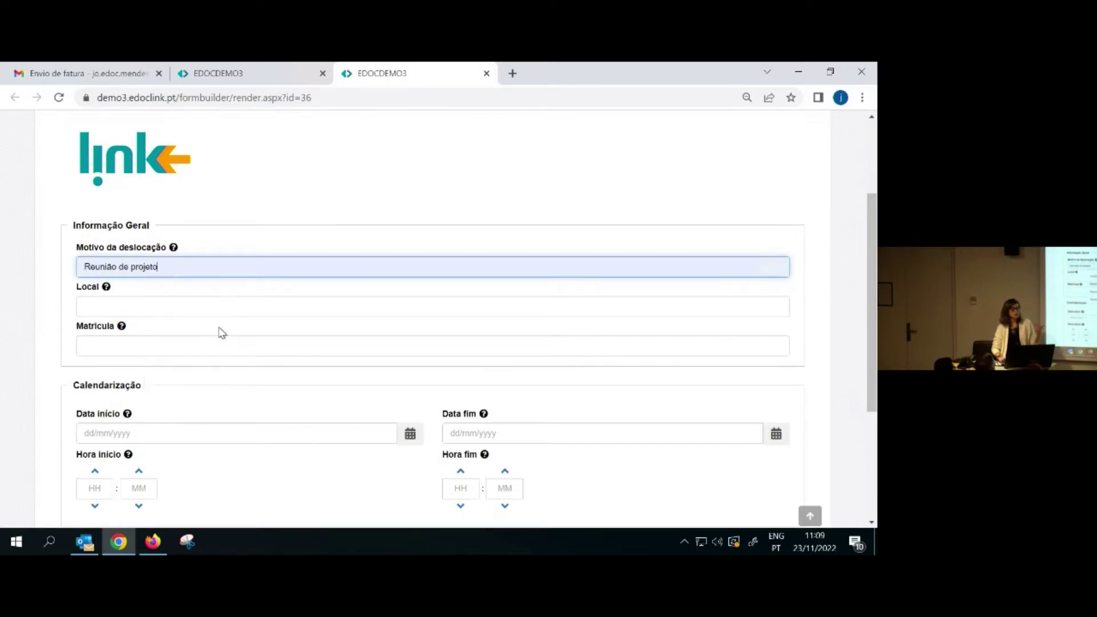
click(212, 308)
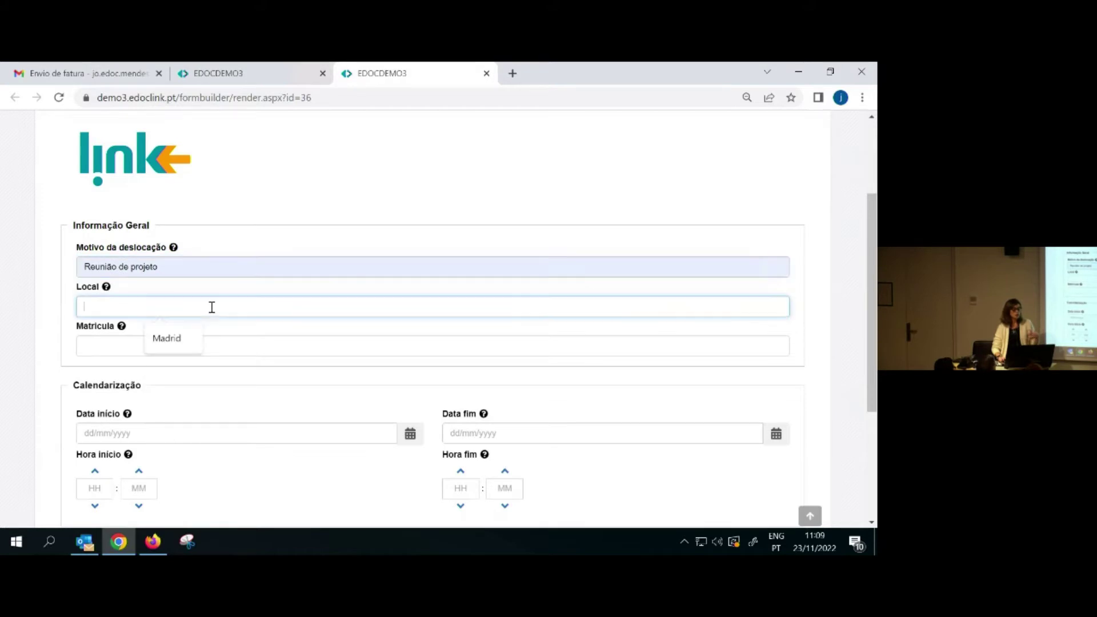
click(186, 348)
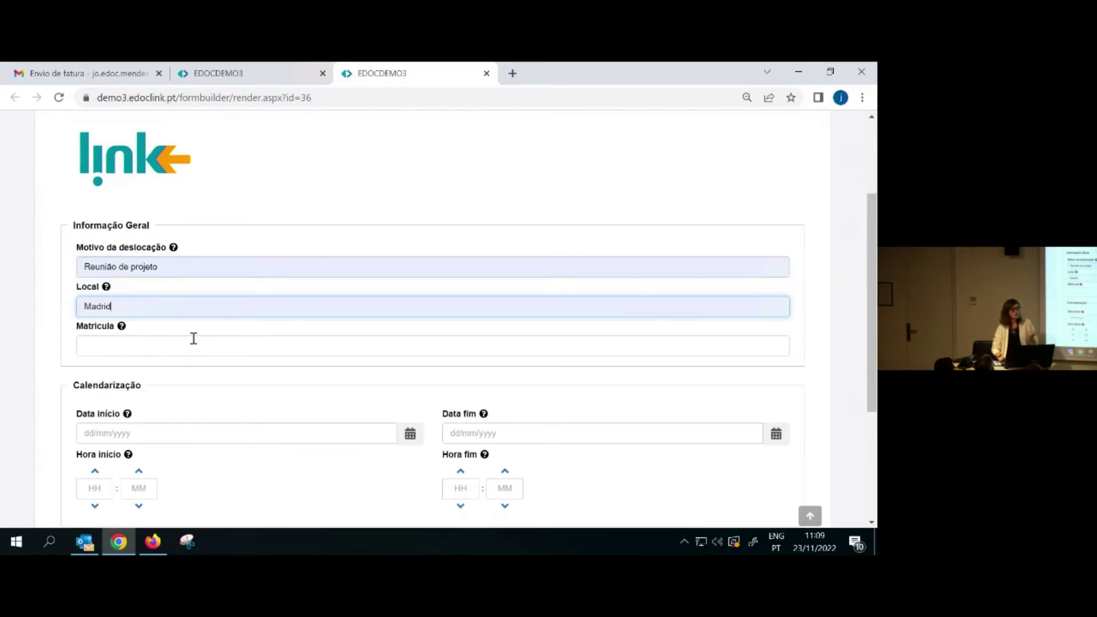
click(192, 348)
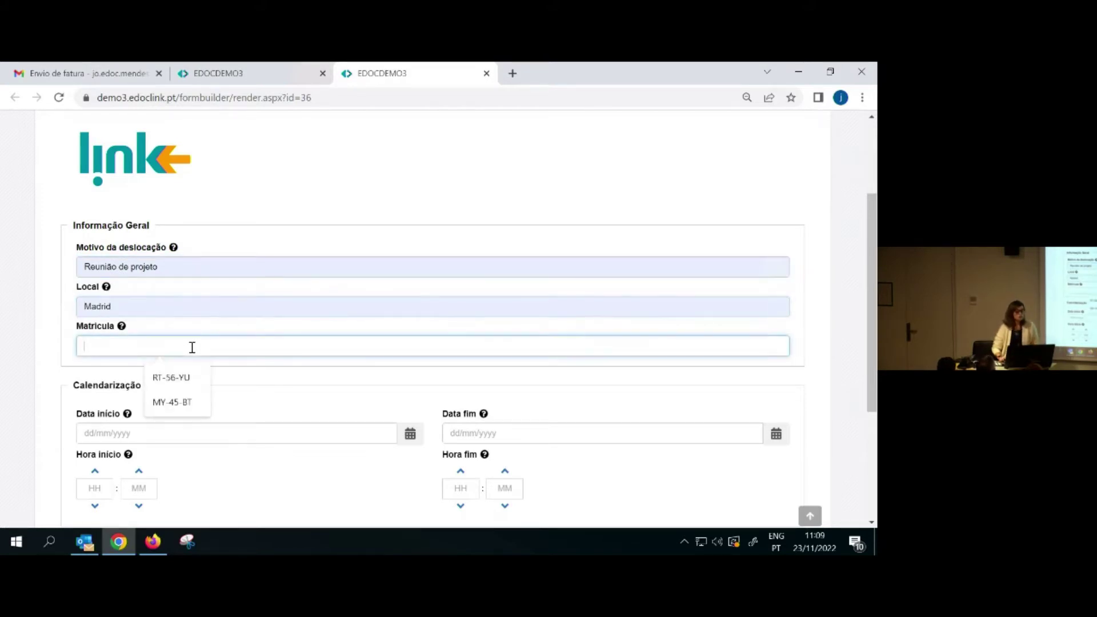
click(179, 379)
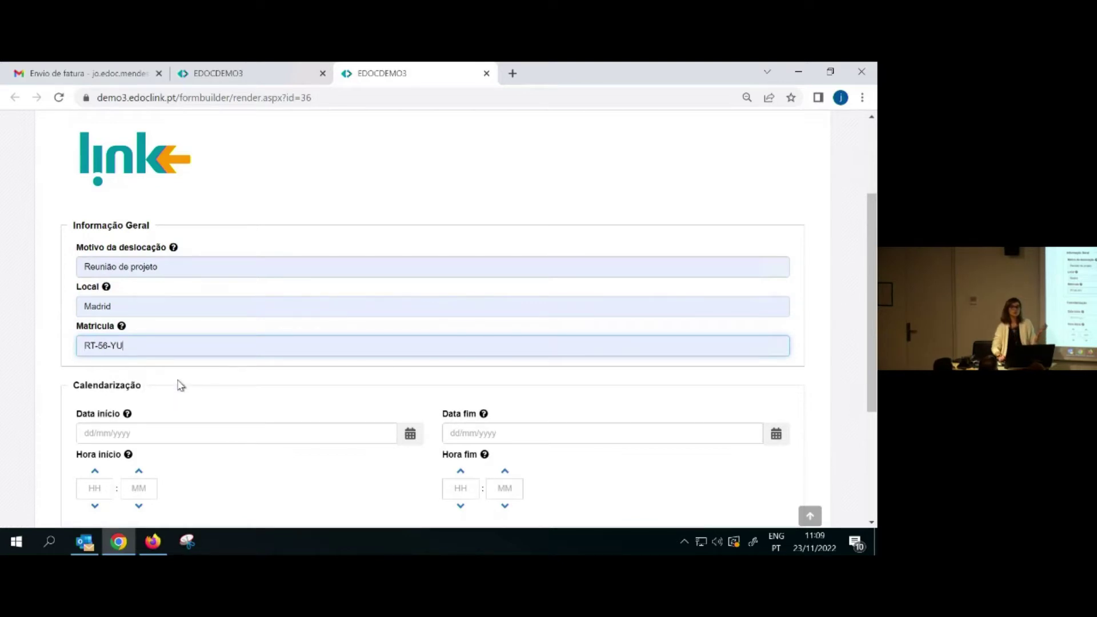
Set the vehicle request's start date to 22/11/2022 and its start time to 10:00
scroll(266, 375, down, 1)
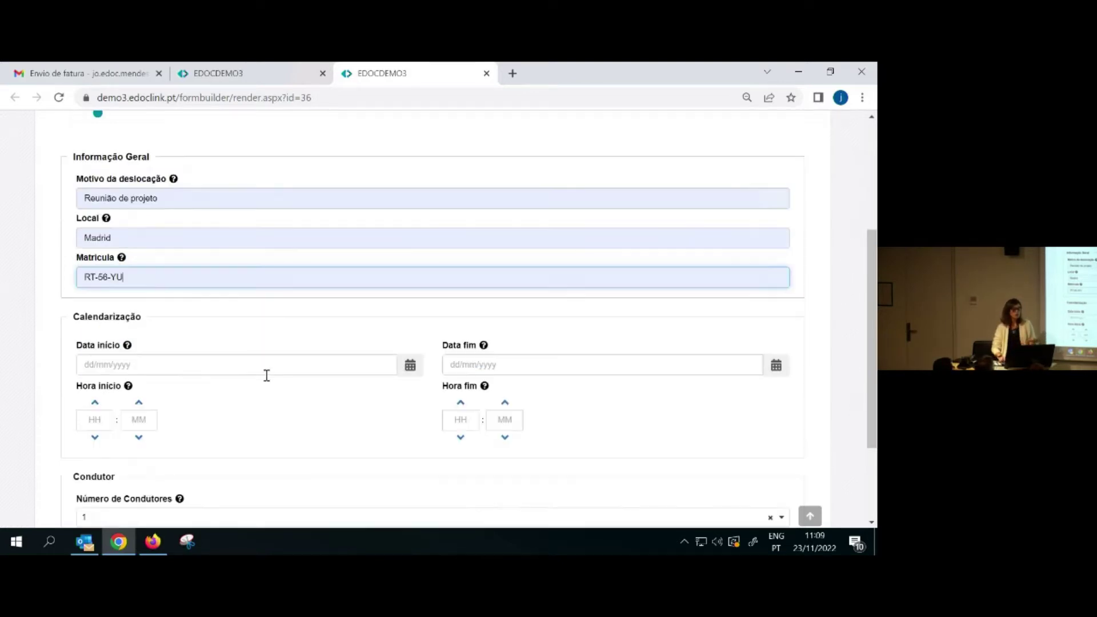
scroll(266, 375, down, 1)
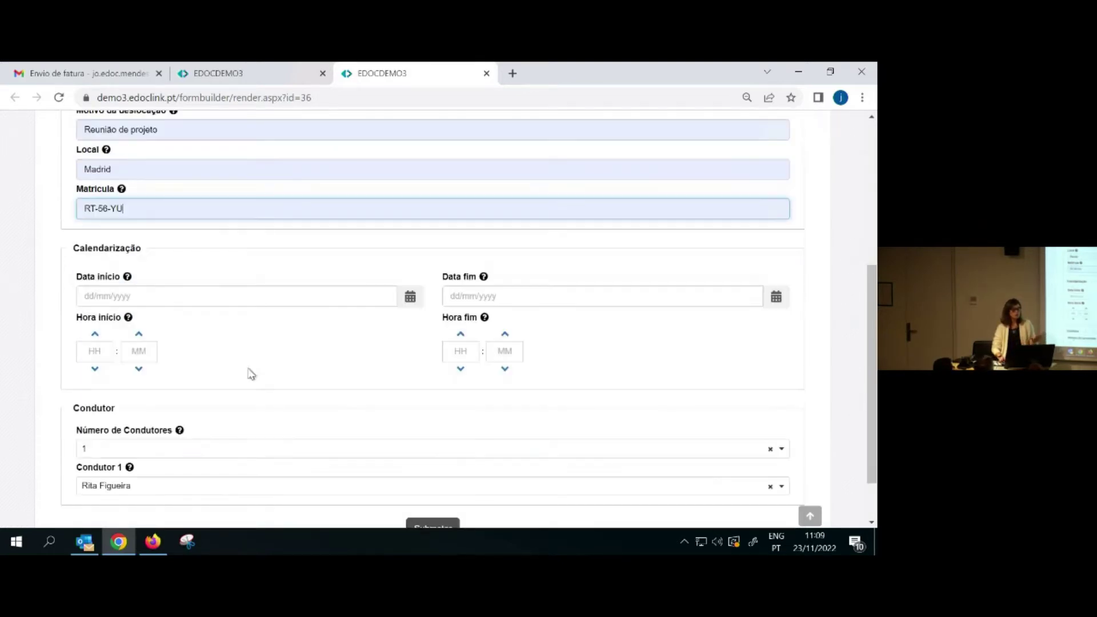
click(409, 299)
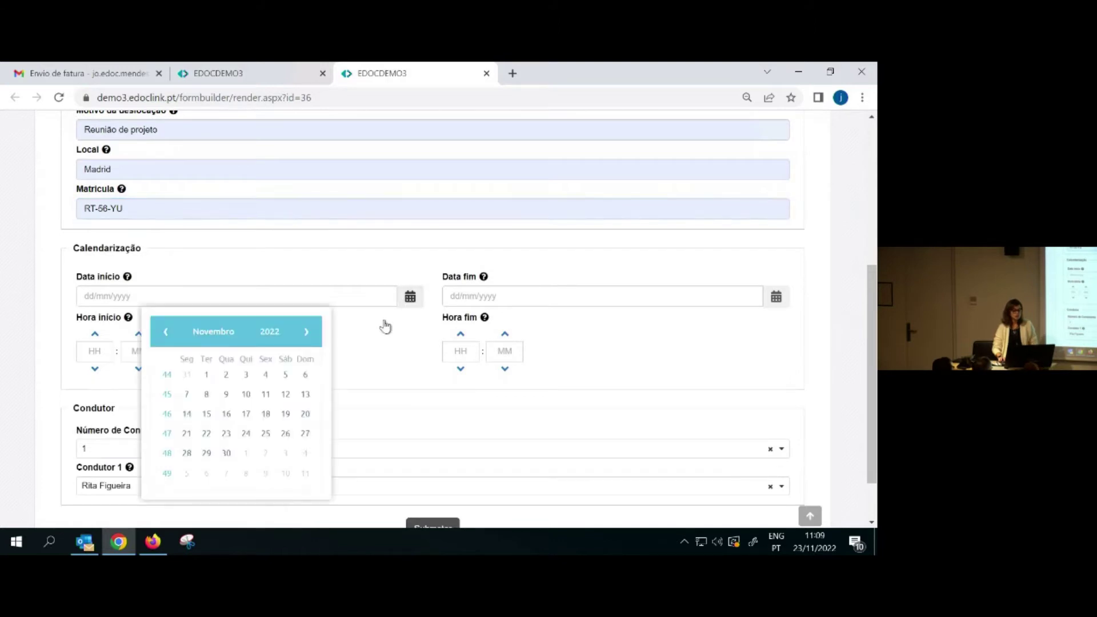
click(206, 433)
click(107, 350)
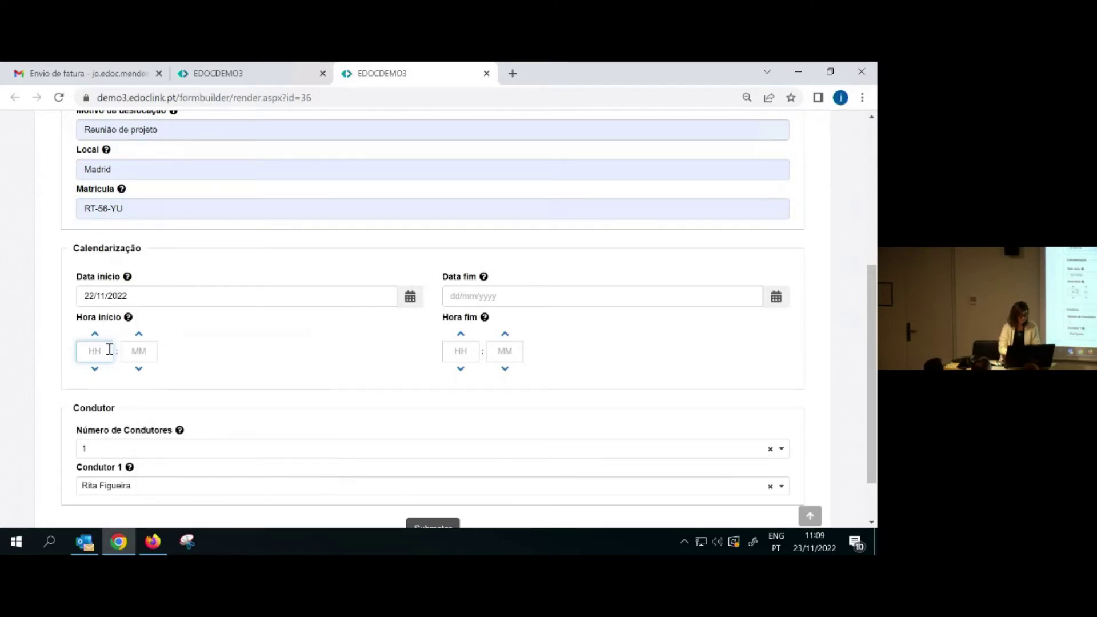
text(10:00)
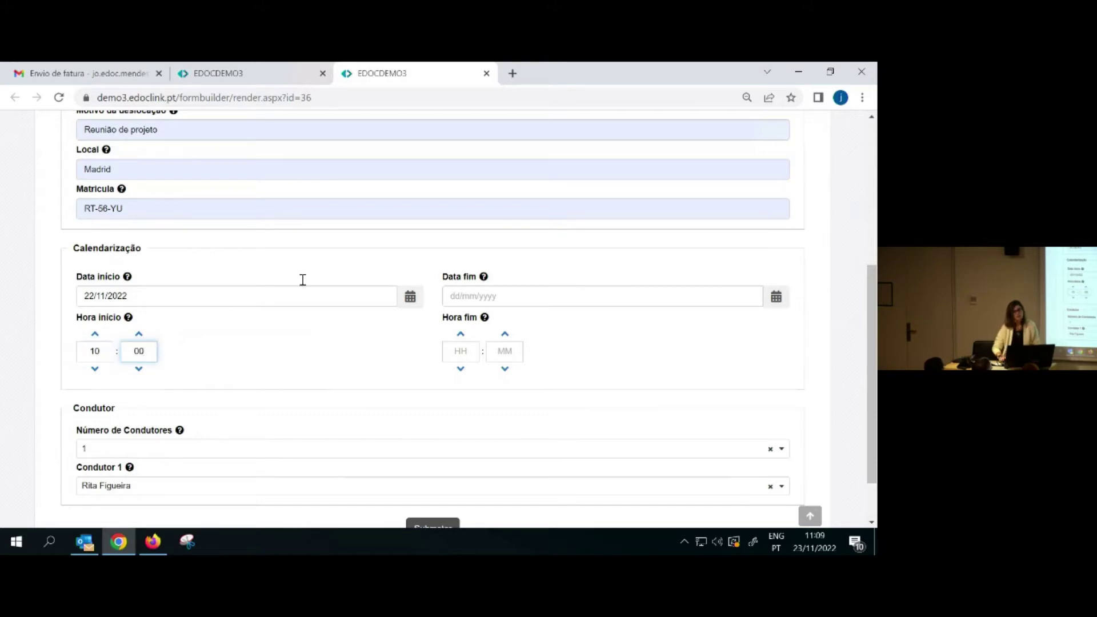
Set the vehicle request's end date to 23/11/2022 and its end time to 19:30
click(483, 296)
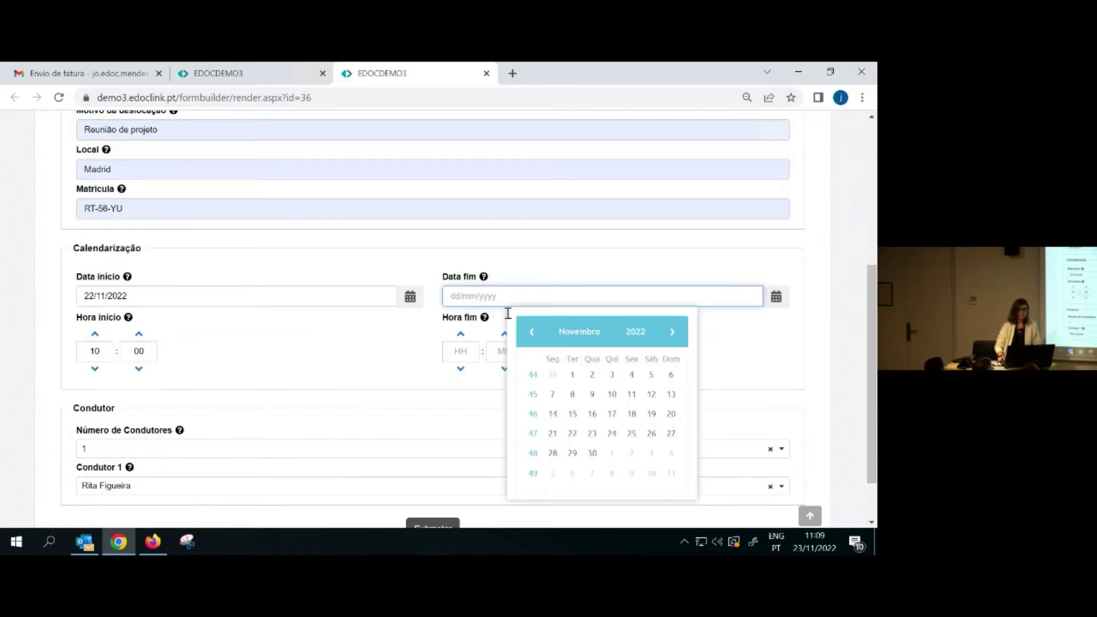
click(593, 433)
click(471, 352)
text(19 : 30)
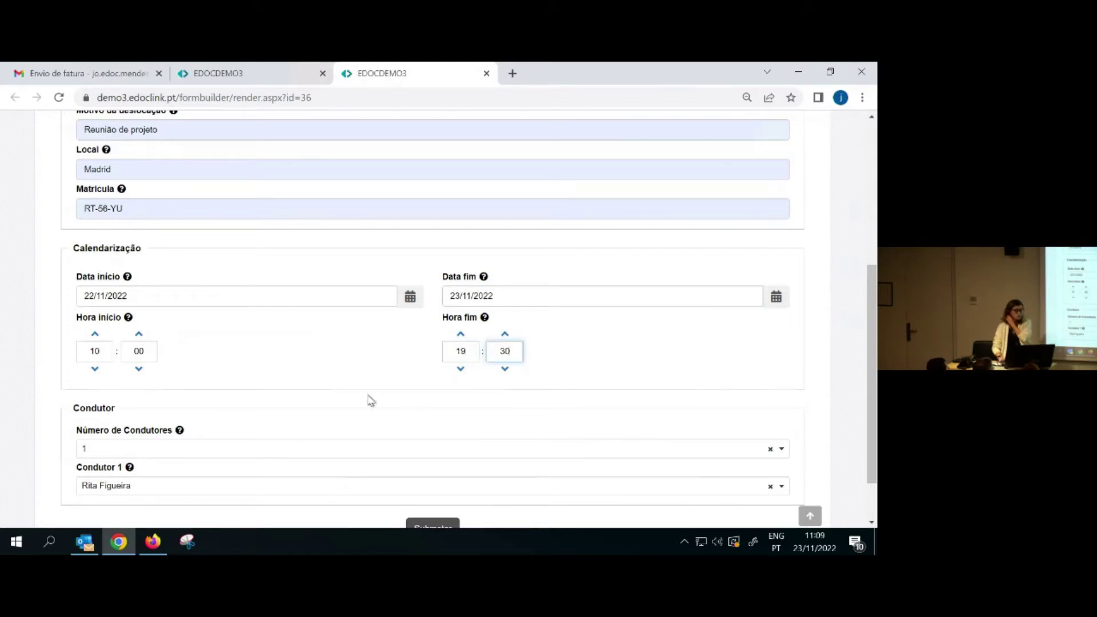
Set the number of drivers to 2 with a colleague as Condutor 2, and submit the vehicle request
scroll(366, 397, down, 2)
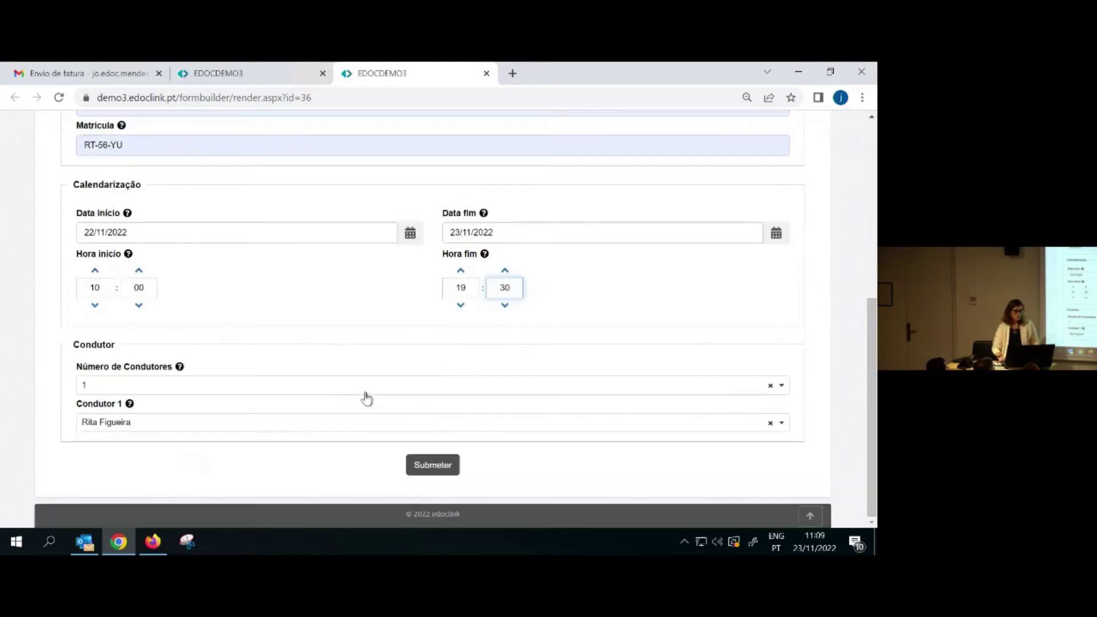
click(195, 392)
click(131, 453)
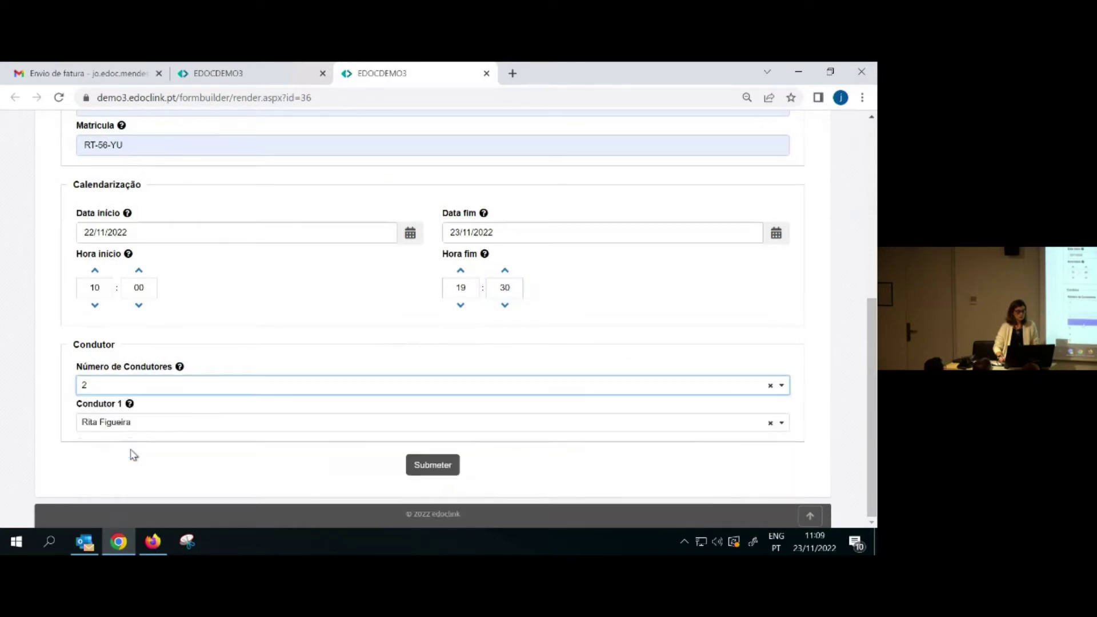
click(135, 463)
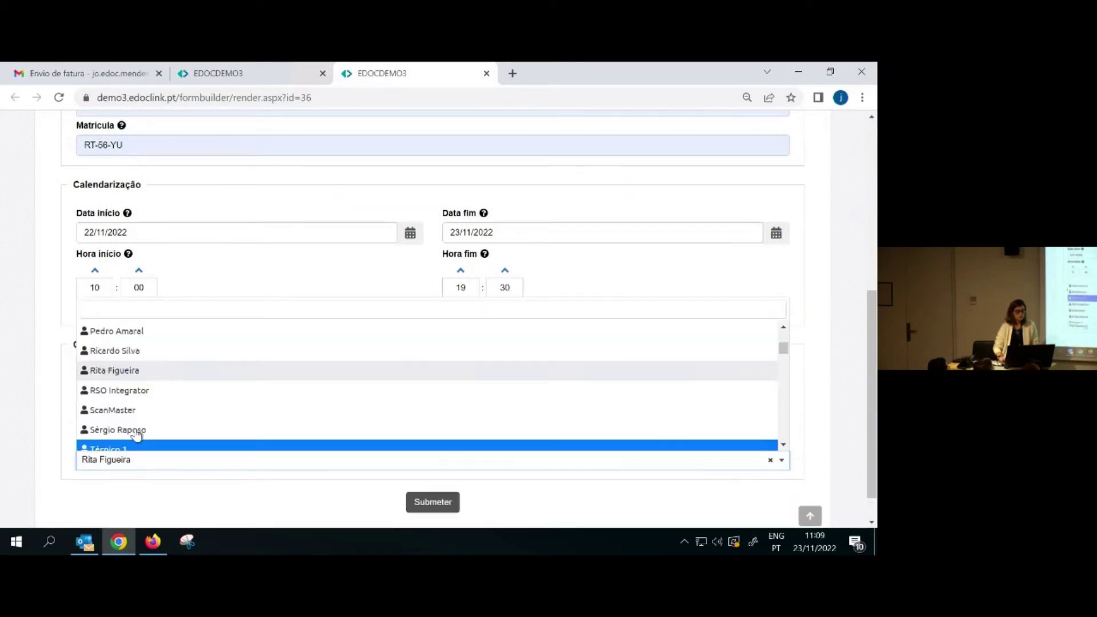
click(135, 432)
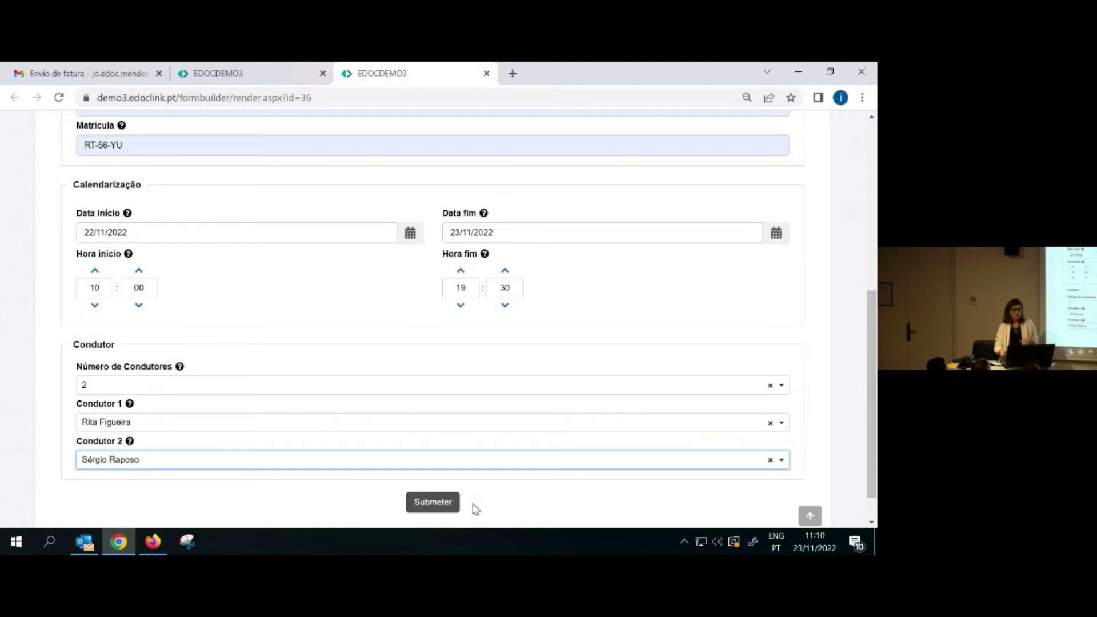
click(438, 505)
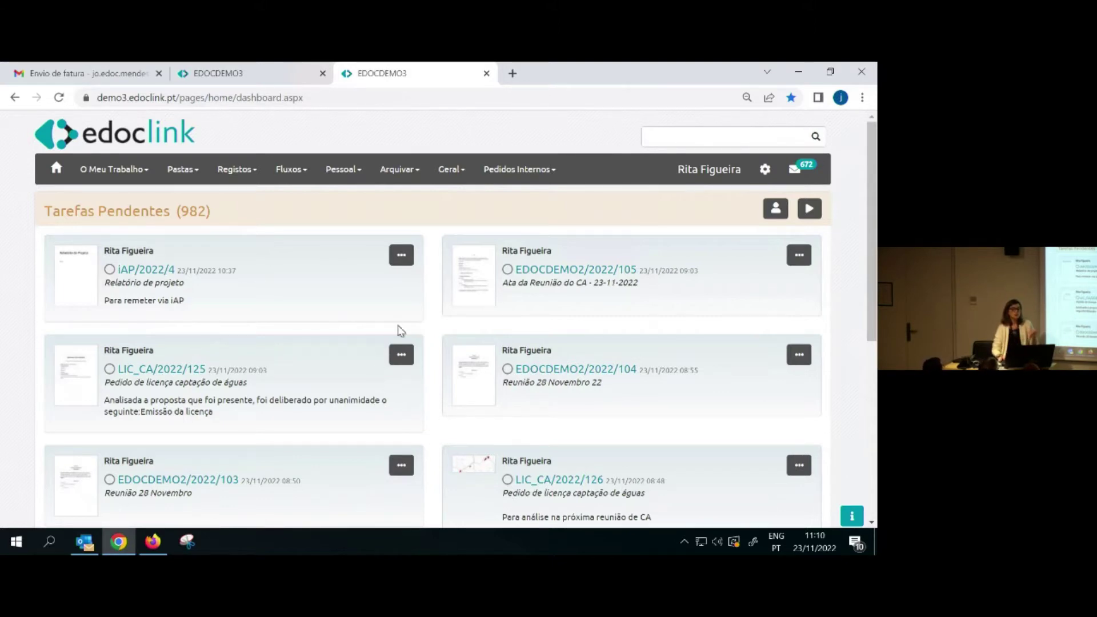
Open the custom form Registo de Viaturas in the form builder, starting from the Formulários list in Opções Gerais
click(442, 173)
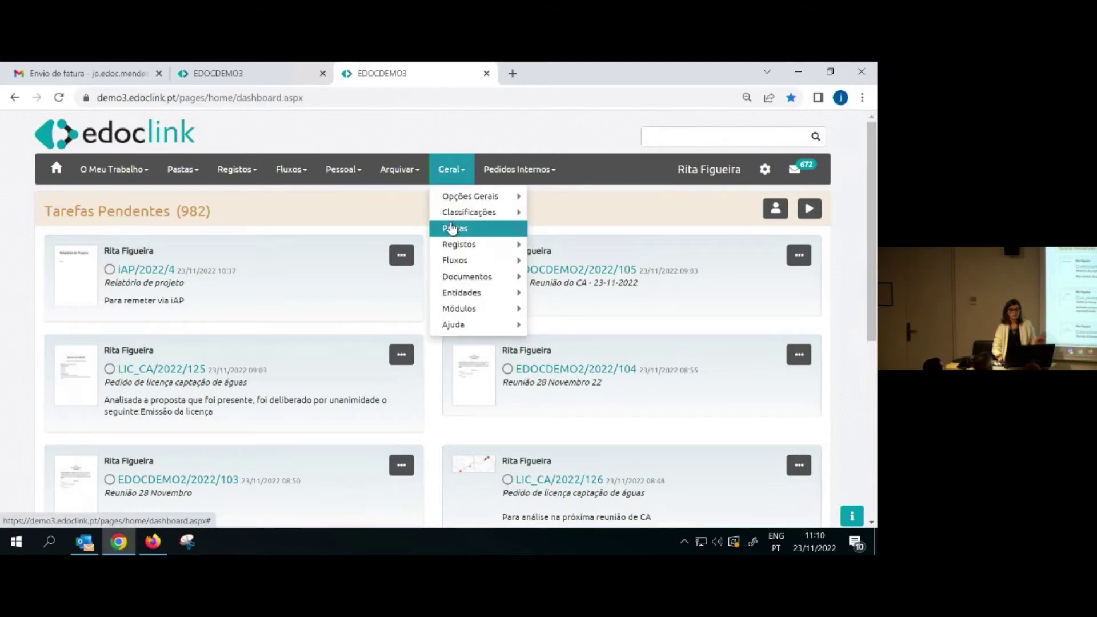
click(467, 197)
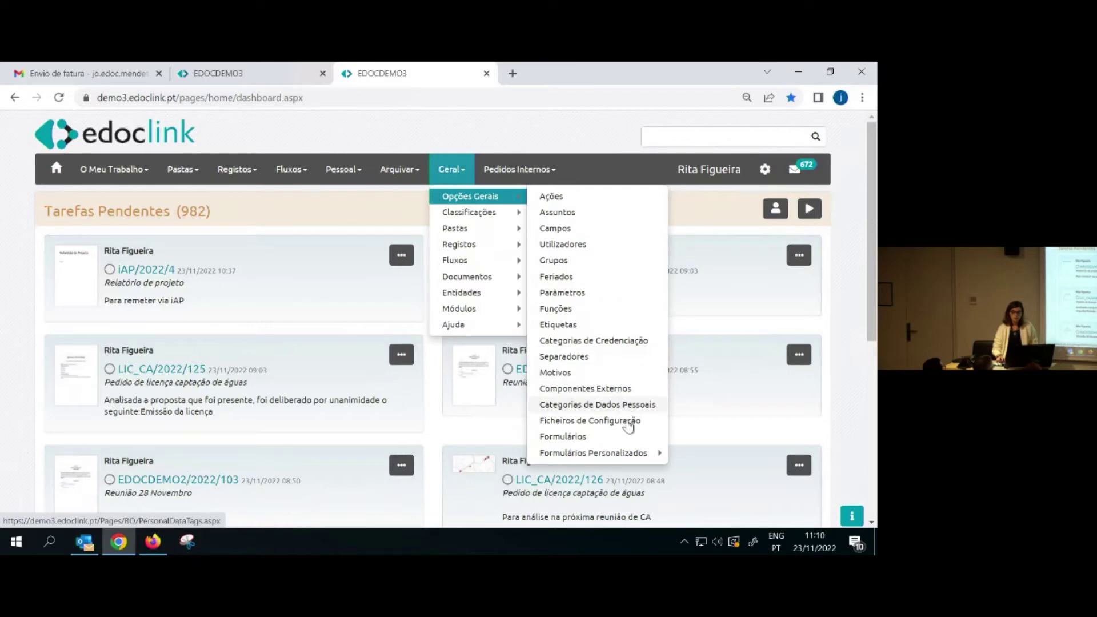
click(563, 437)
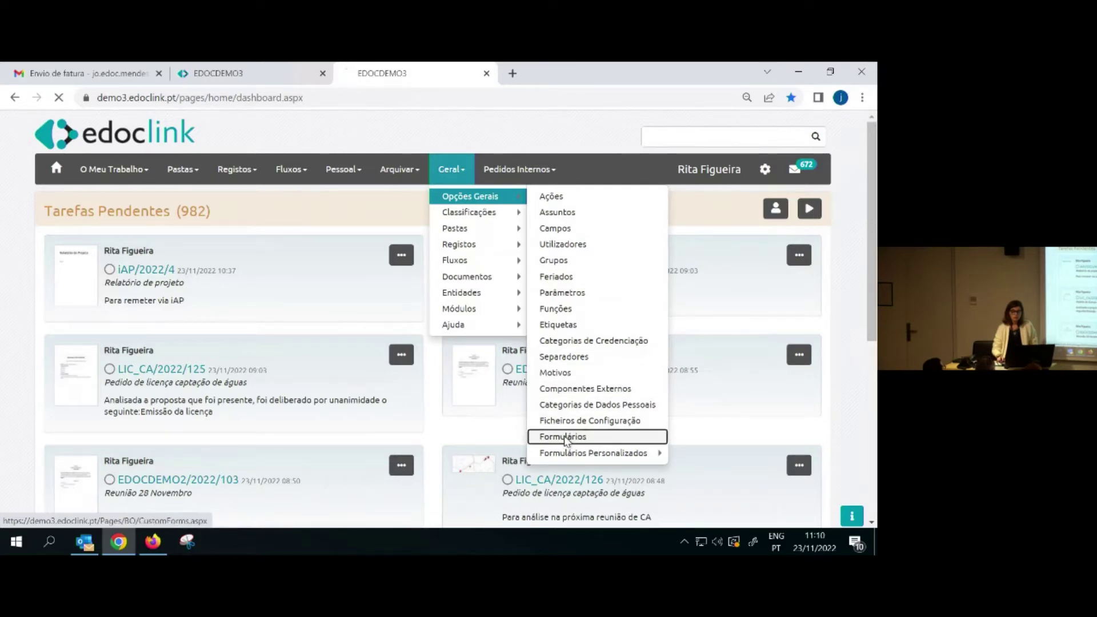
scroll(564, 435, down, 2)
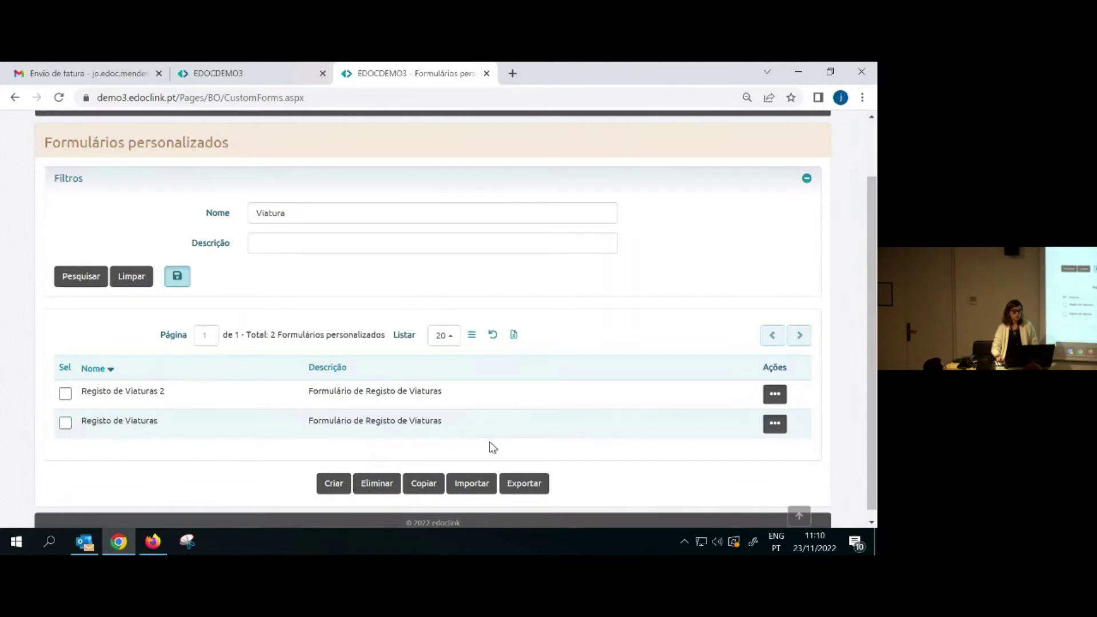
click(773, 425)
click(716, 358)
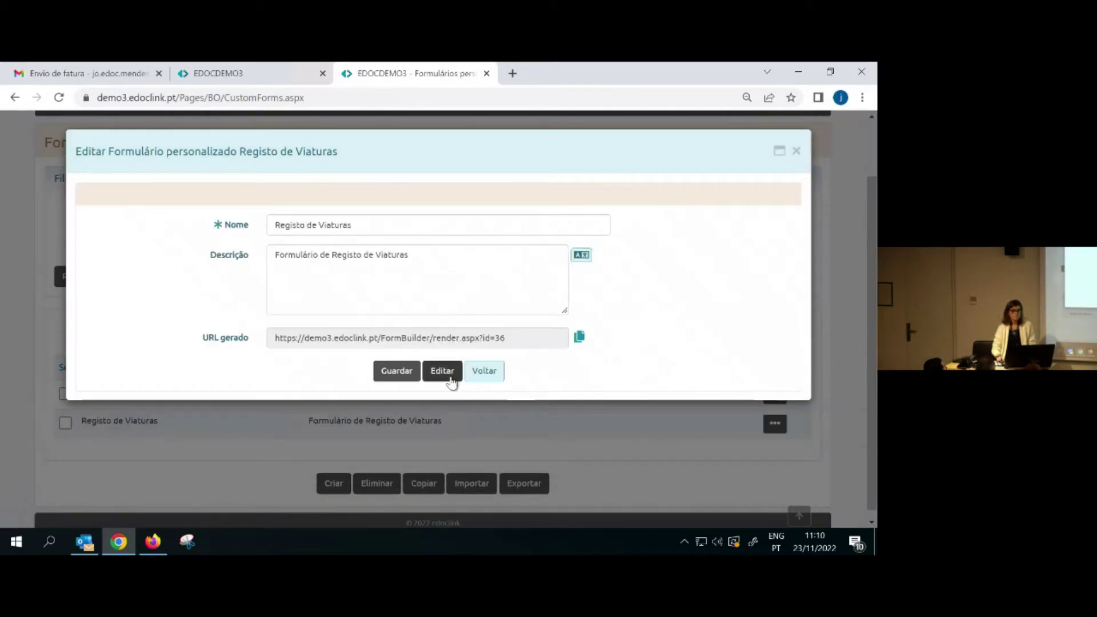
click(450, 380)
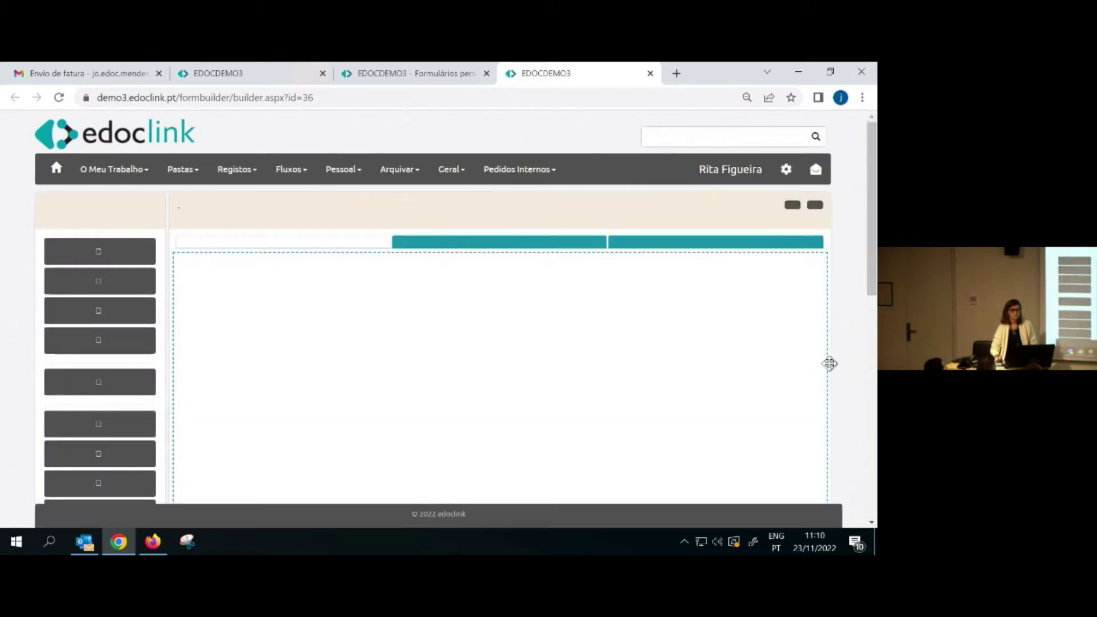
Examine the Registo de Viaturas form layout and the components available in the form builder
scroll(375, 375, down, 2)
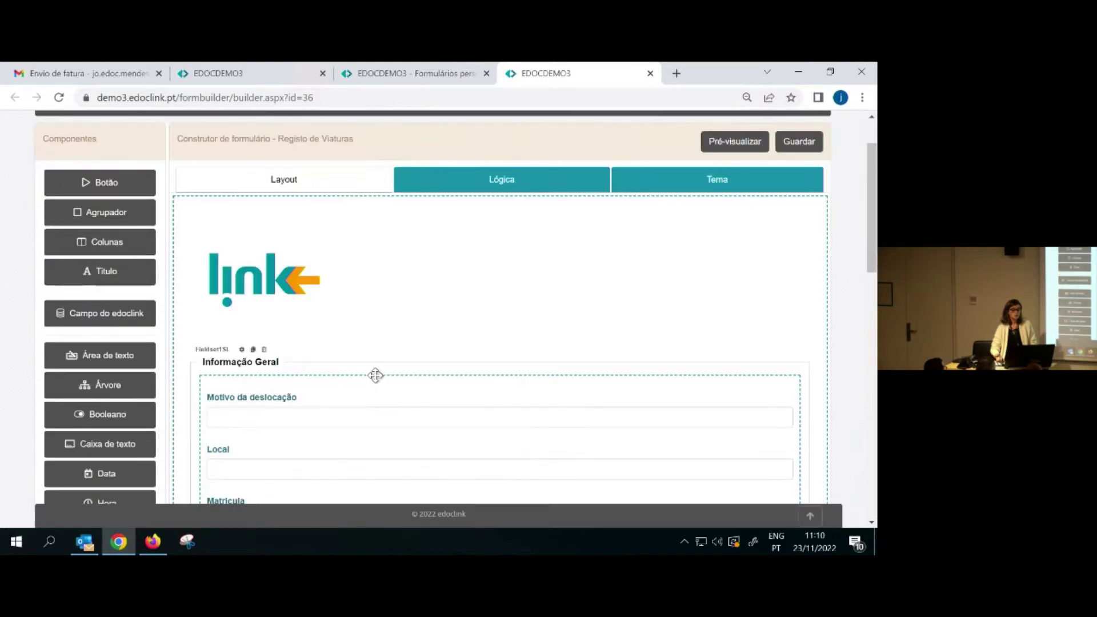
scroll(374, 375, up, 2)
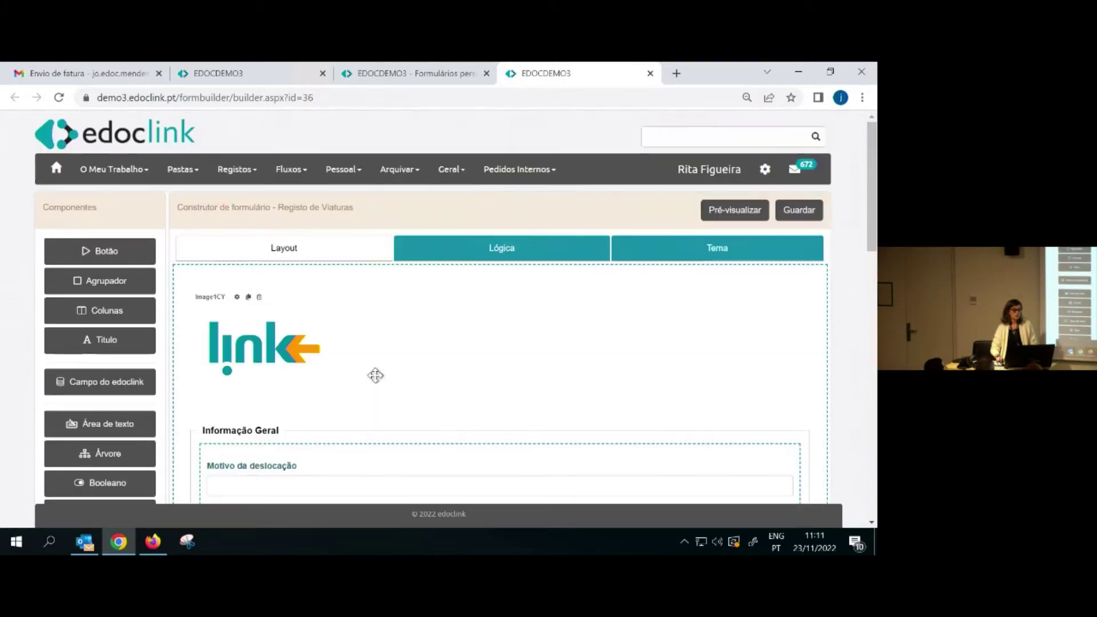
scroll(117, 282, down, 1)
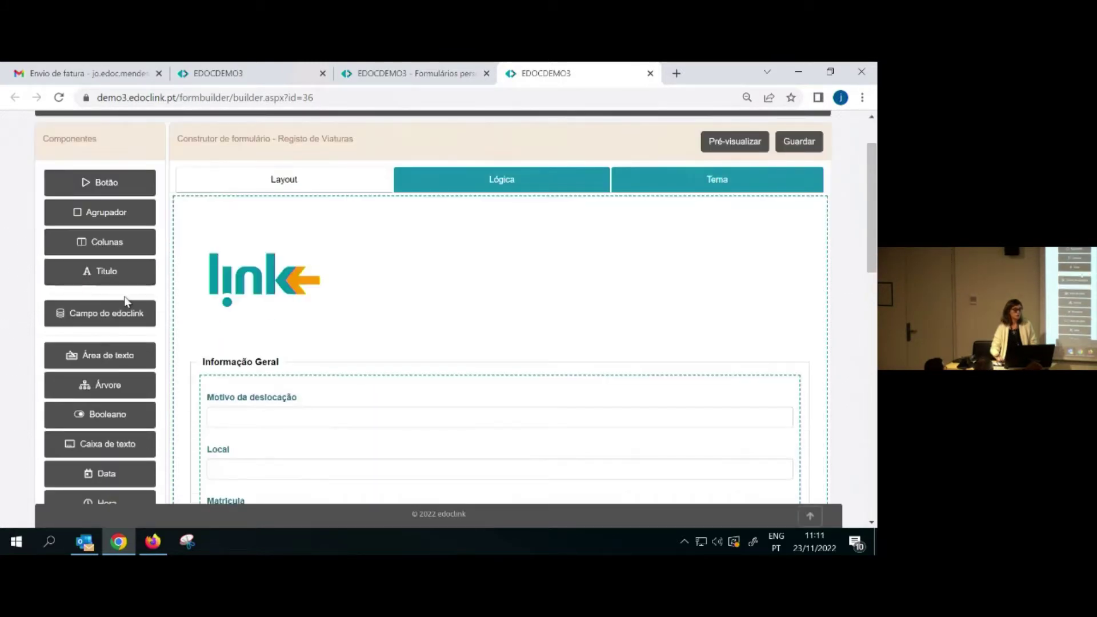
scroll(123, 308, down, 3)
scroll(122, 317, down, 4)
scroll(122, 318, down, 1)
scroll(120, 321, up, 1)
scroll(120, 320, up, 6)
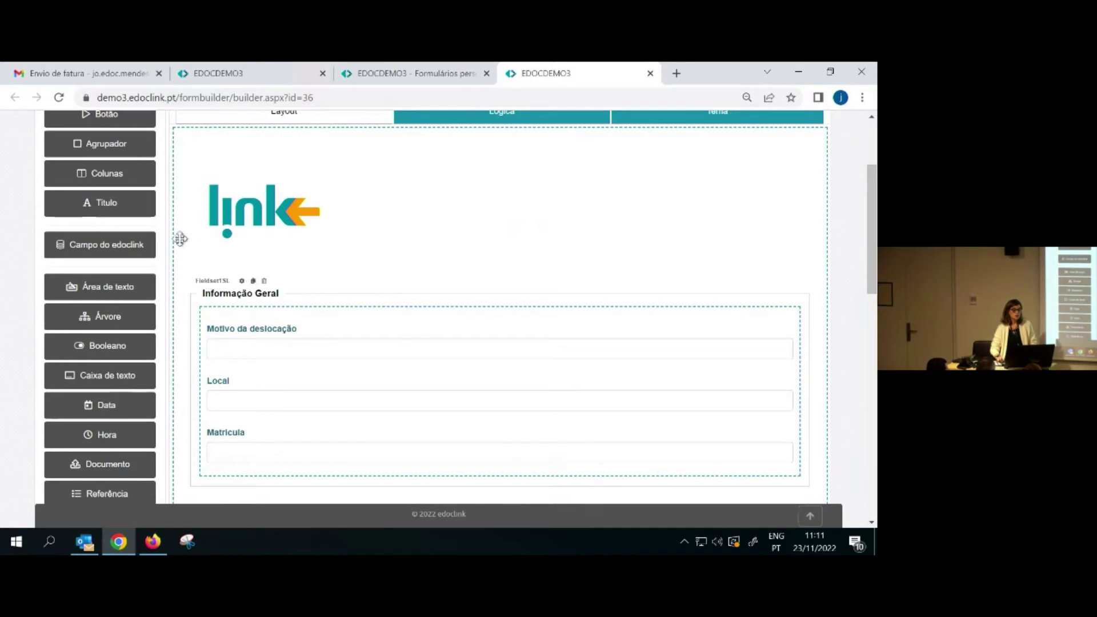
Add the existing edoclink field AC_Protocolo, of type Lista, below Matrícula in the Informação Geral group
drag(116, 252, 284, 482)
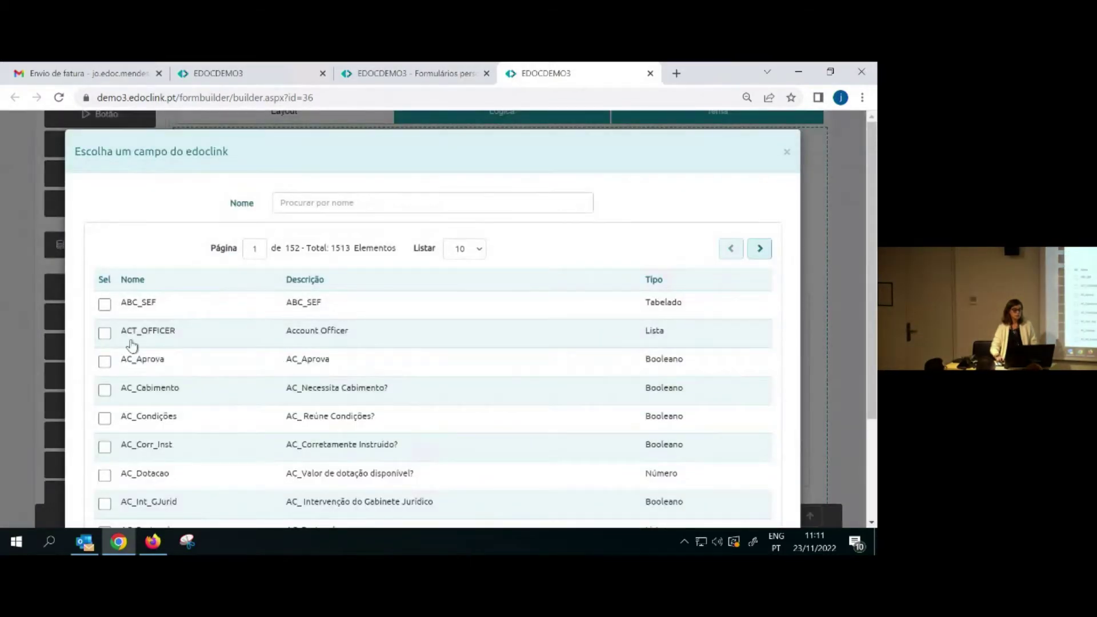
scroll(352, 331, down, 3)
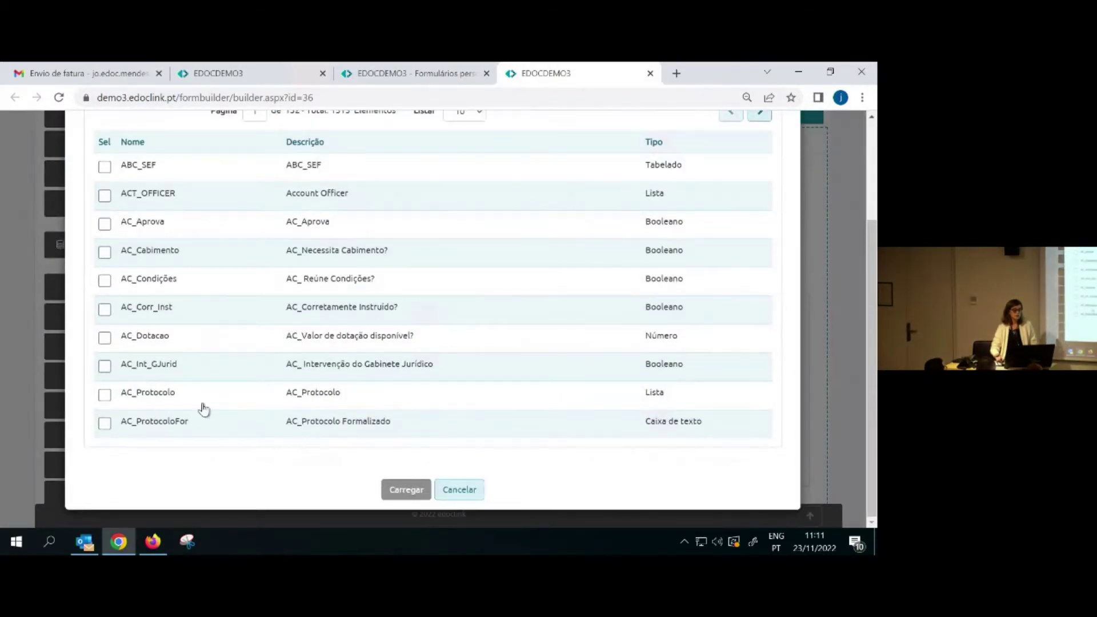
click(105, 395)
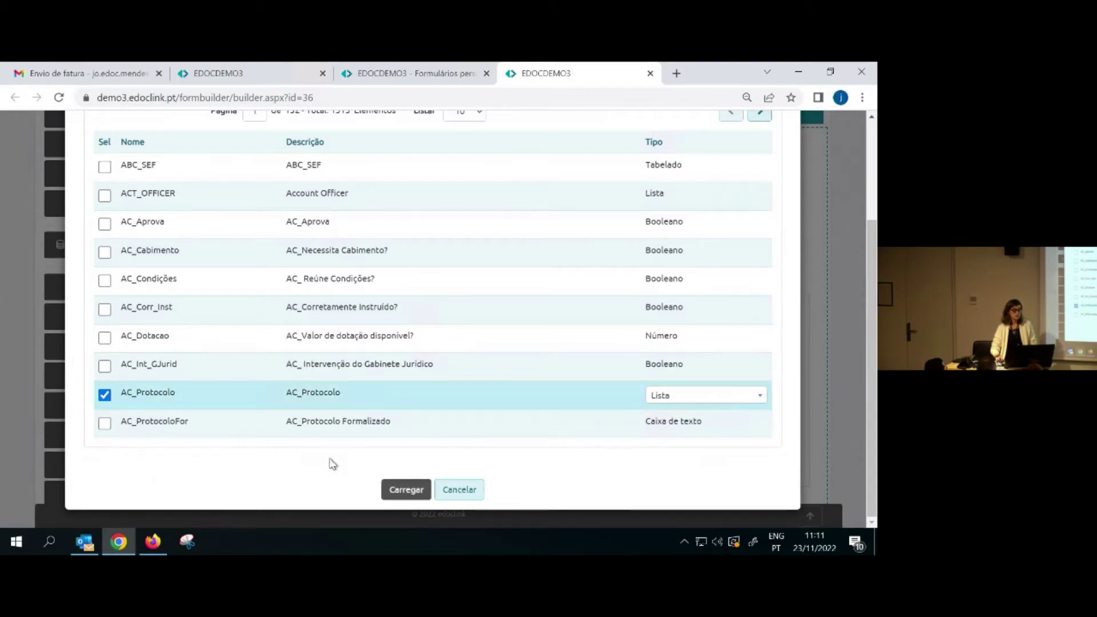
click(404, 490)
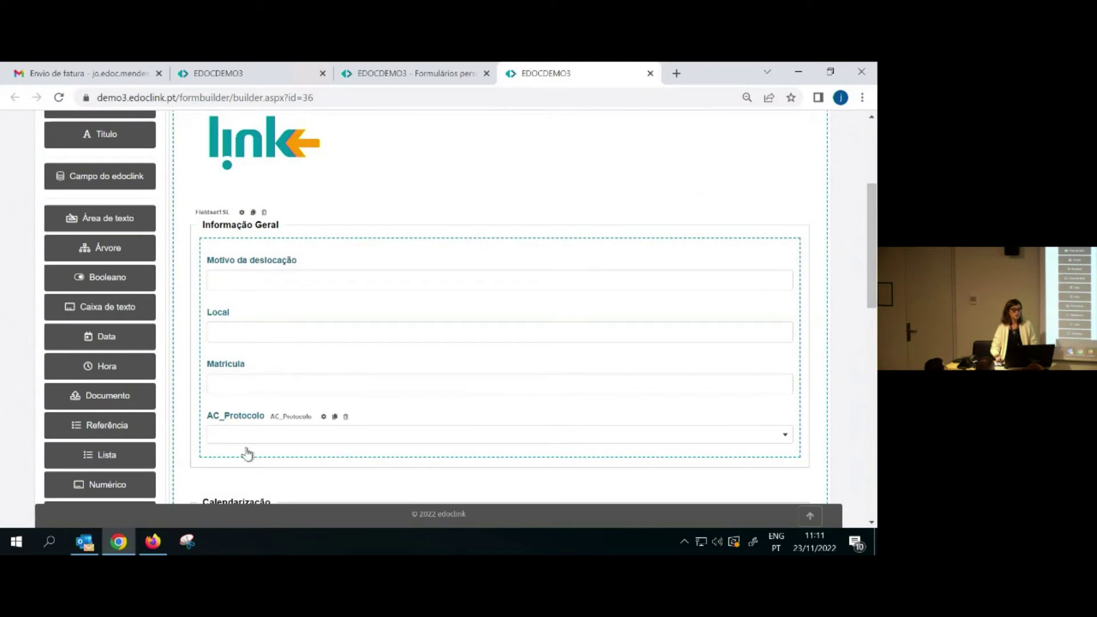
Review the configuration properties of the AC_Protocolo field and remove the field from the form
click(323, 418)
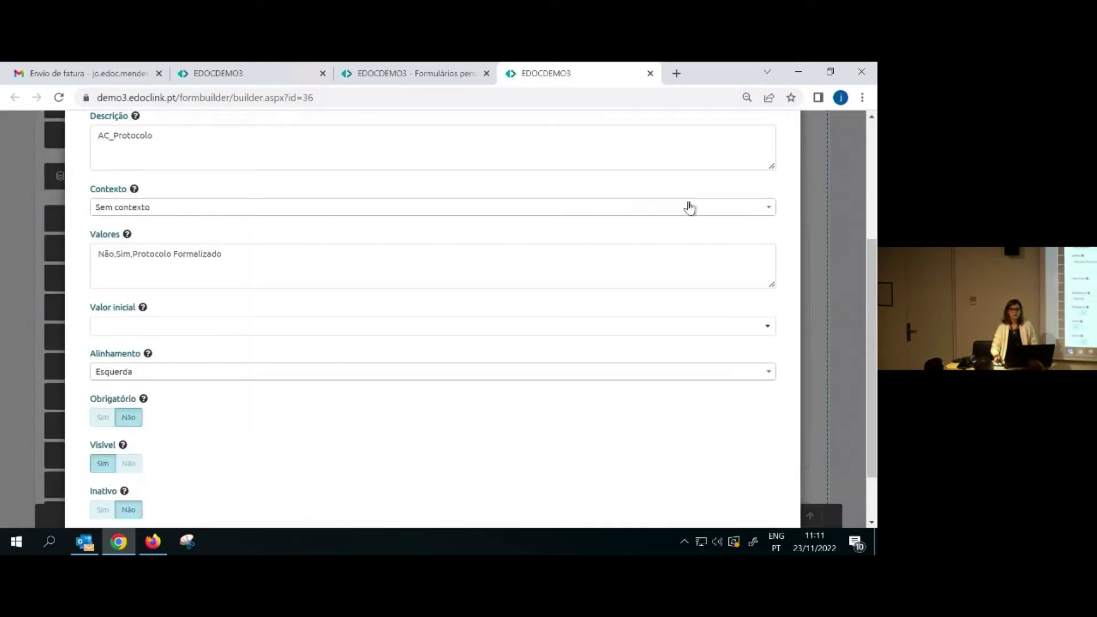
scroll(726, 181, up, 4)
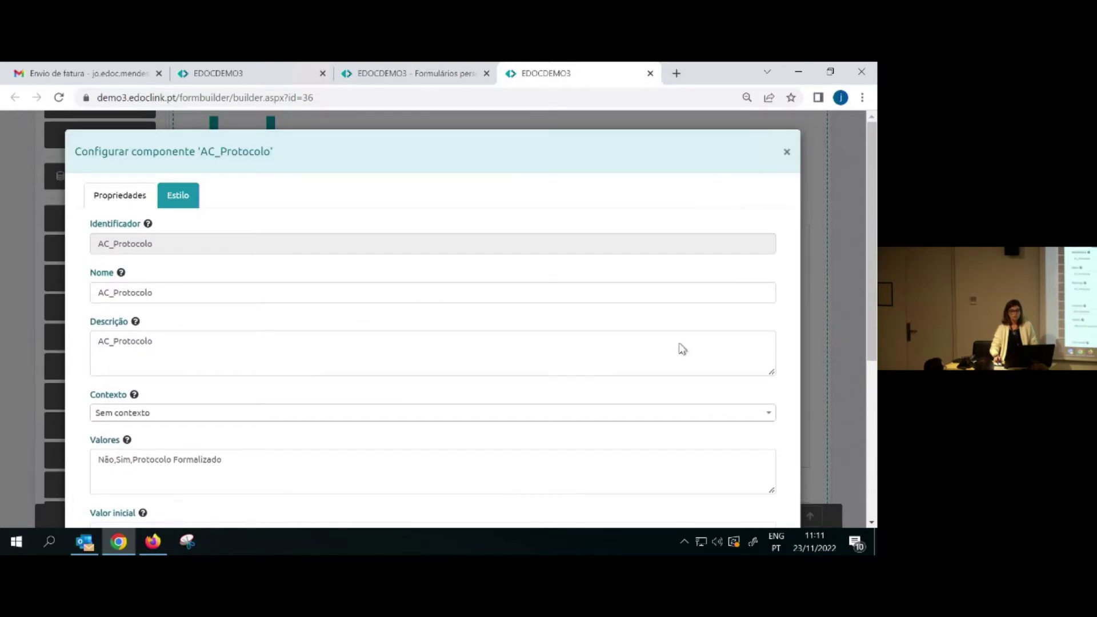
key(Escape)
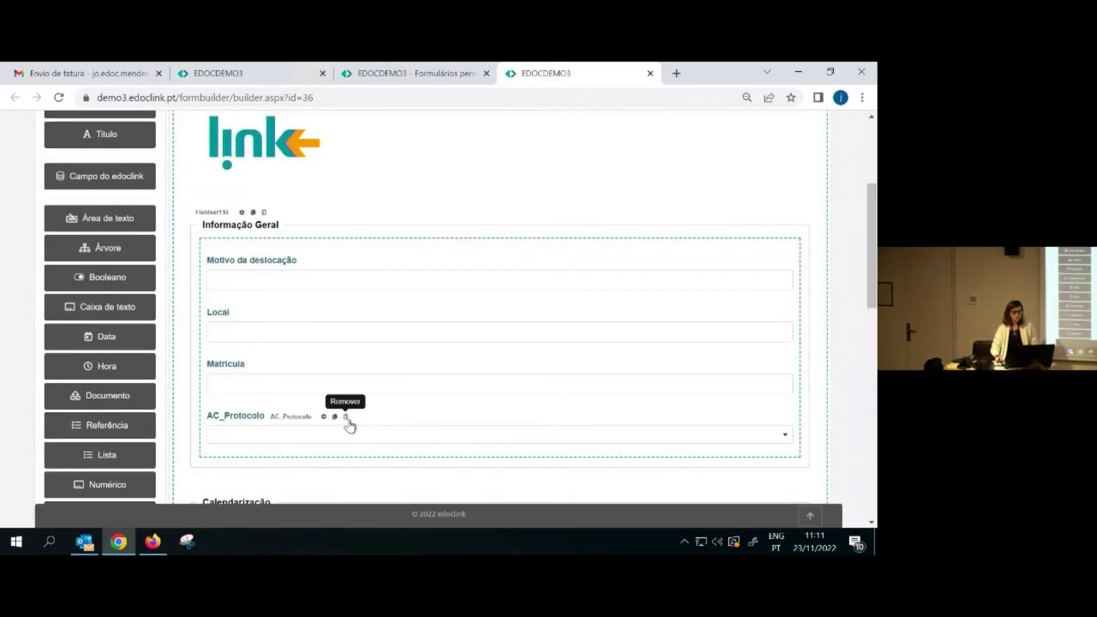
click(345, 417)
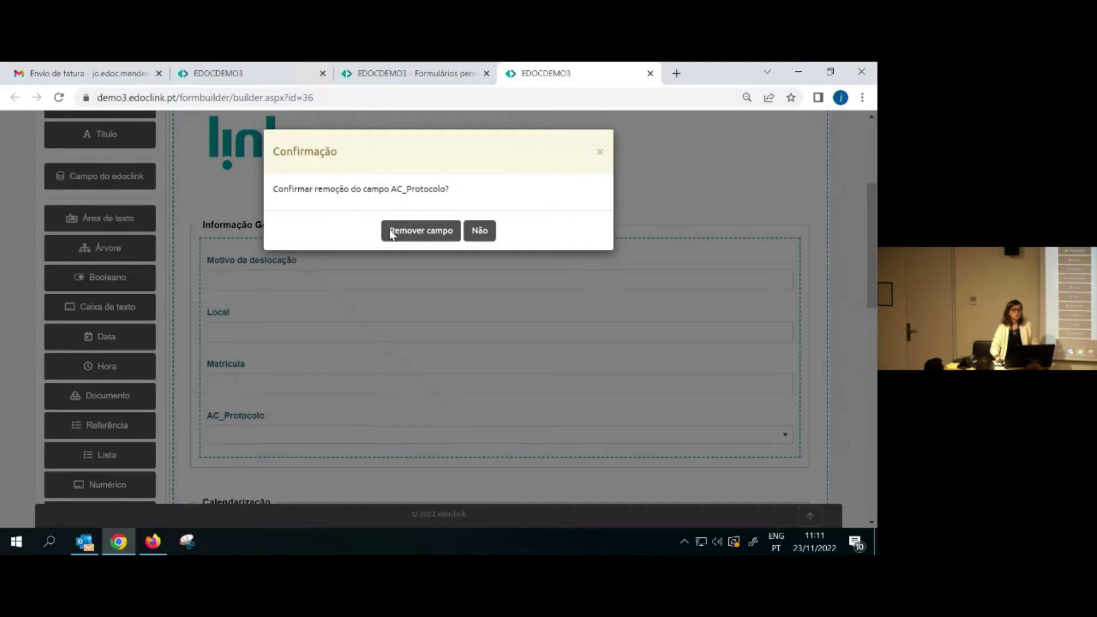
click(437, 240)
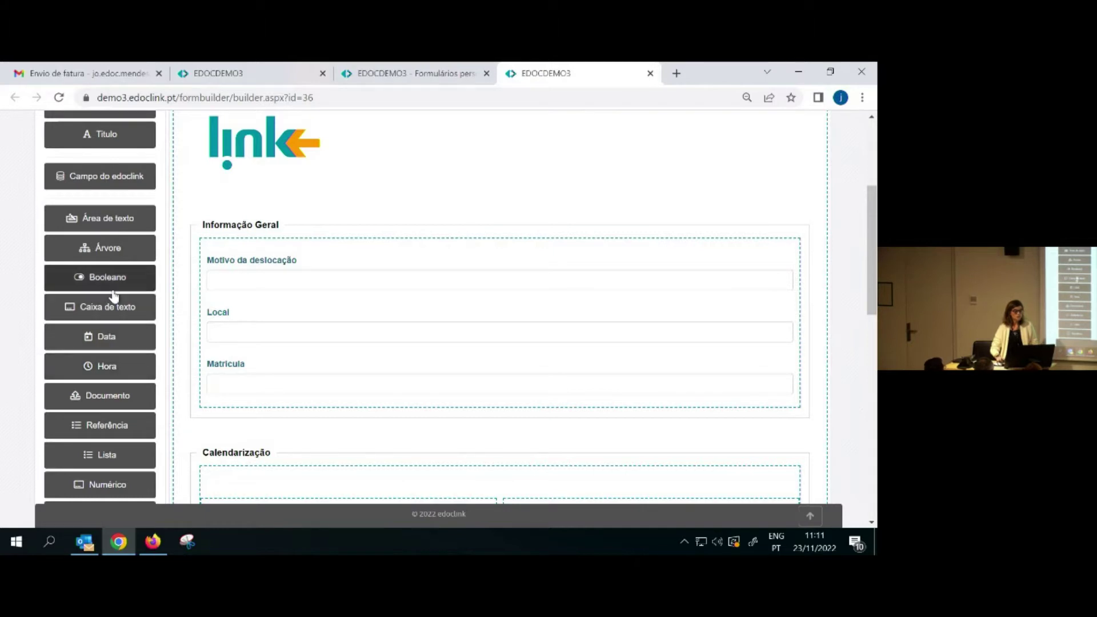
Add a Colunas component with two columns above Motivo da deslocação in the Informação Geral group
scroll(122, 338, down, 1)
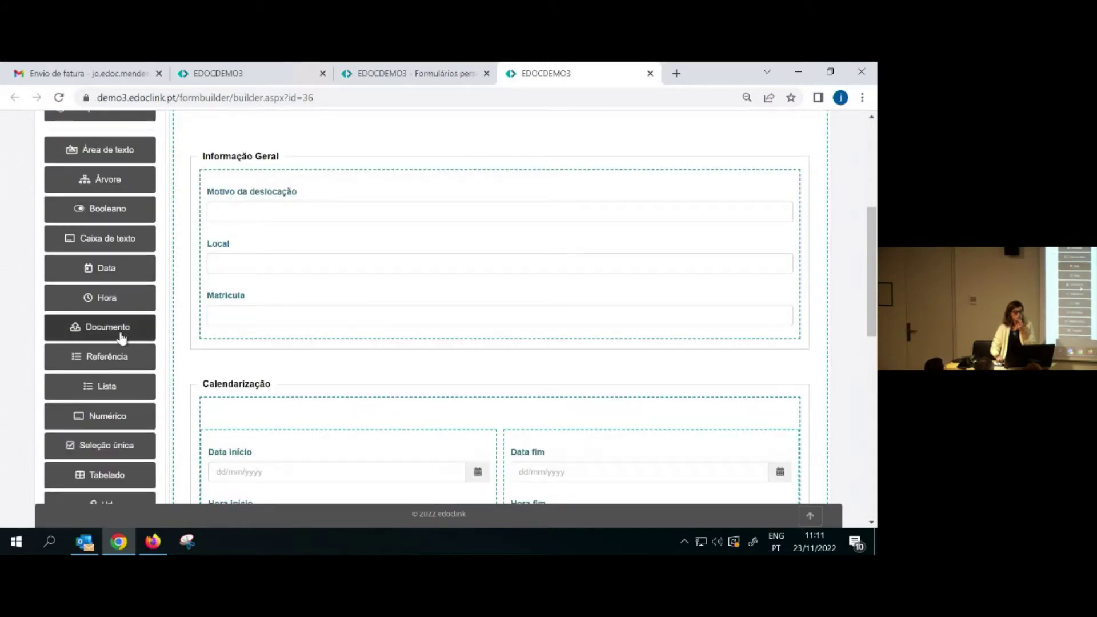
scroll(122, 338, down, 2)
scroll(122, 338, up, 4)
scroll(122, 338, up, 2)
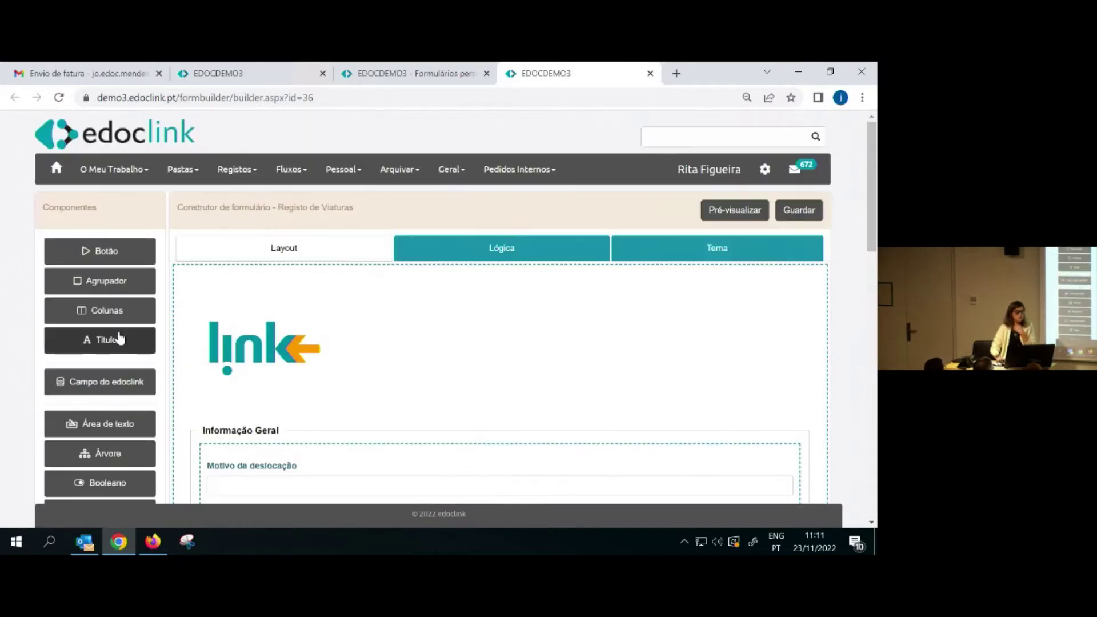
scroll(343, 362, down, 2)
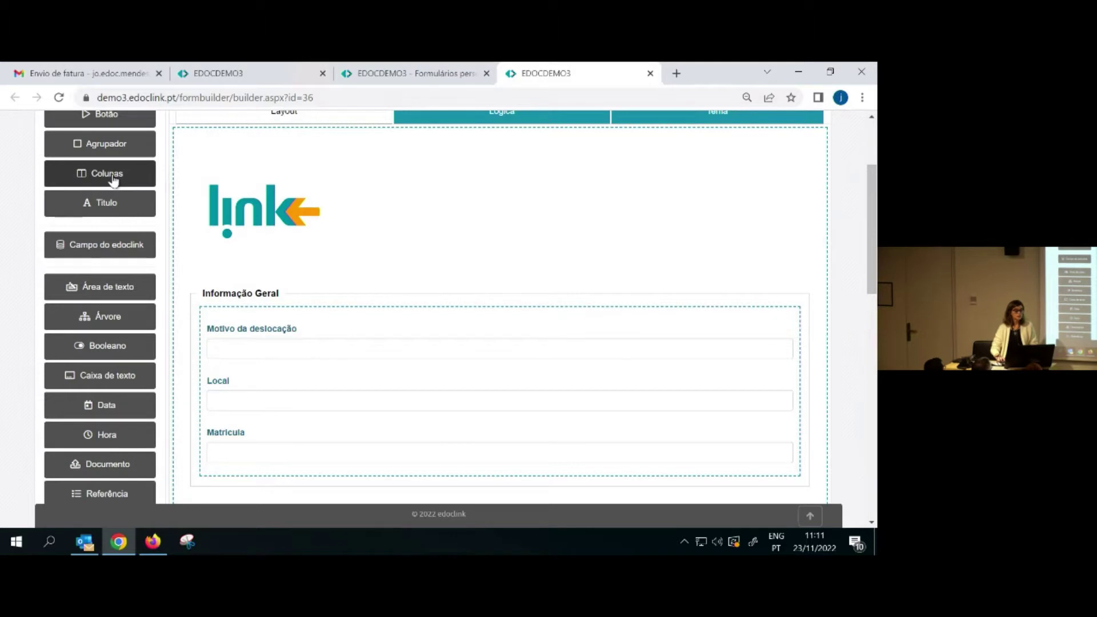
drag(214, 273, 313, 333)
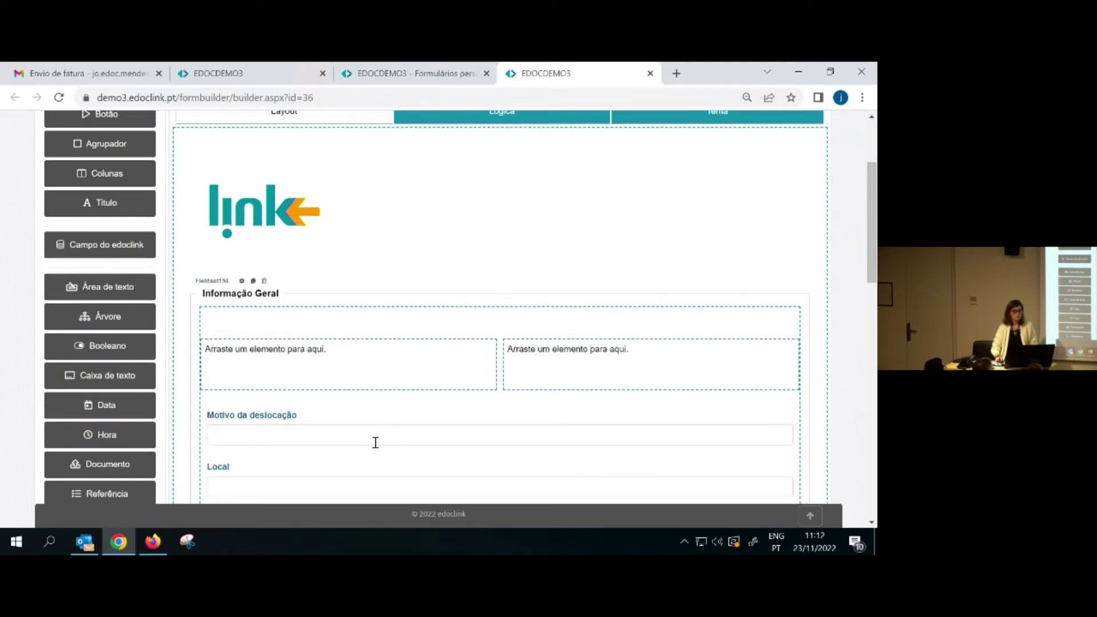
Move Motivo da deslocação into the first column and Local into the second column of Informação Geral
drag(296, 421, 296, 389)
mouse_move(305, 431)
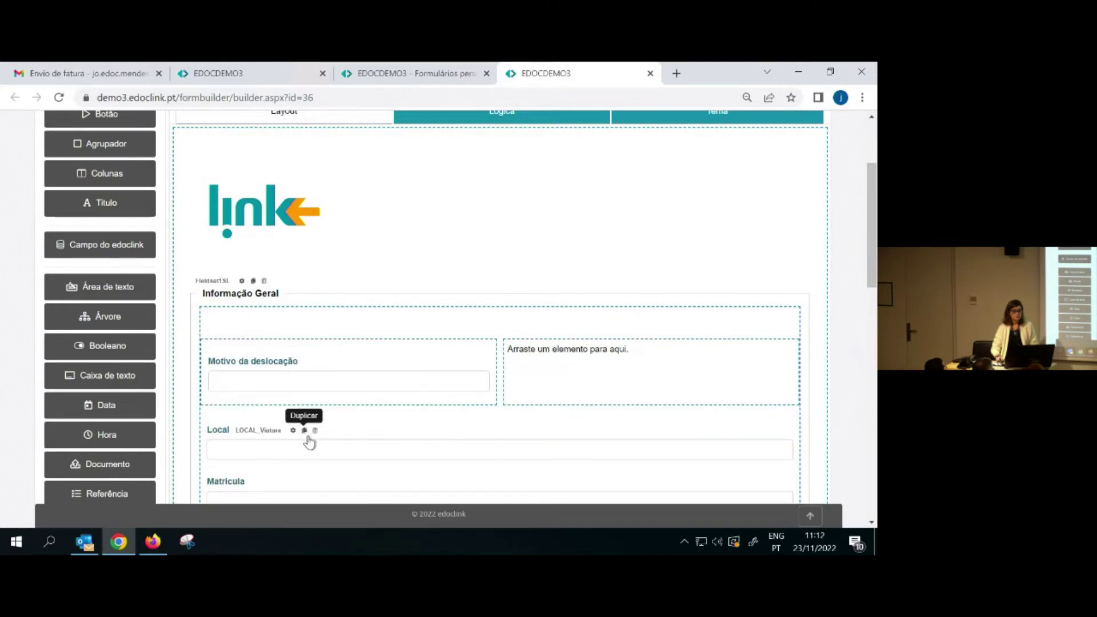
drag(307, 435, 540, 407)
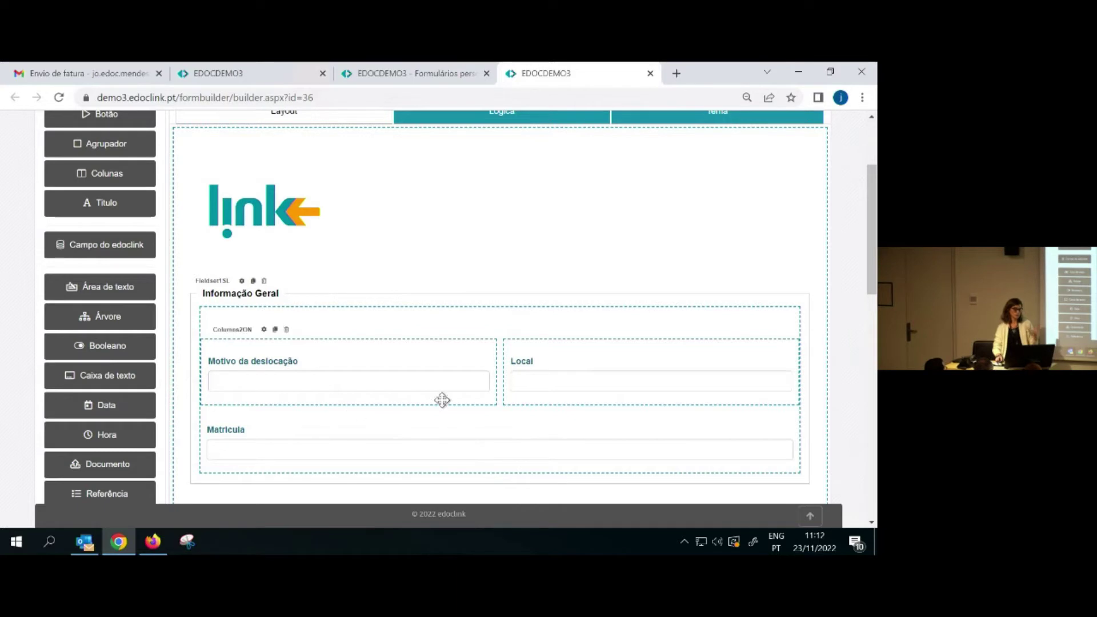
Preview the Registo de Viaturas form, check the Informação Geral layout, and return to the form builder
scroll(482, 396, up, 3)
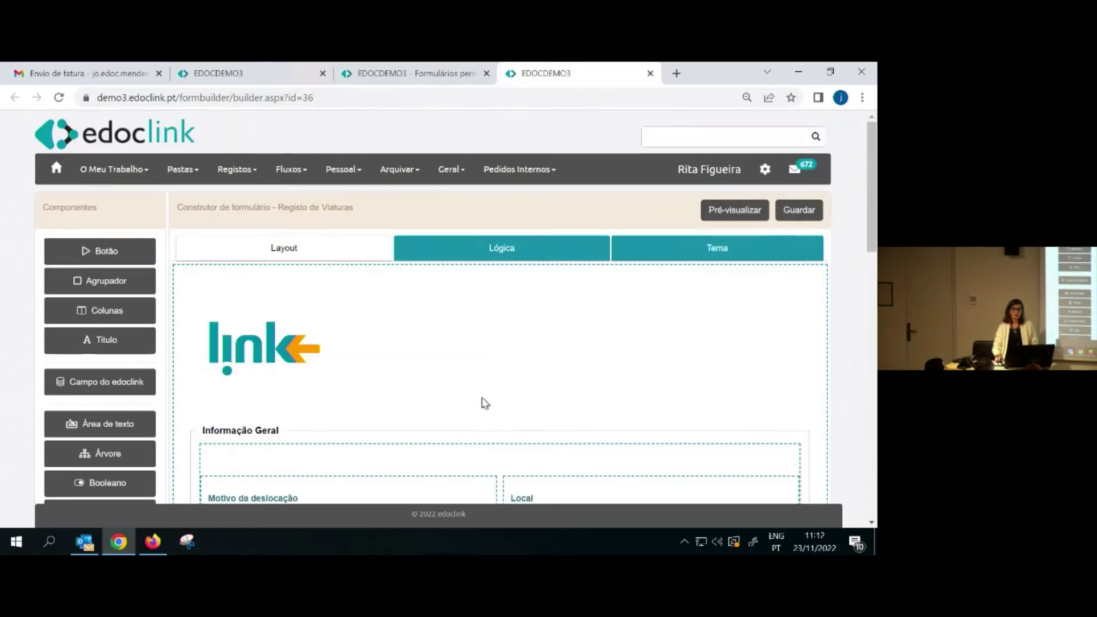
click(712, 216)
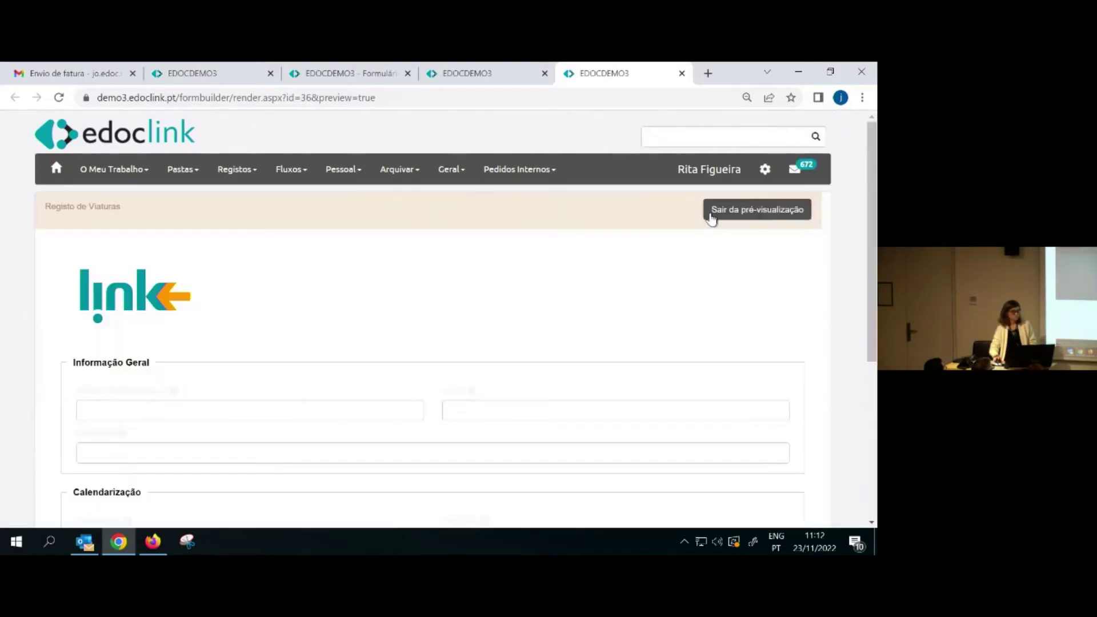
scroll(734, 263, down, 1)
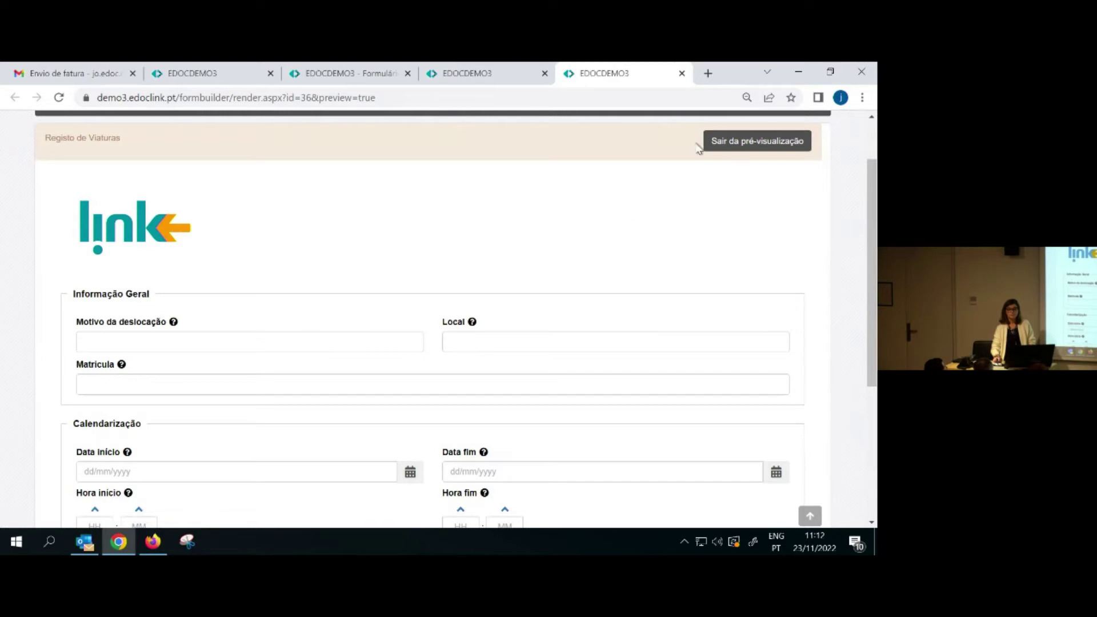
click(723, 154)
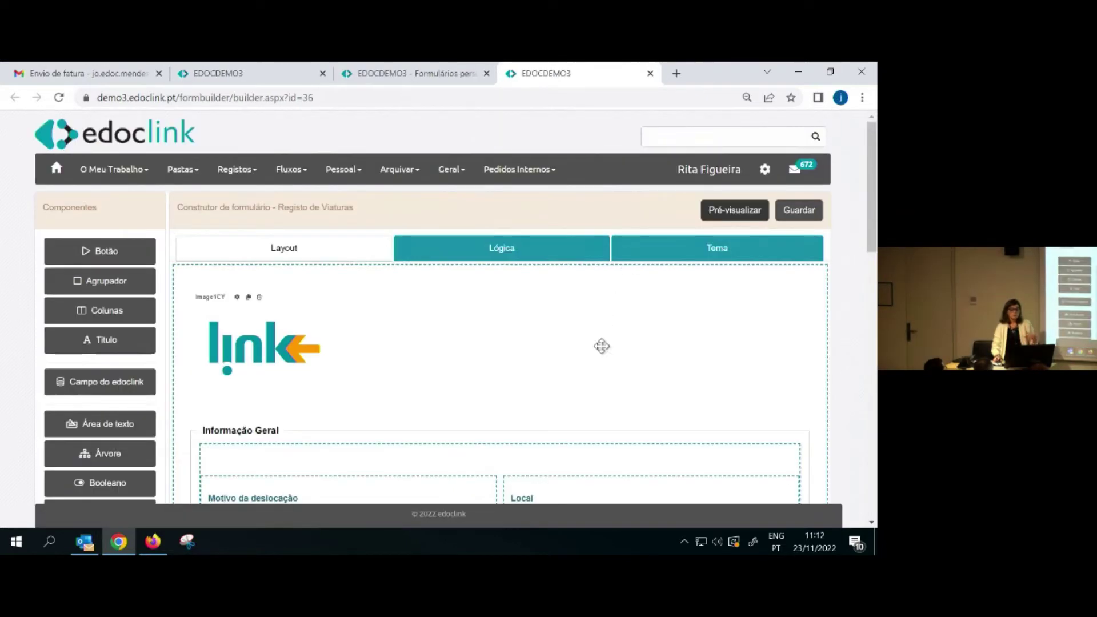
Examine the actions configured on the Submeter button and the action categories that can be added, leaving the configuration as it is
scroll(590, 339, down, 2)
scroll(590, 339, down, 15)
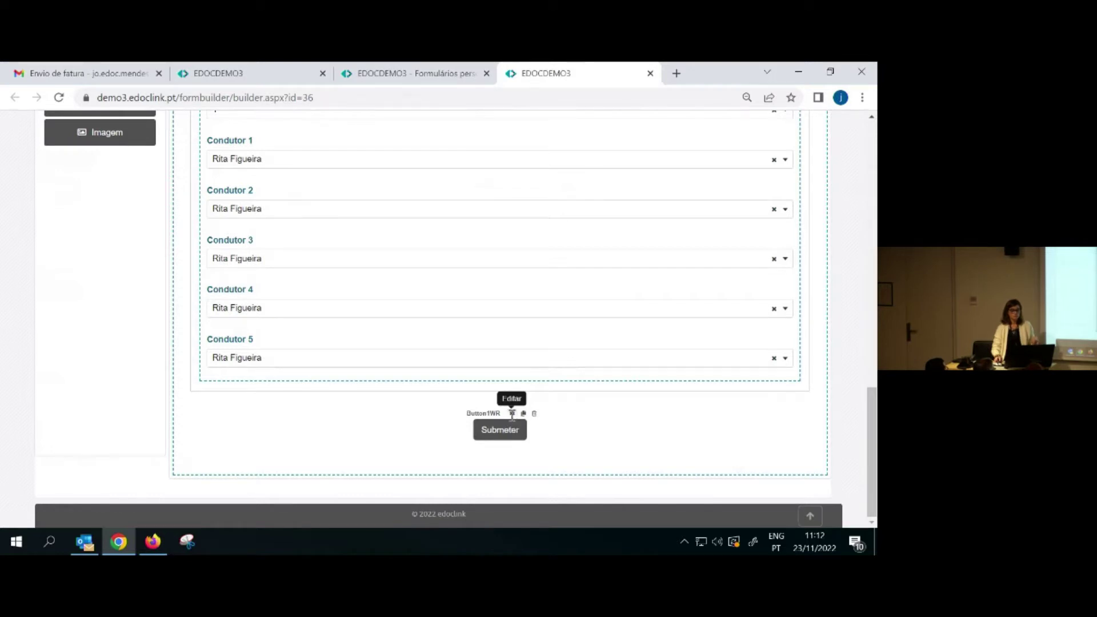
click(512, 413)
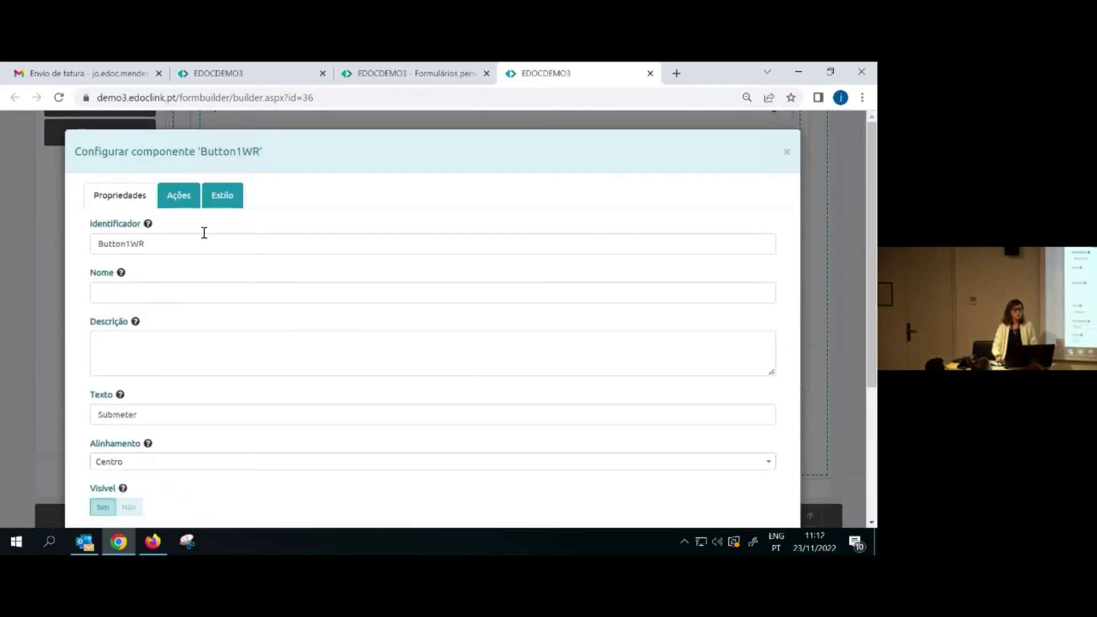
click(181, 205)
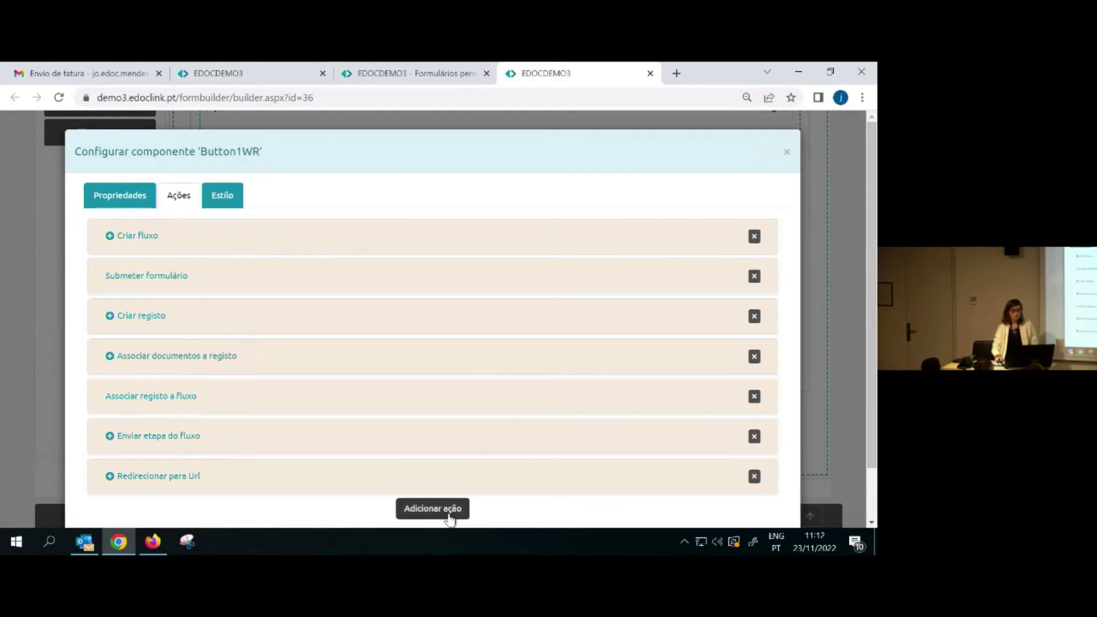
scroll(543, 507, down, 1)
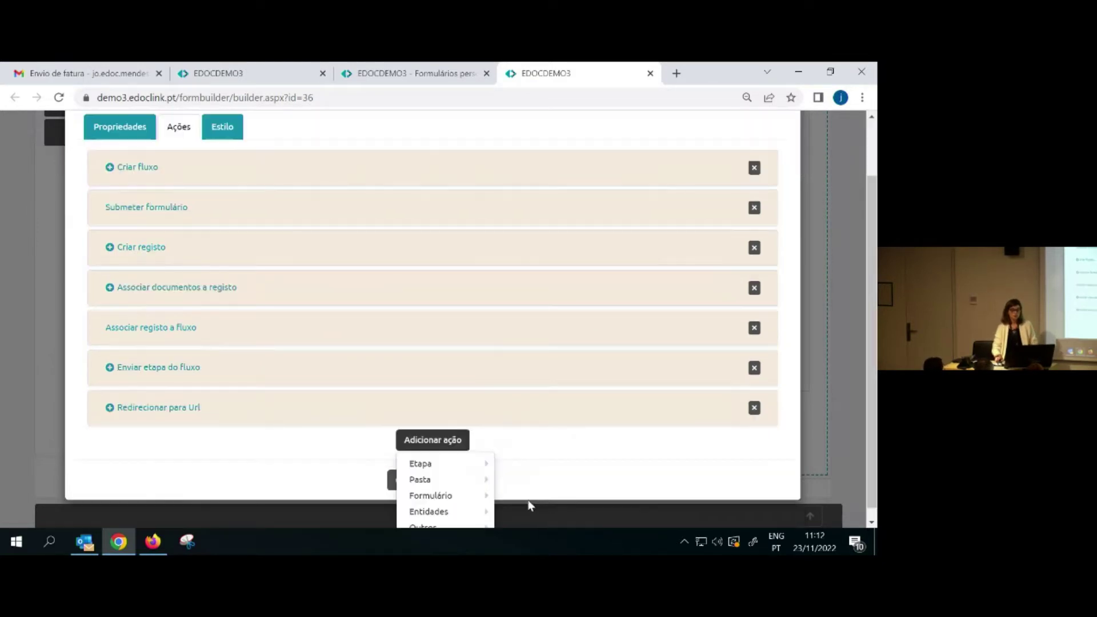
mouse_move(429, 472)
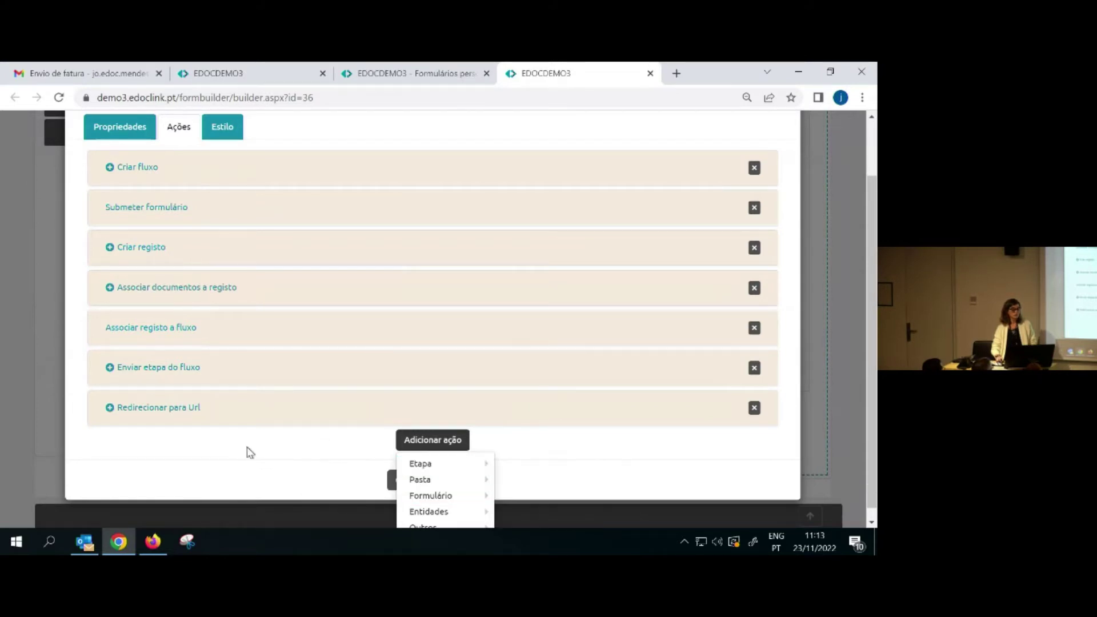
scroll(383, 314, up, 1)
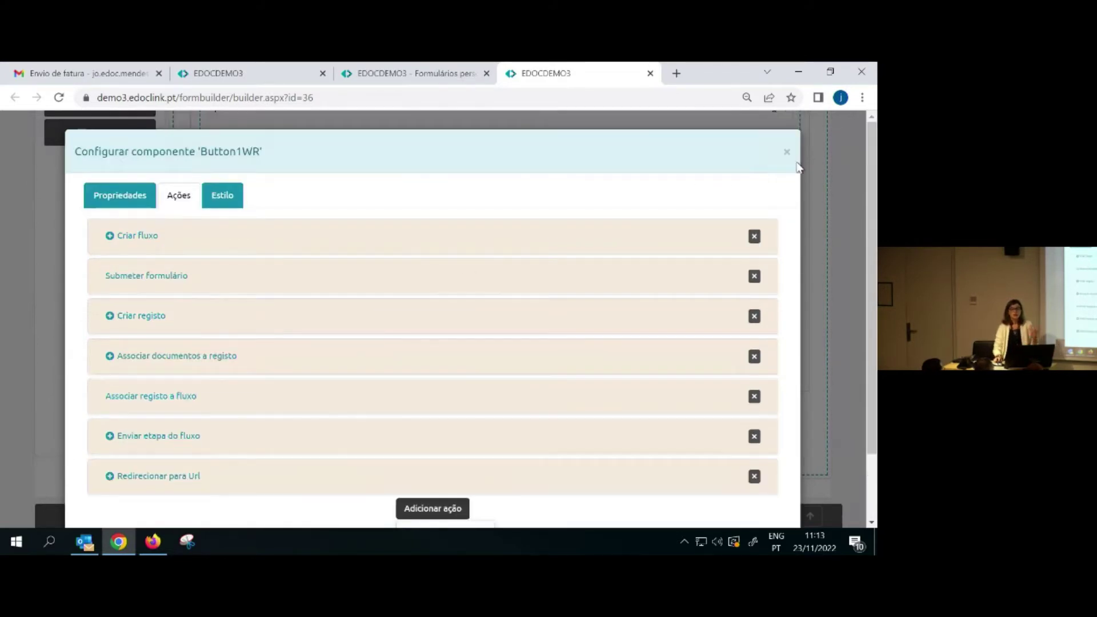
click(785, 153)
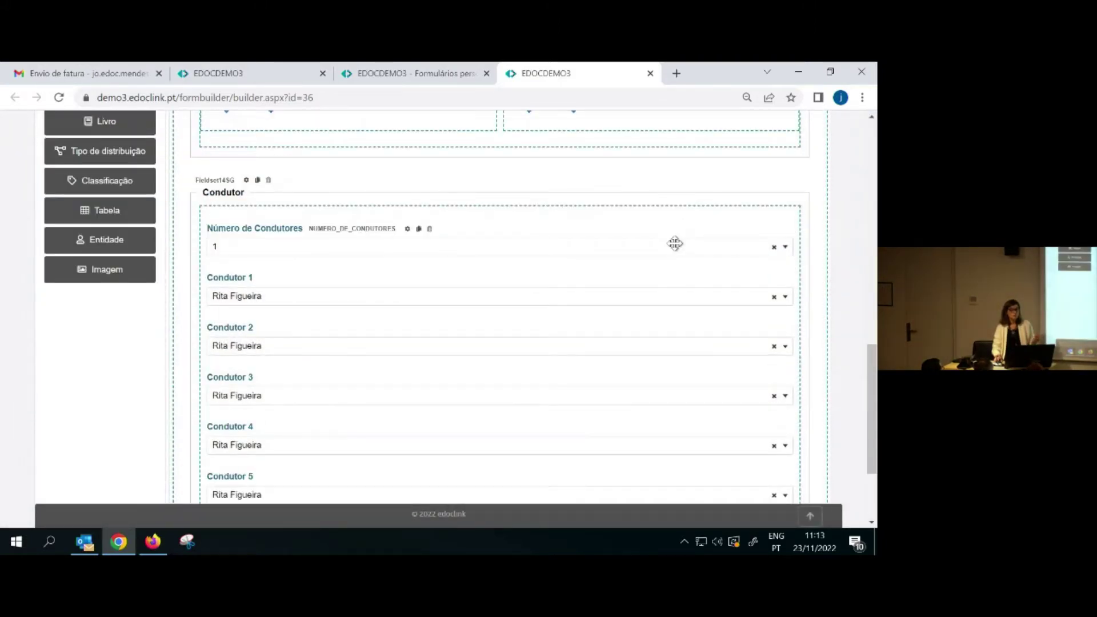
Leave the form builder without saving the layout changes, and close the custom forms page to return to the dashboard
scroll(680, 240, up, 5)
scroll(681, 282, up, 4)
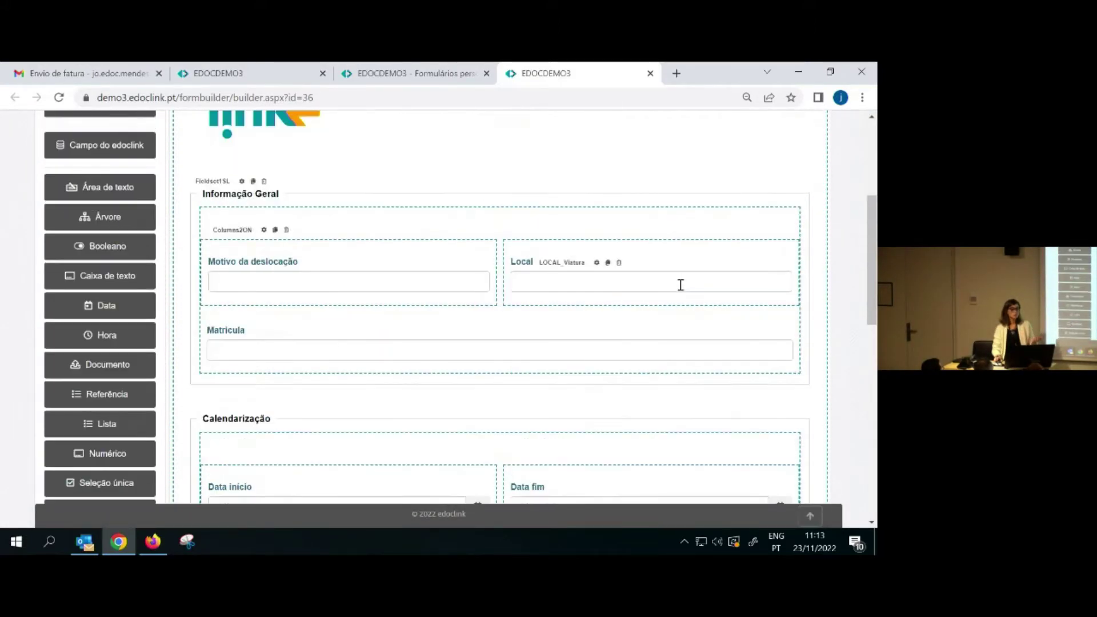
scroll(681, 284, up, 4)
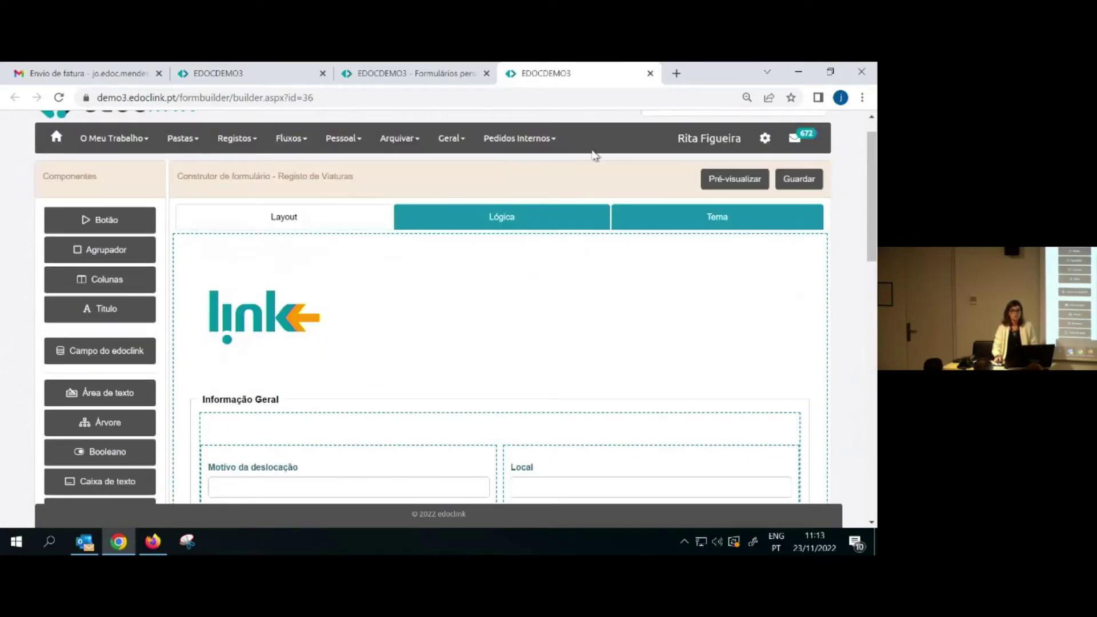
click(650, 73)
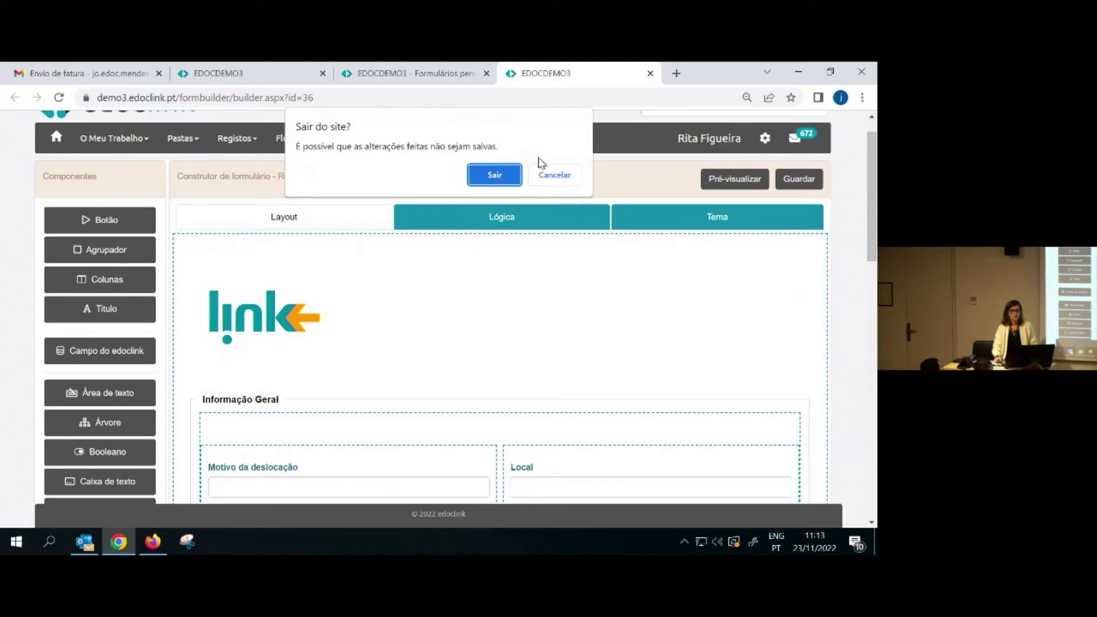
click(495, 175)
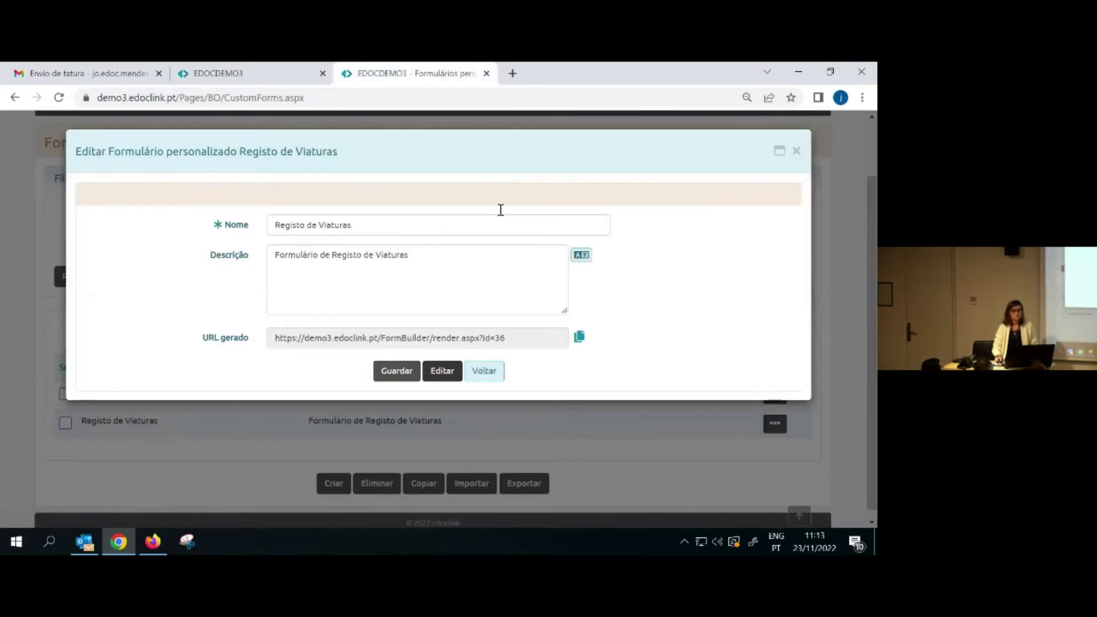
click(487, 74)
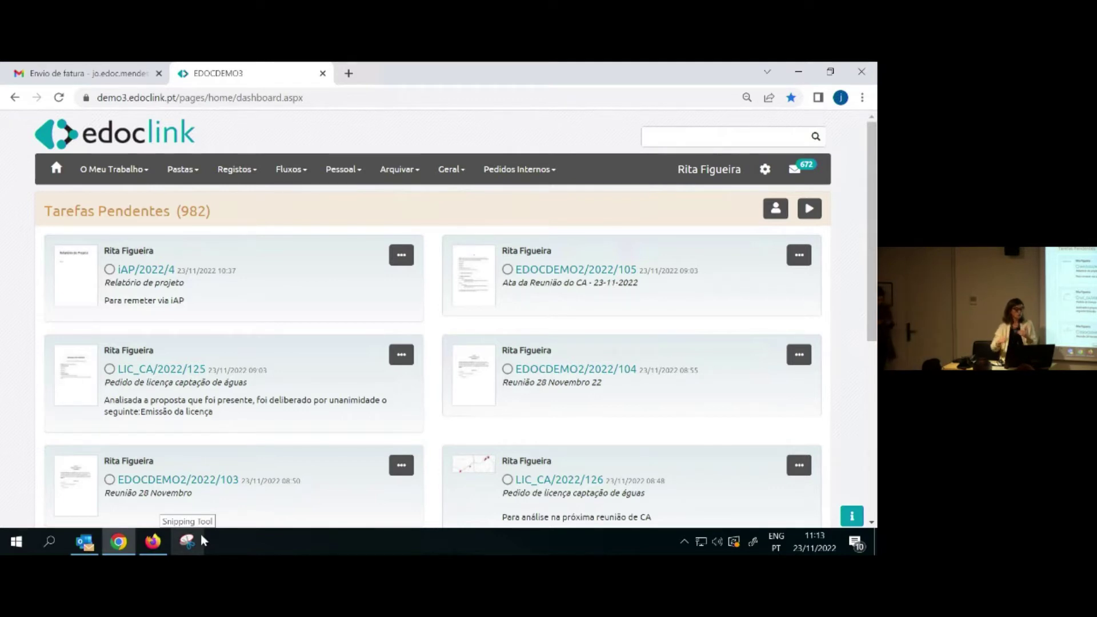
Switch to the approver's edoclink session in Firefox, refresh the pending tasks, and open the vehicle request workflow PEDIDO_VIATURA/2022/20
click(159, 542)
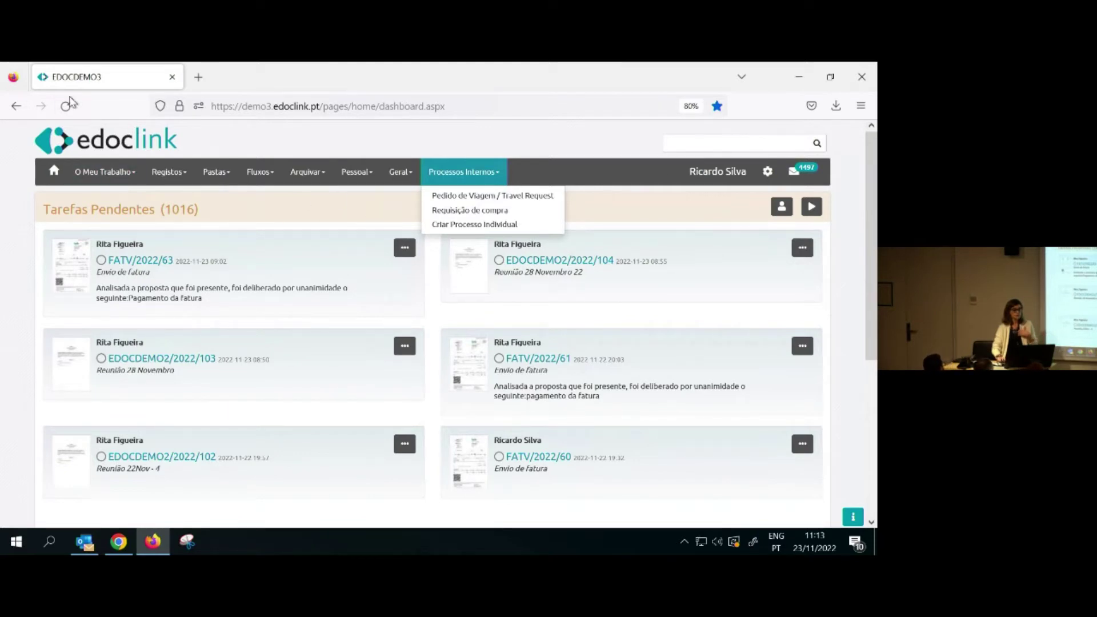
click(66, 107)
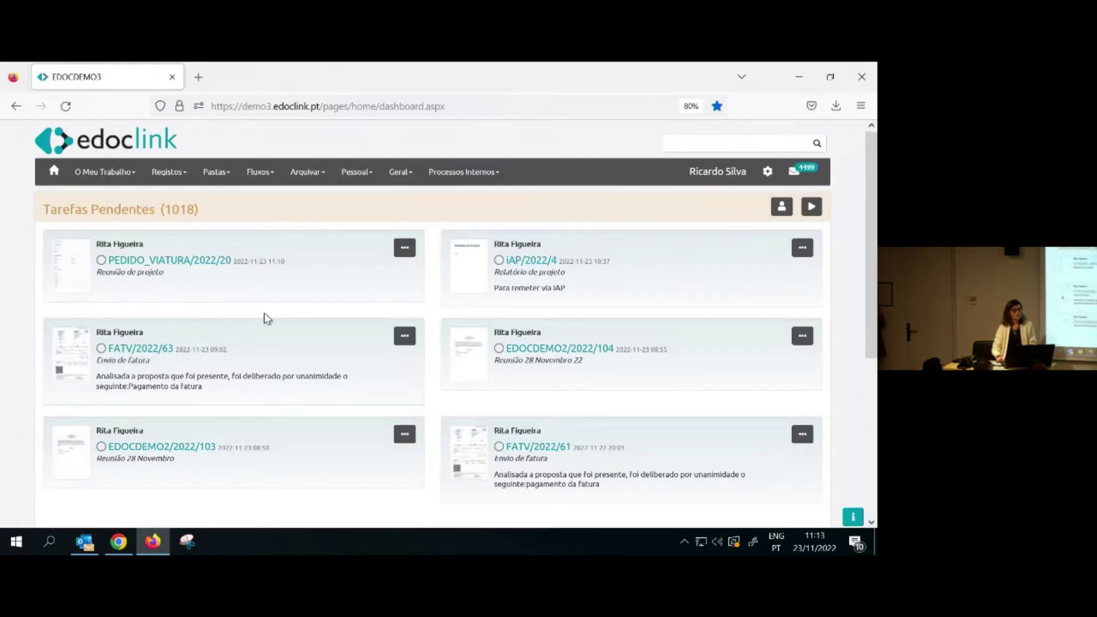
click(172, 261)
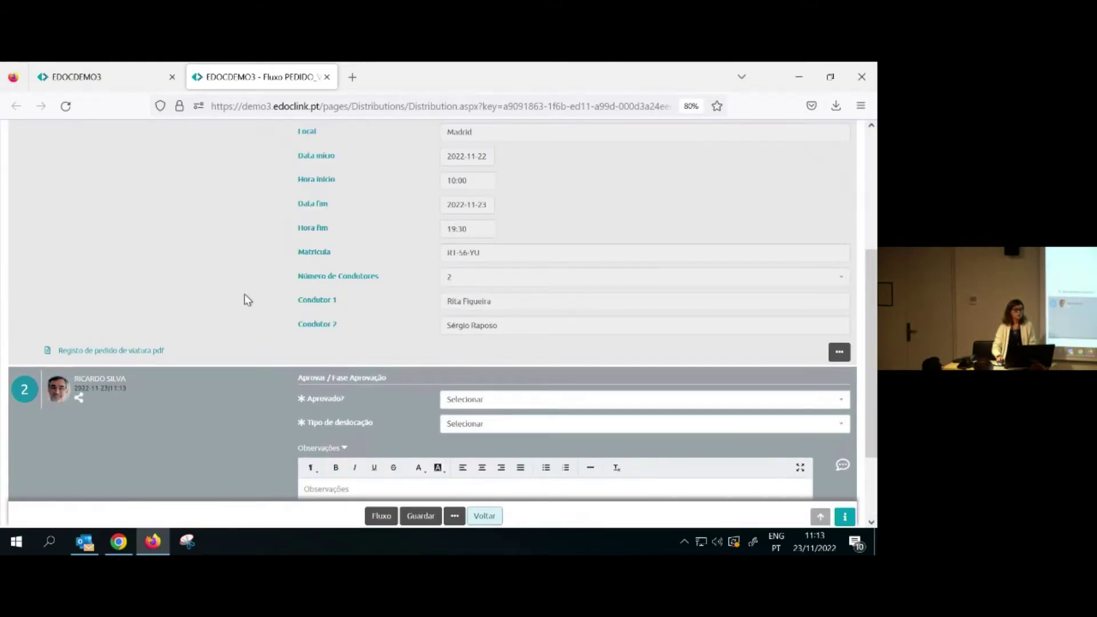
scroll(249, 301, up, 3)
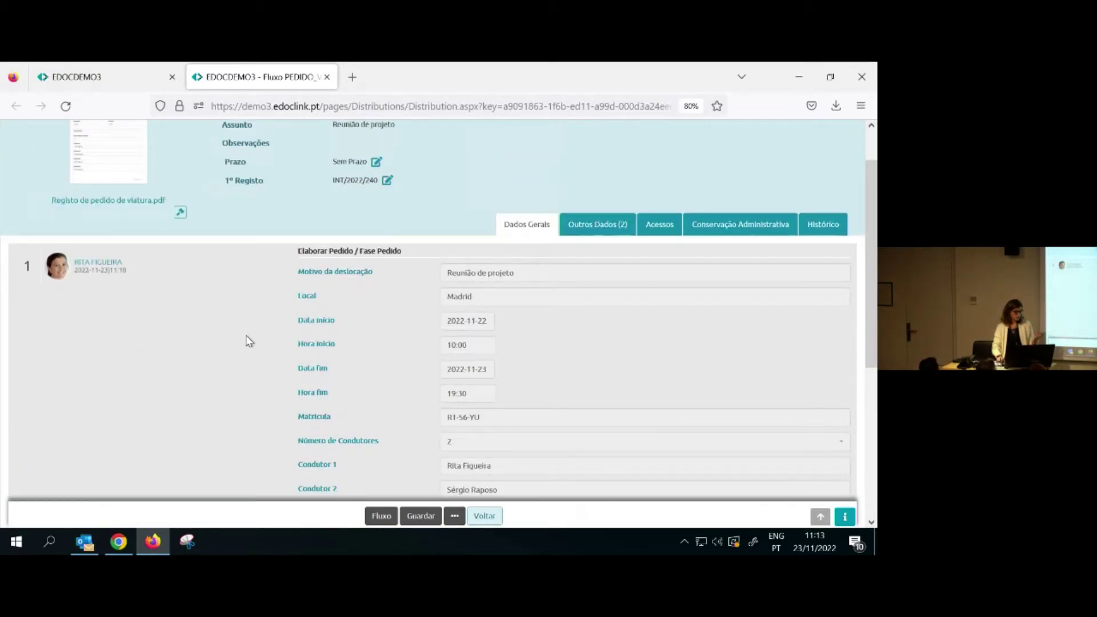
Approve the vehicle request by setting Aprovado? to Sim and Tipo de deslocação to Internacional, and send the approval stage
scroll(249, 342, down, 1)
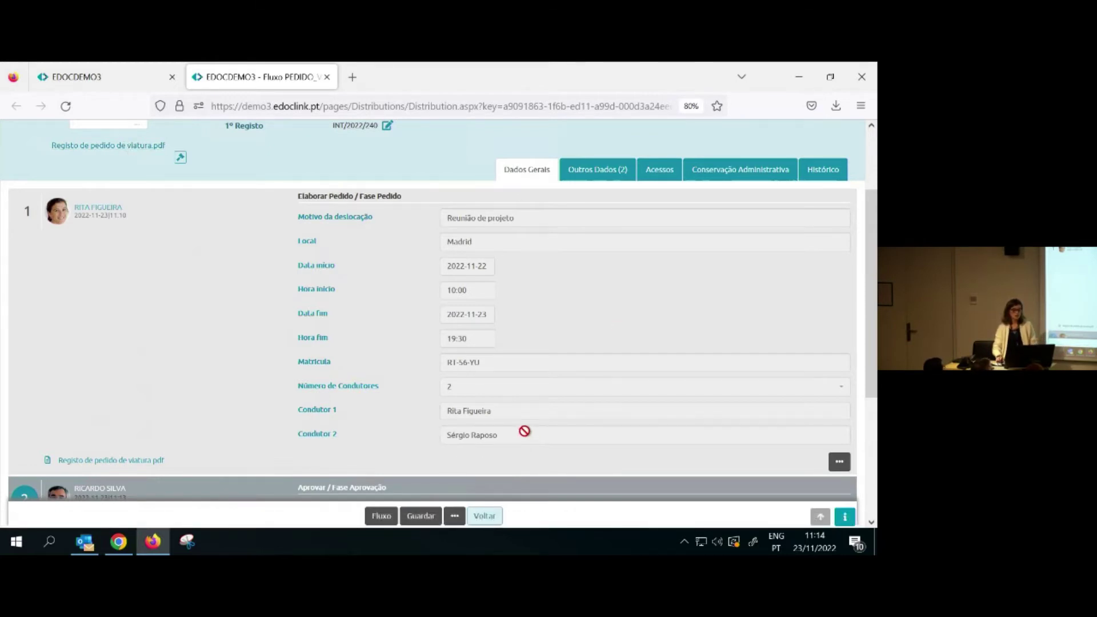
scroll(516, 427, down, 3)
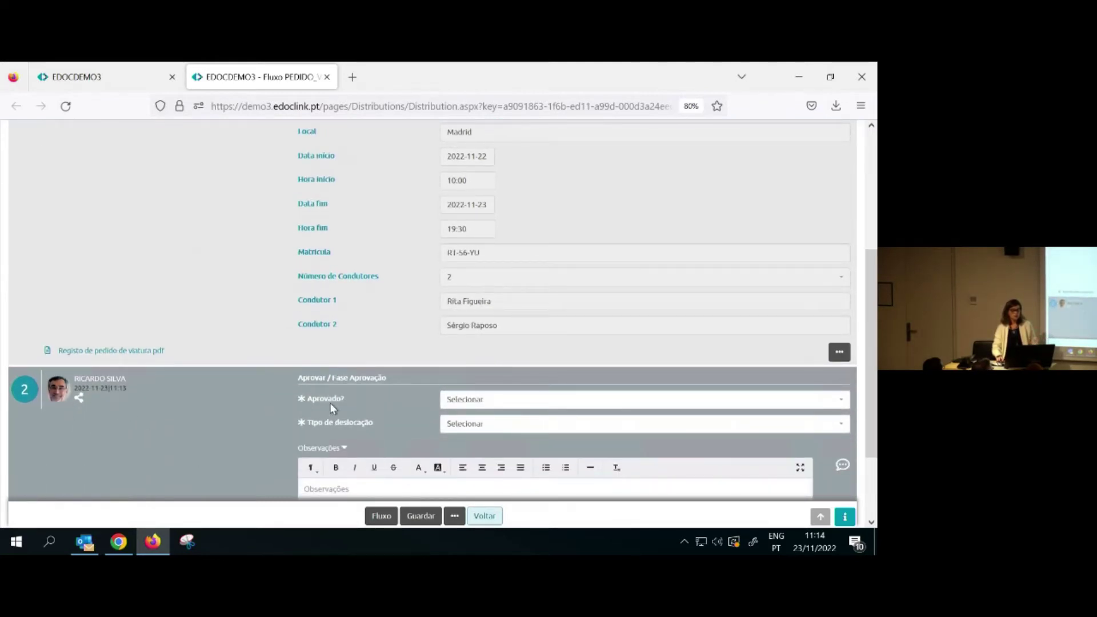
scroll(411, 415, down, 1)
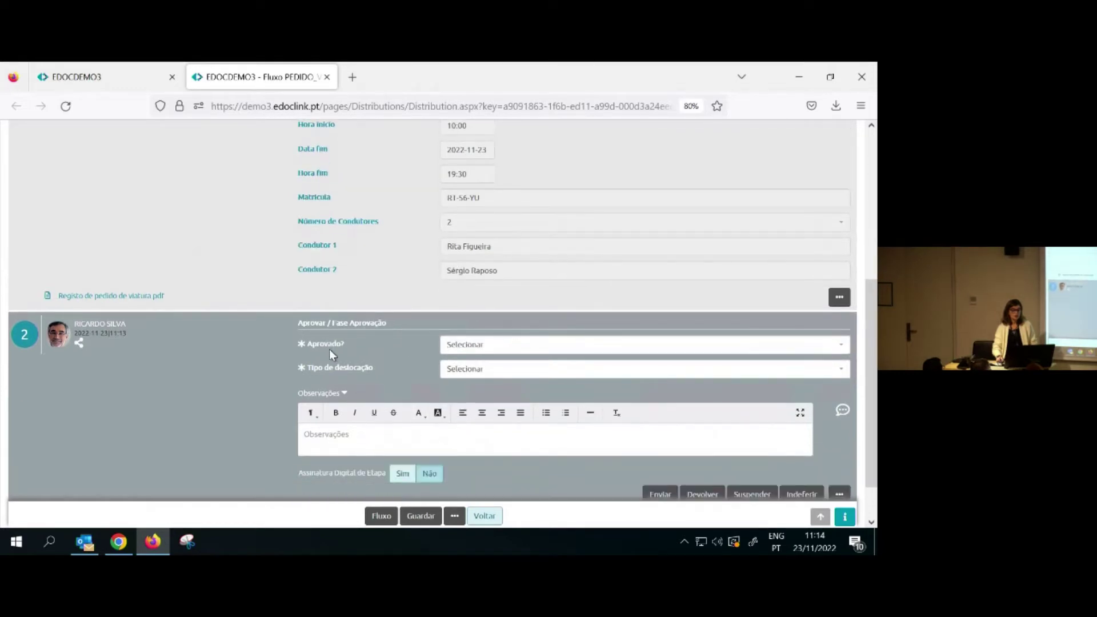
click(472, 353)
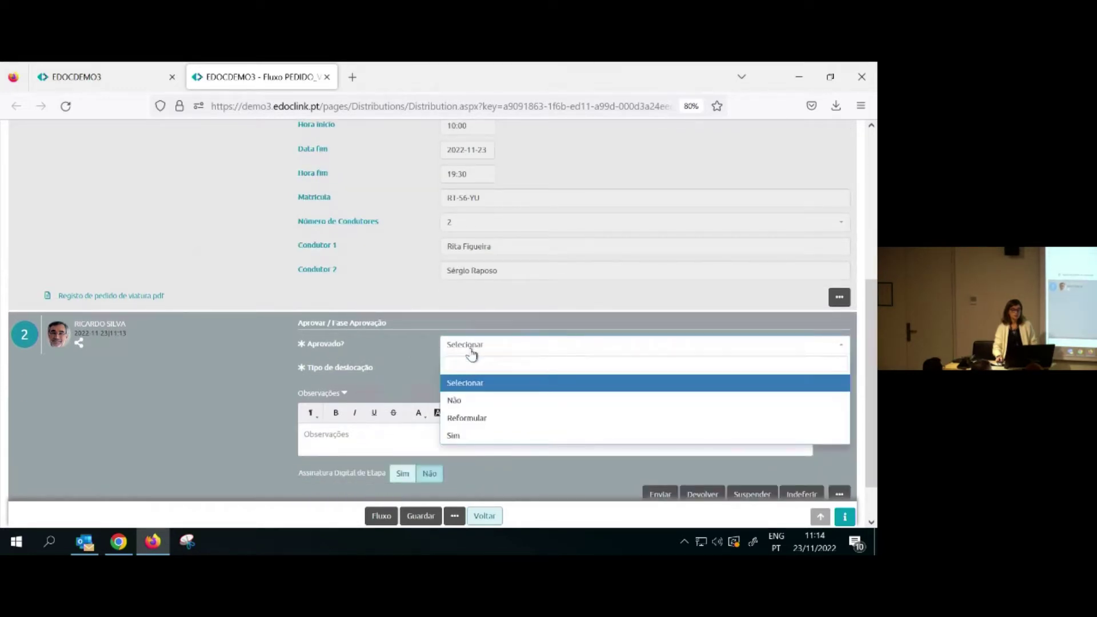
click(465, 437)
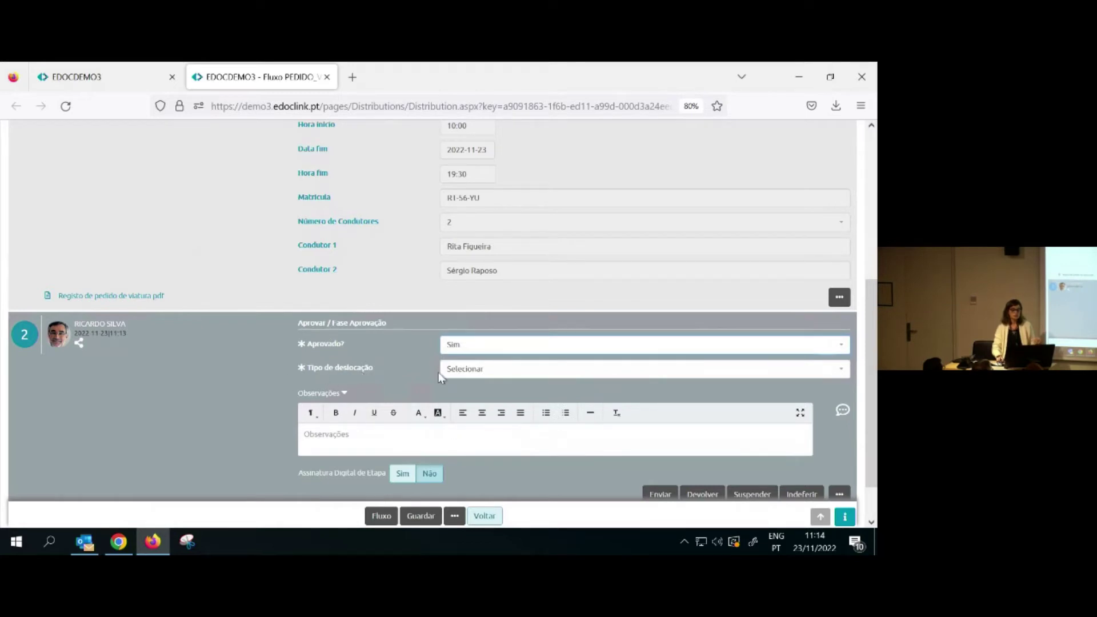
click(452, 379)
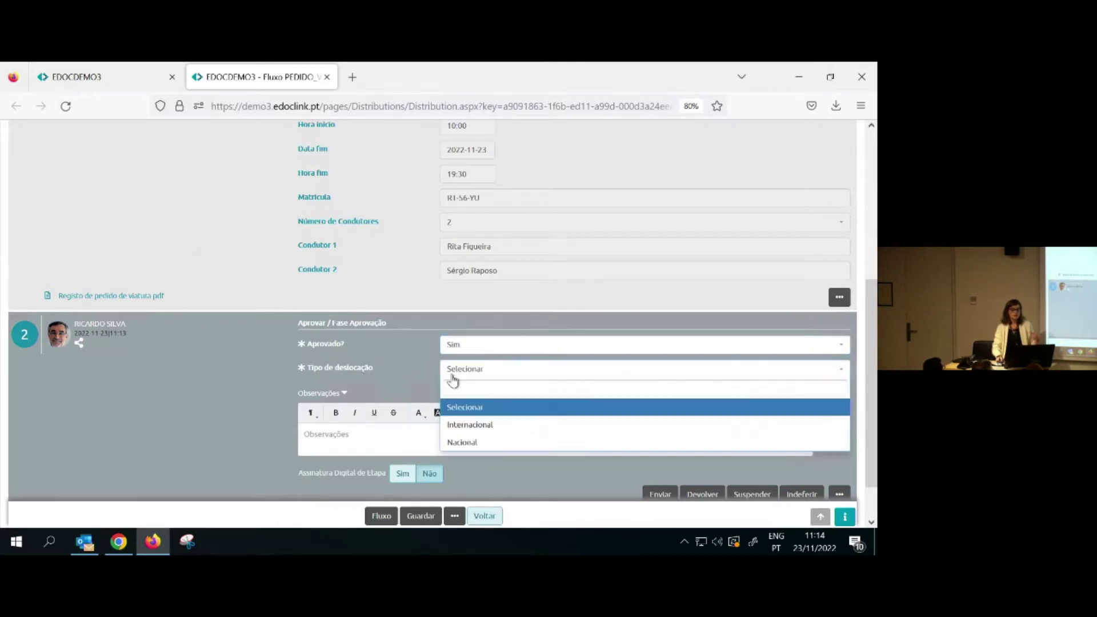
click(481, 425)
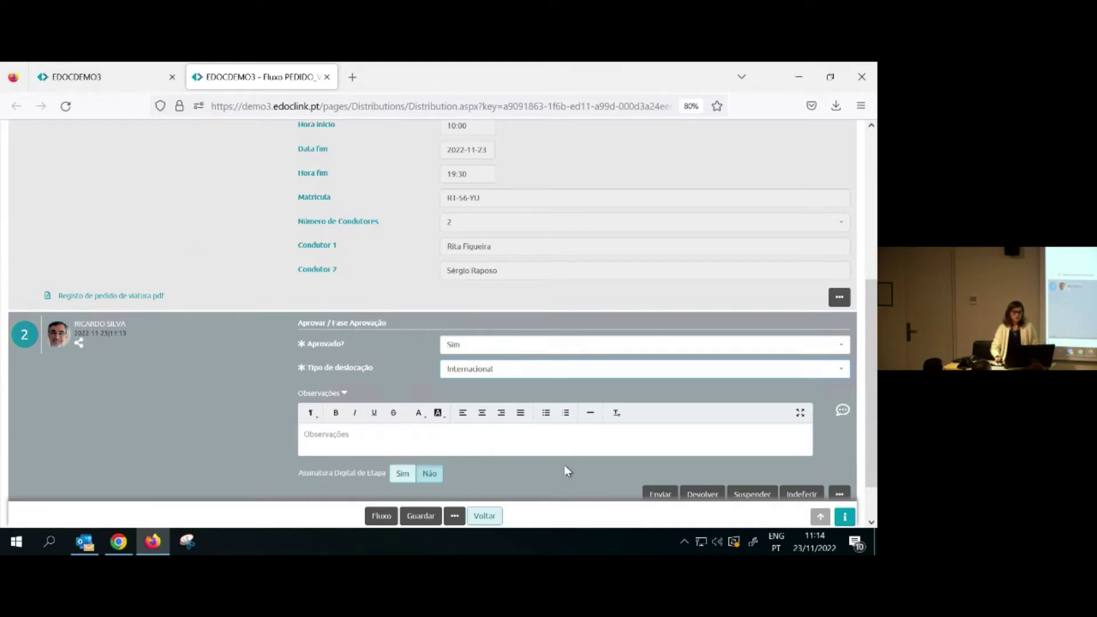
scroll(565, 470, down, 1)
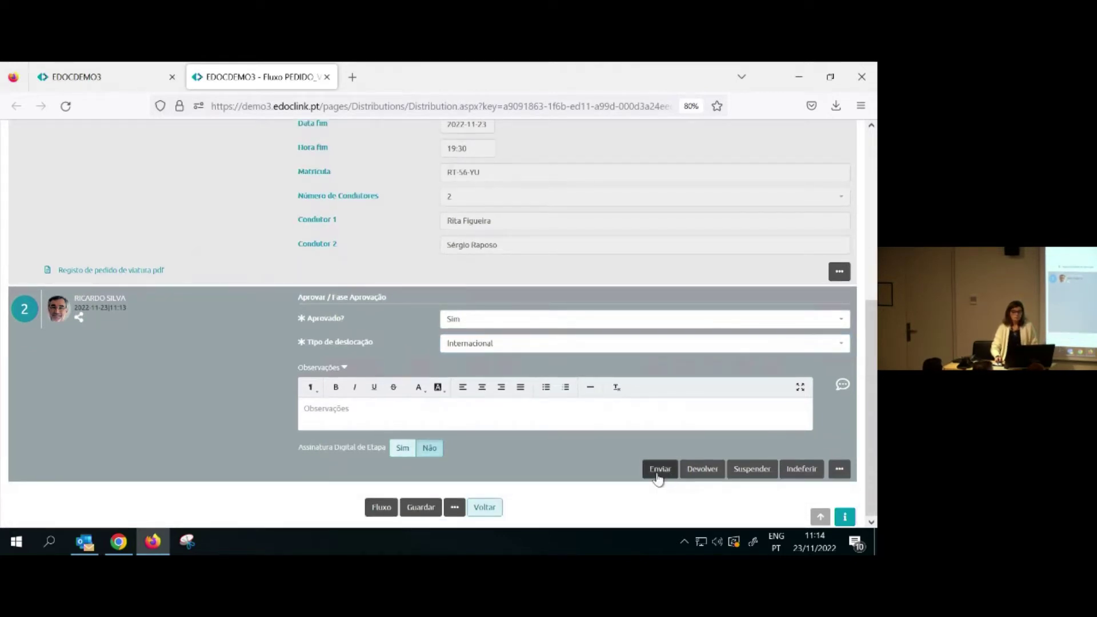
click(660, 467)
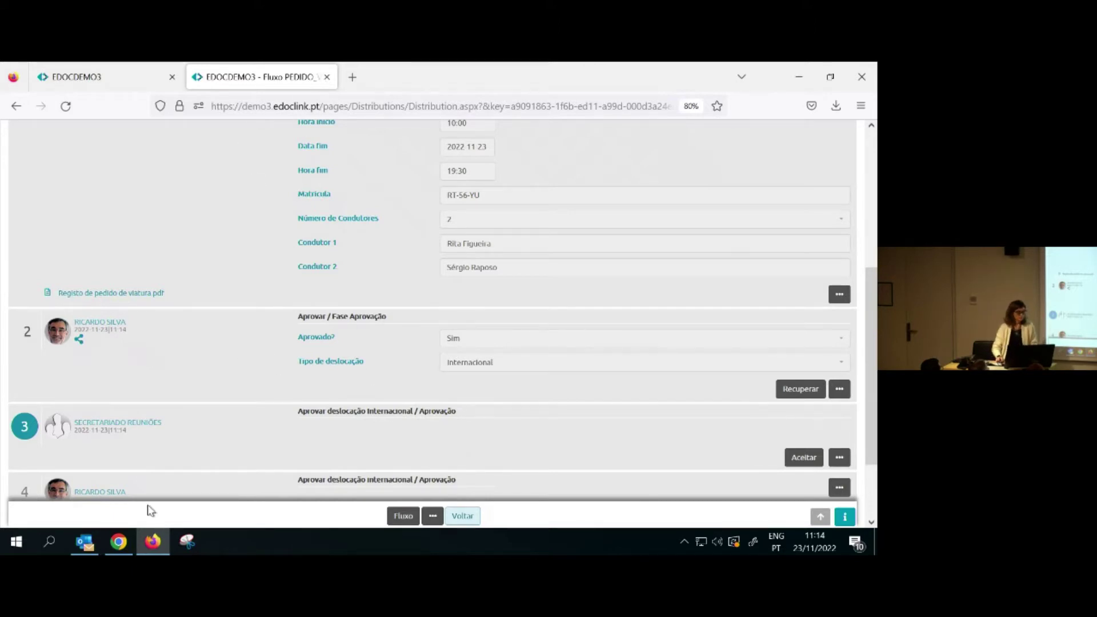
Switch to the slide presentation and reveal the internal request flow diagram on the Caso de Uso 1 slide
click(122, 547)
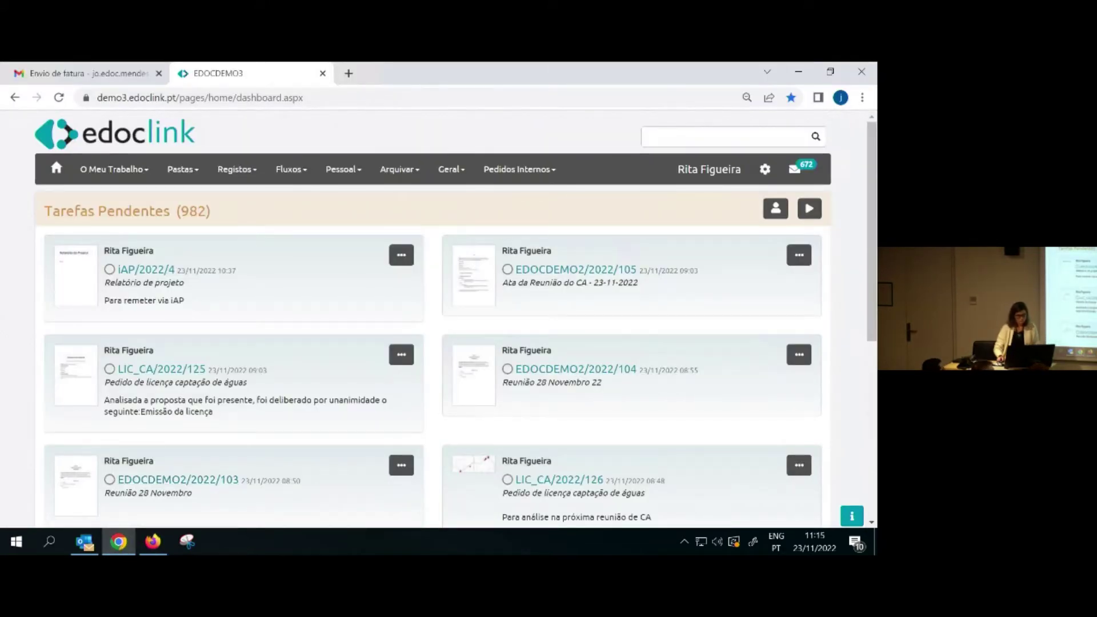
key(alt+Tab)
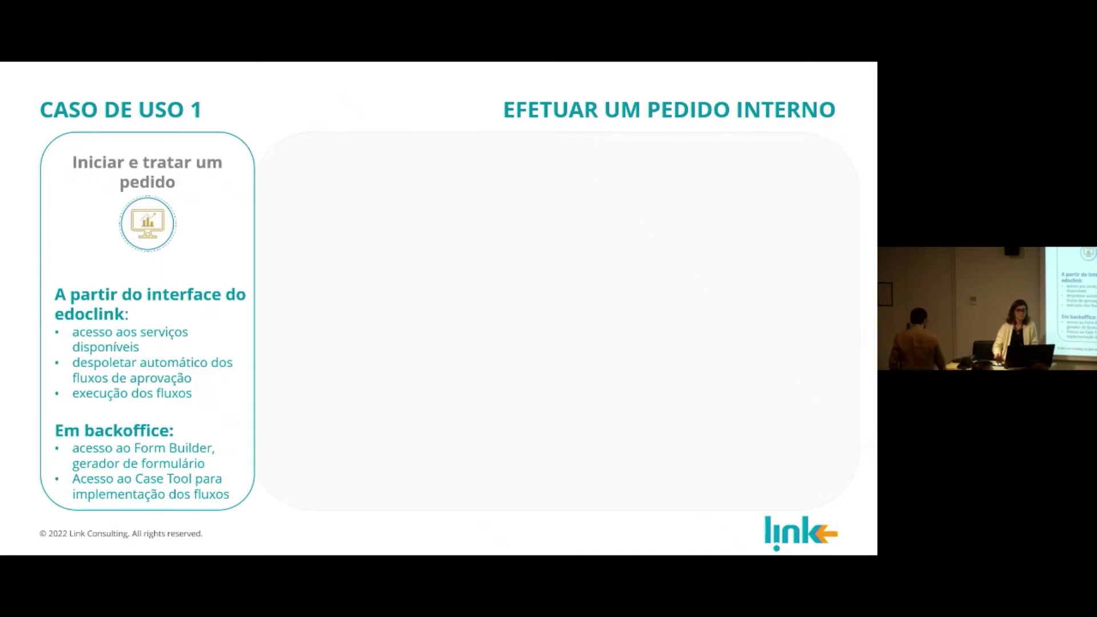
click(734, 434)
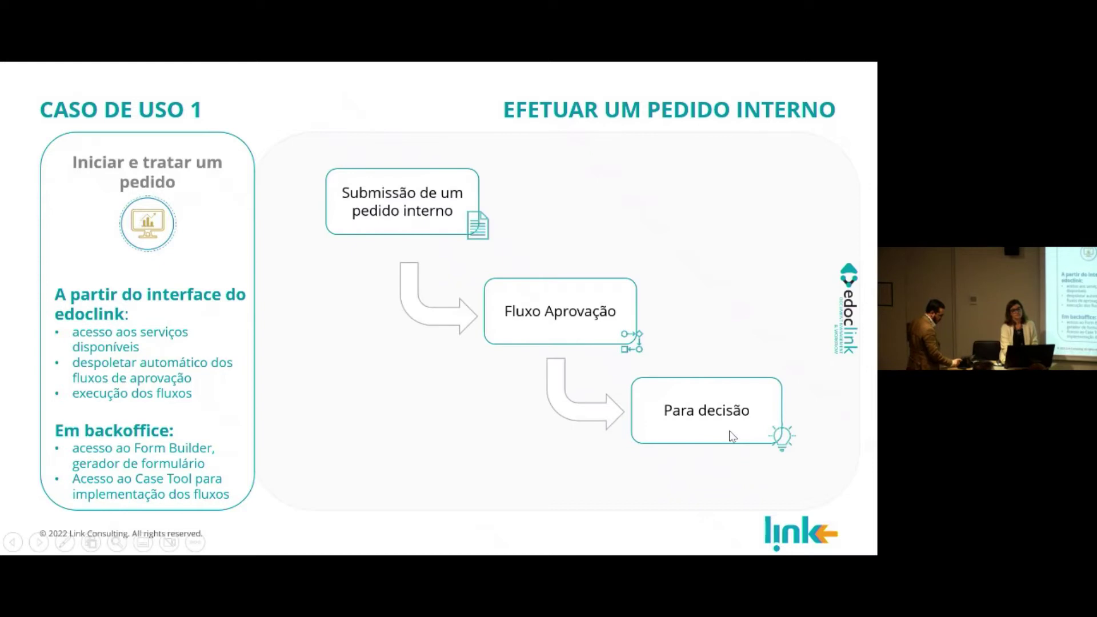
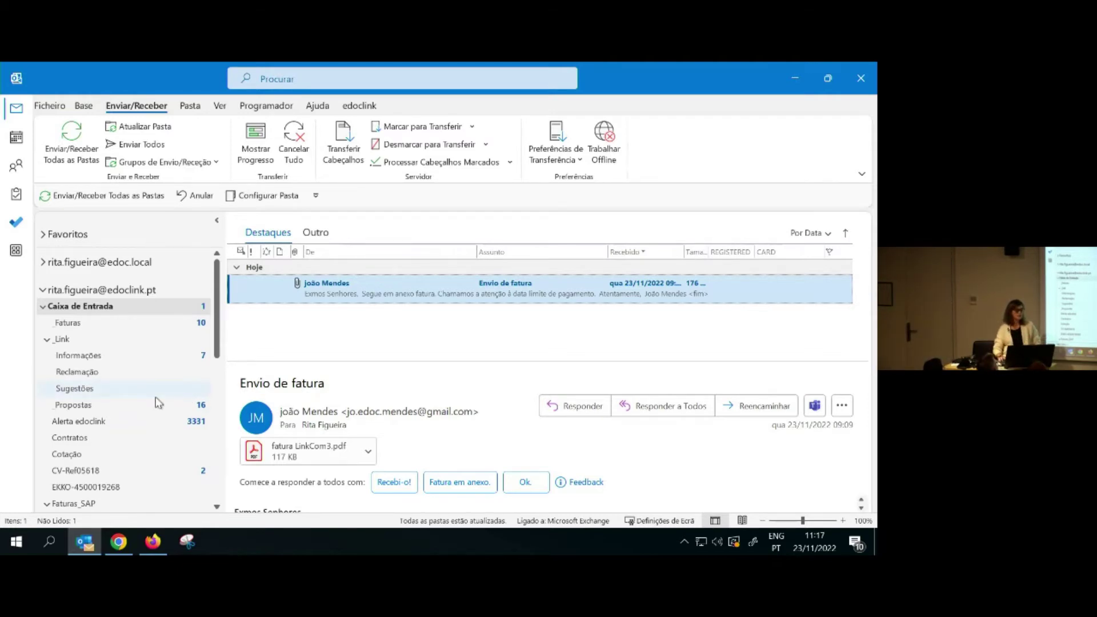
Examine the edoclink configuration of the Faturas folder in Outlook and close it without changing anything
right_click(68, 327)
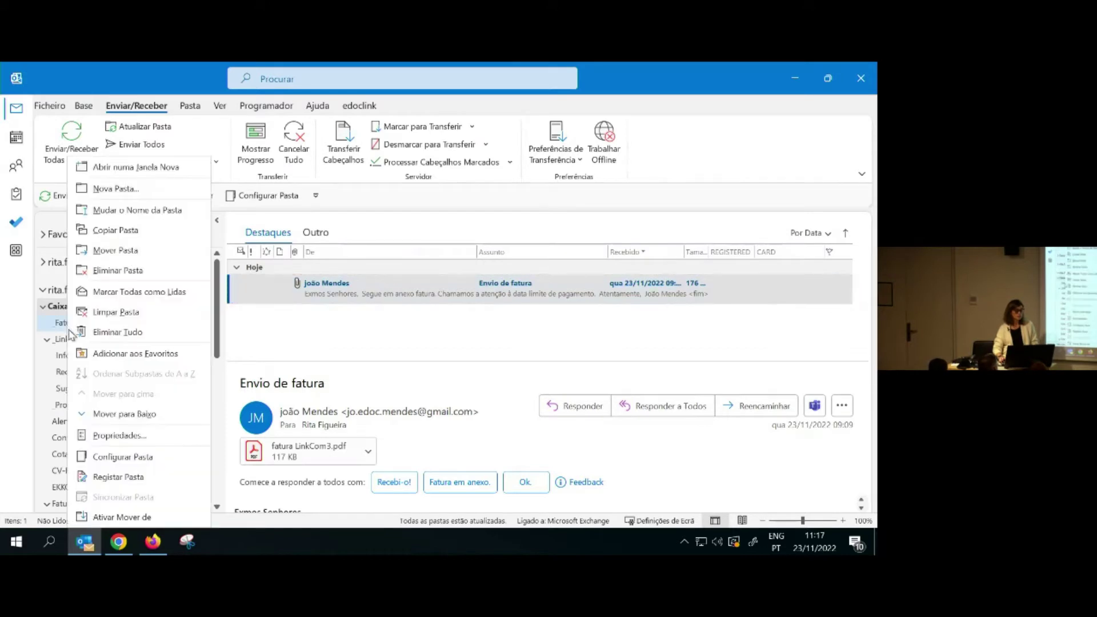
click(123, 457)
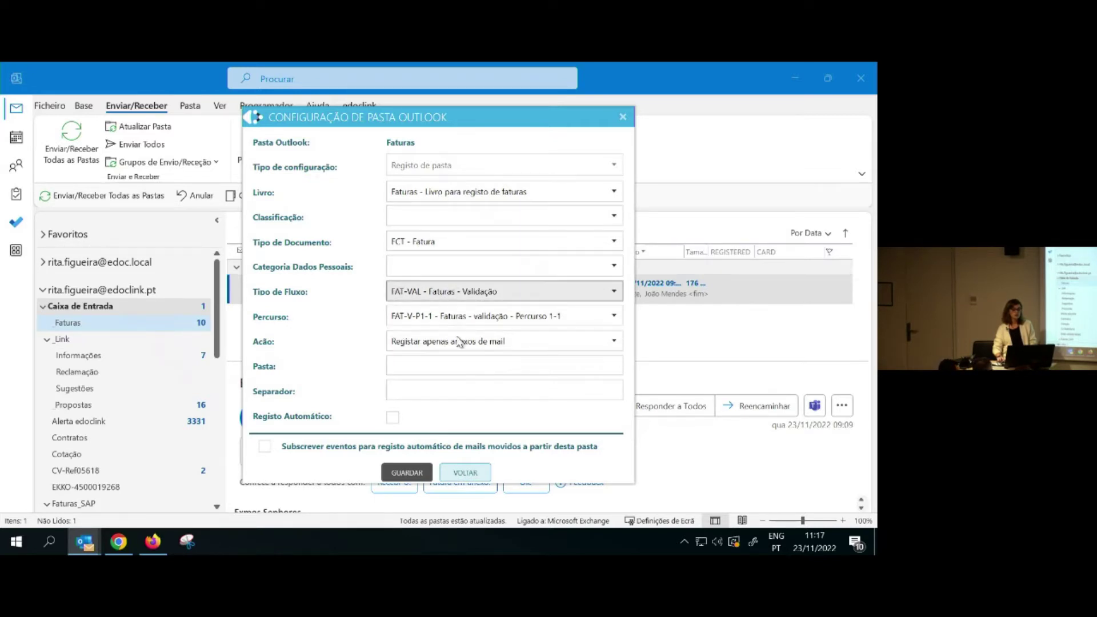
click(465, 472)
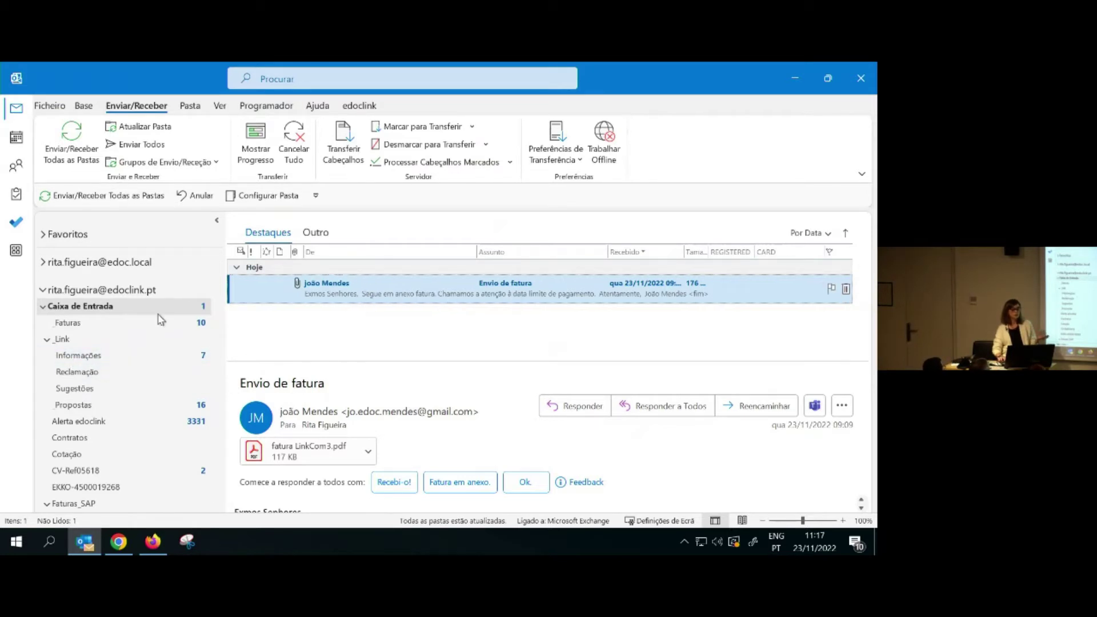
Open the Envio de fatura e-mail, read through its attachment fatura LinkCom3.pdf, and close both the invoice and the message
double_click(323, 289)
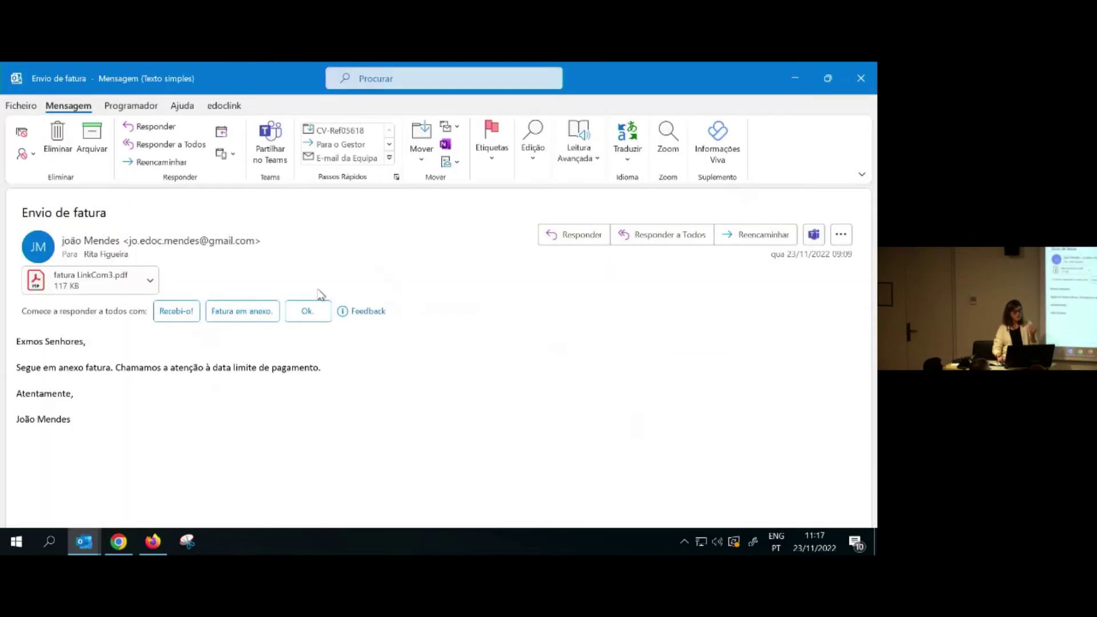
click(87, 281)
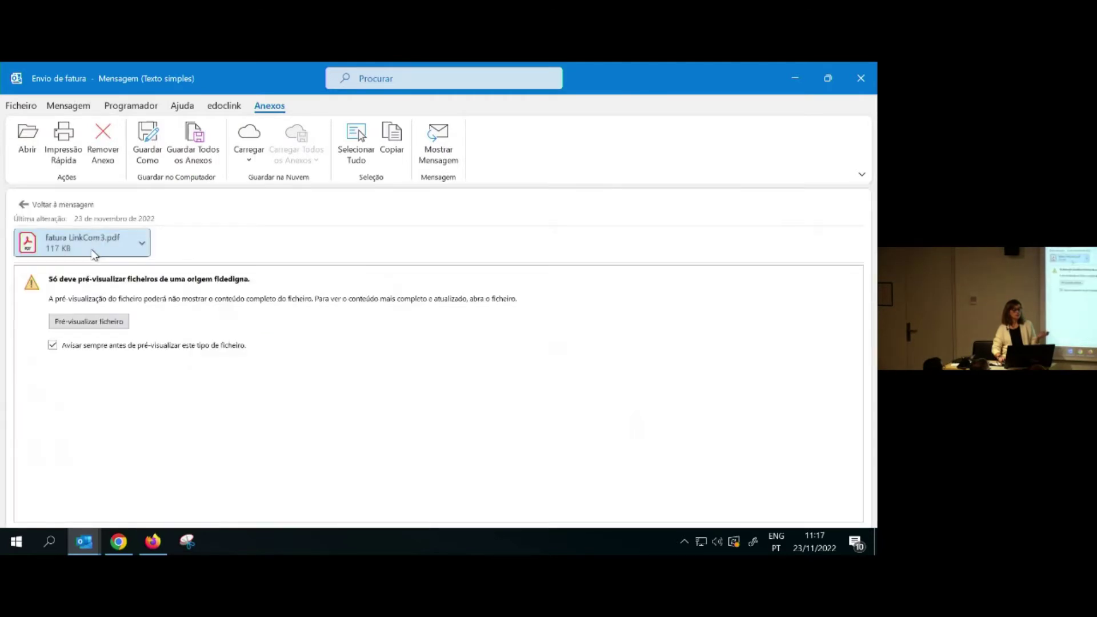
double_click(107, 258)
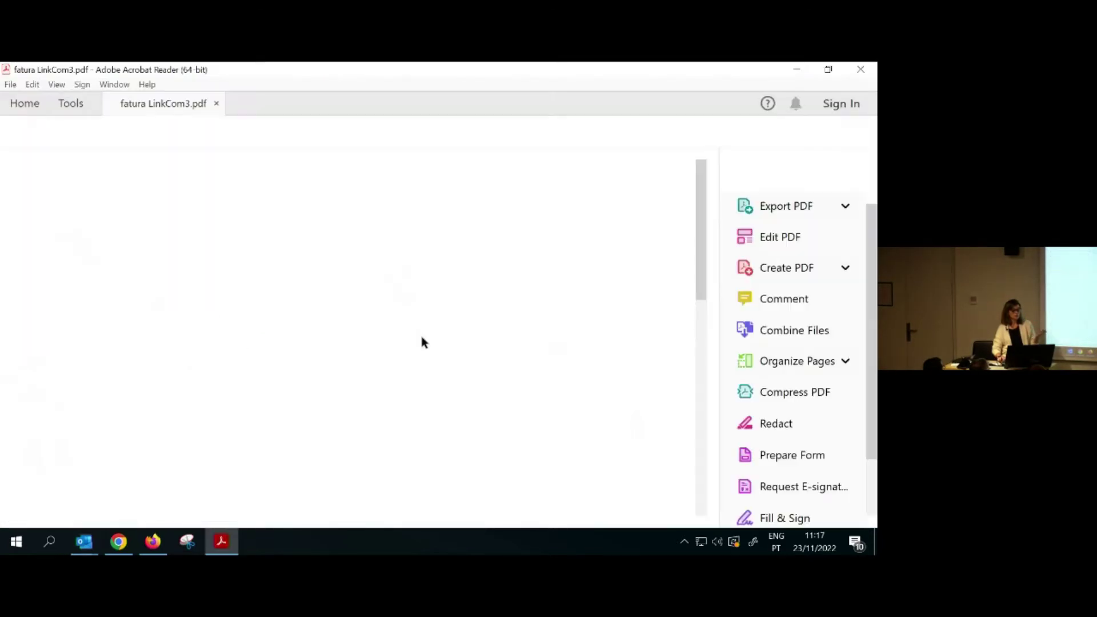
scroll(505, 376, down, 4)
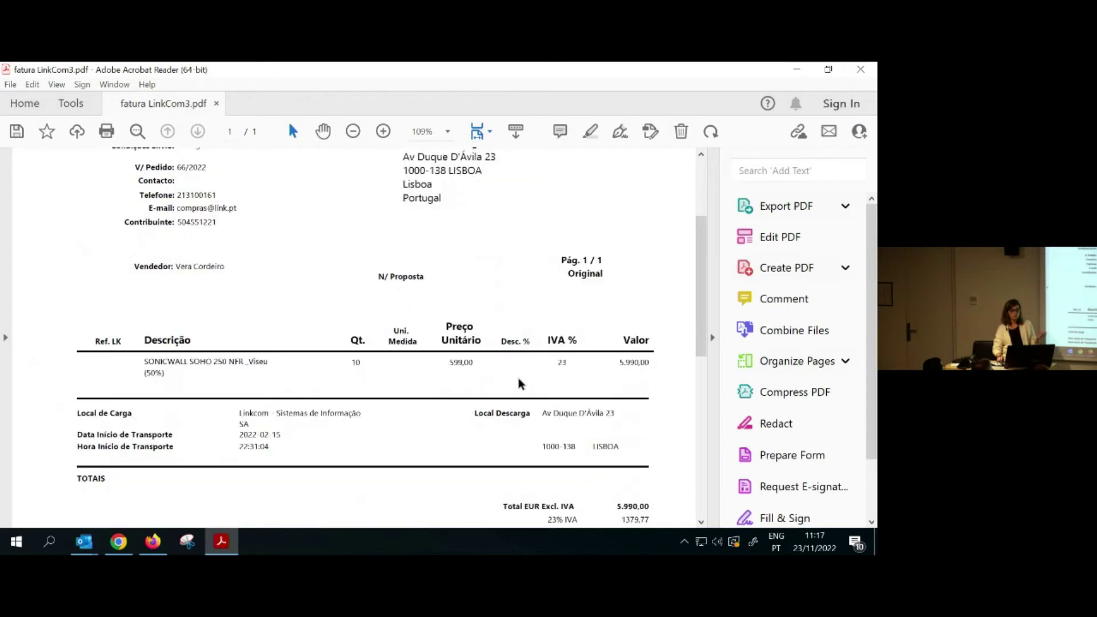
scroll(480, 434, down, 7)
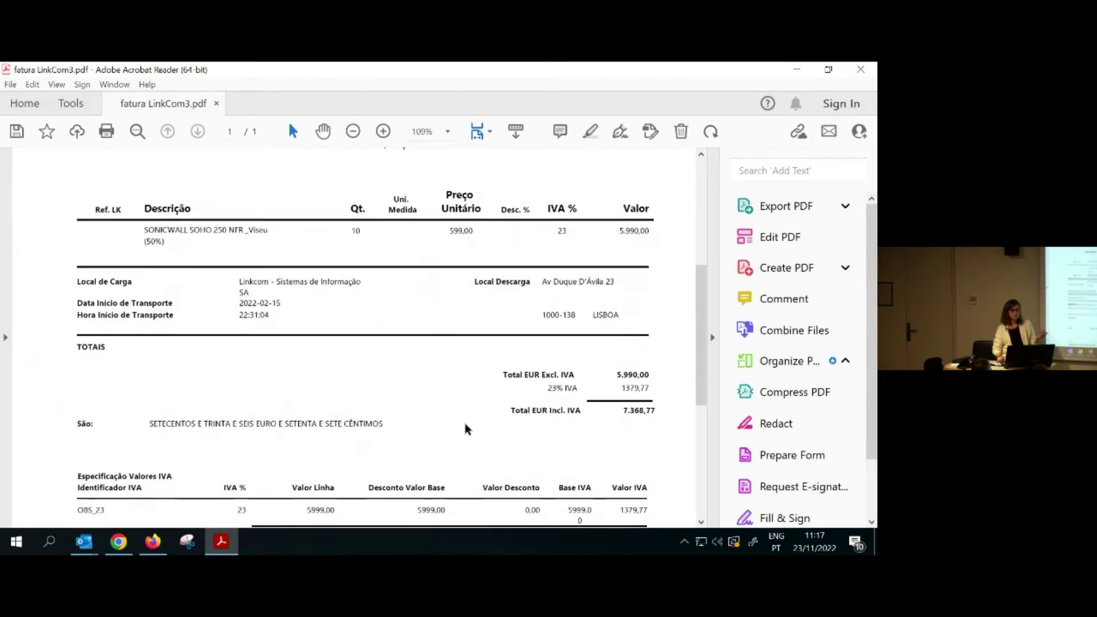
scroll(462, 430, down, 1)
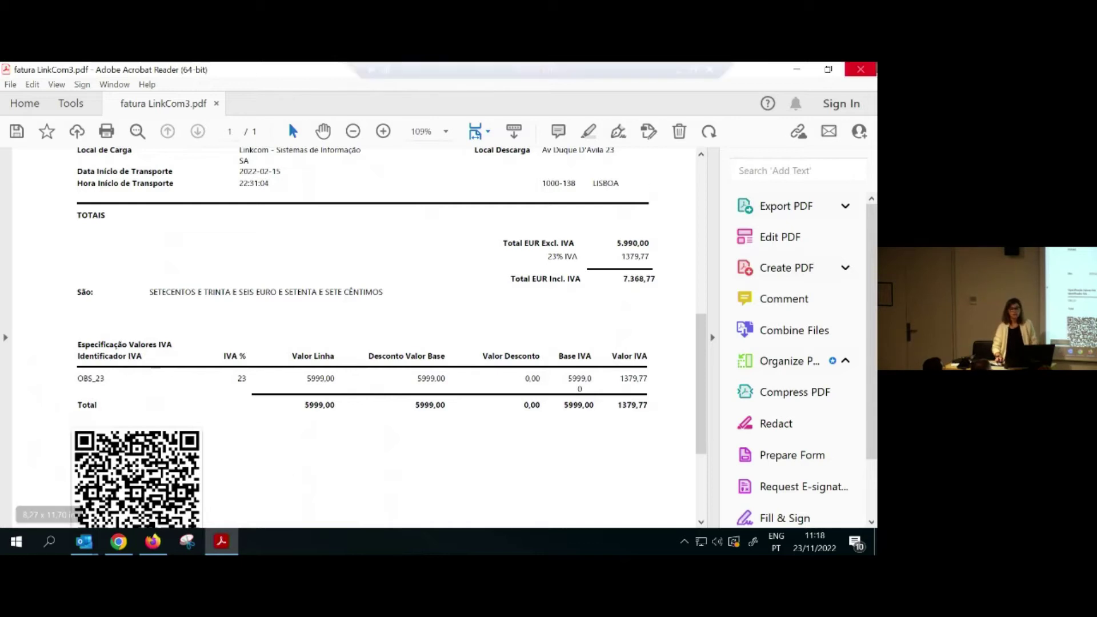
click(860, 71)
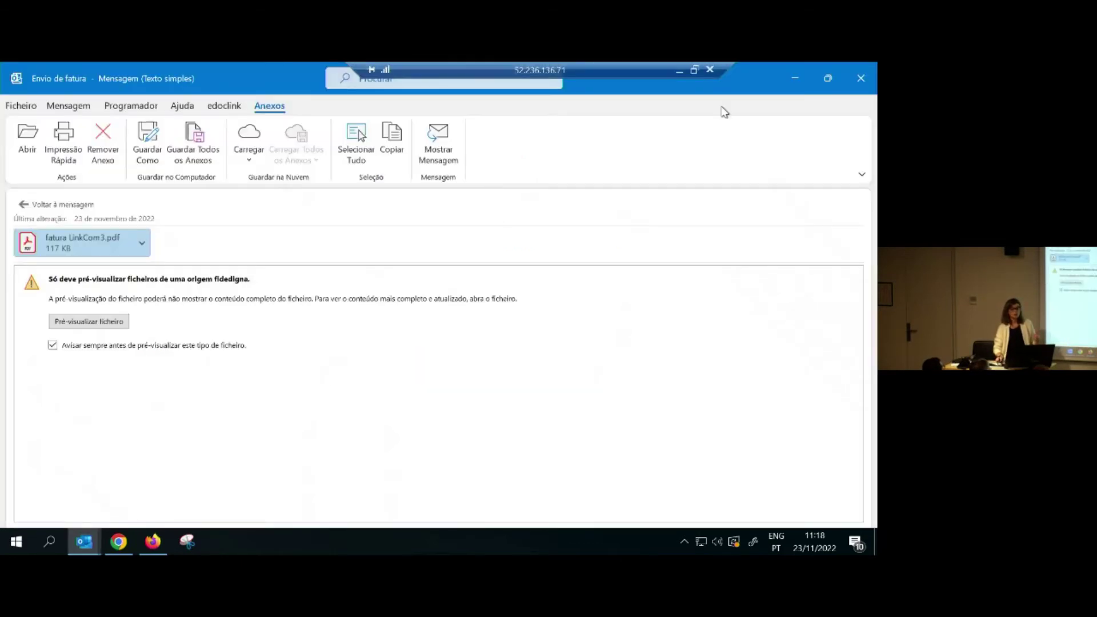
click(857, 77)
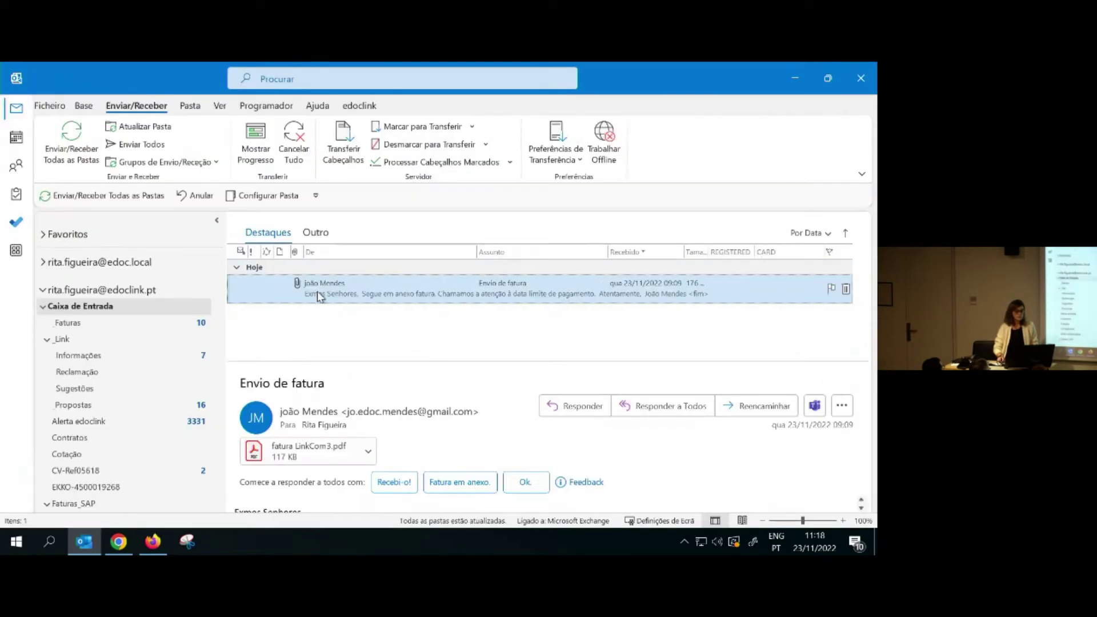
Move the Envio de fatura e-mail into the Faturas folder and register that folder's messages with the preset options, checking the folder's registered items
drag(317, 290, 127, 329)
right_click(126, 330)
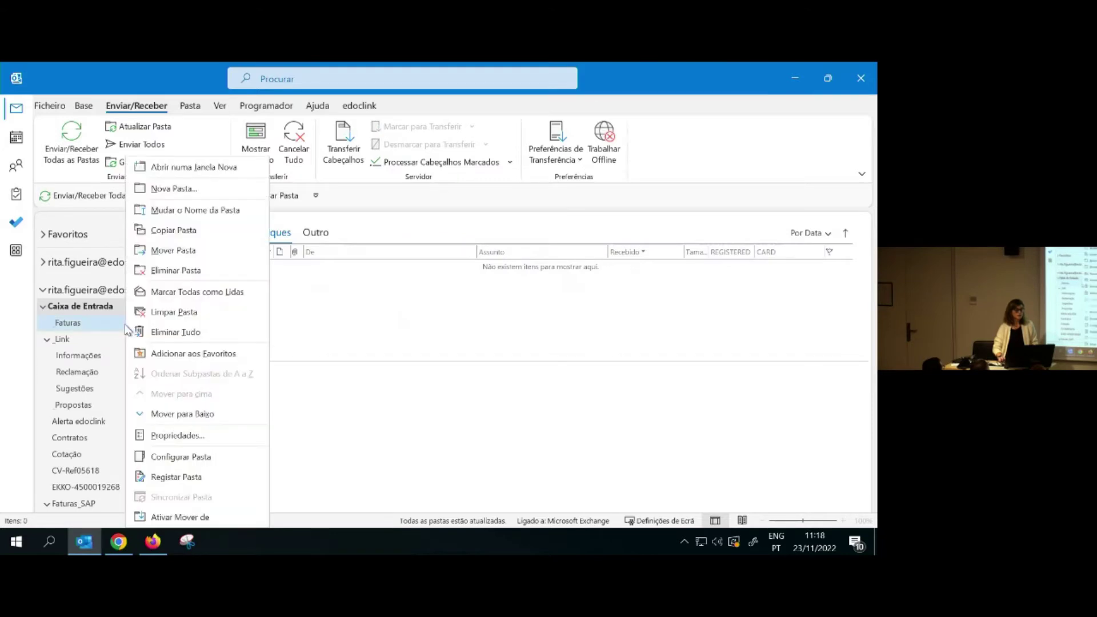
click(184, 478)
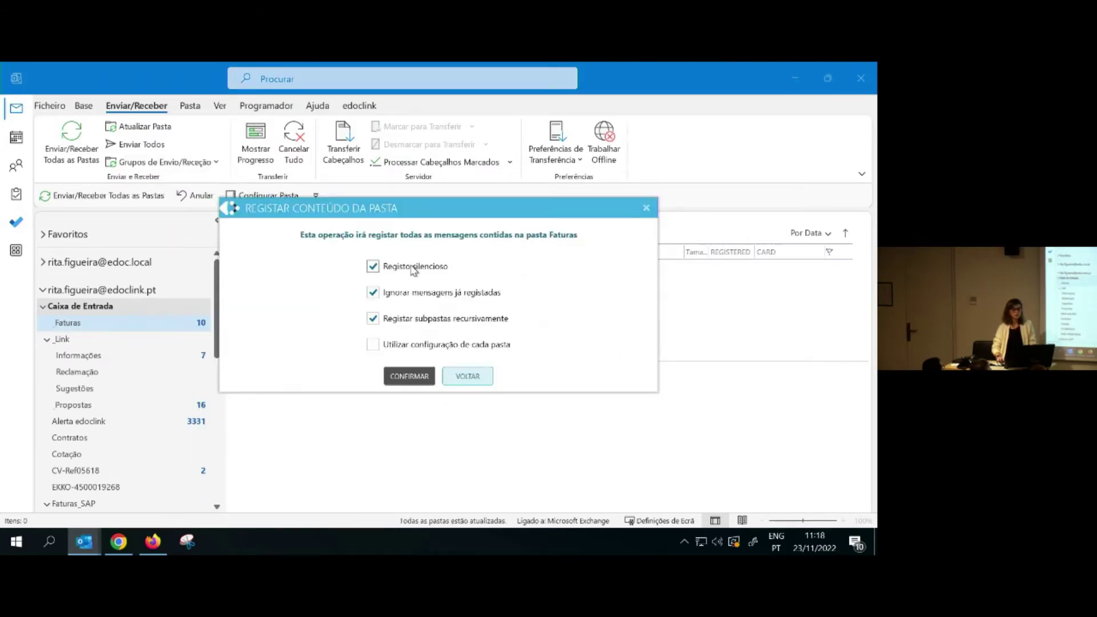
click(422, 380)
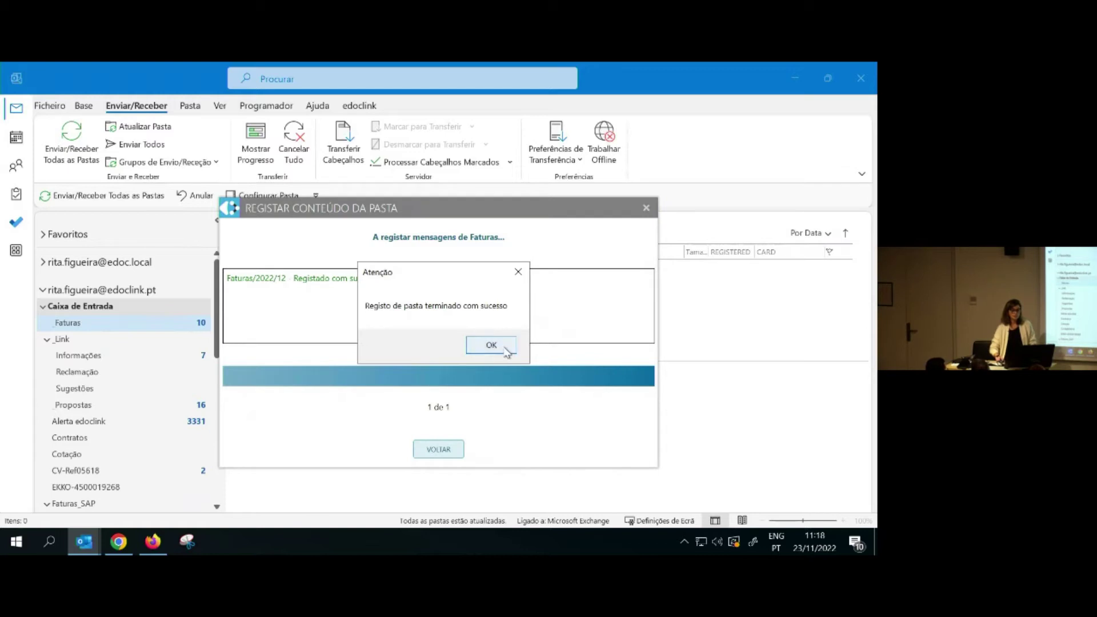
click(501, 348)
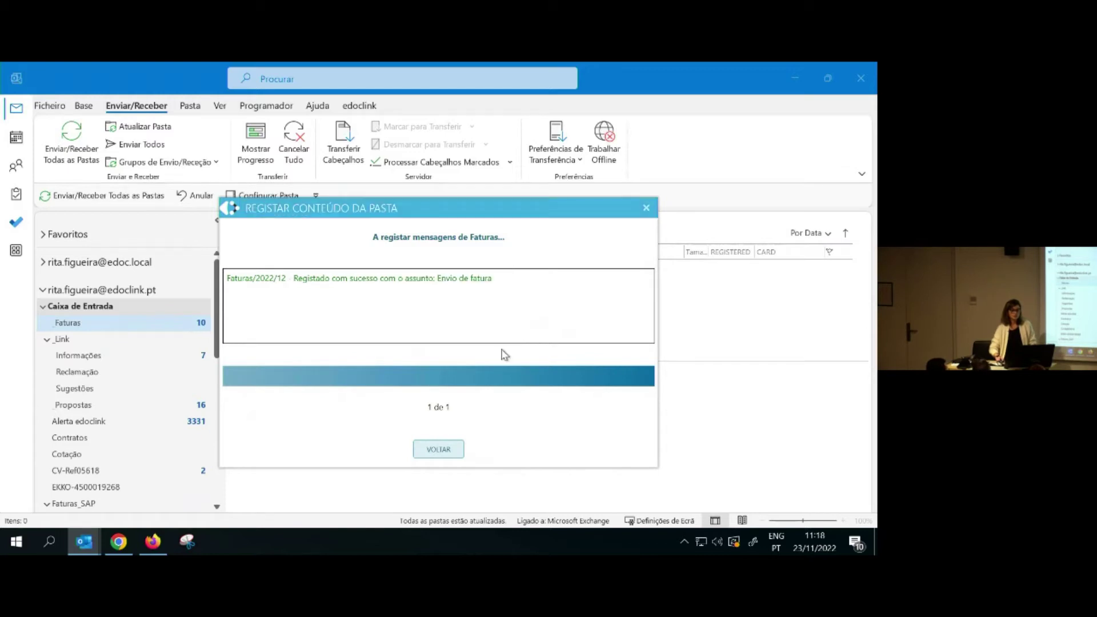
click(436, 448)
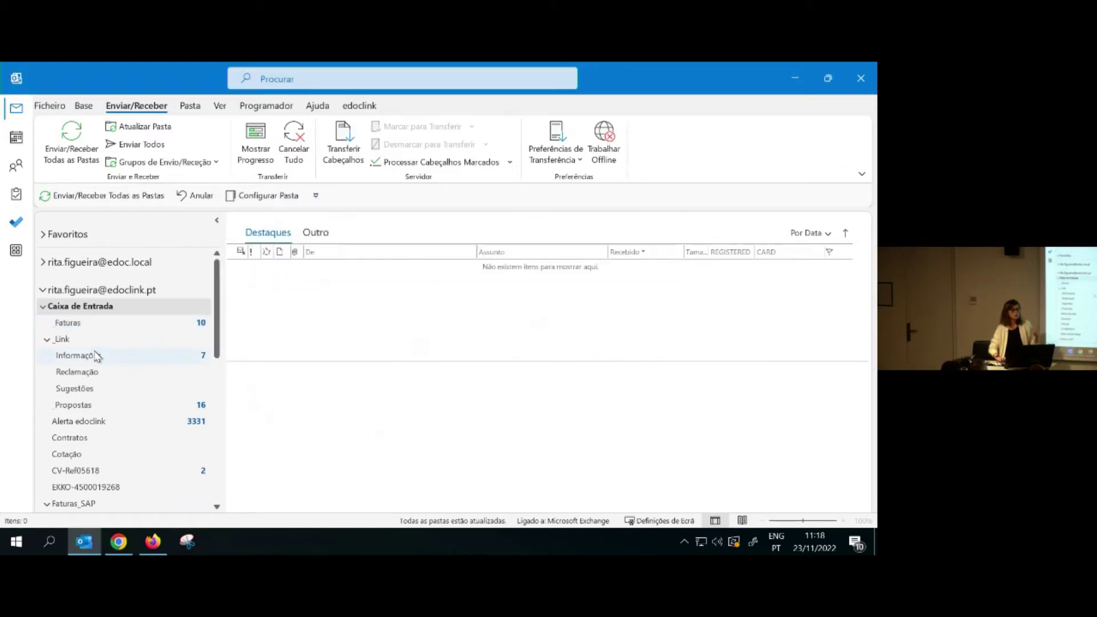
click(68, 323)
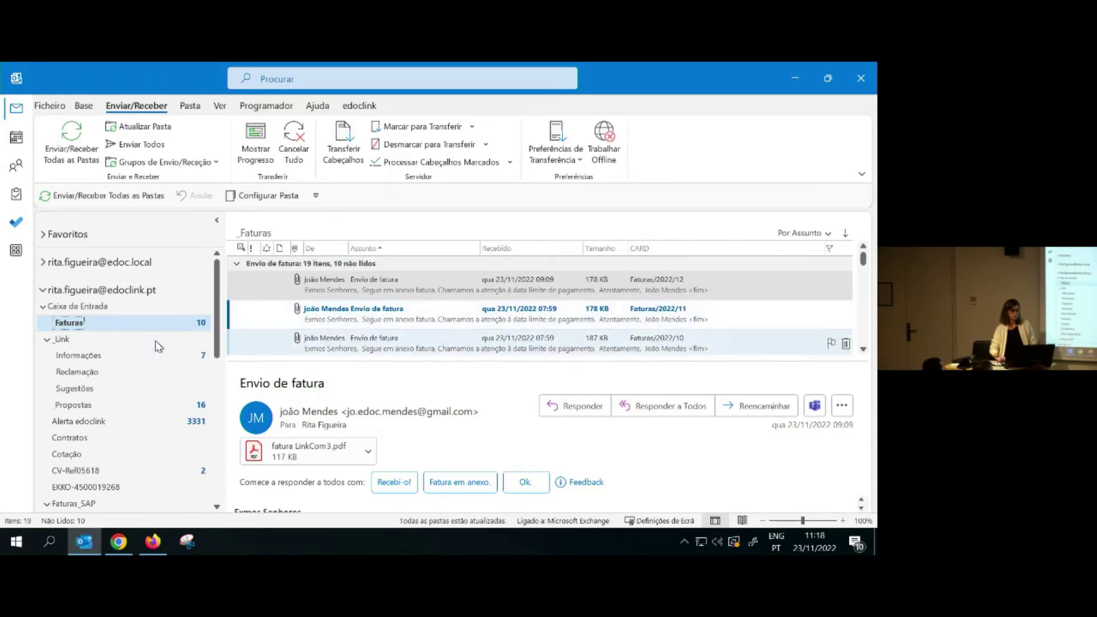
Switch to the approver's edoclink session in Firefox, close the vehicle request workflow, and open invoice workflow FATV/2022/64 from the refreshed pending tasks
click(794, 79)
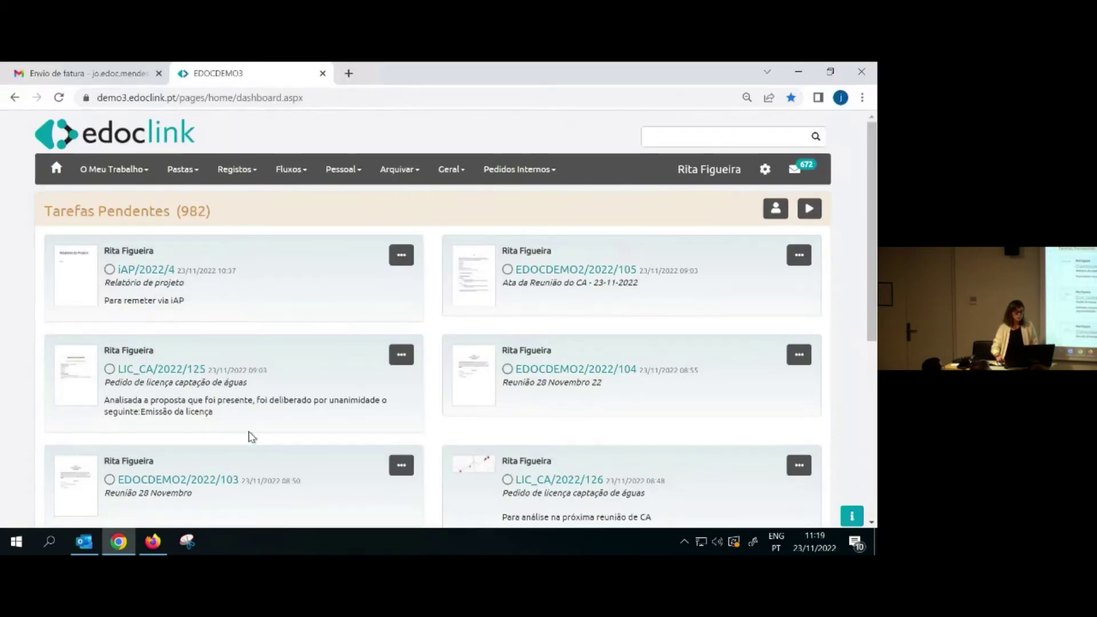
click(155, 542)
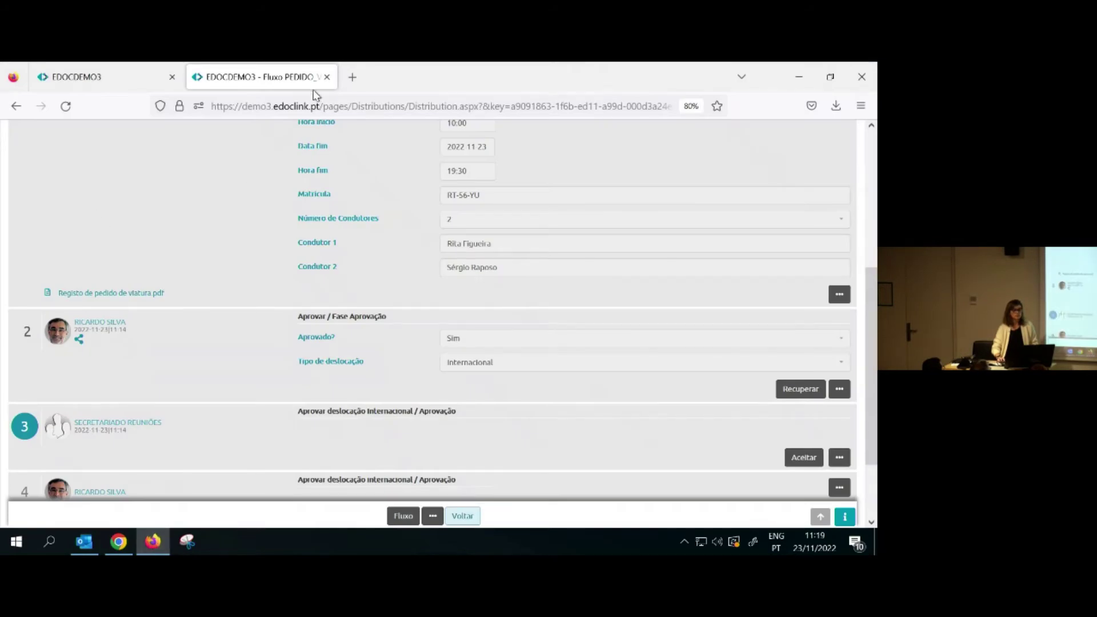
click(327, 77)
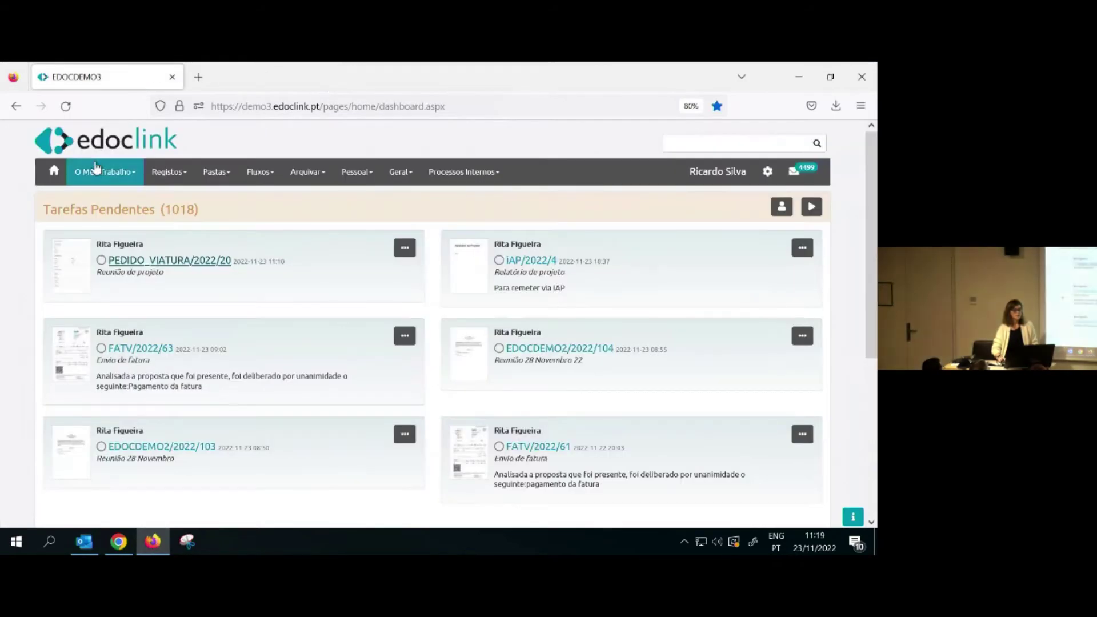
click(66, 106)
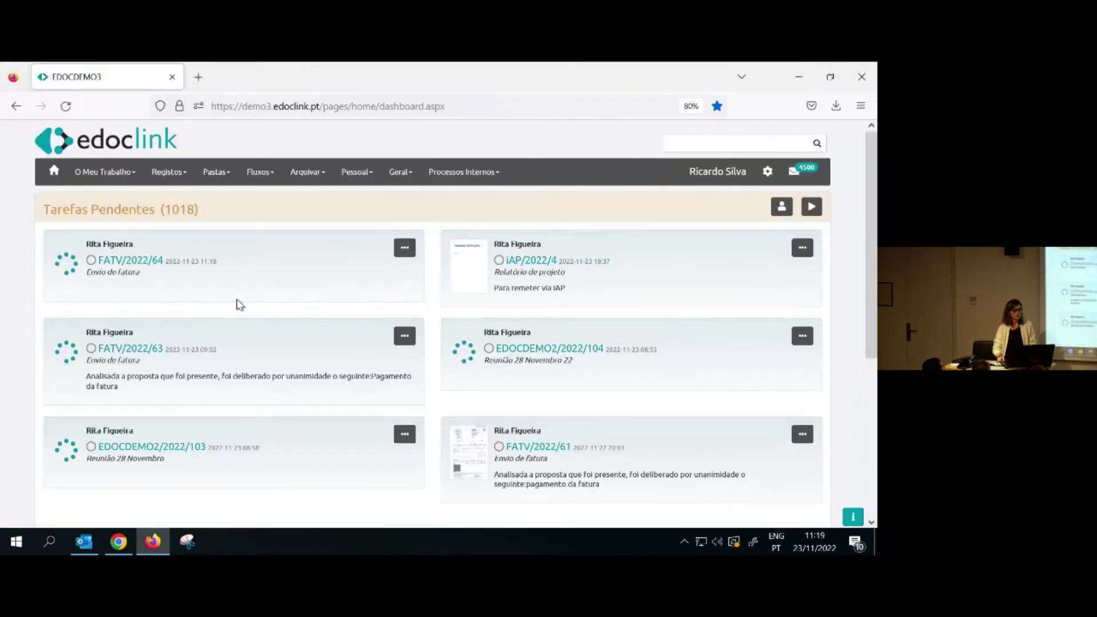
click(117, 261)
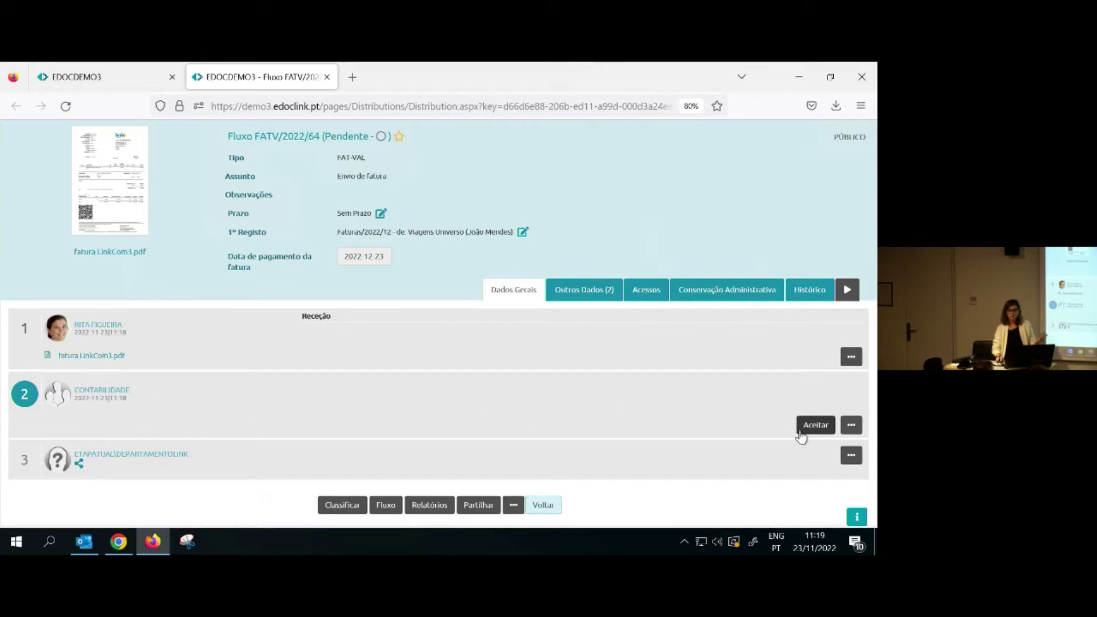
Accept the Contabilidade stage of the invoice workflow and review the payment date and the pre-filled invoice fields
click(814, 426)
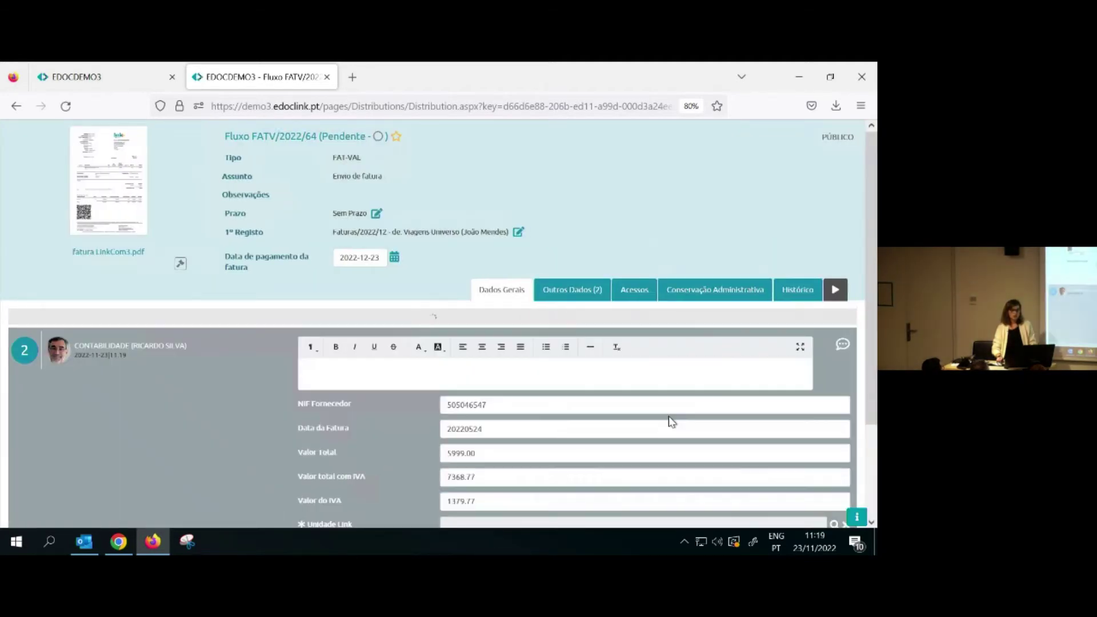
scroll(671, 421, down, 5)
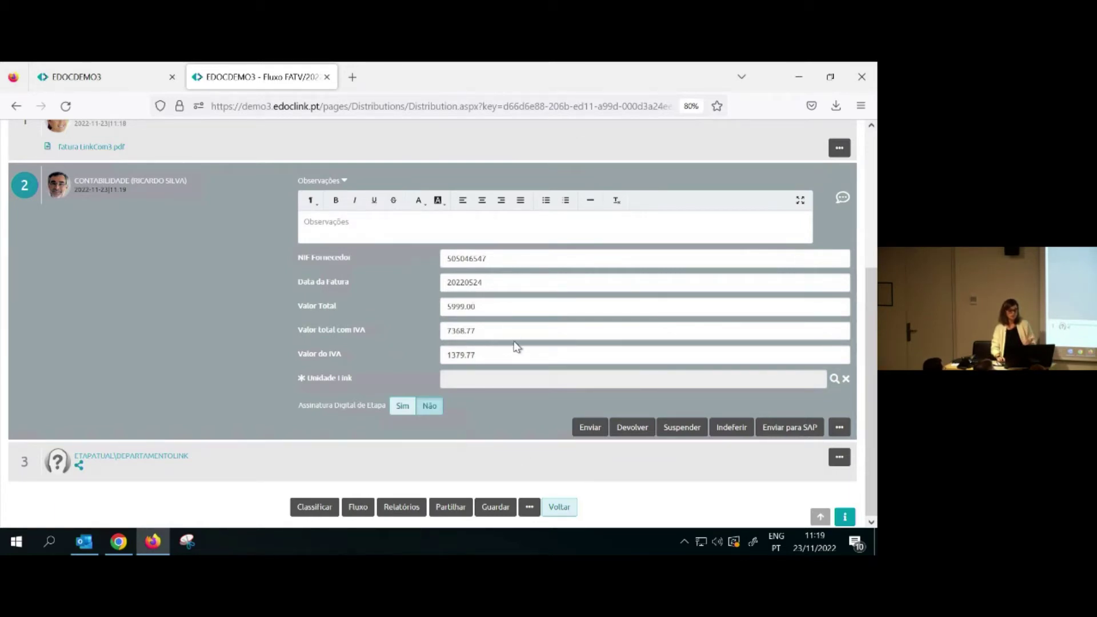
scroll(516, 346, up, 1)
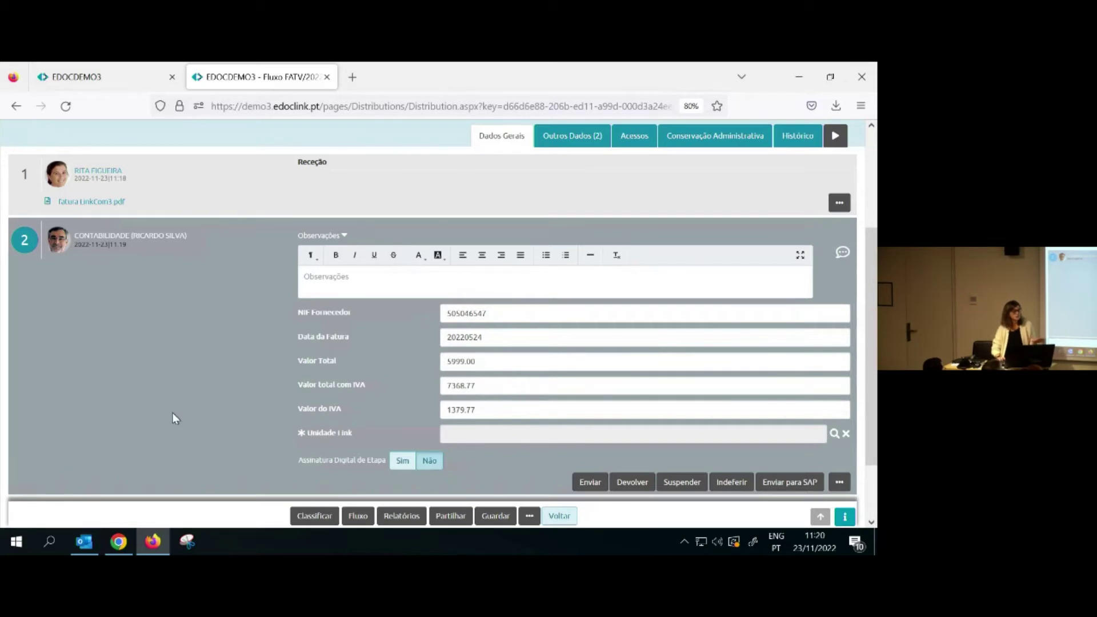
scroll(188, 406, down, 1)
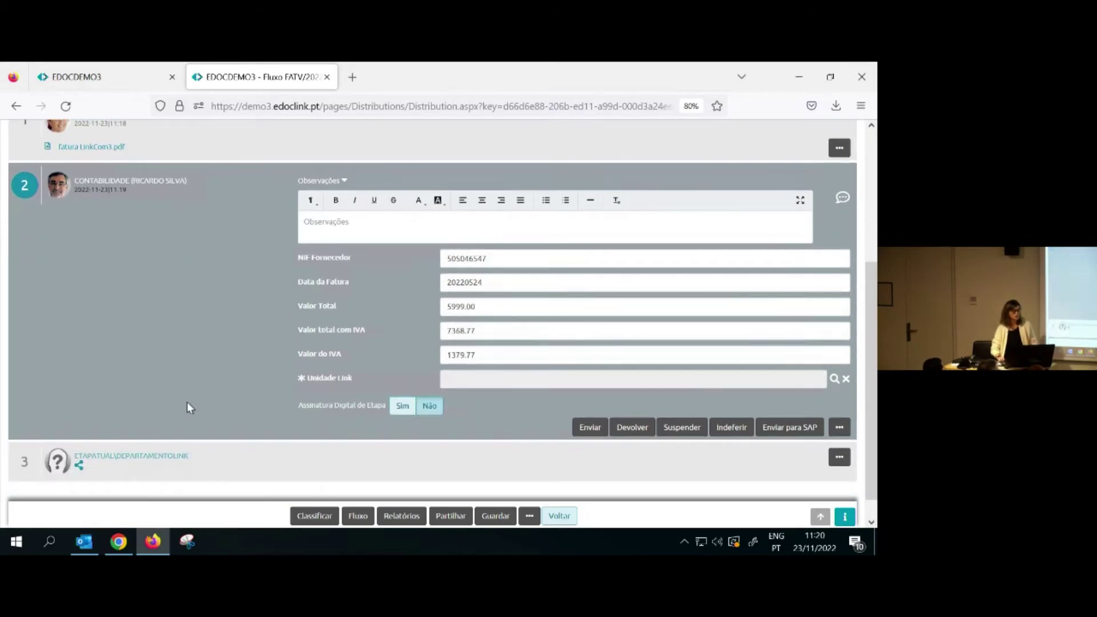
scroll(185, 405, up, 2)
scroll(185, 406, up, 2)
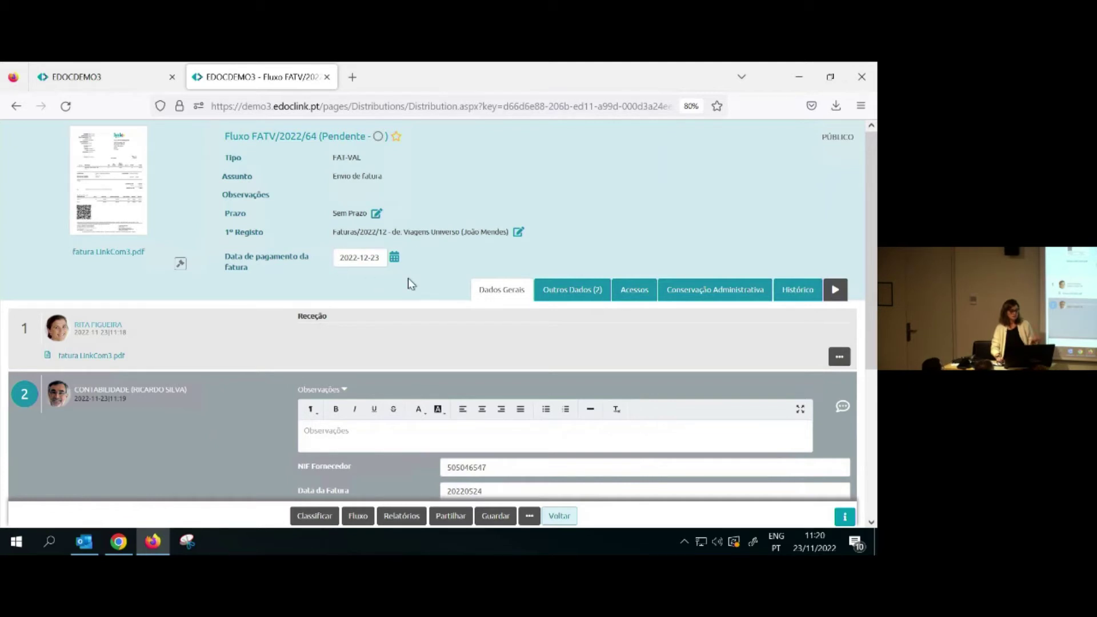
scroll(408, 278, down, 3)
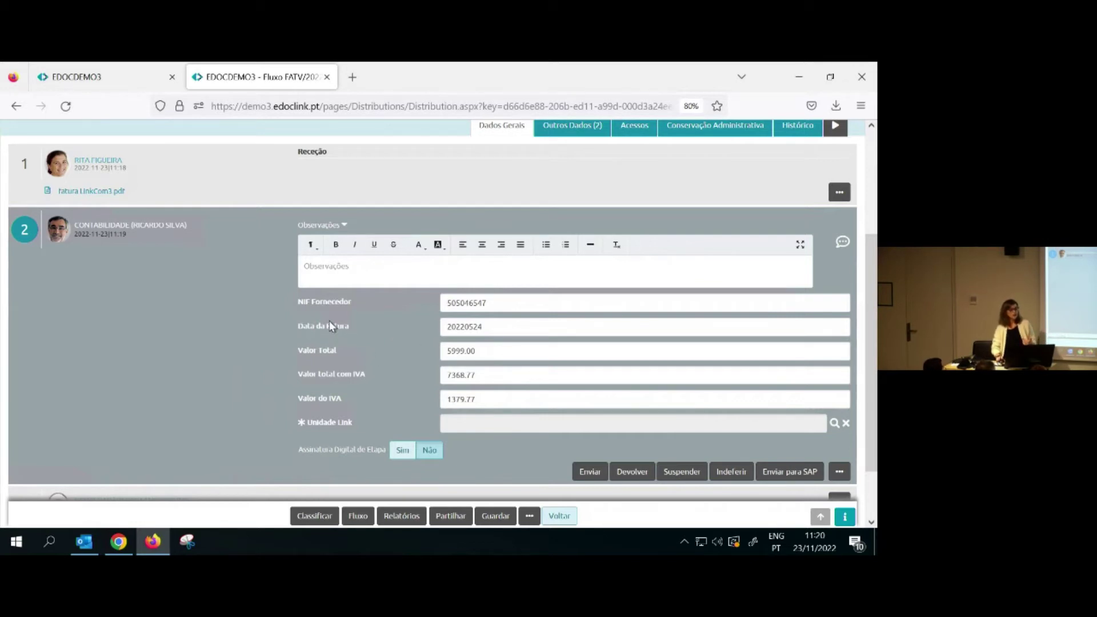
scroll(183, 339, down, 1)
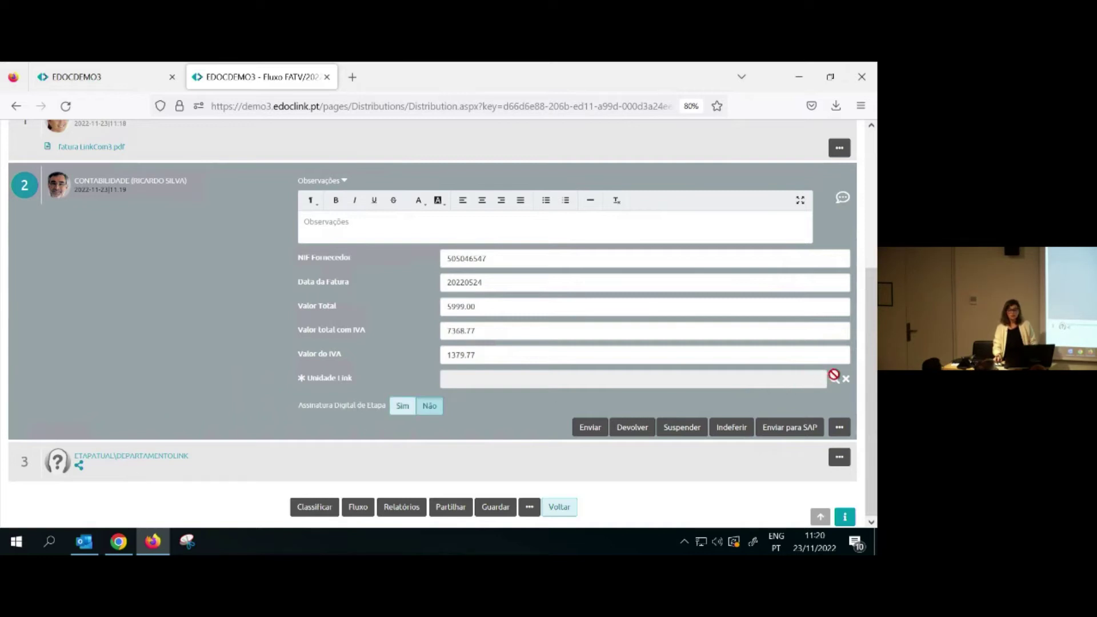
Set Unidade Link to Dep RH and send the Contabilidade stage onward with the observation "segue para validação"
click(834, 378)
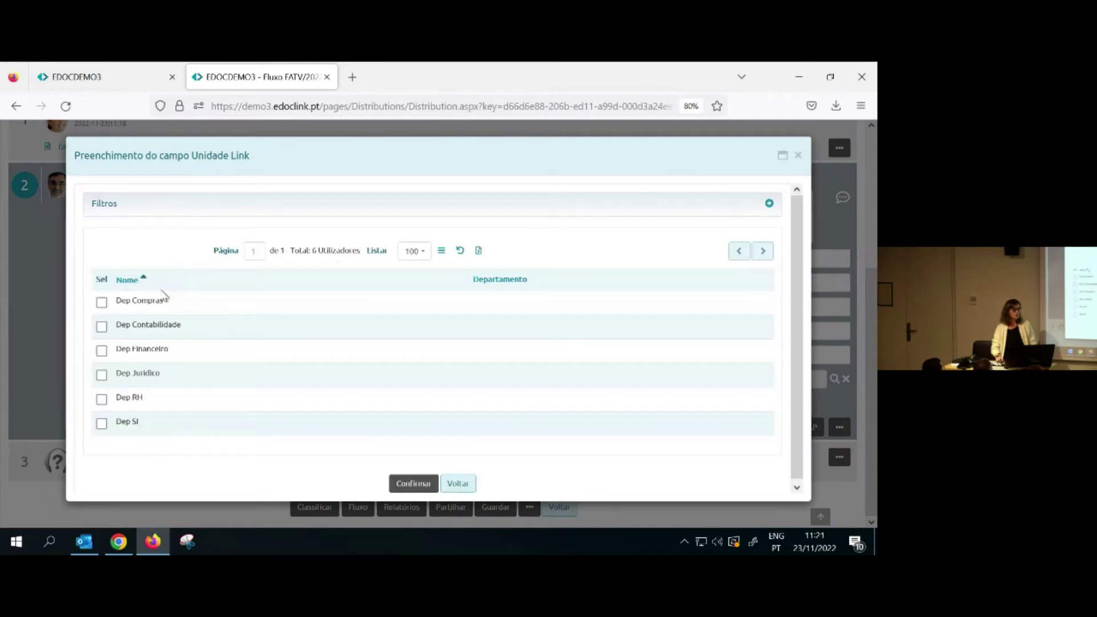
click(103, 401)
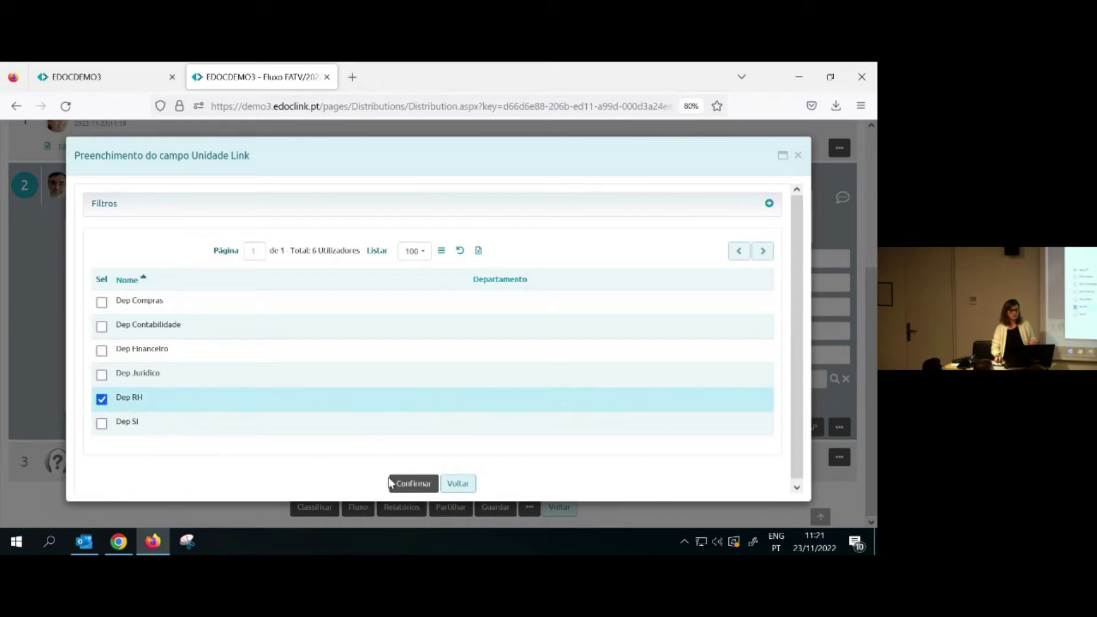
click(407, 487)
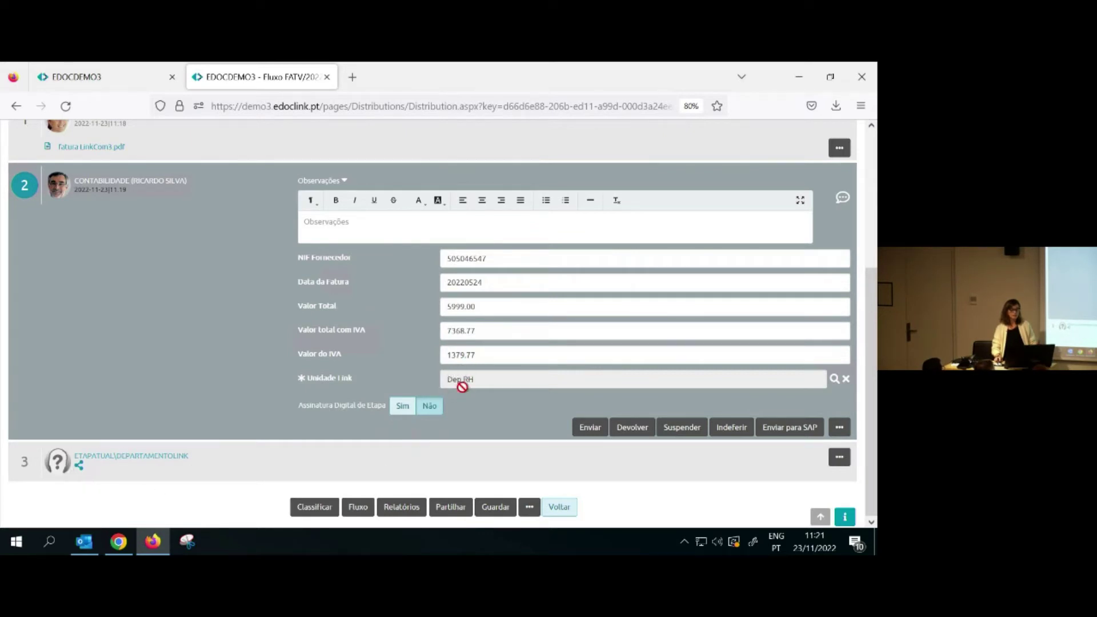
click(360, 219)
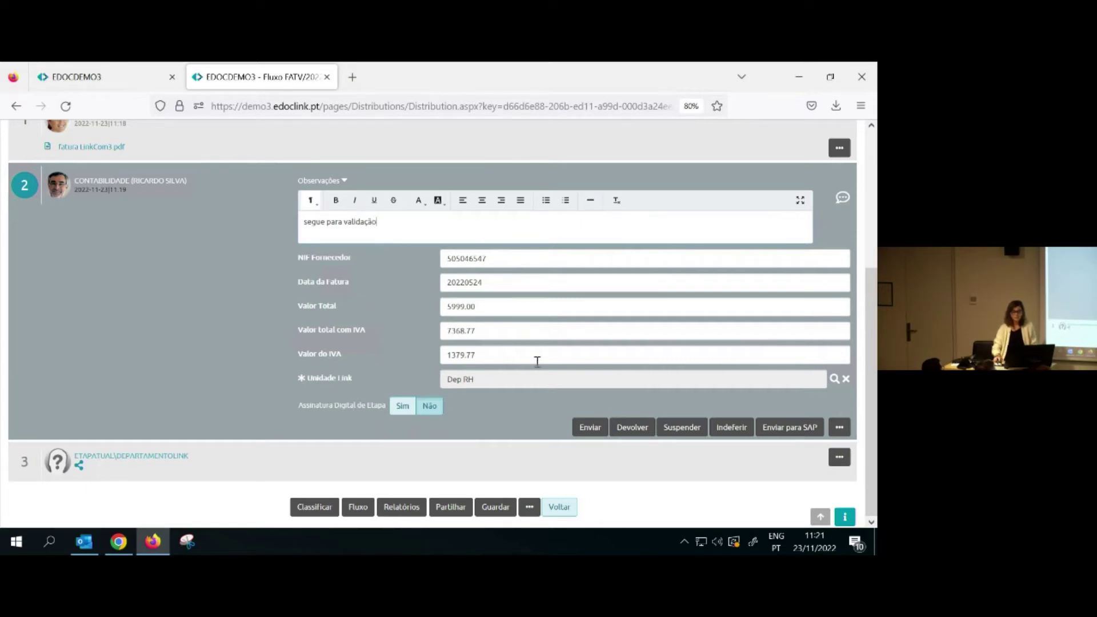
click(579, 432)
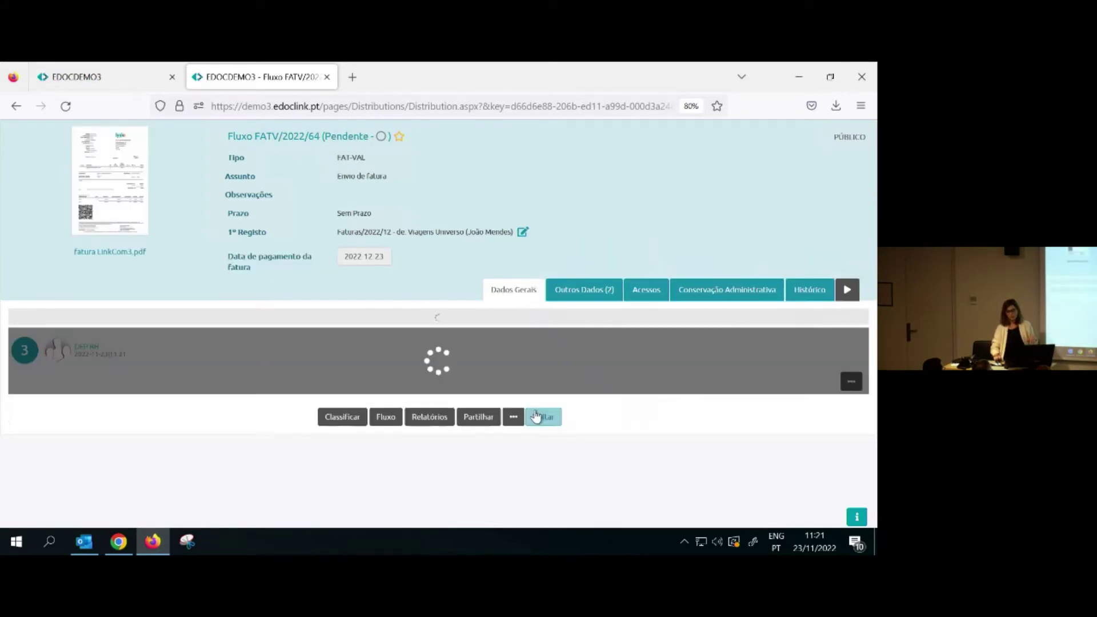
Accept the Dep RH stage, the third stage of the invoice workflow
scroll(521, 428, down, 3)
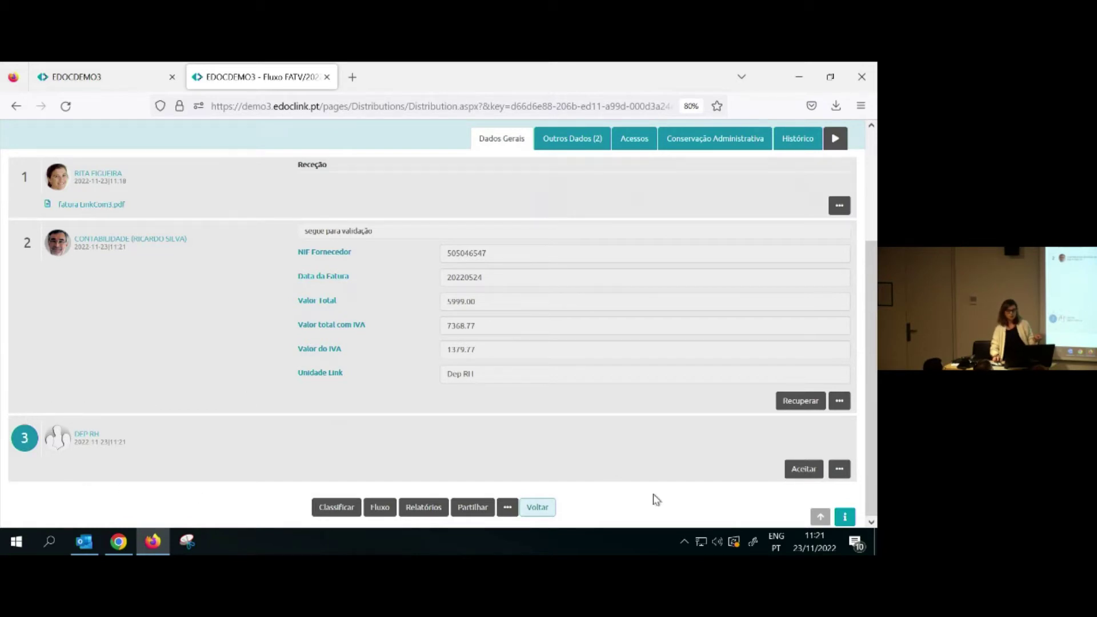
click(796, 473)
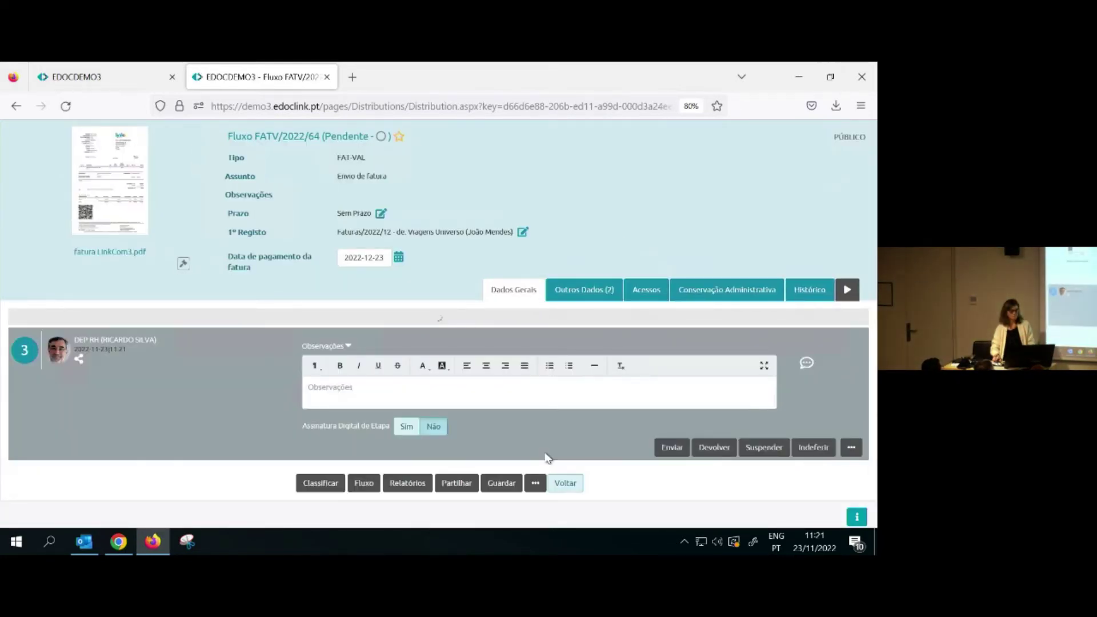
scroll(545, 452, down, 2)
scroll(546, 452, down, 3)
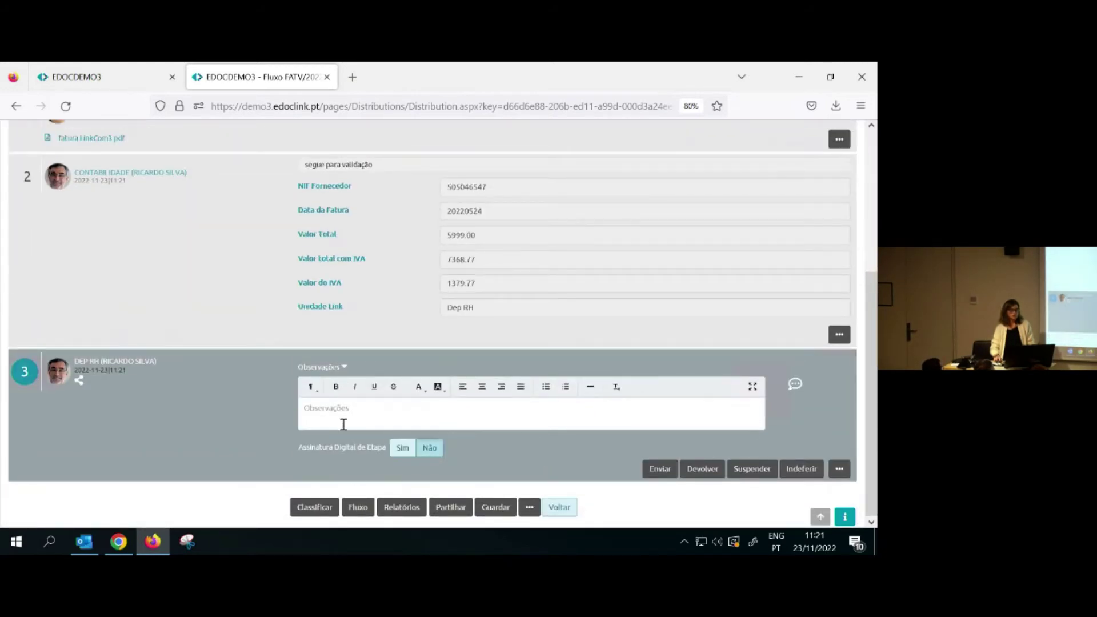
Send the Dep RH stage onward with the observation "validada" and check the workflow's remaining stages
click(377, 411)
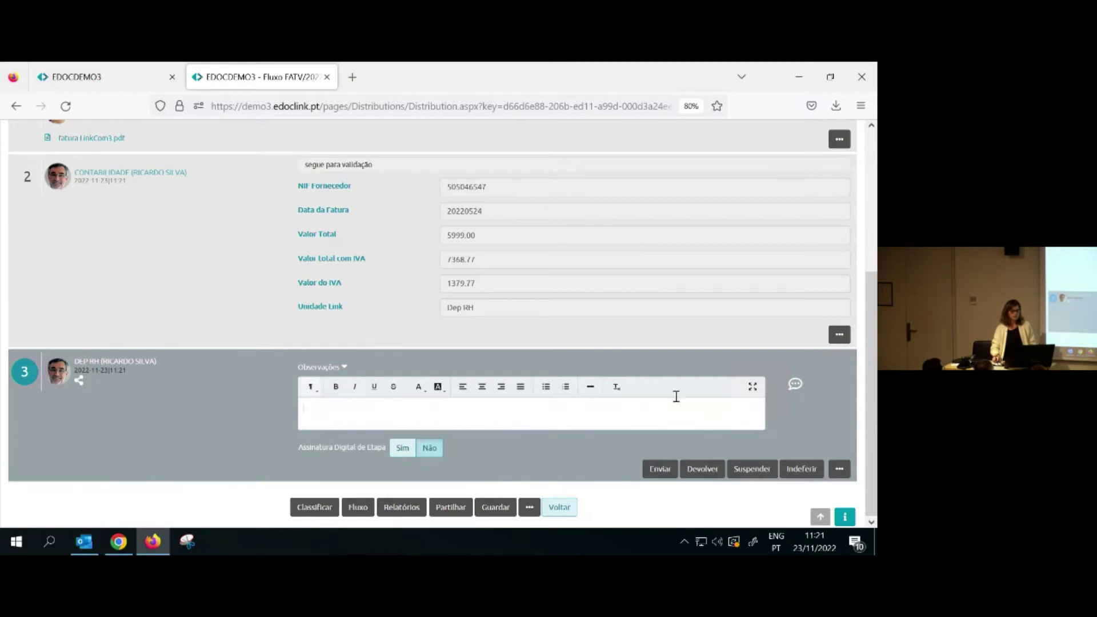
click(794, 387)
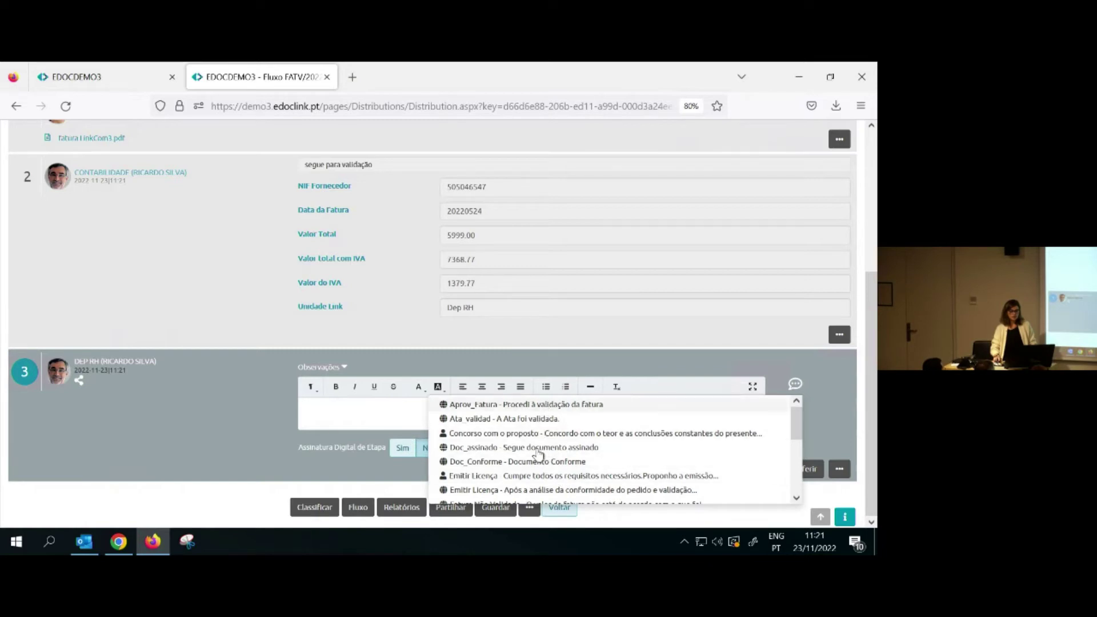
click(363, 404)
text(validada)
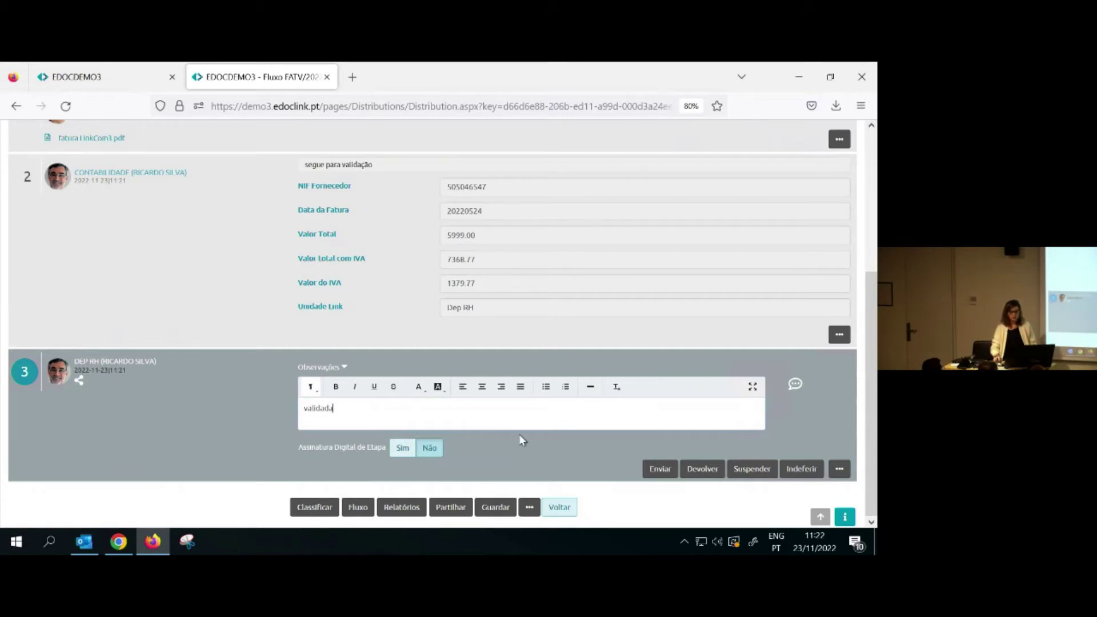
click(663, 471)
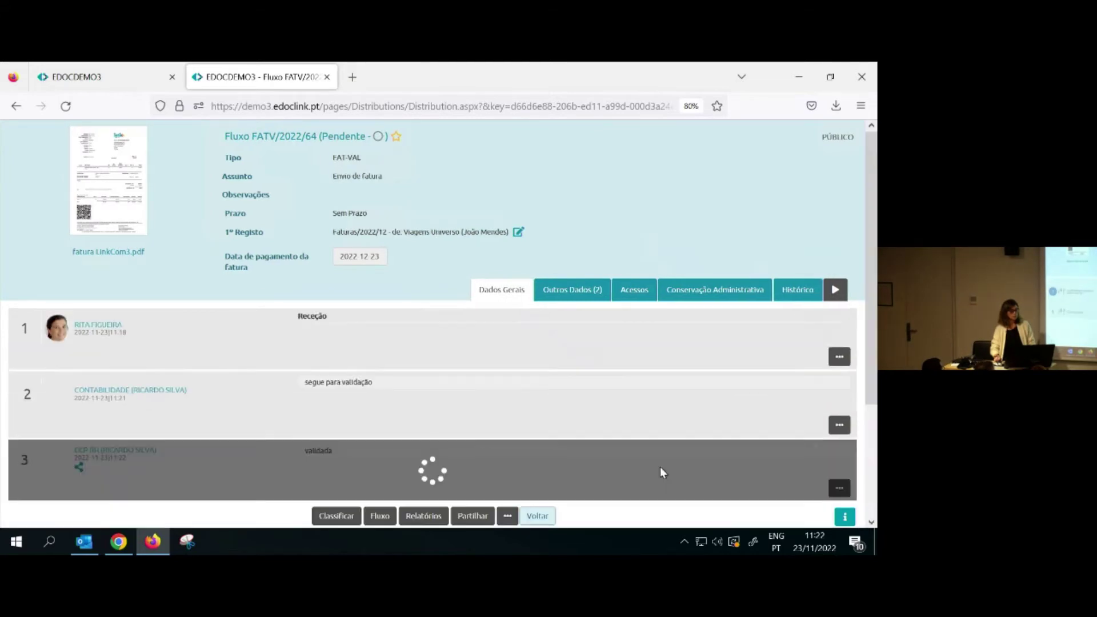
scroll(661, 470, down, 5)
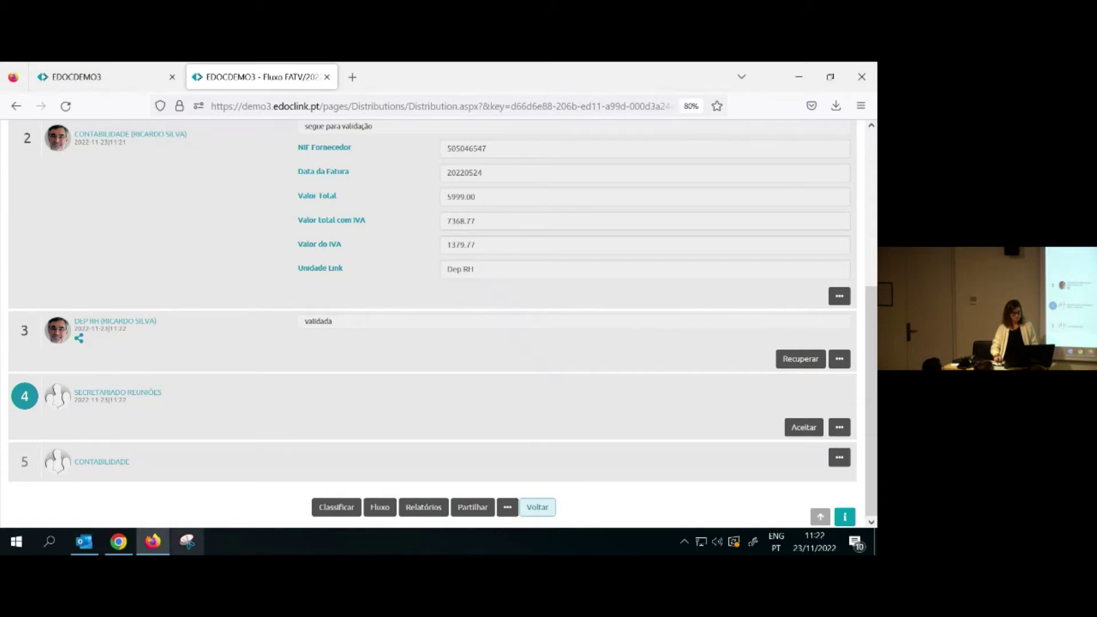
key(alt+Tab)
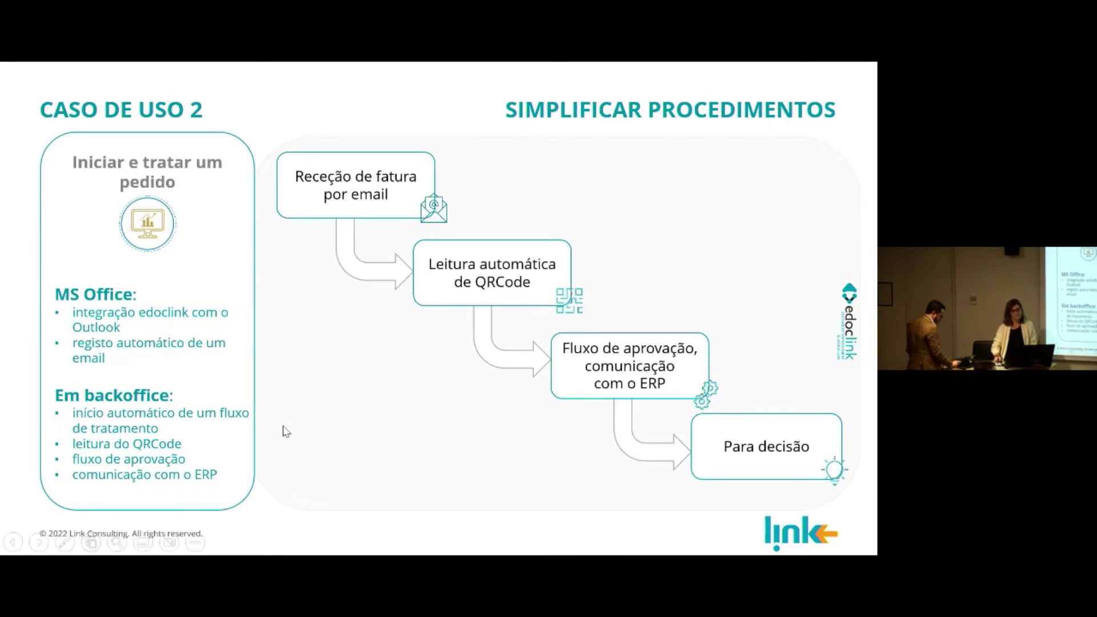
click(301, 415)
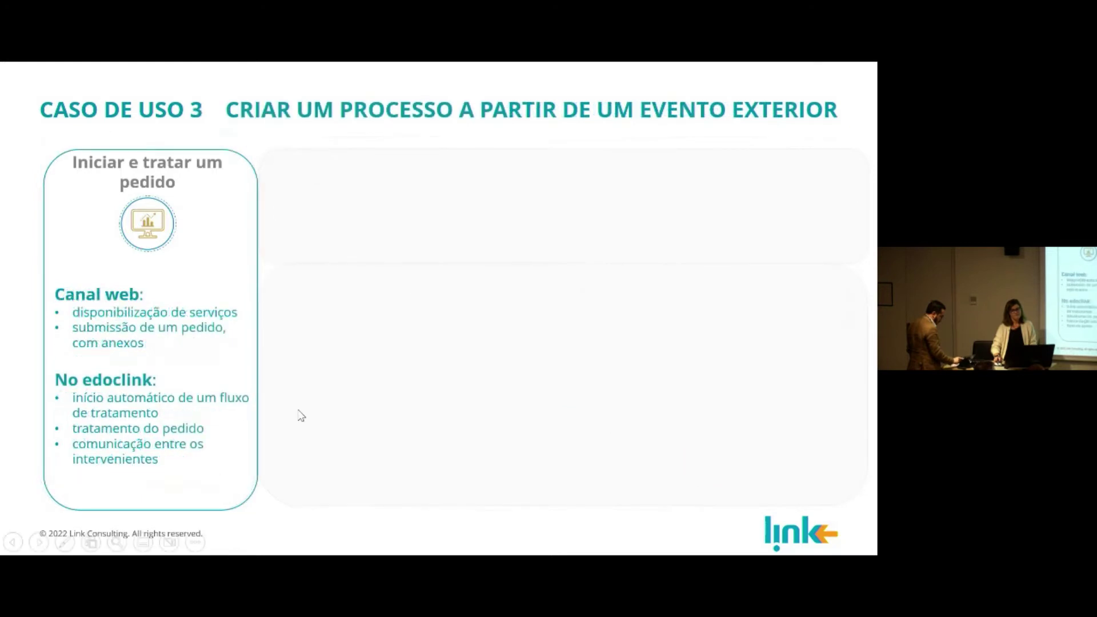
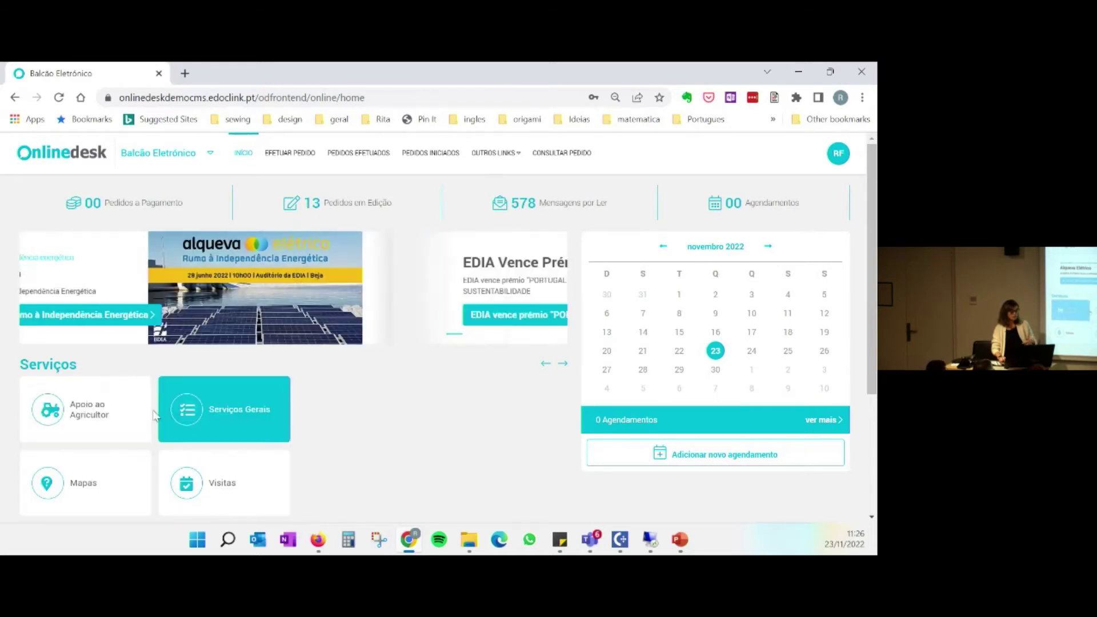
In the Onlinedesk portal in Chrome, open the Pedido de Licença request of the Apoio ao Agricultor service
click(87, 418)
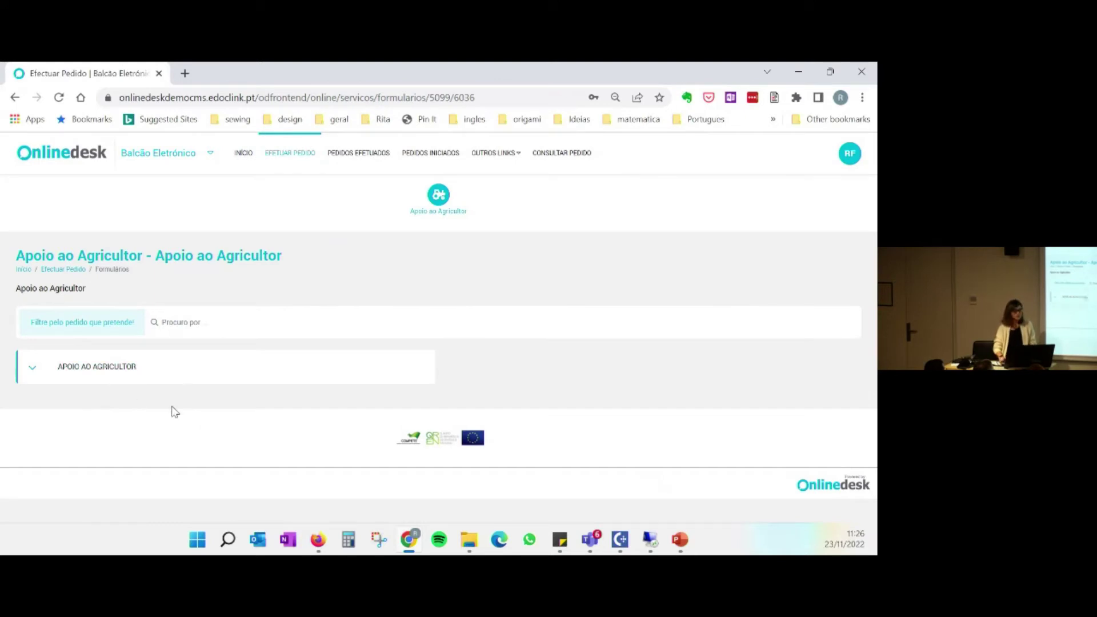
click(90, 370)
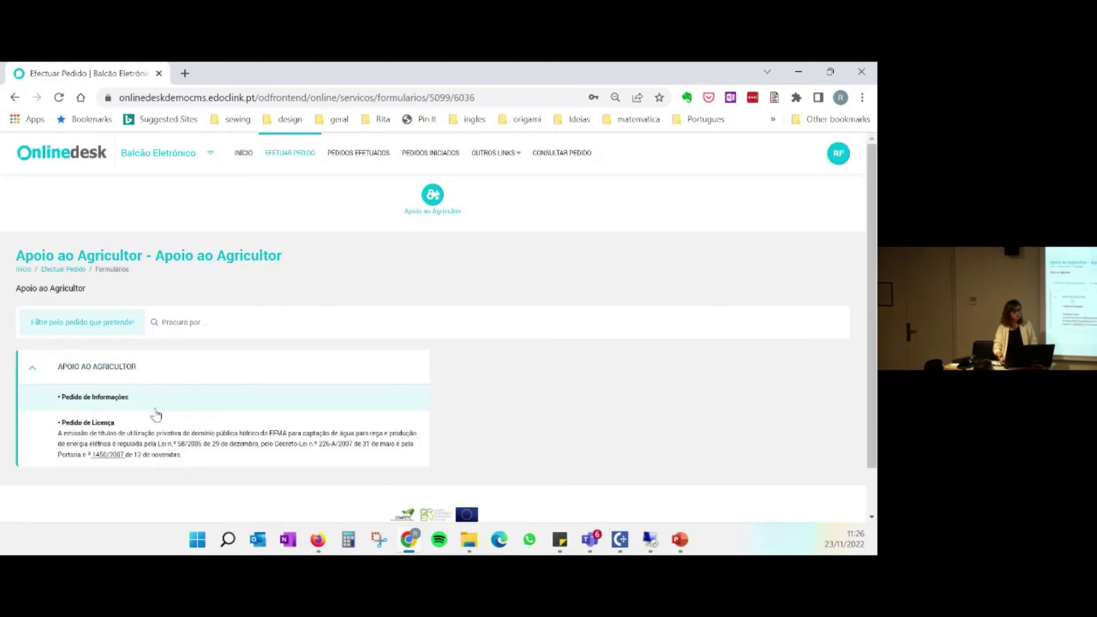
click(102, 430)
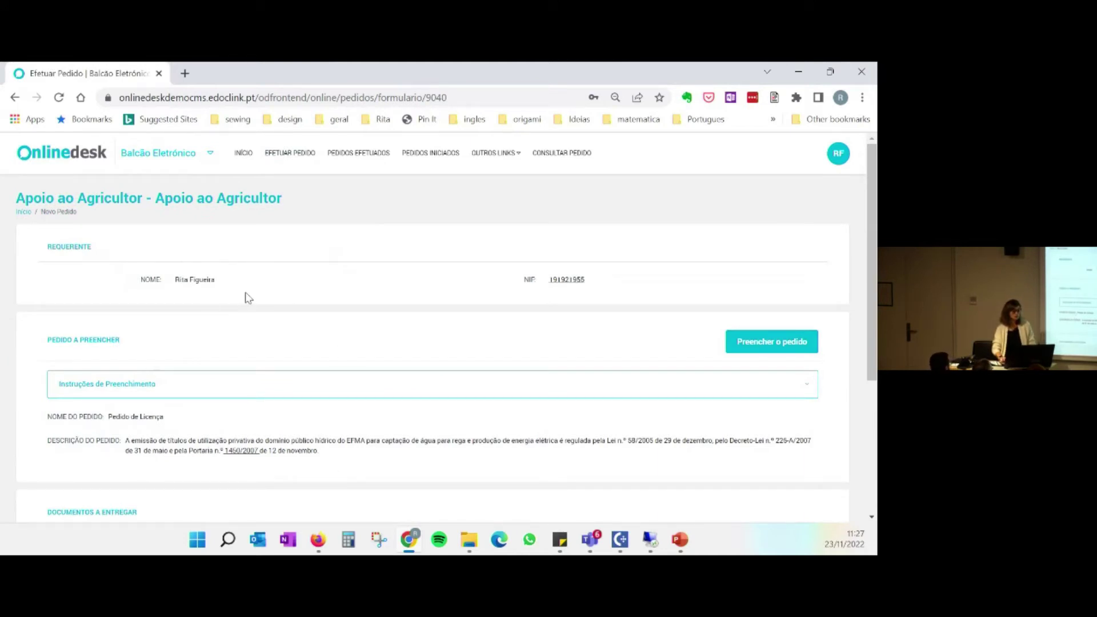
Expand the filling instructions of the licence request, read through them and collapse them again
scroll(246, 297, down, 1)
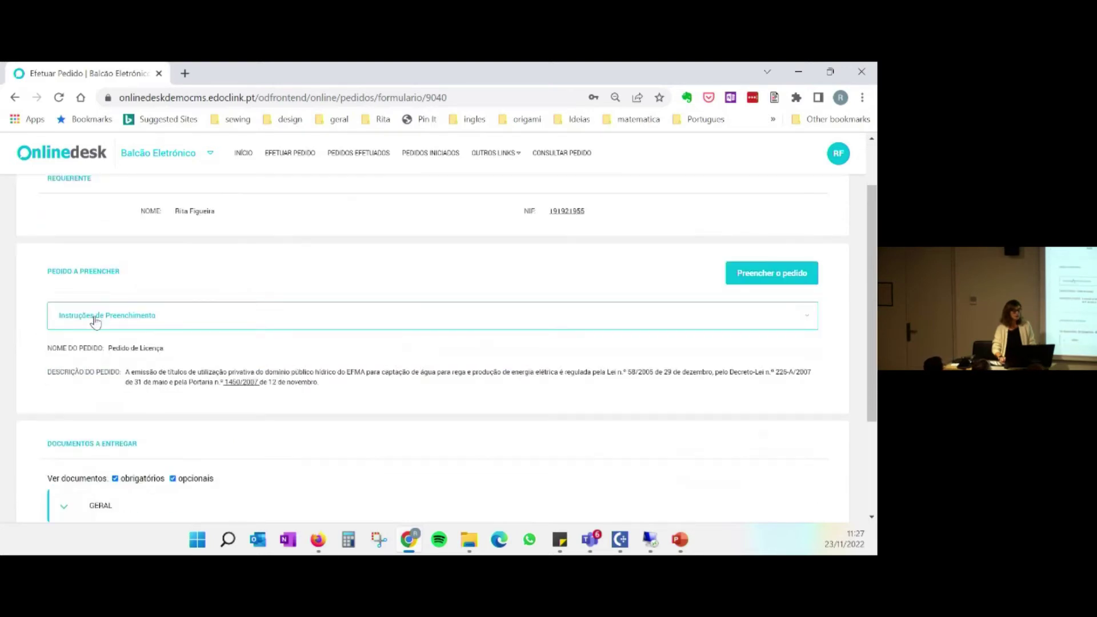
click(99, 323)
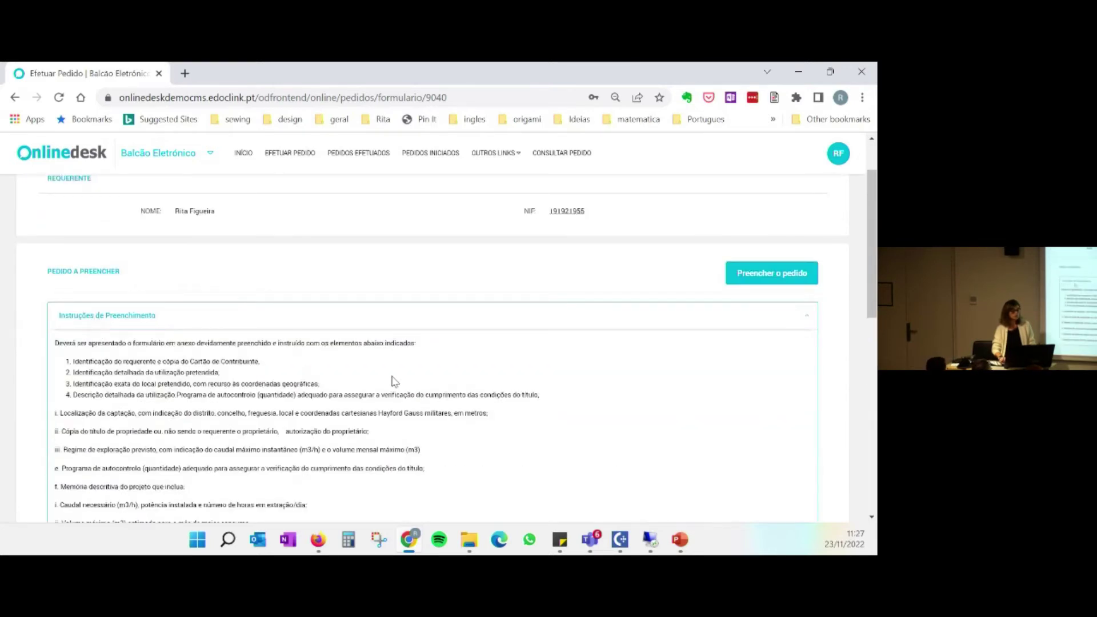
scroll(395, 375, down, 5)
scroll(394, 376, up, 5)
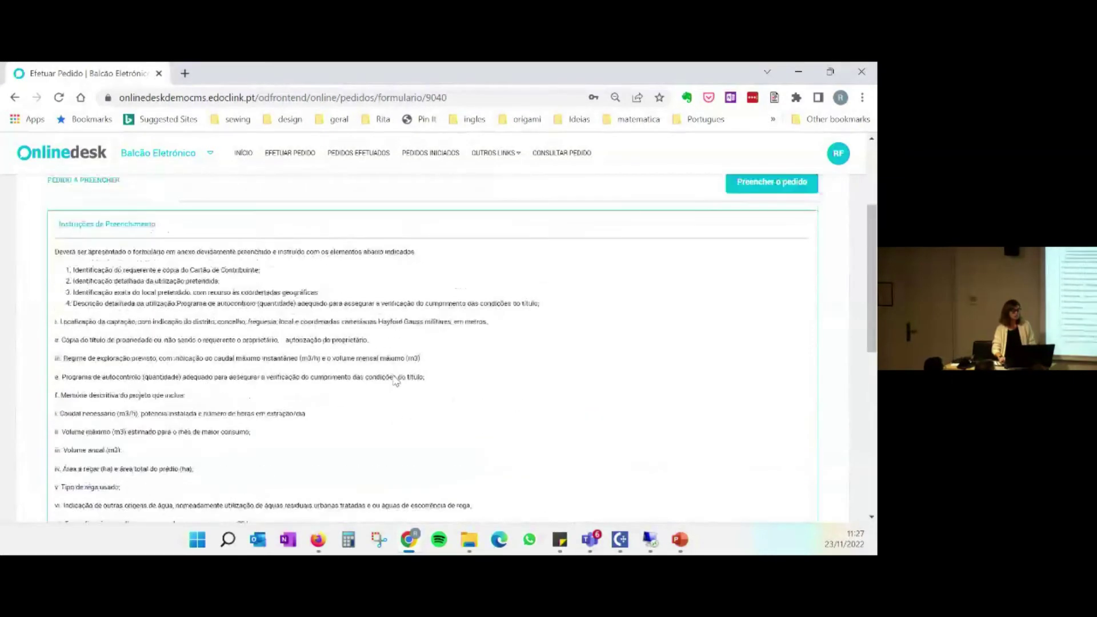
click(134, 332)
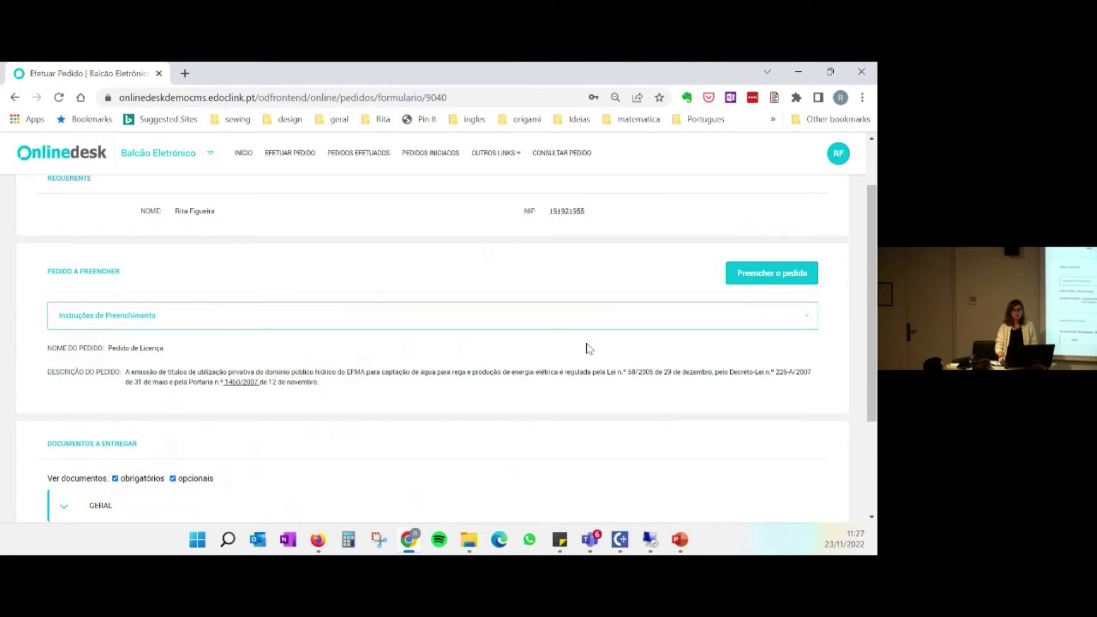
Expand the GERAL group of documents to deliver and open the Anexo1 form from it
scroll(411, 362, down, 1)
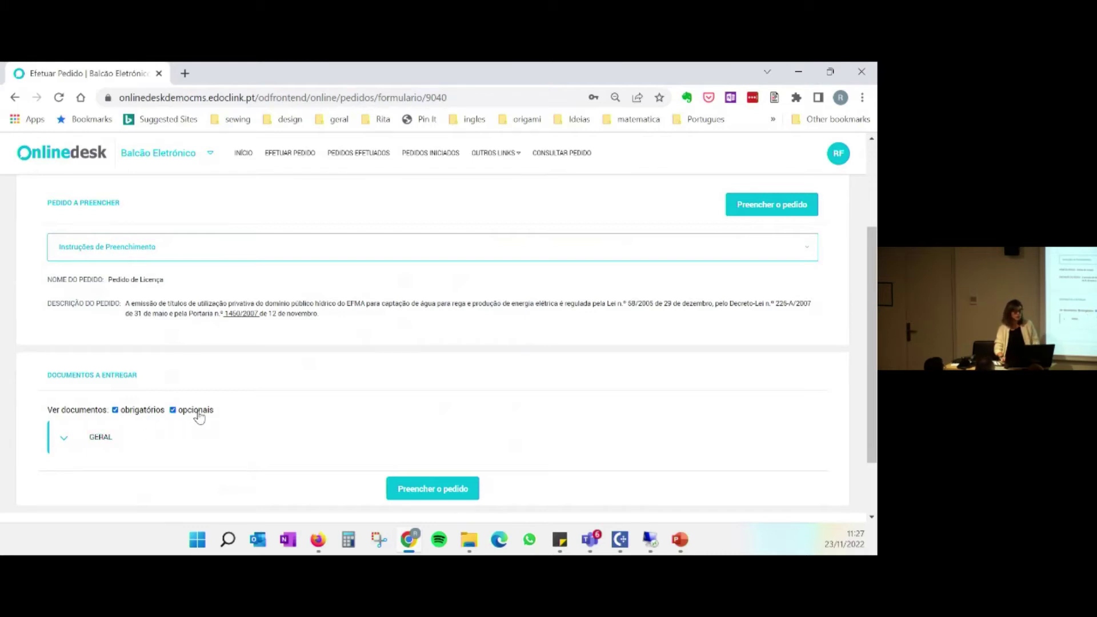
click(100, 439)
scroll(257, 437, down, 2)
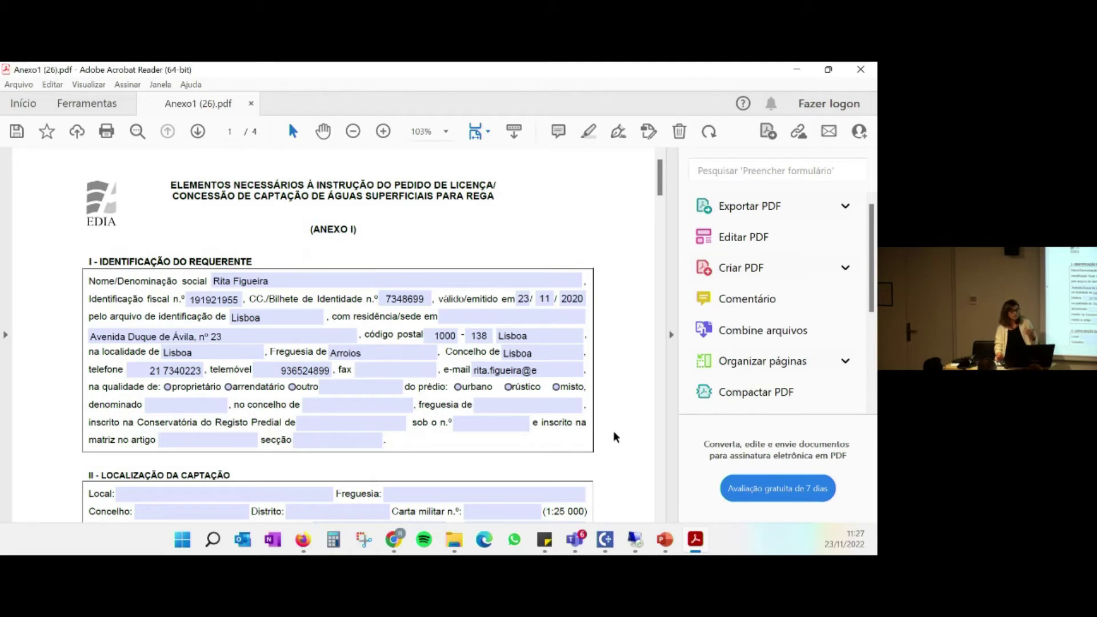
Look over the applicant identification and capture location sections of the Anexo1 form, then close it without saving changes
click(309, 317)
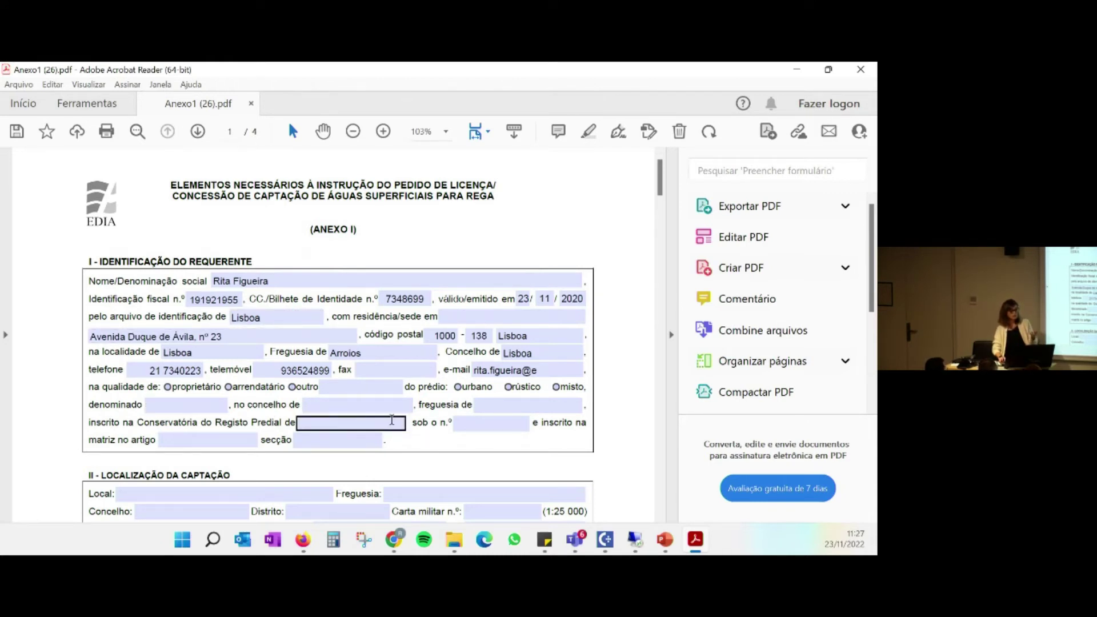
scroll(386, 418, down, 3)
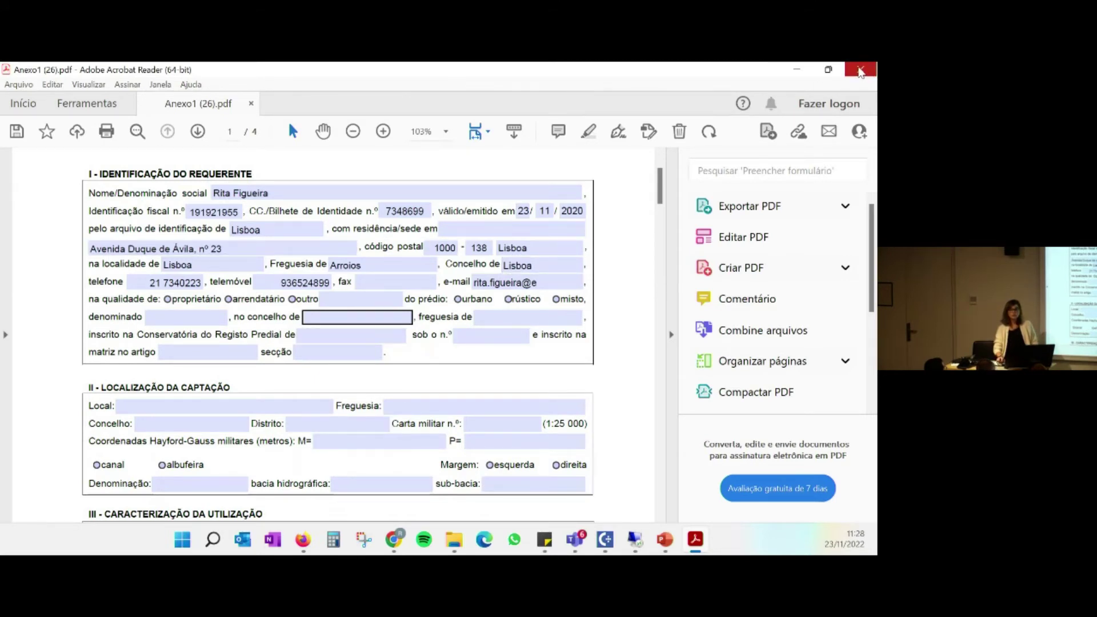
click(859, 70)
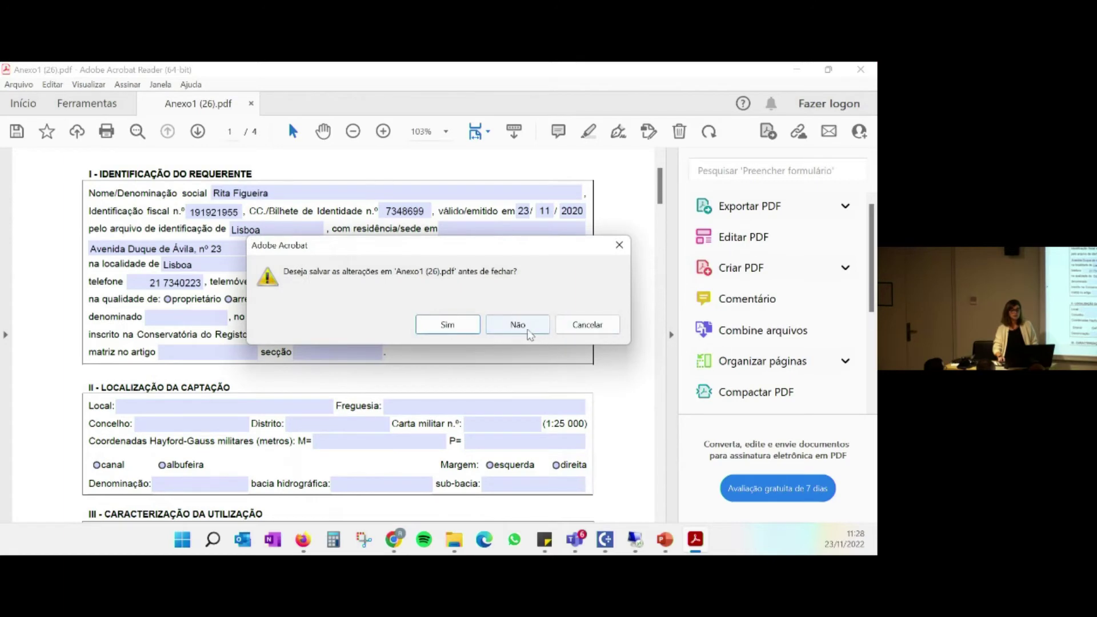
click(522, 326)
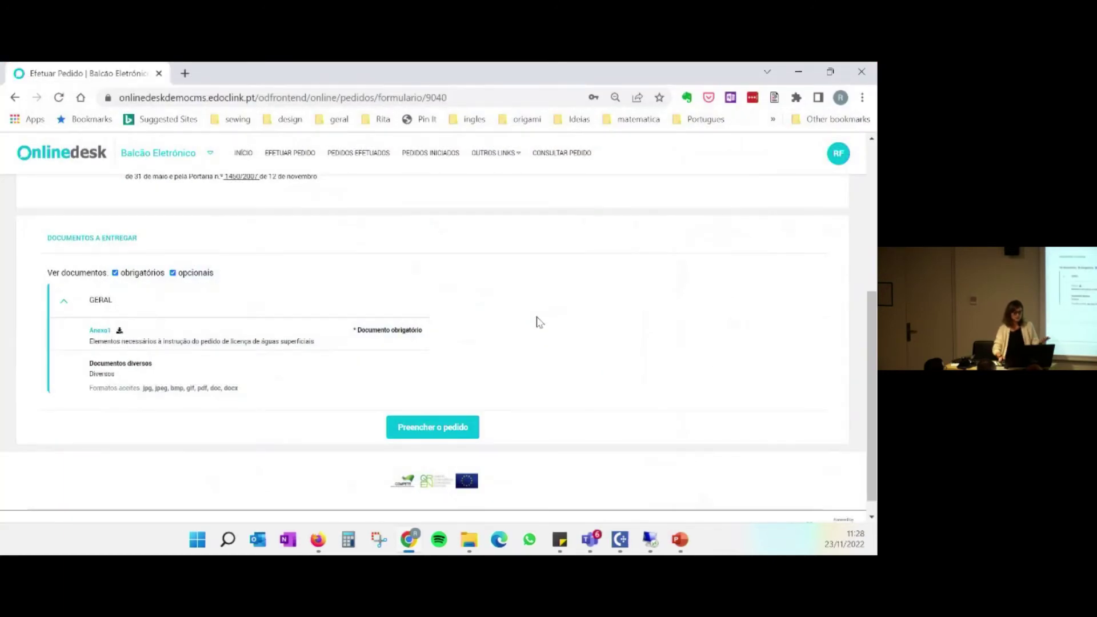
Start filling in the licence request and set Na qualidade de to Proprietário
scroll(617, 307, up, 1)
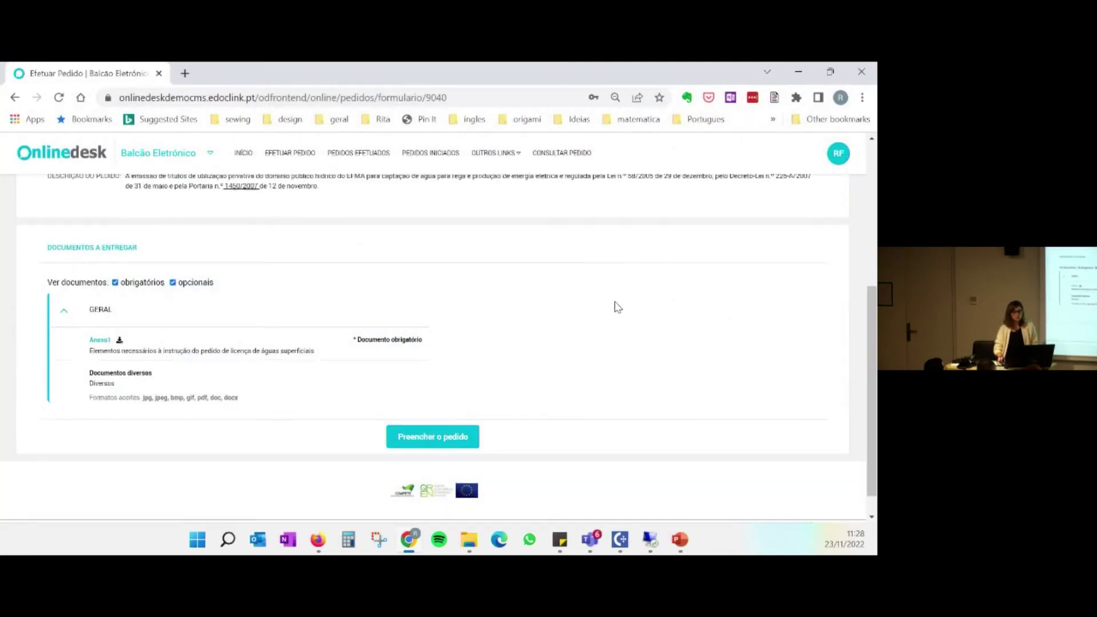
scroll(617, 307, up, 2)
click(768, 206)
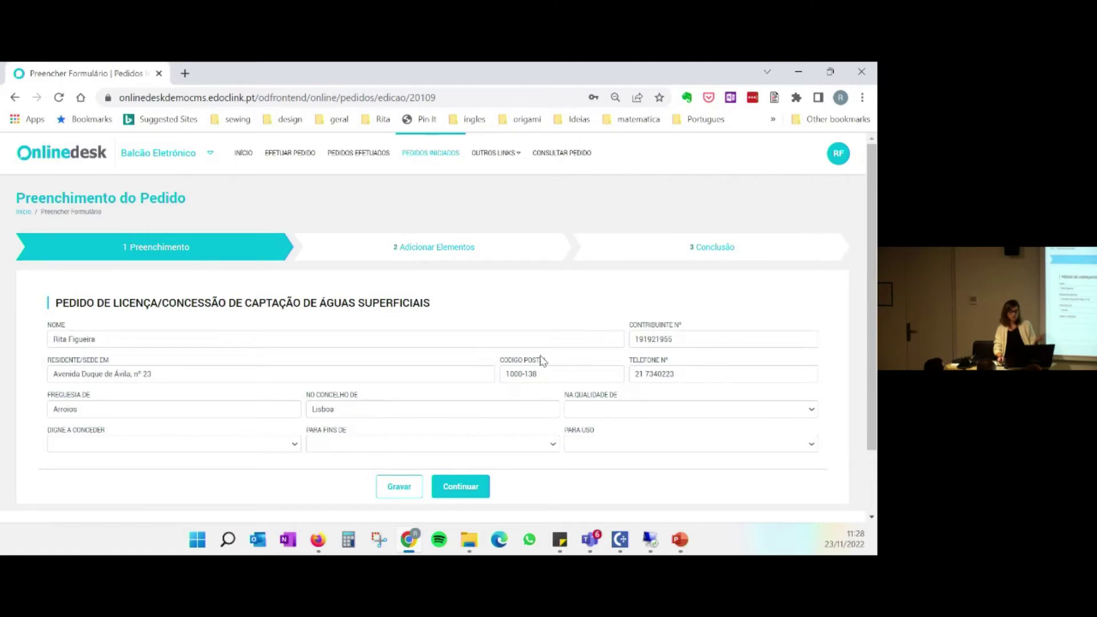
click(613, 417)
click(608, 422)
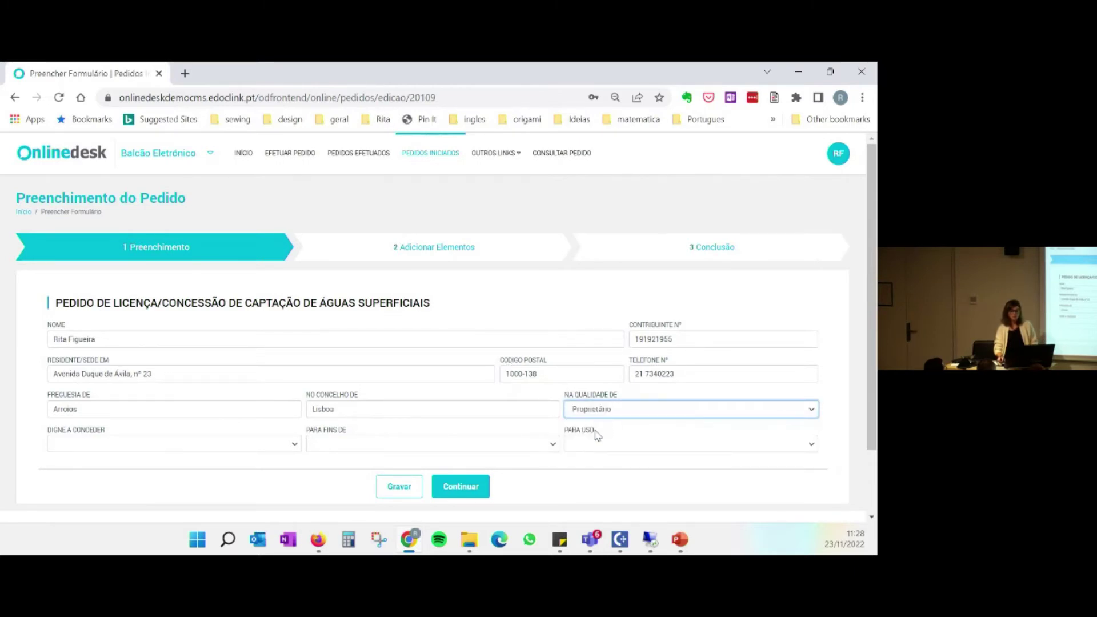
Set Digne a conceder to Licença, Para fins de to Rega and Para uso to Particular, and continue to Adicionar Elementos
click(220, 446)
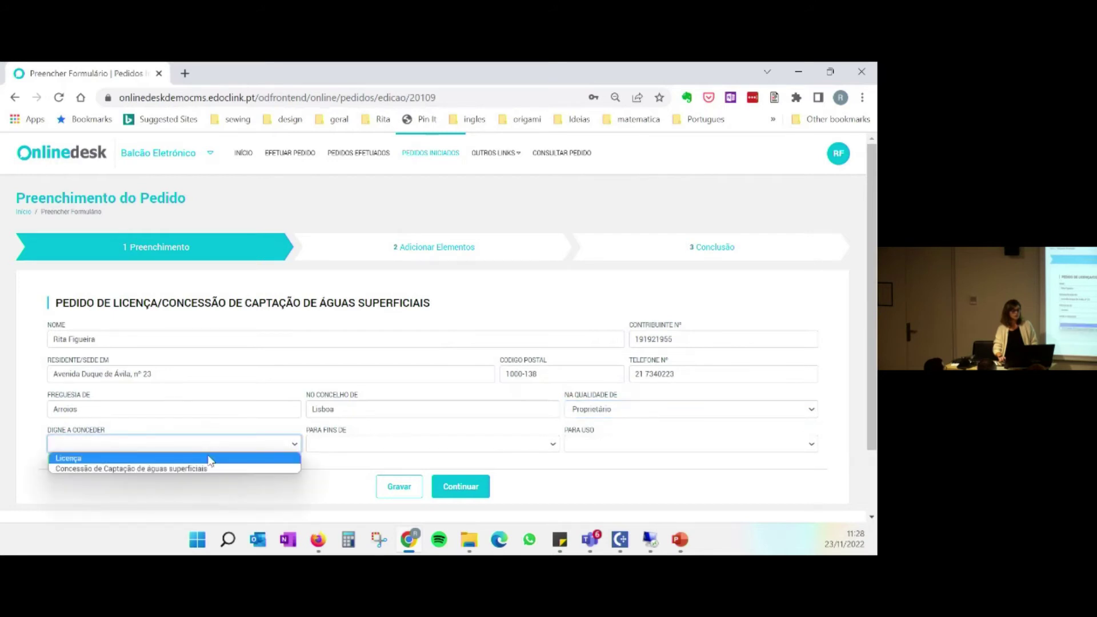
click(208, 460)
click(379, 445)
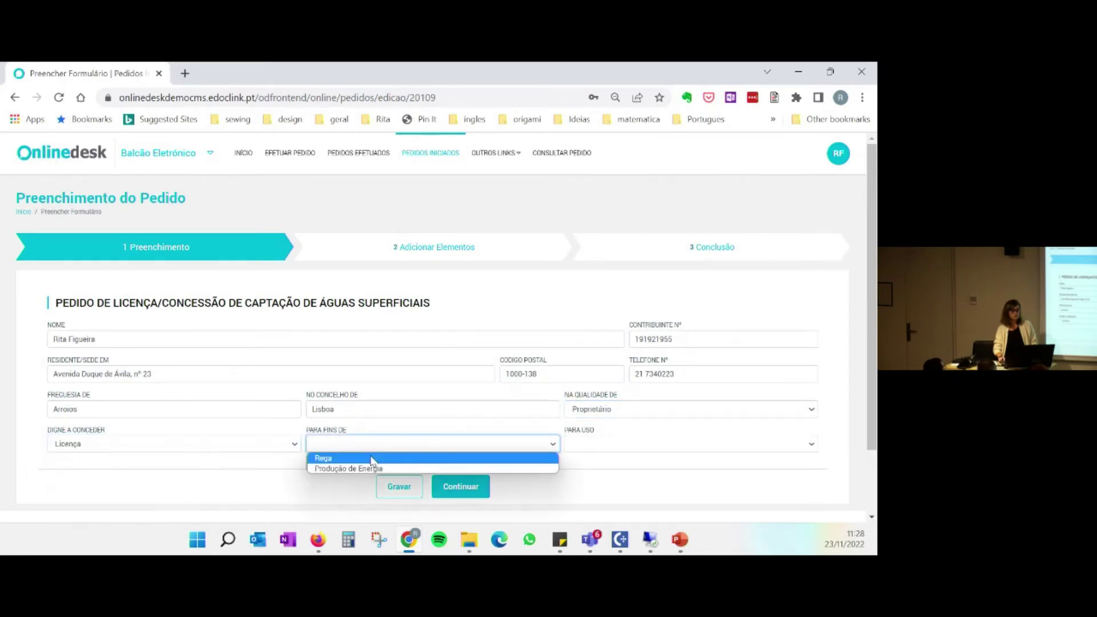
click(370, 457)
click(638, 446)
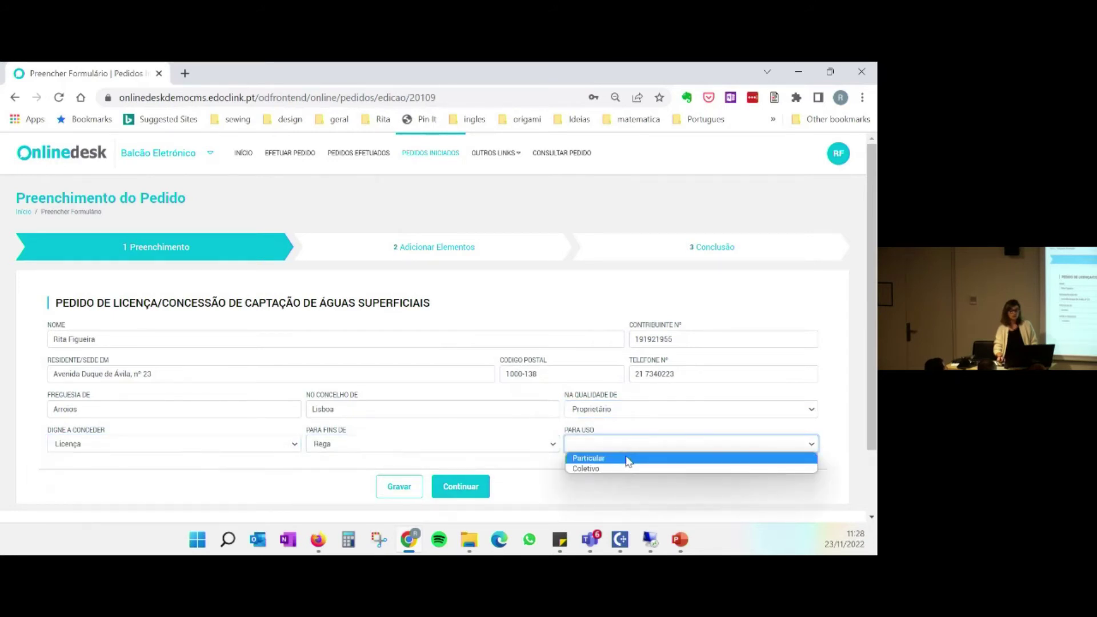
click(628, 458)
click(460, 492)
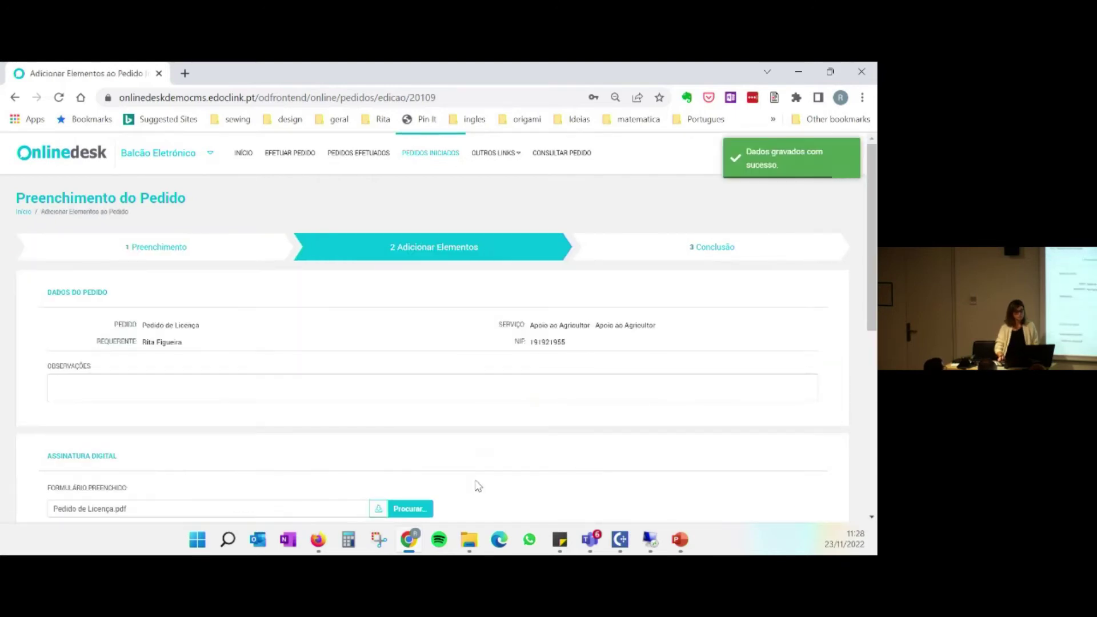
Add Anexo1.pdf from the file folder to the documents of the licence request
scroll(484, 394, down, 1)
scroll(484, 394, down, 2)
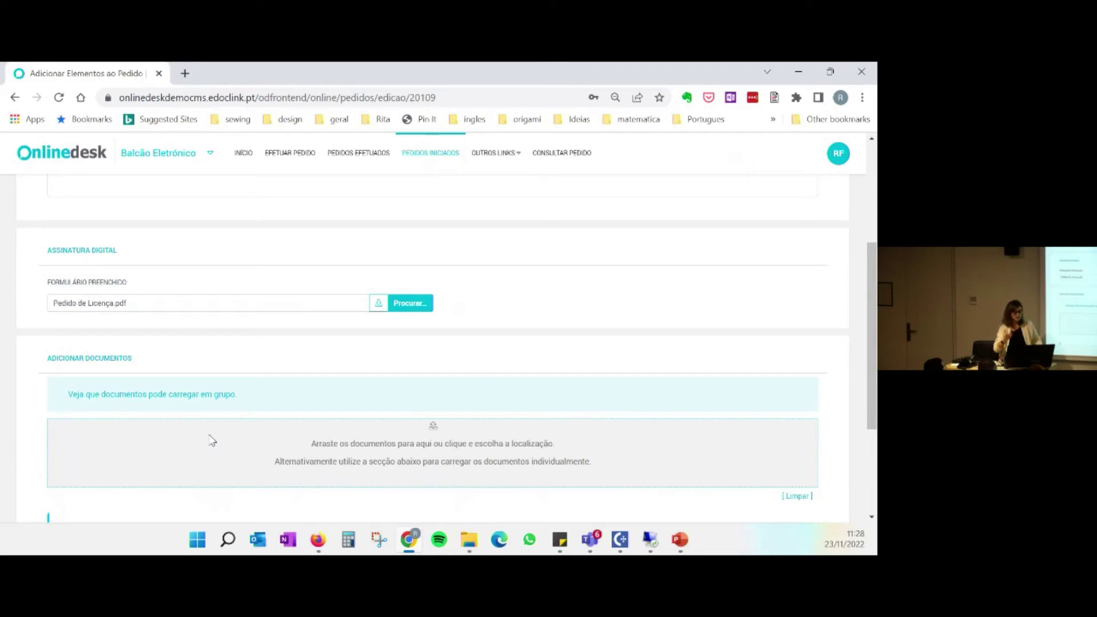
click(468, 539)
click(334, 488)
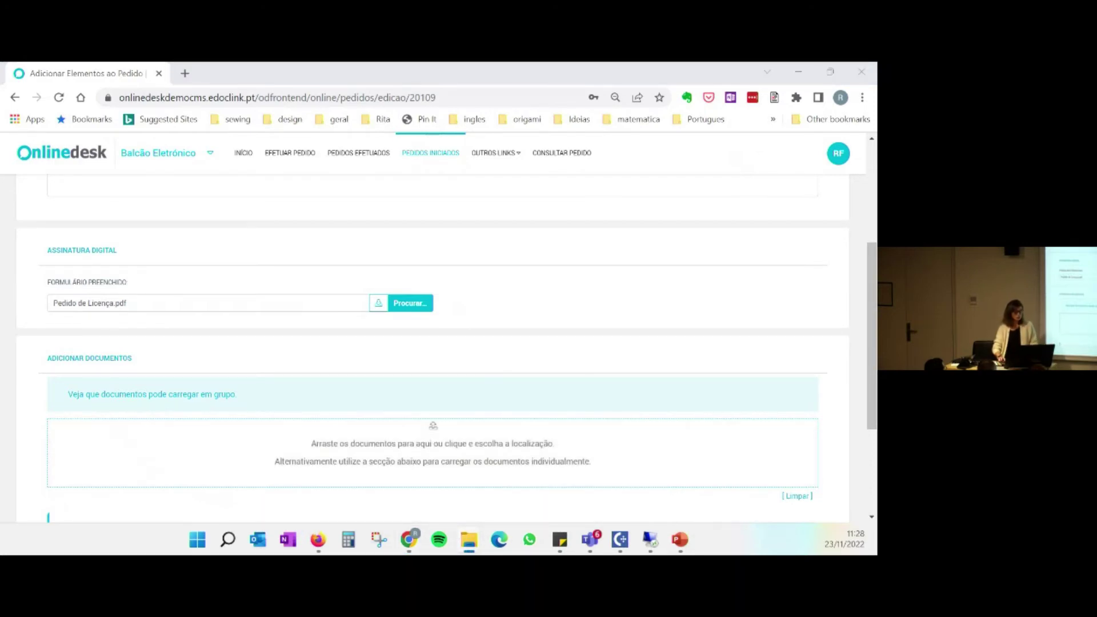
drag(243, 517, 315, 484)
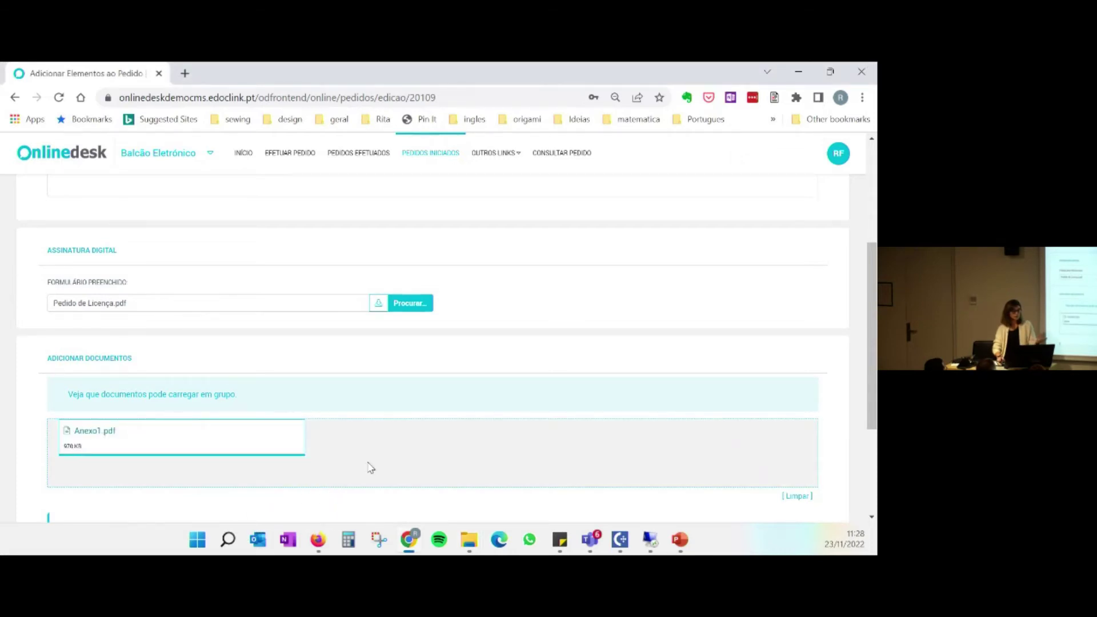
Save and conclude the licence request, confirm its submission and review the general data and delivered documents
scroll(374, 490, down, 1)
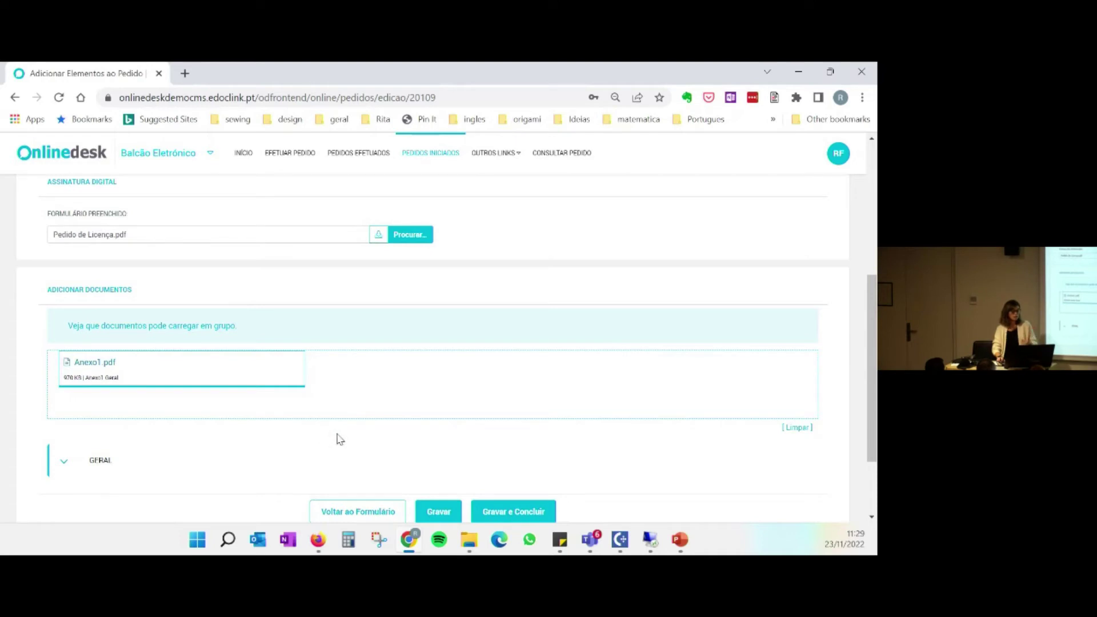
click(524, 509)
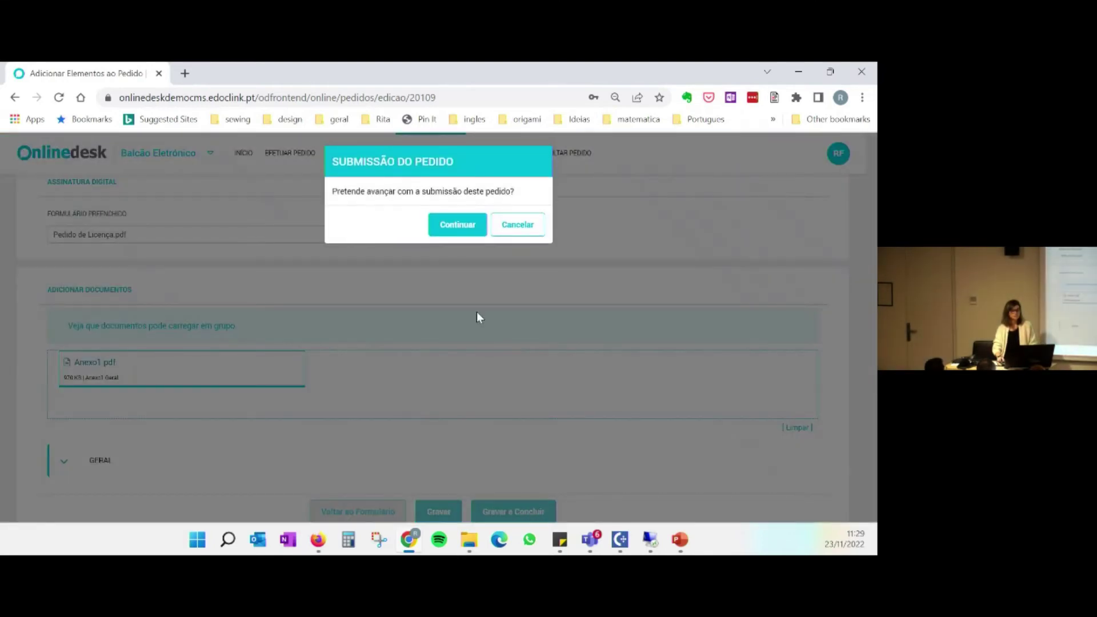
click(458, 224)
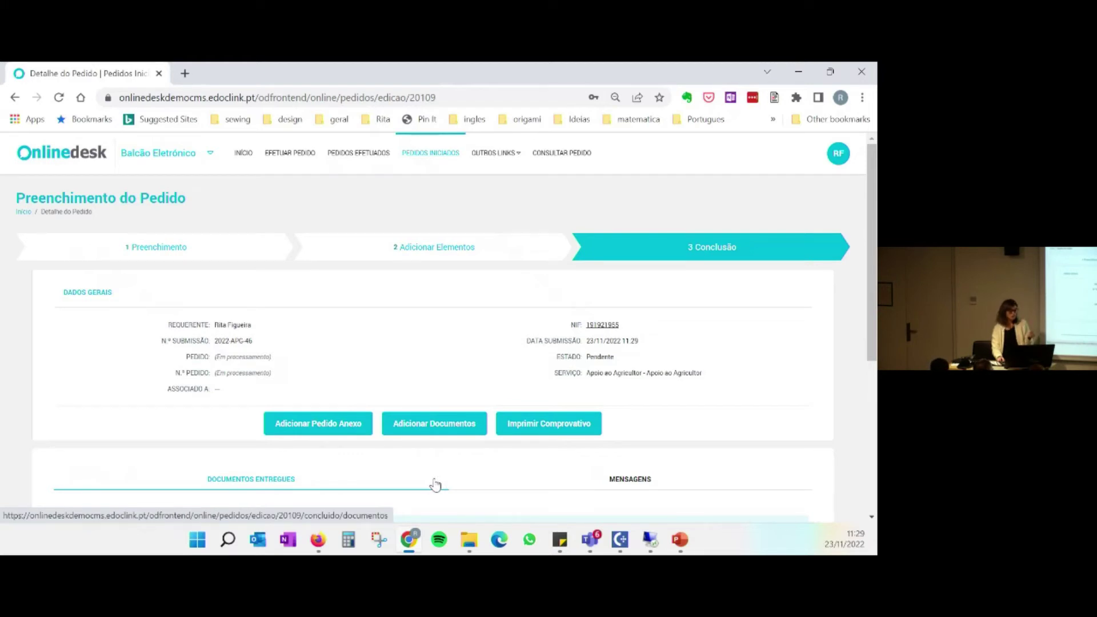
scroll(479, 470, down, 2)
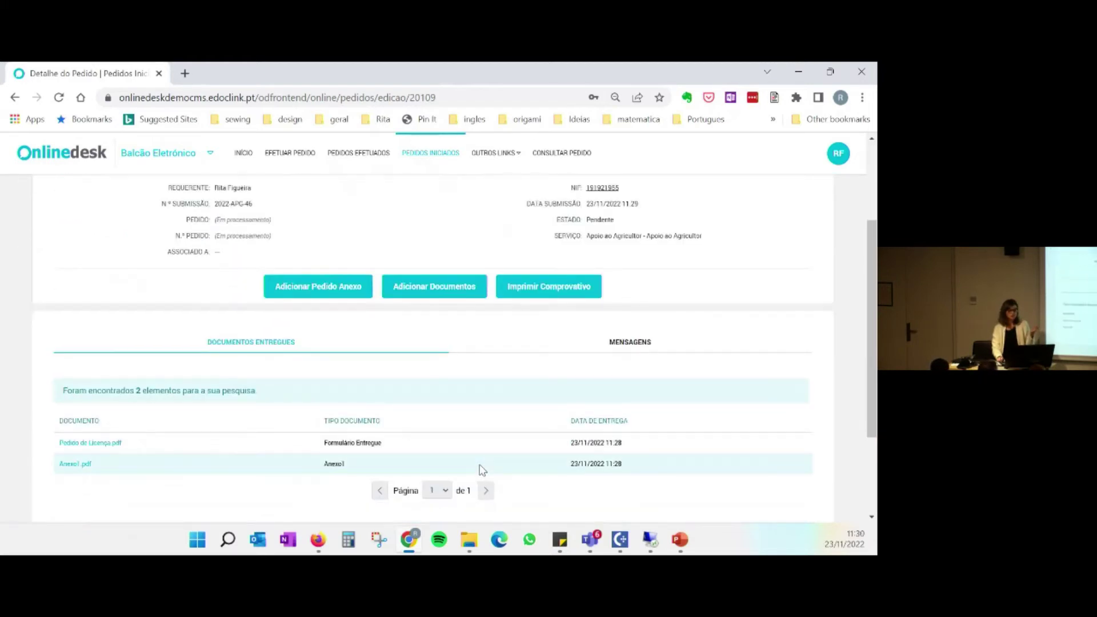
scroll(473, 465, up, 2)
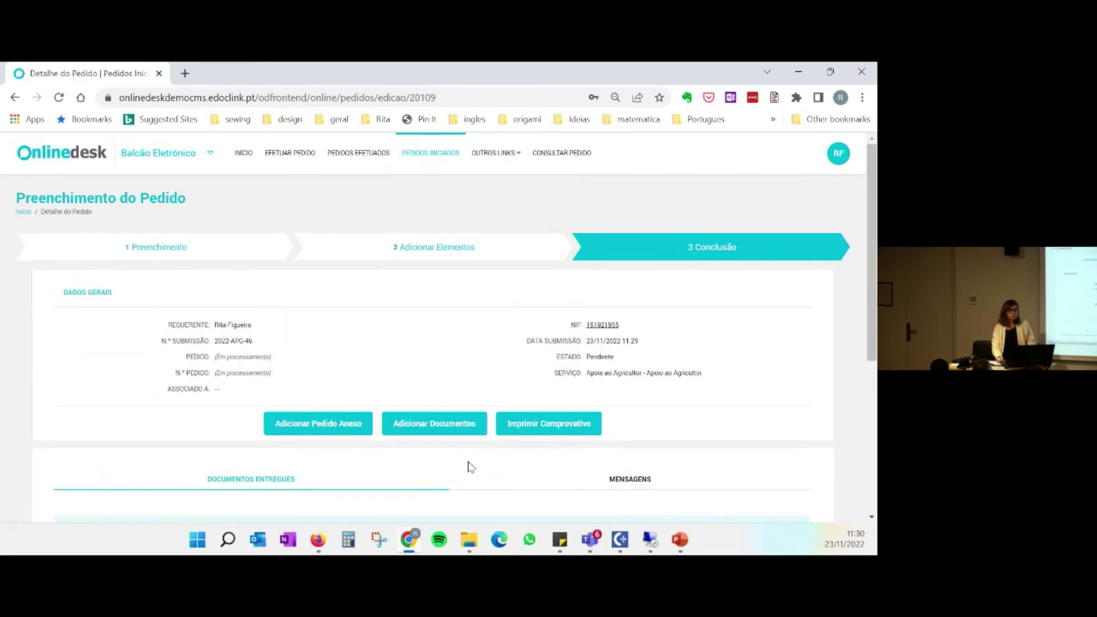
Open the list of submitted requests and look through their numbers, dates and states
click(364, 159)
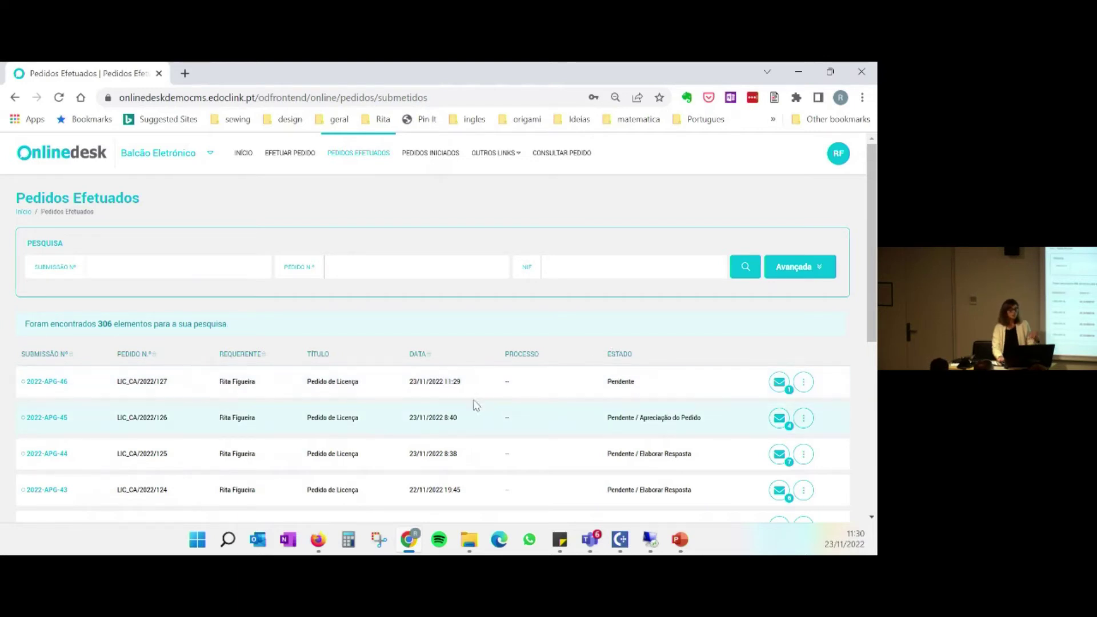
scroll(548, 422, down, 3)
scroll(548, 421, down, 1)
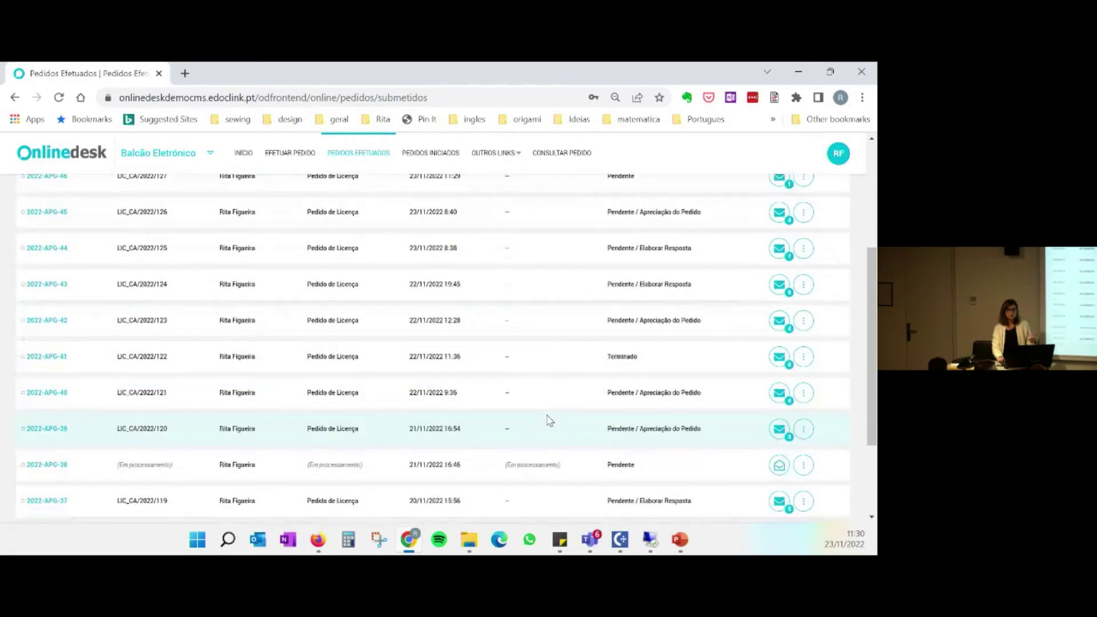
scroll(519, 415, up, 4)
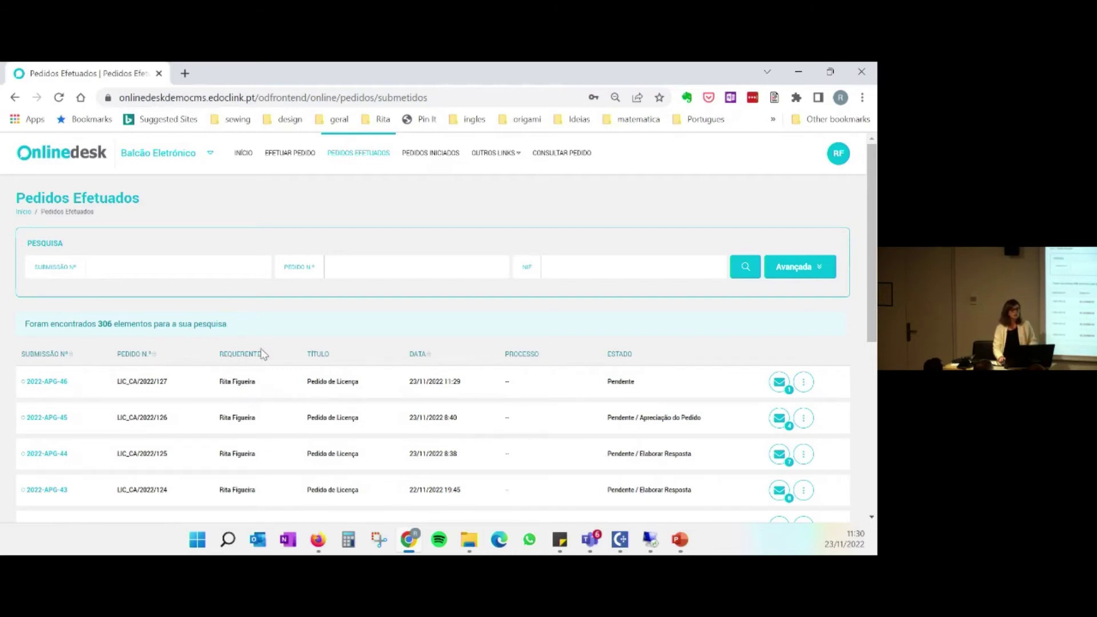
Switch to the Onlinedesk Backoffice, search the forms by the name "lic" and open the Pedido de Licença form
click(172, 156)
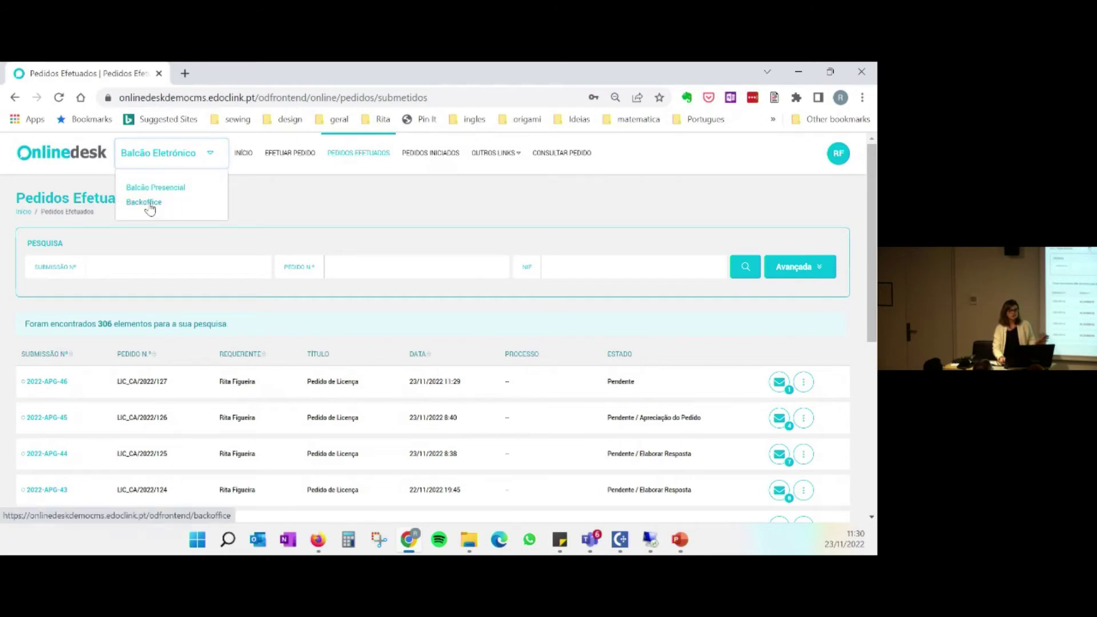
click(146, 203)
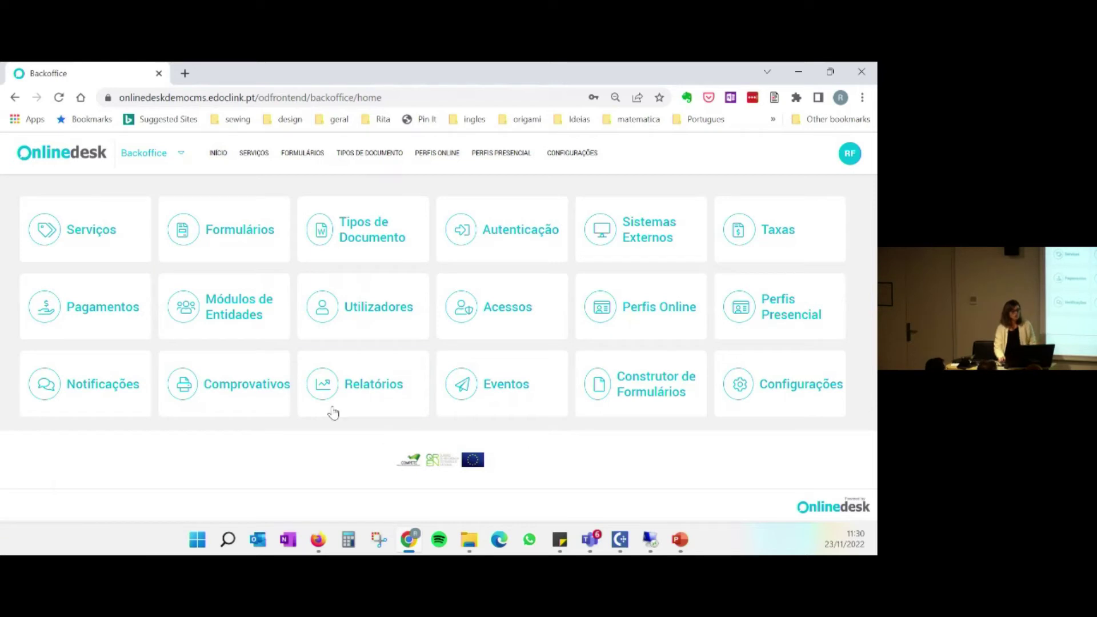
click(239, 232)
click(165, 263)
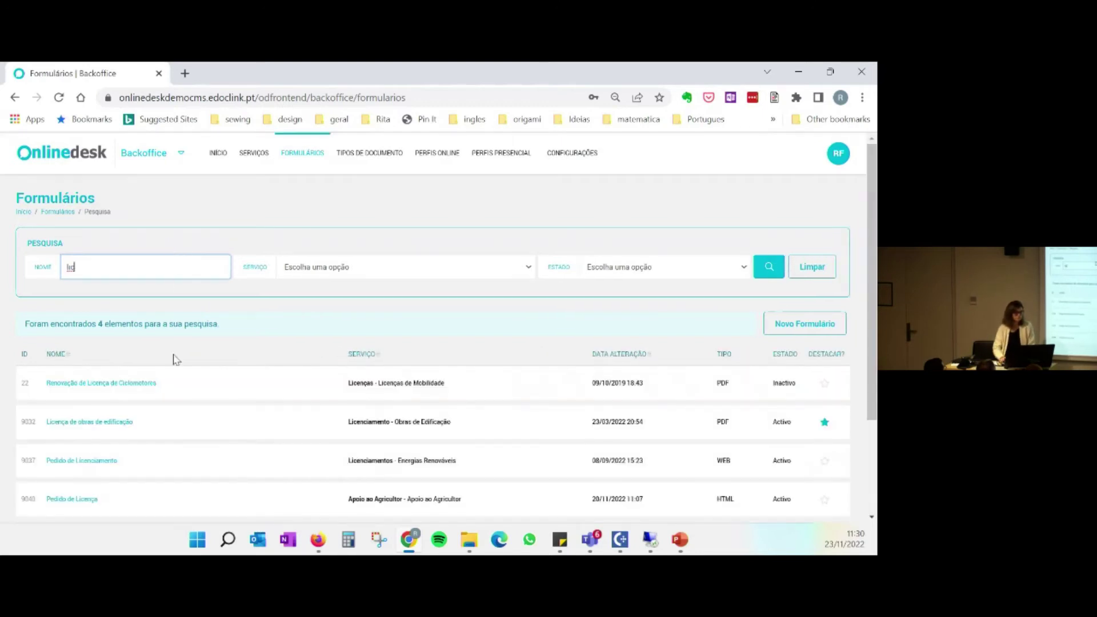
click(67, 502)
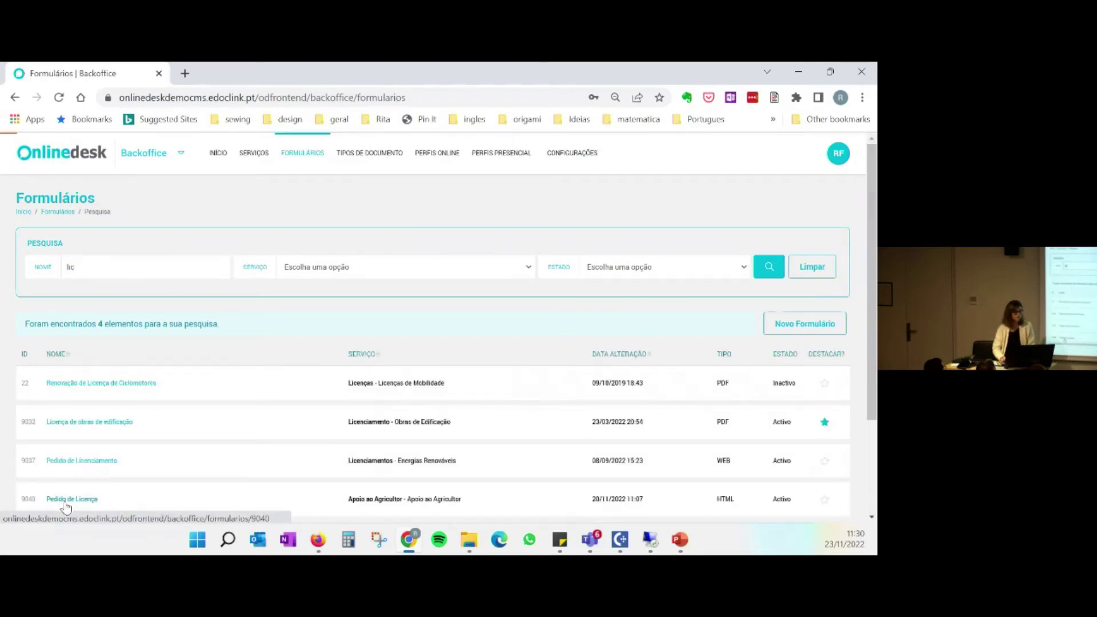
Read through the form's general data, including its delivery flows, description and filling instructions
scroll(751, 374, down, 1)
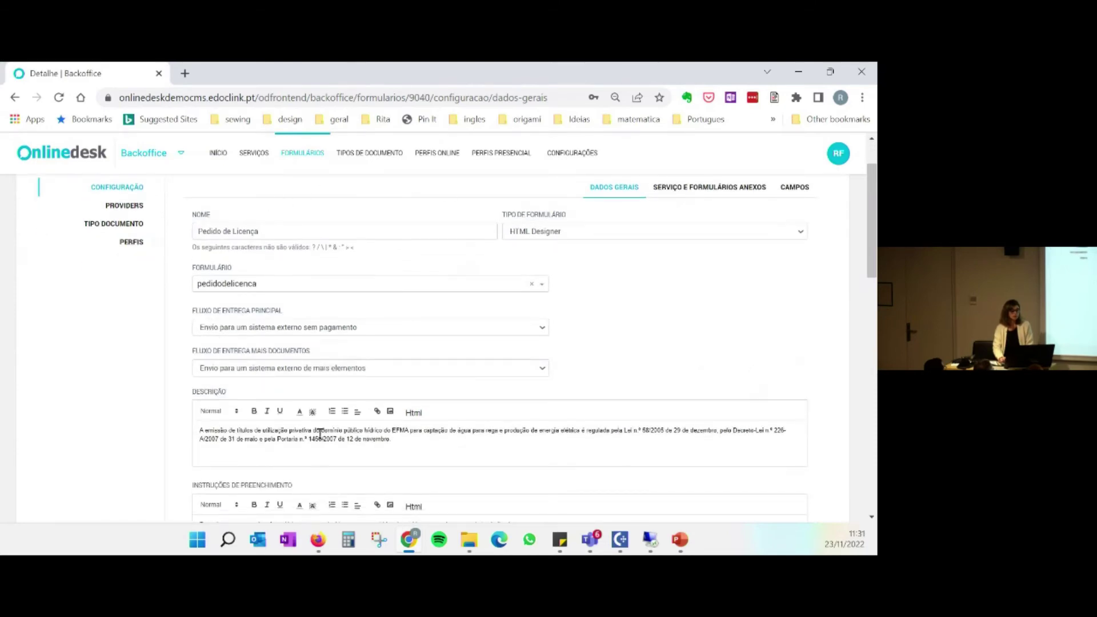
scroll(377, 488, down, 4)
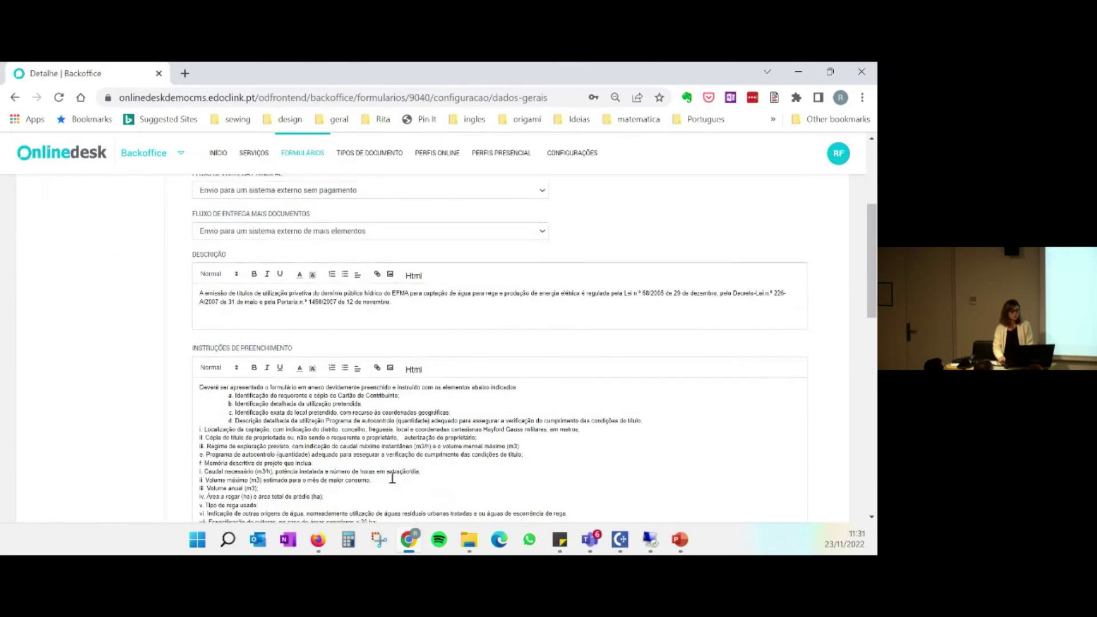
scroll(393, 483, down, 3)
scroll(377, 465, up, 1)
scroll(377, 465, up, 8)
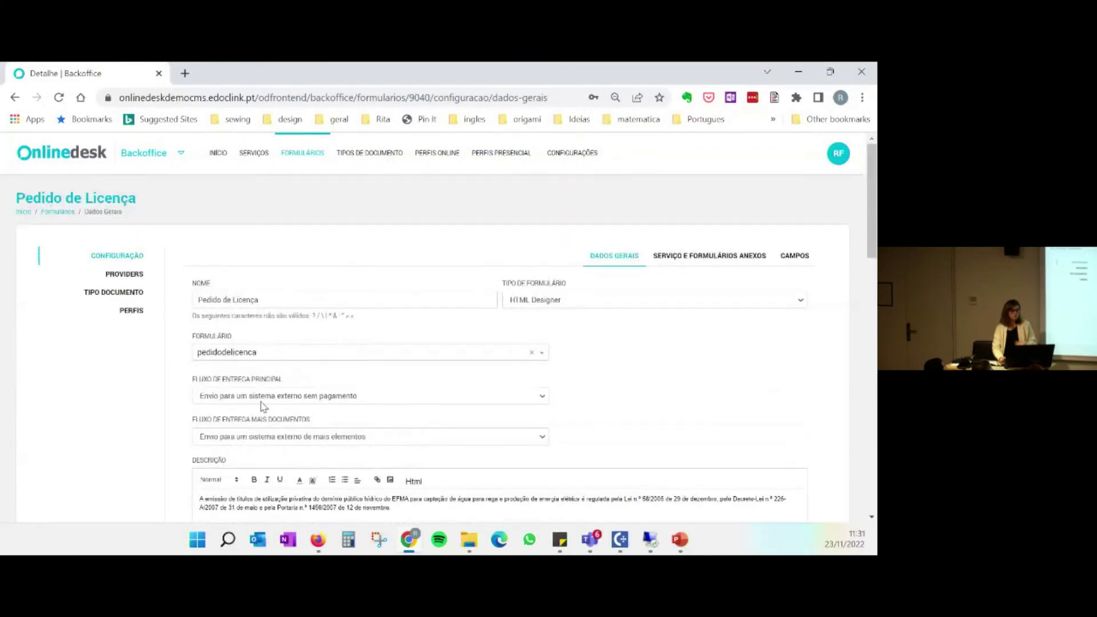
Open the form's Edoclink provider and examine its configuration and field mapping
click(123, 276)
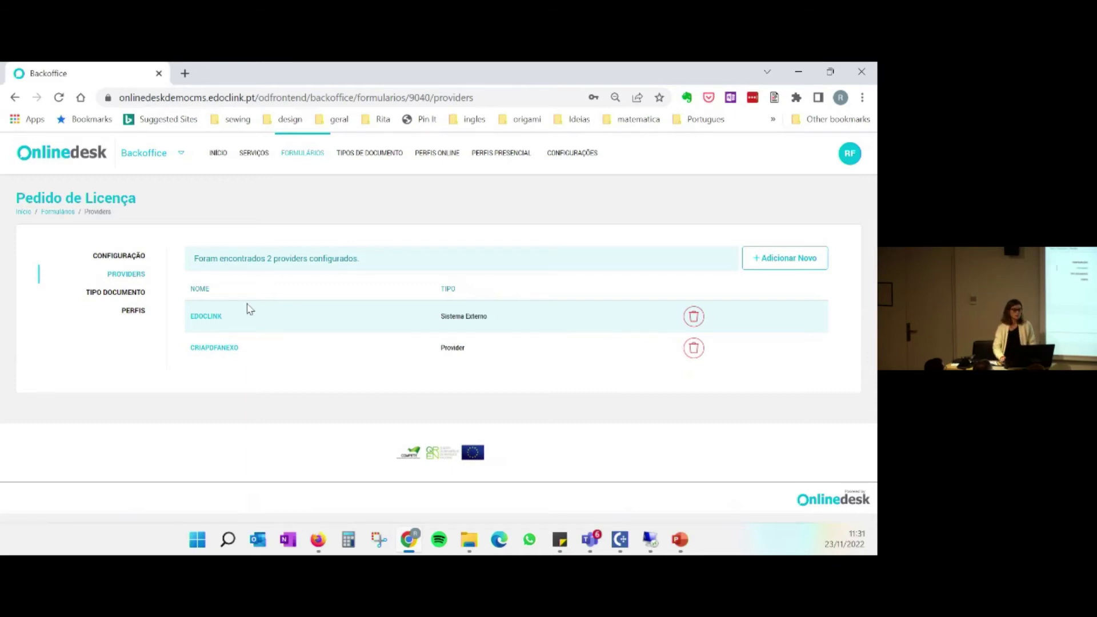
click(214, 318)
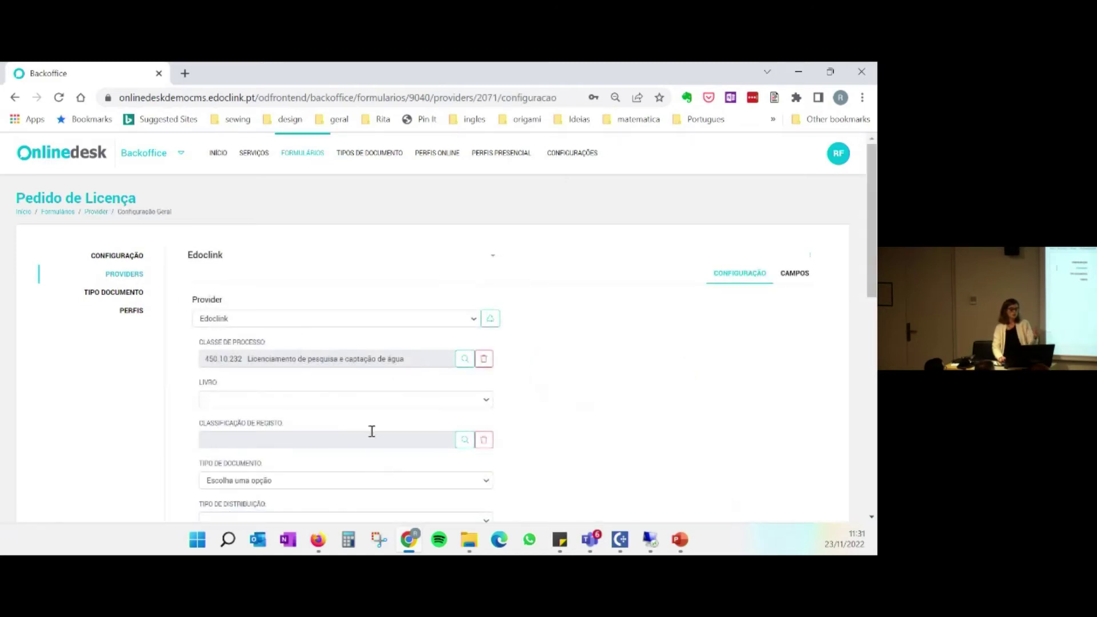
scroll(554, 434, down, 4)
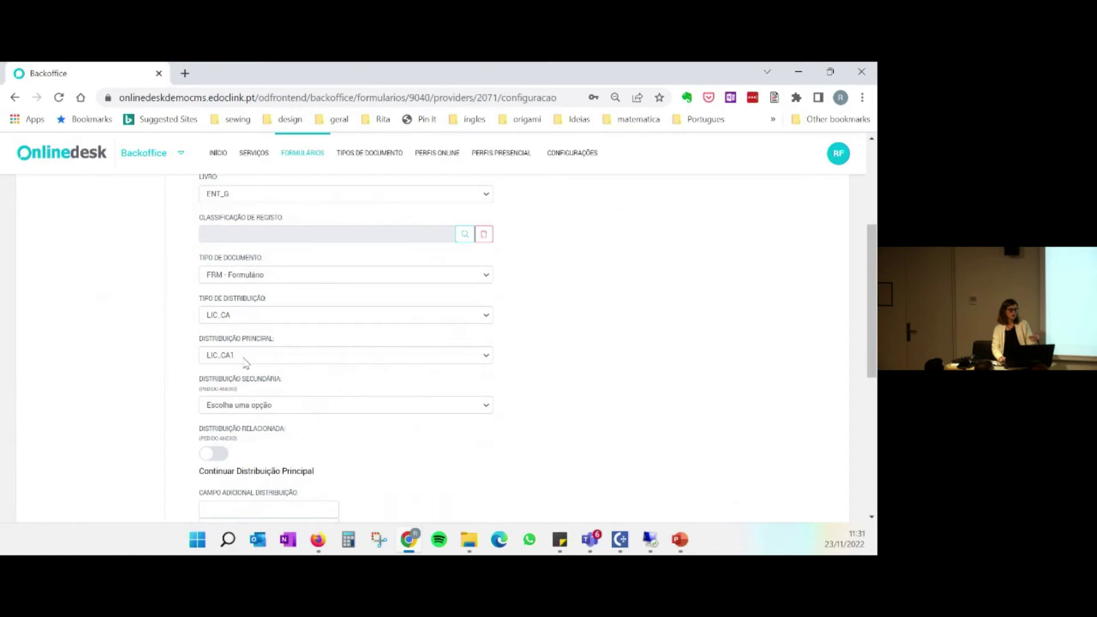
scroll(342, 458, up, 4)
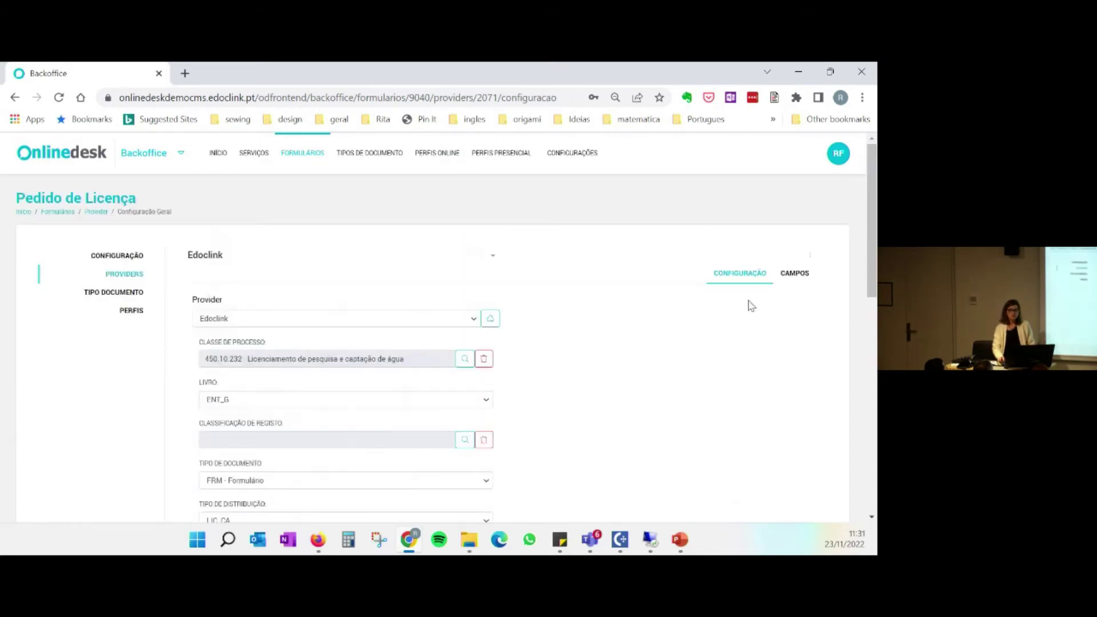
click(795, 275)
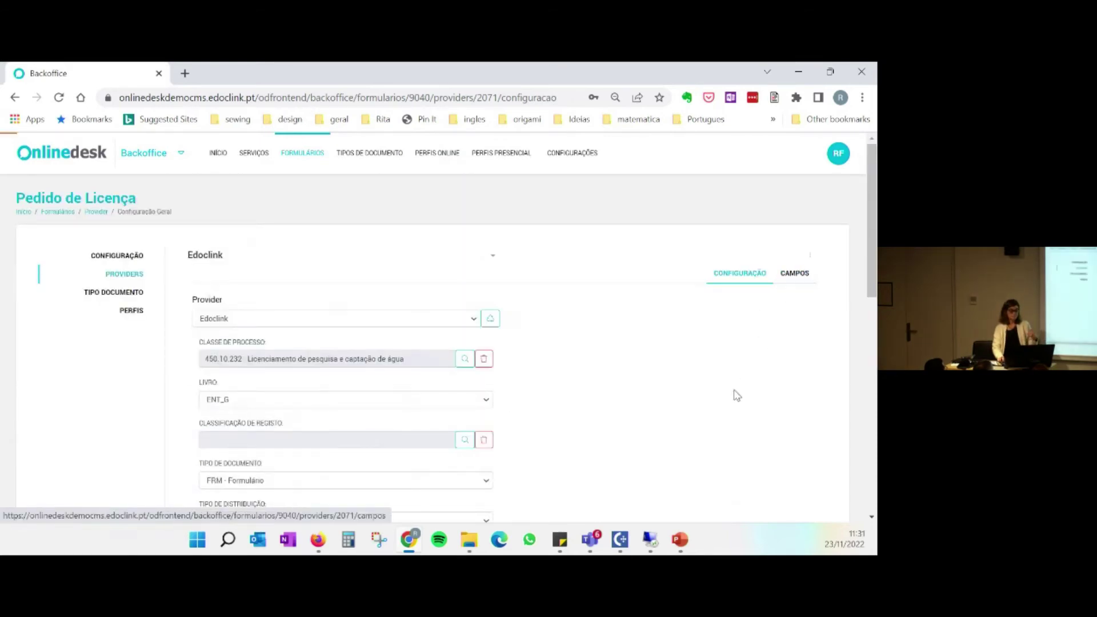
scroll(725, 393, down, 3)
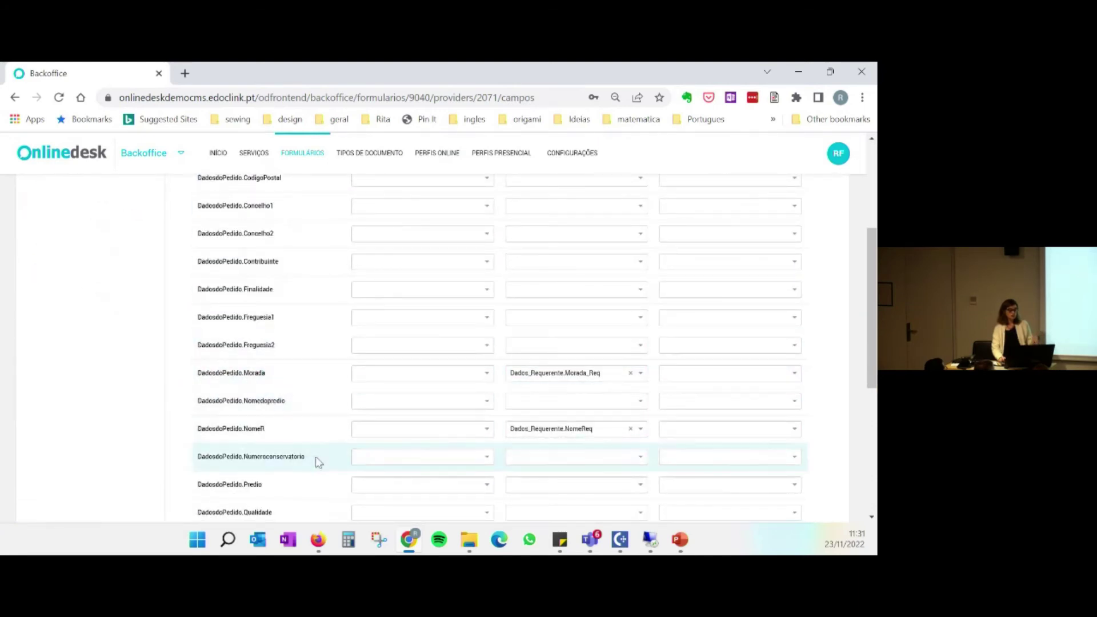
Review the Edoclink provider's field mapping, and open the document types of the Pedido de Licença form
scroll(426, 448, up, 3)
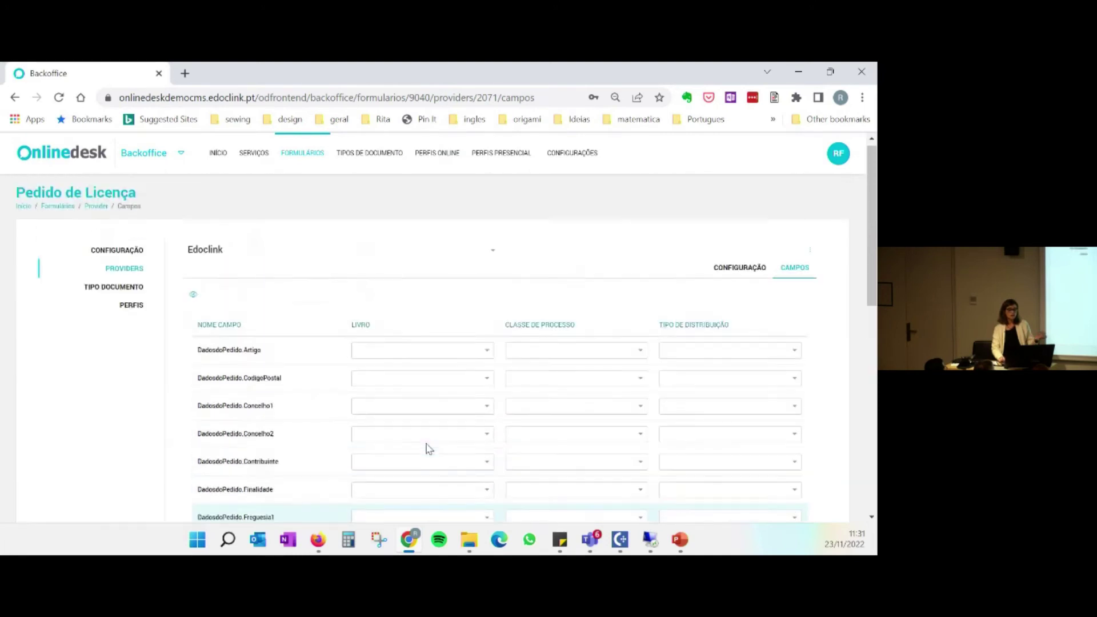
scroll(427, 448, down, 1)
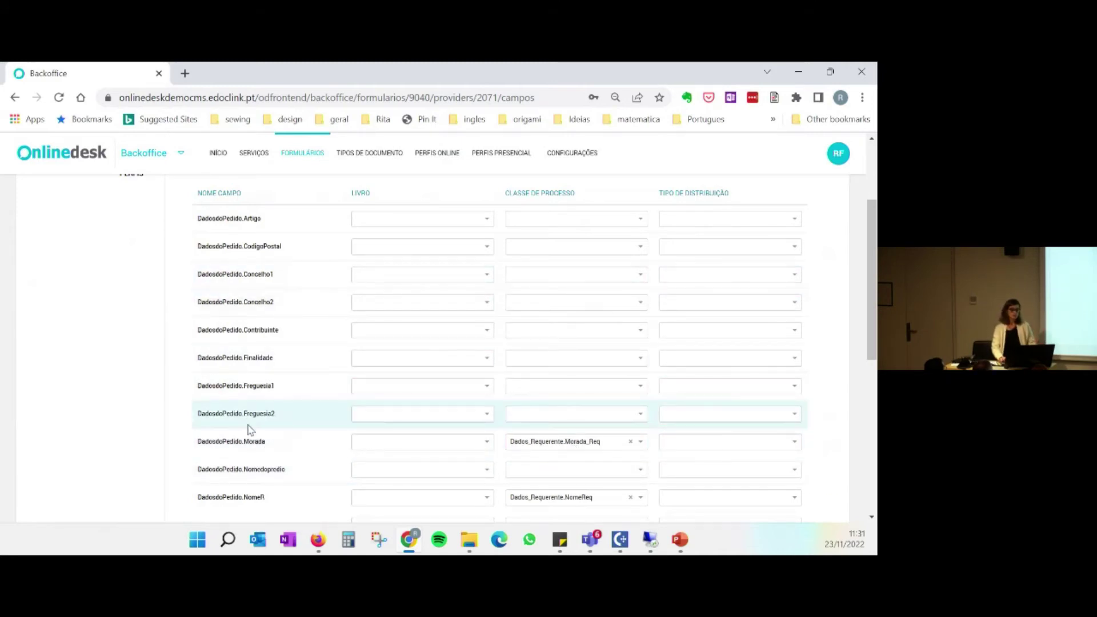
scroll(306, 307, up, 3)
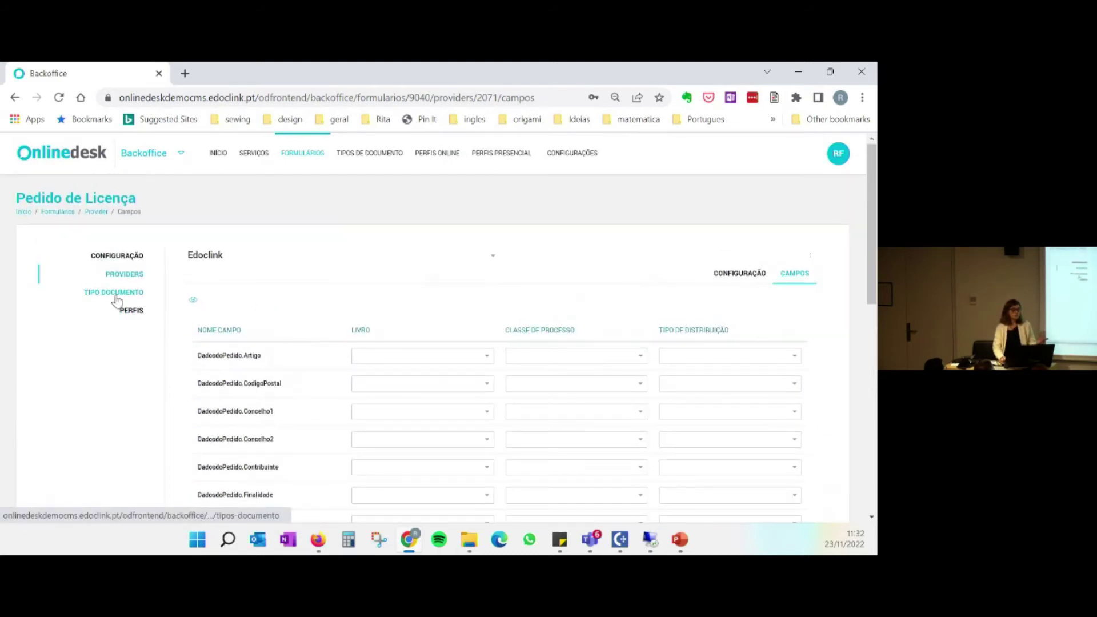
click(116, 294)
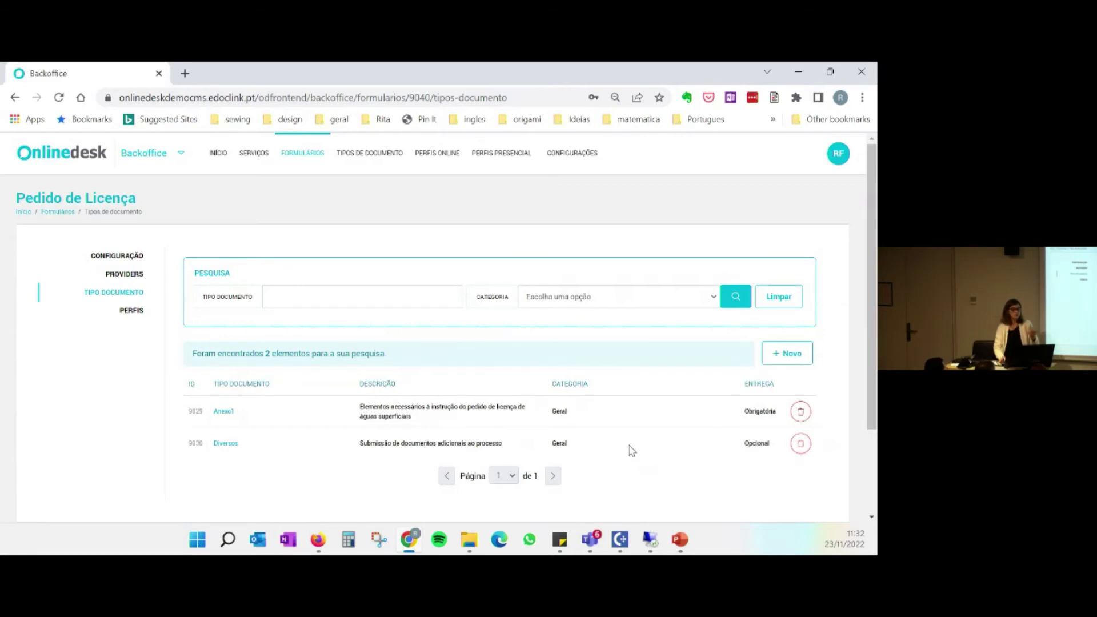
Switch Onlinedesk to the Balcão Eletrónico, and refresh the pending tasks in edoclink in the remote desktop's Chrome
click(155, 158)
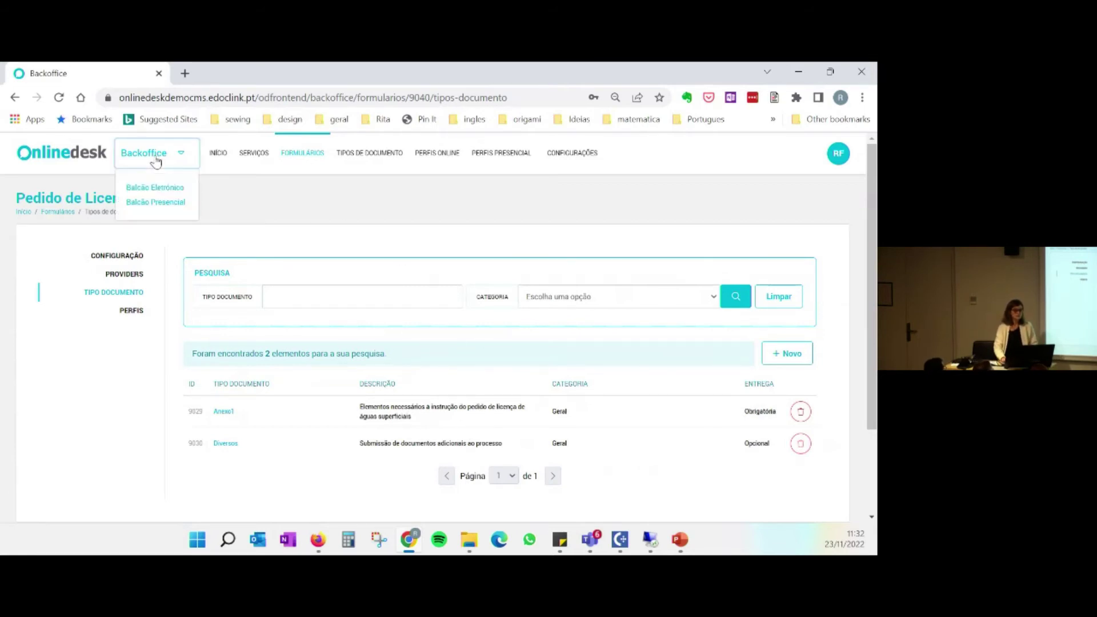
click(169, 191)
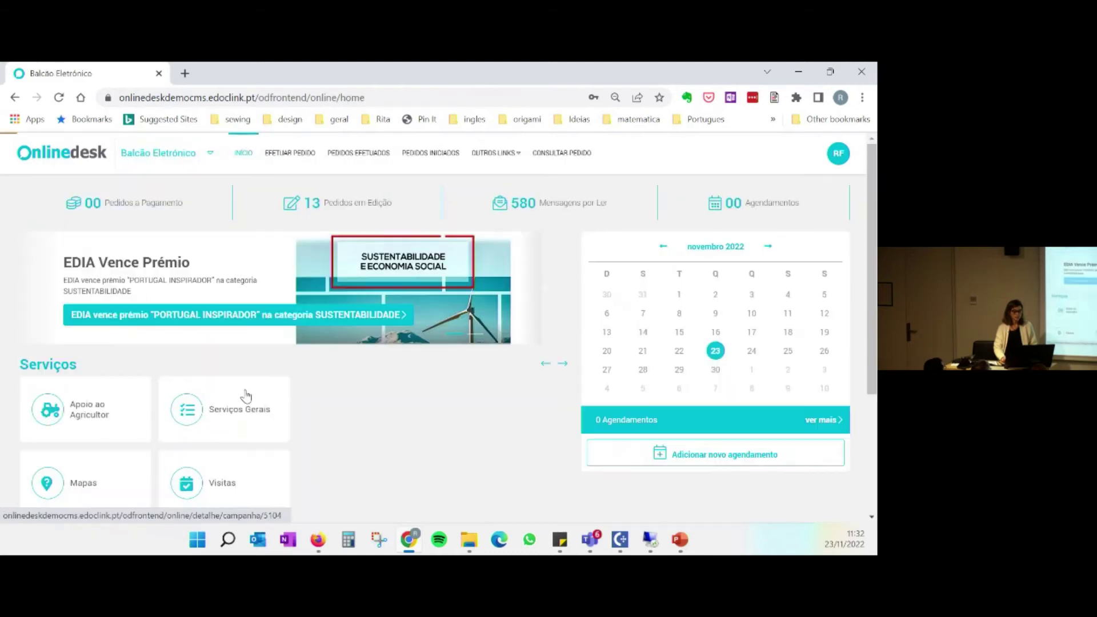
mouse_move(617, 531)
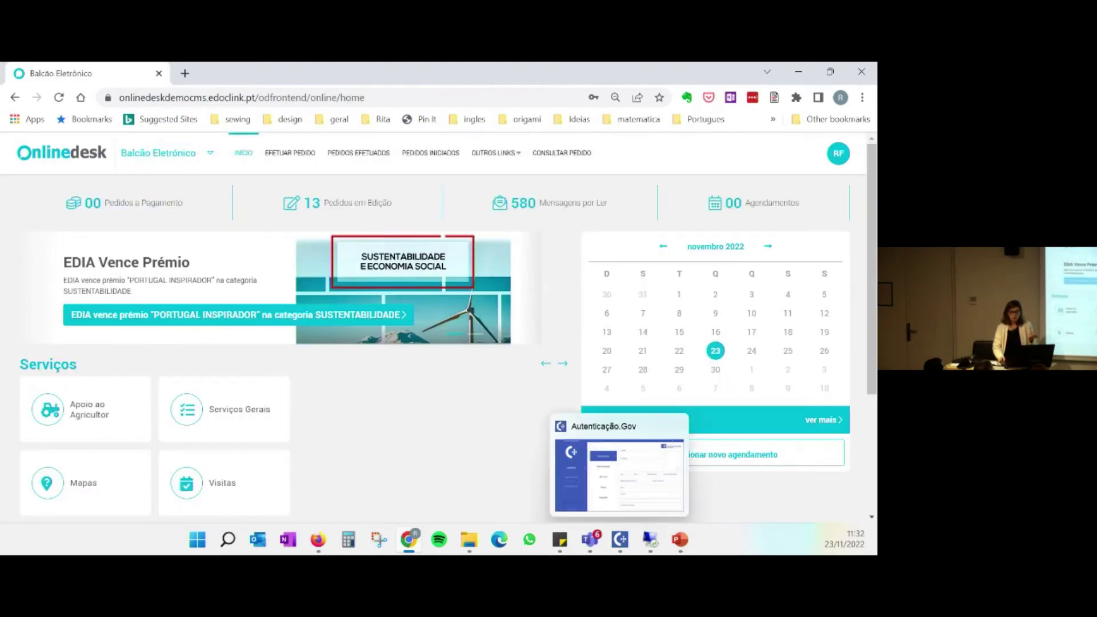
click(649, 541)
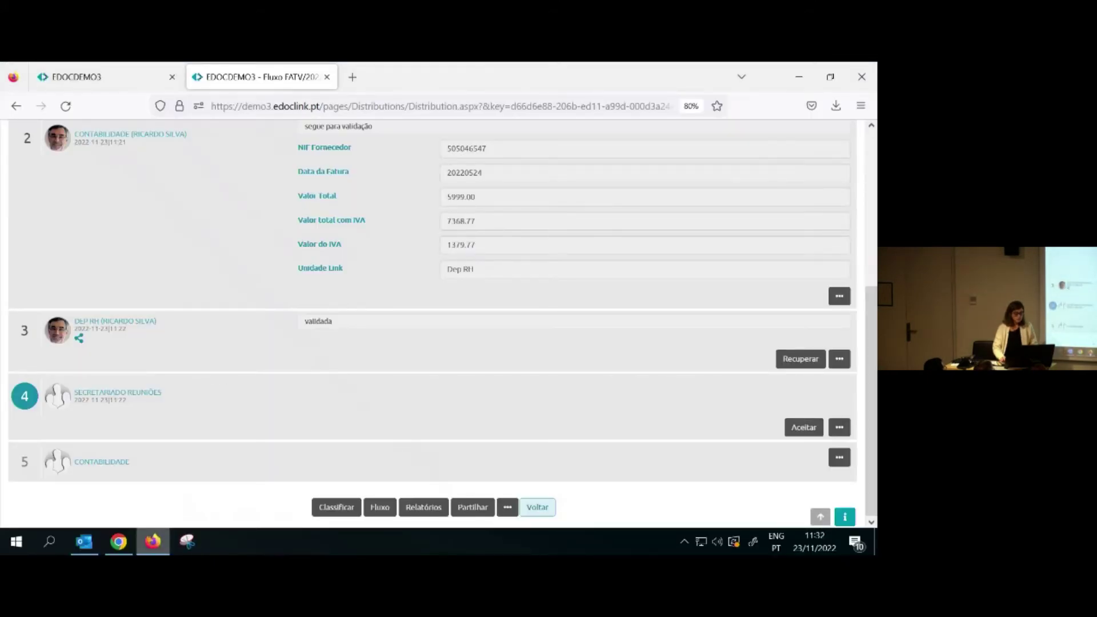
mouse_move(146, 549)
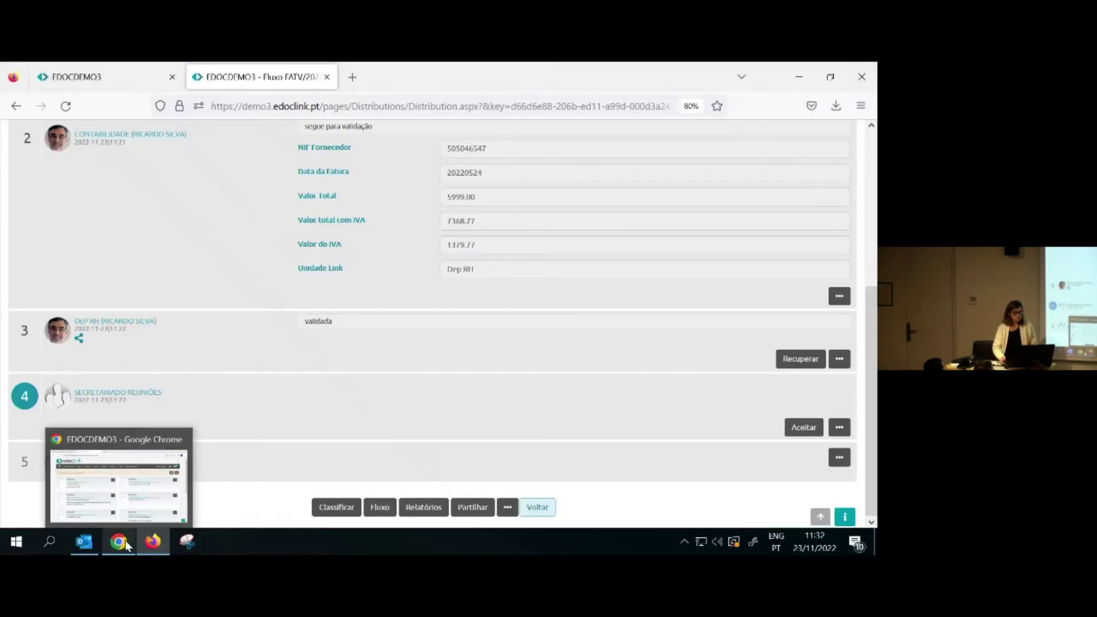
click(119, 541)
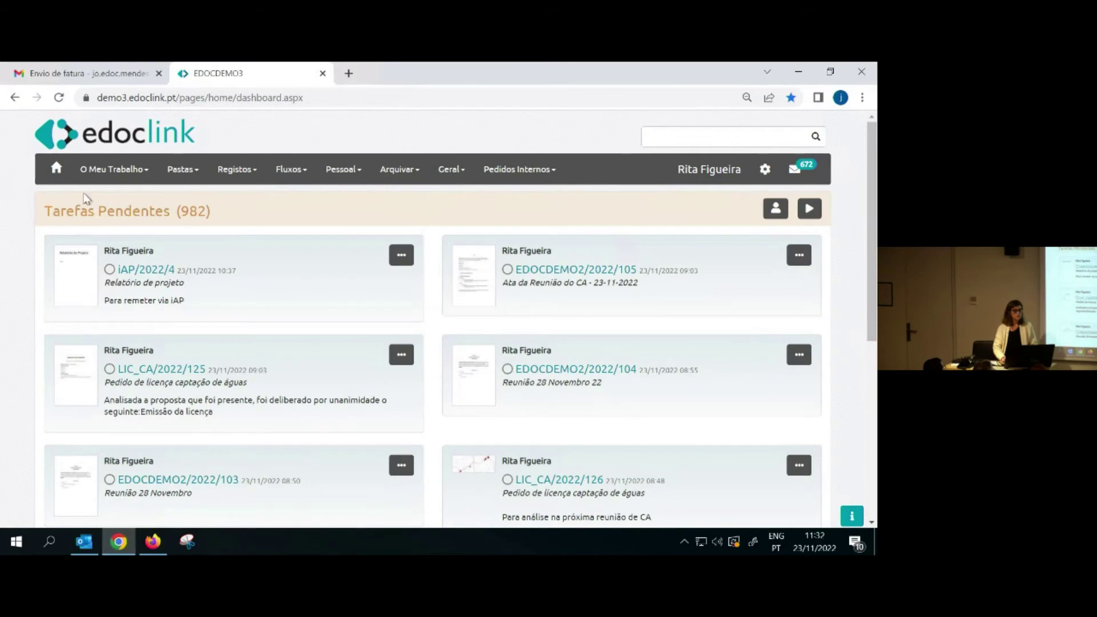
click(59, 99)
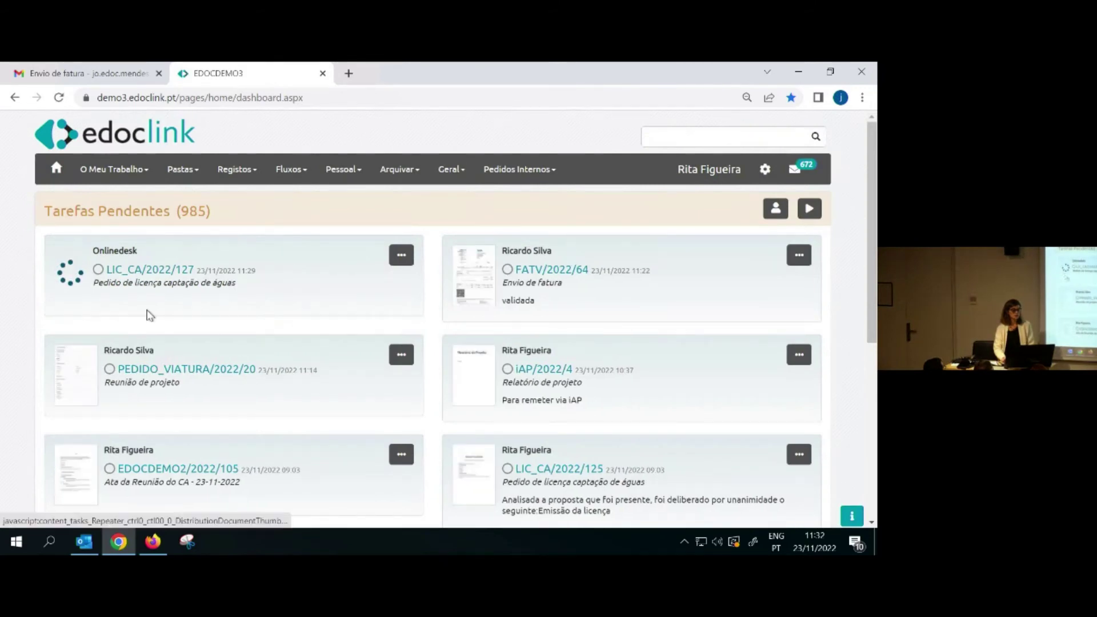
Open the newest water abstraction licence flow from Onlinedesk and examine its general data, attachments and stages
click(131, 273)
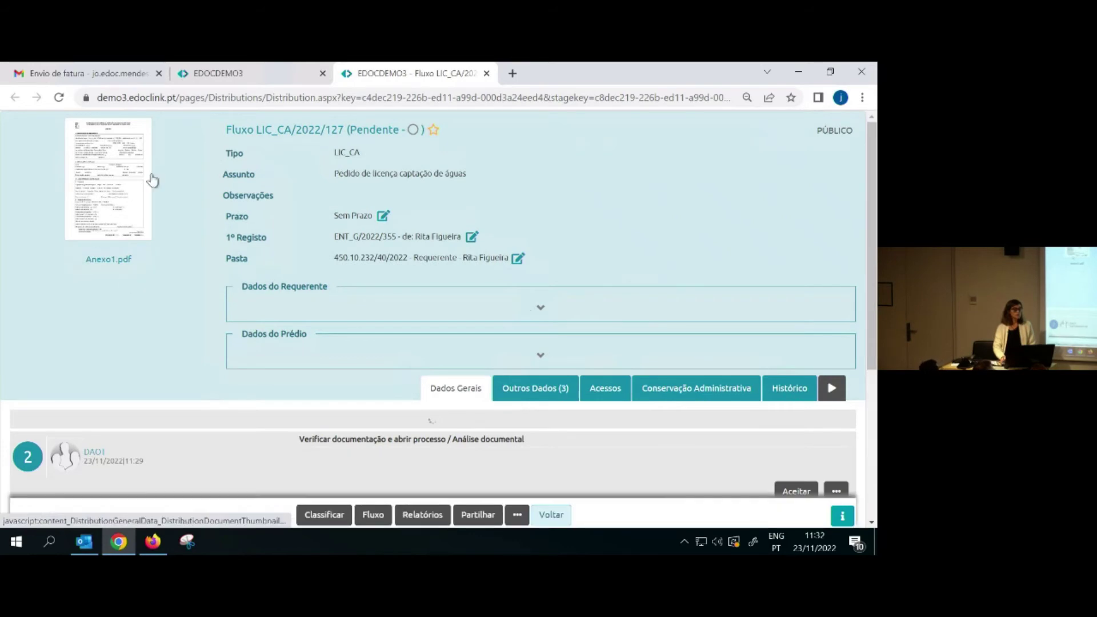
scroll(95, 228, down, 2)
scroll(96, 228, down, 3)
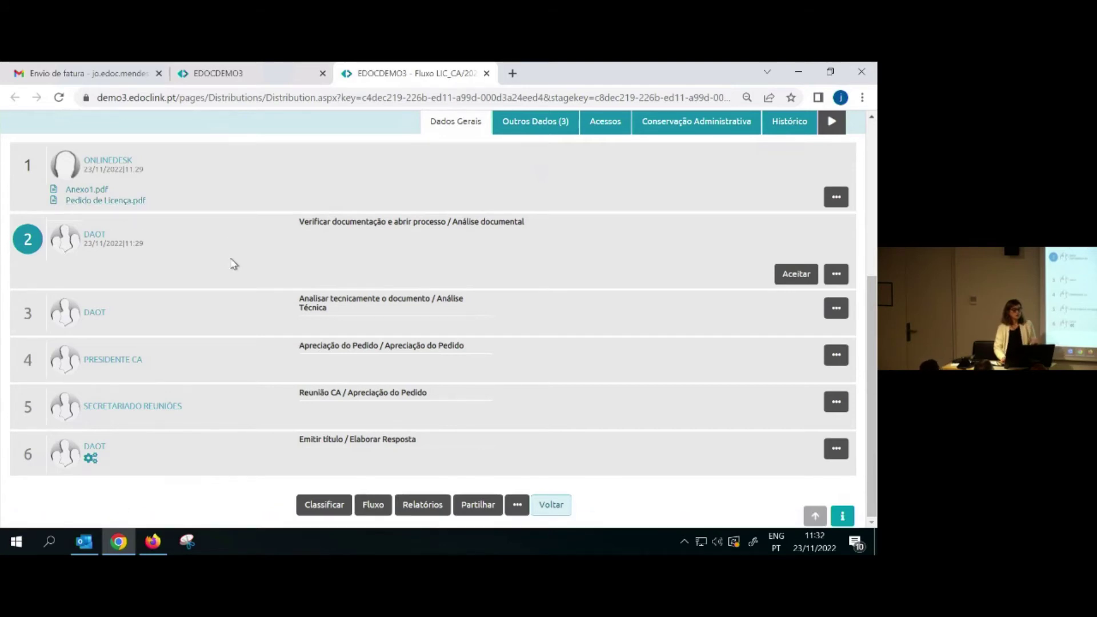
scroll(232, 265, up, 1)
scroll(232, 265, up, 2)
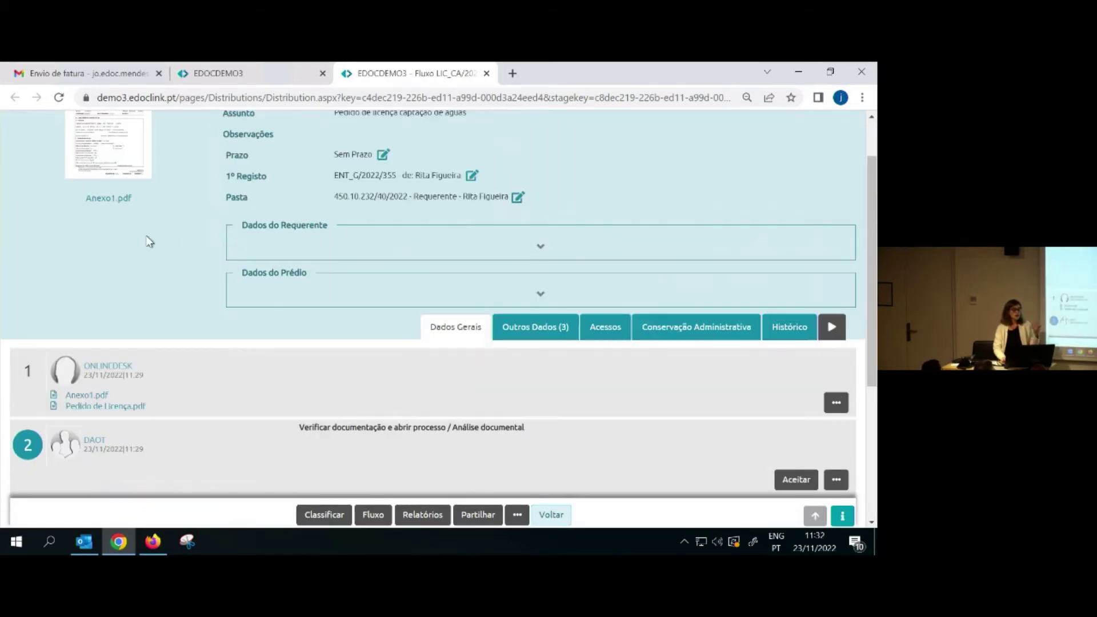
Expand and read the flow's Dados do Requerente and Dados do Prédio sections, collapsing each one after reading
click(540, 252)
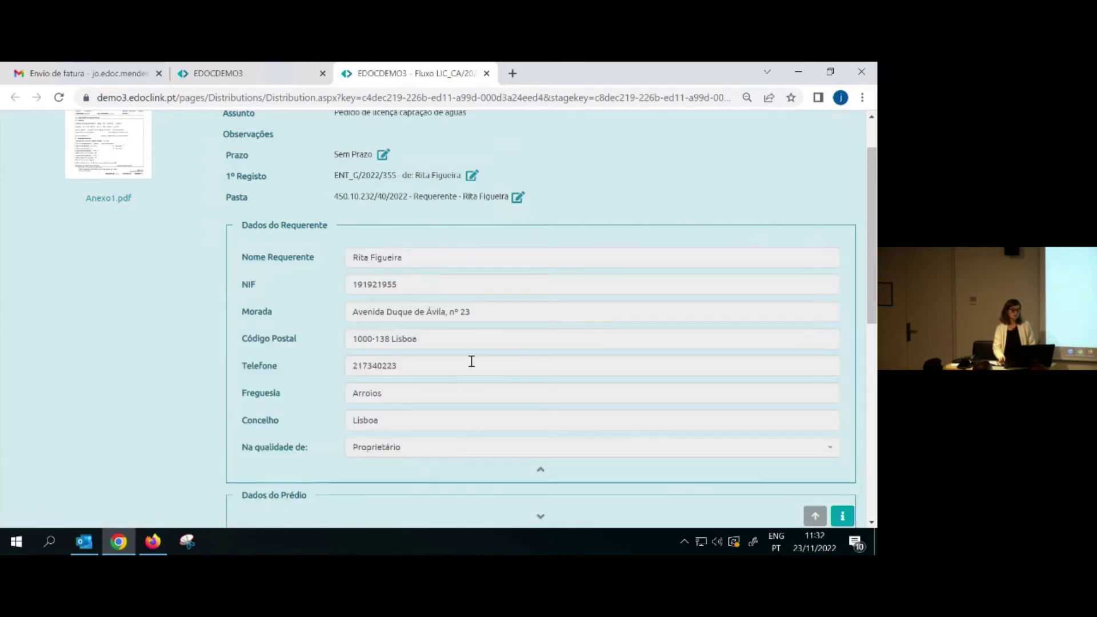
click(537, 473)
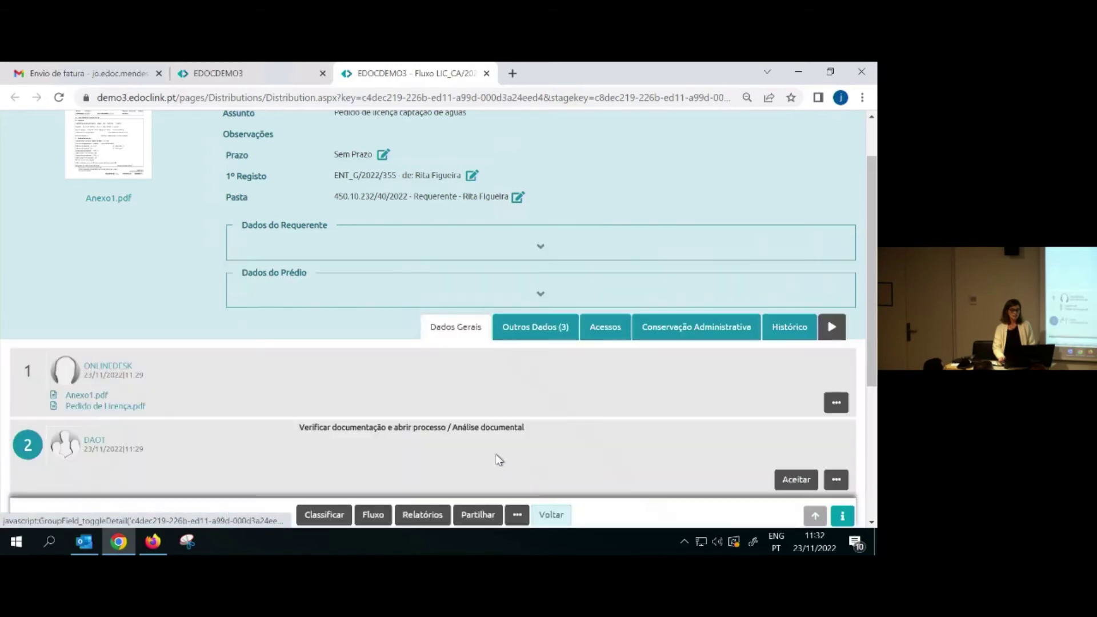
click(540, 296)
scroll(549, 309, down, 3)
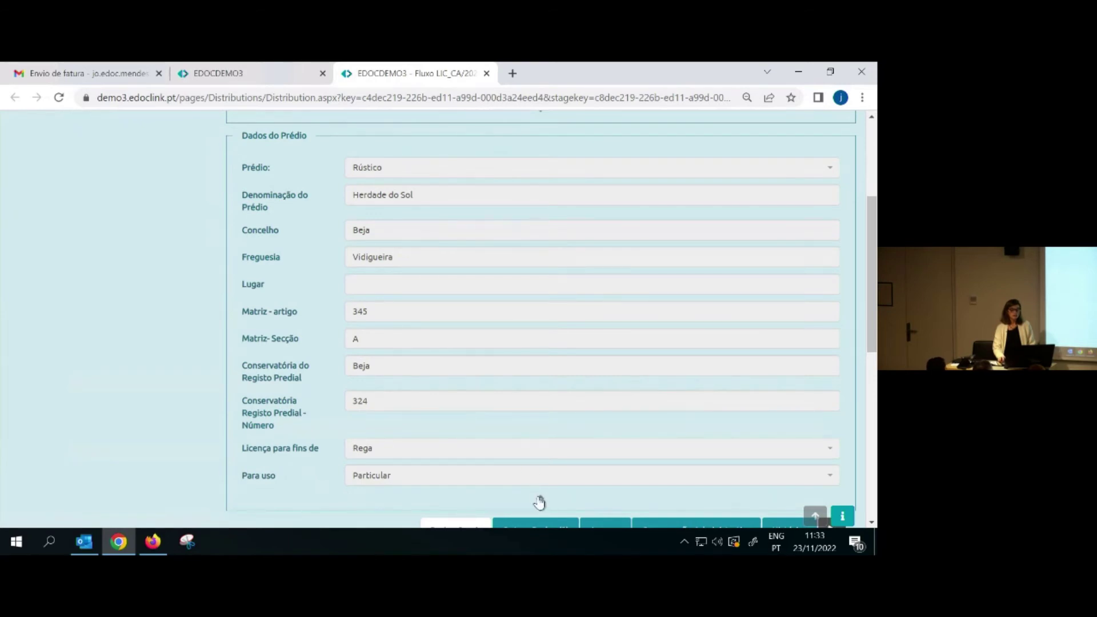
click(540, 503)
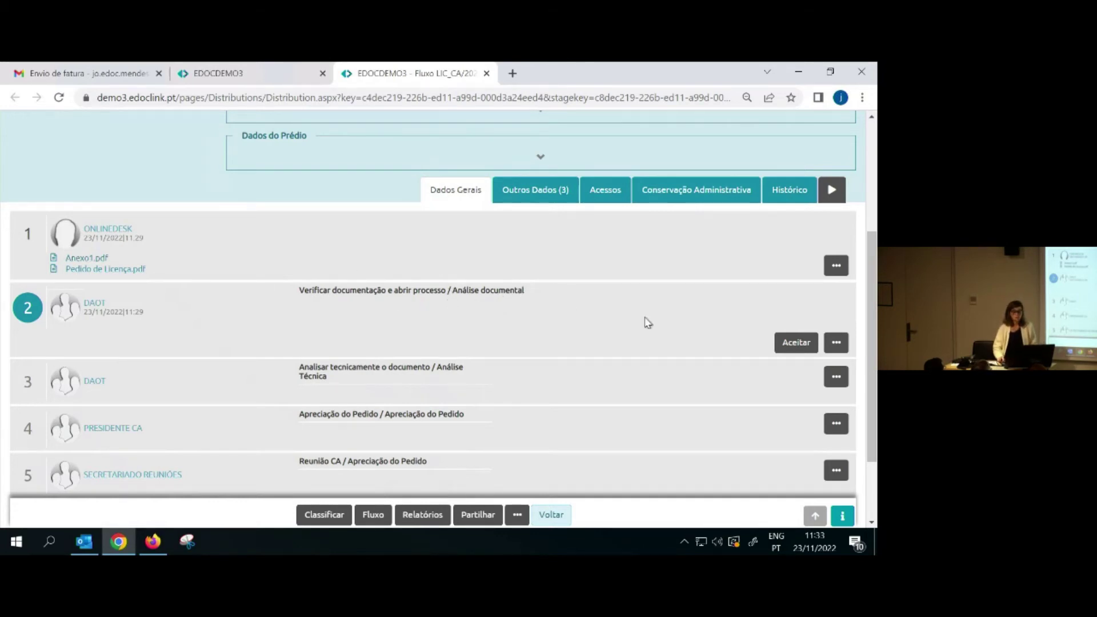
Accept the flow's document analysis stage and enter the observation "Submeter planta"
click(791, 343)
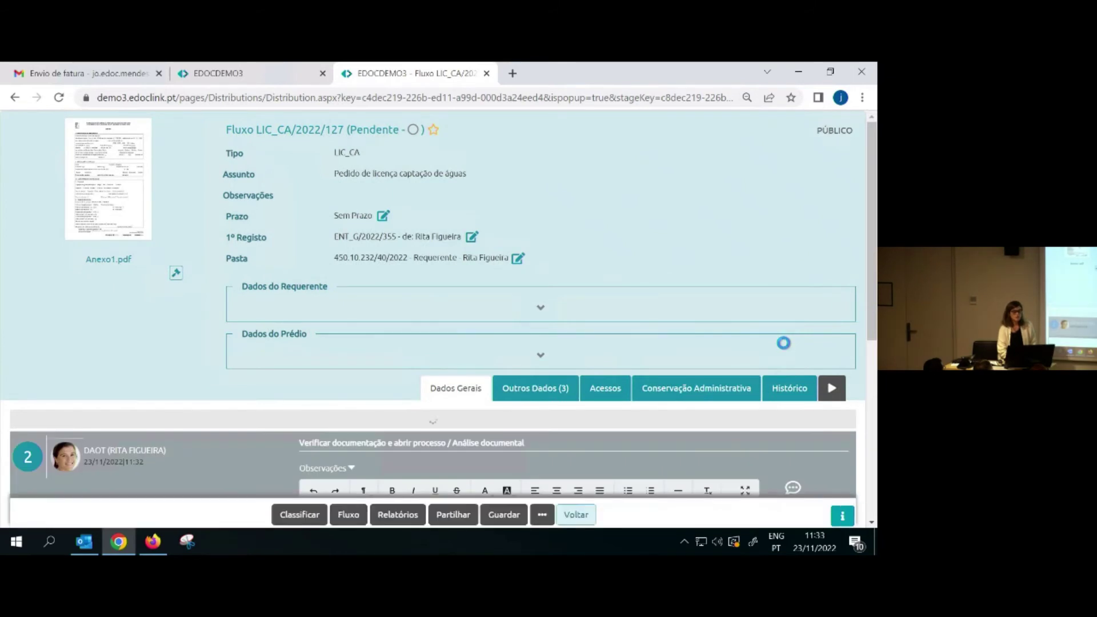
scroll(783, 343, down, 5)
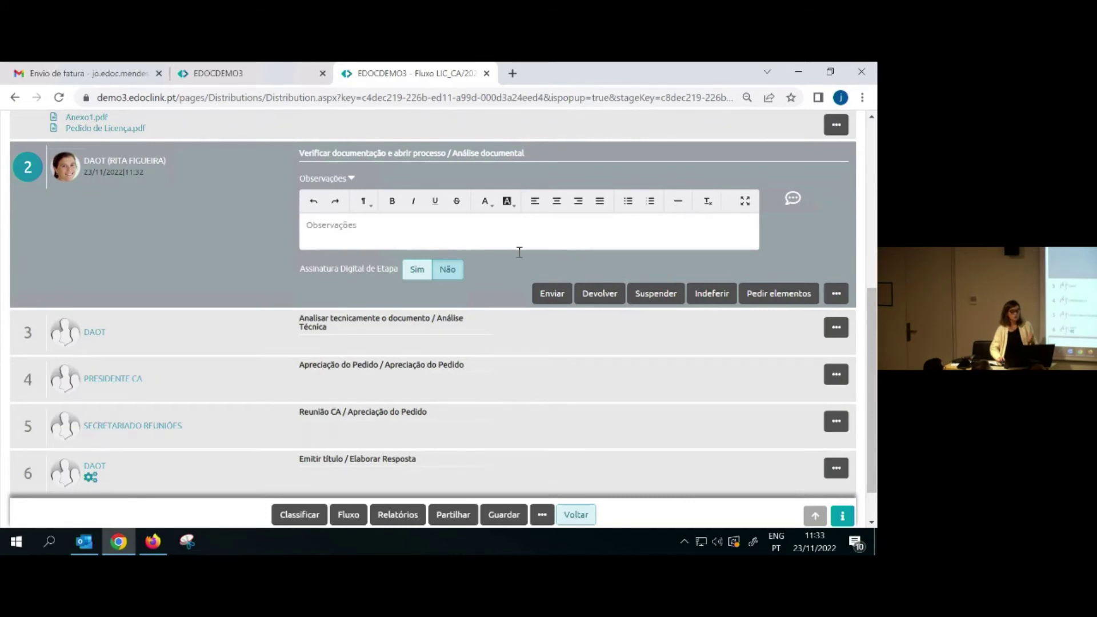
click(394, 232)
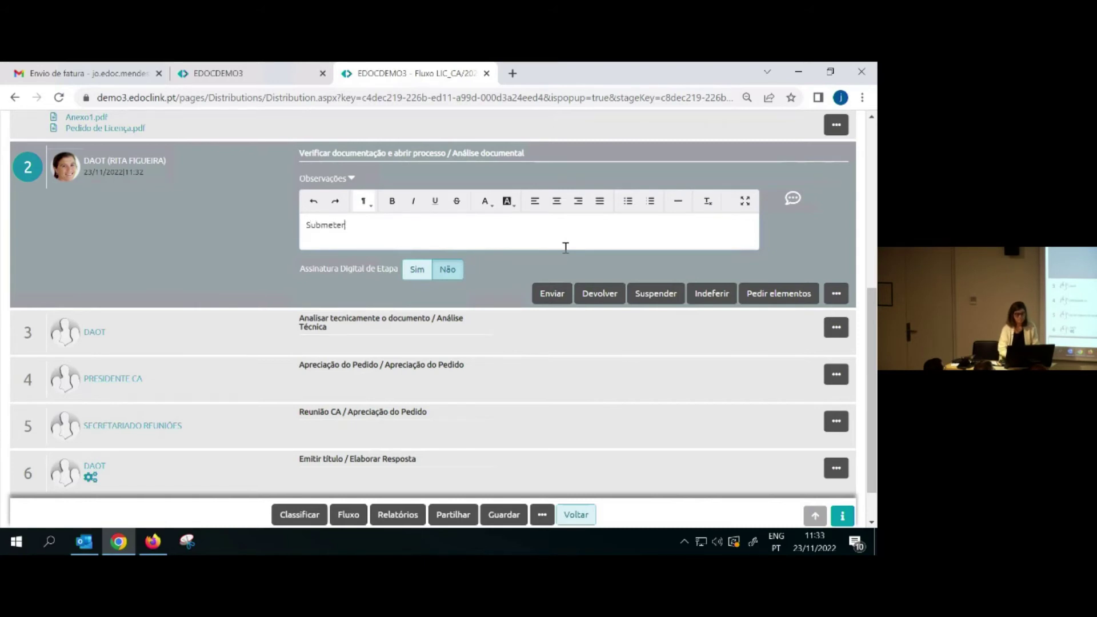
text(Submeter planta)
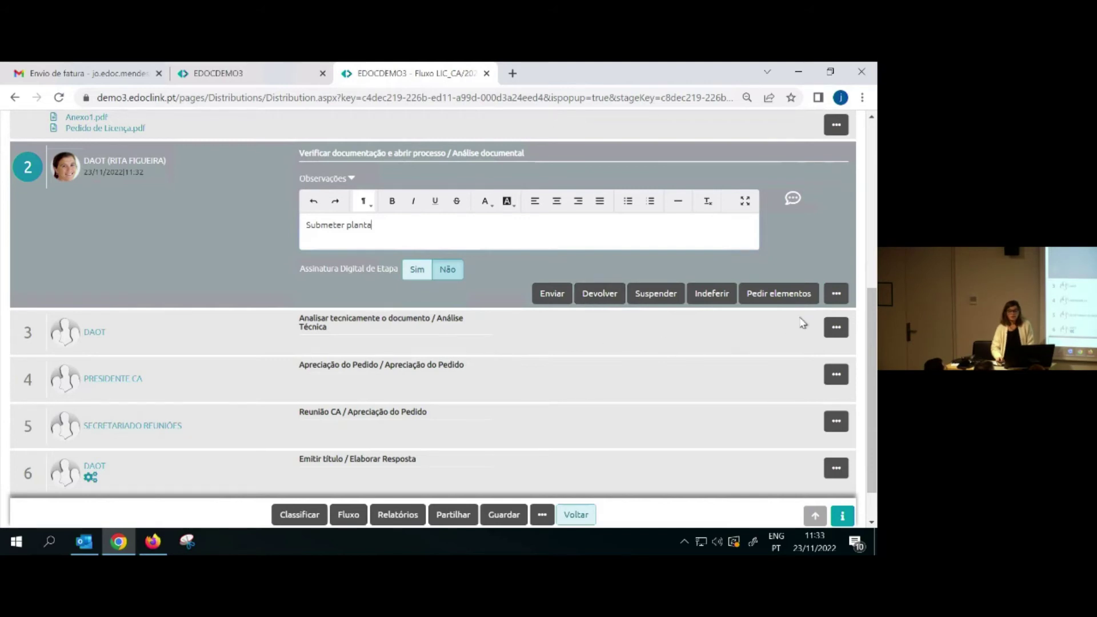
Request elements from the applicant by sending the notification with the e-mail option turned off, and close its dialog
click(782, 296)
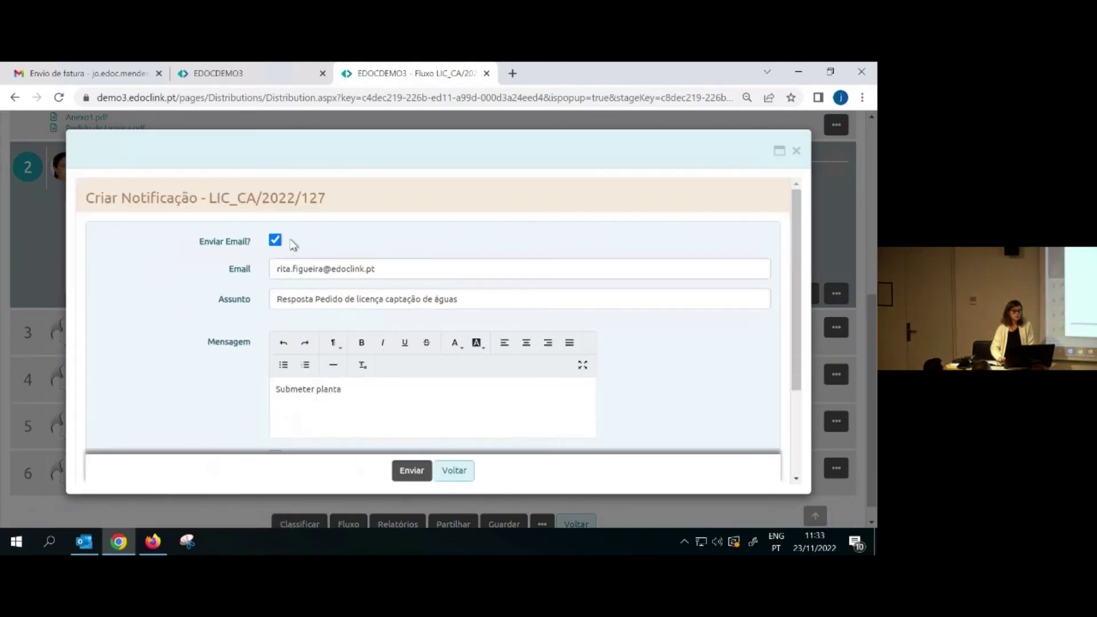
click(275, 240)
scroll(671, 402, down, 1)
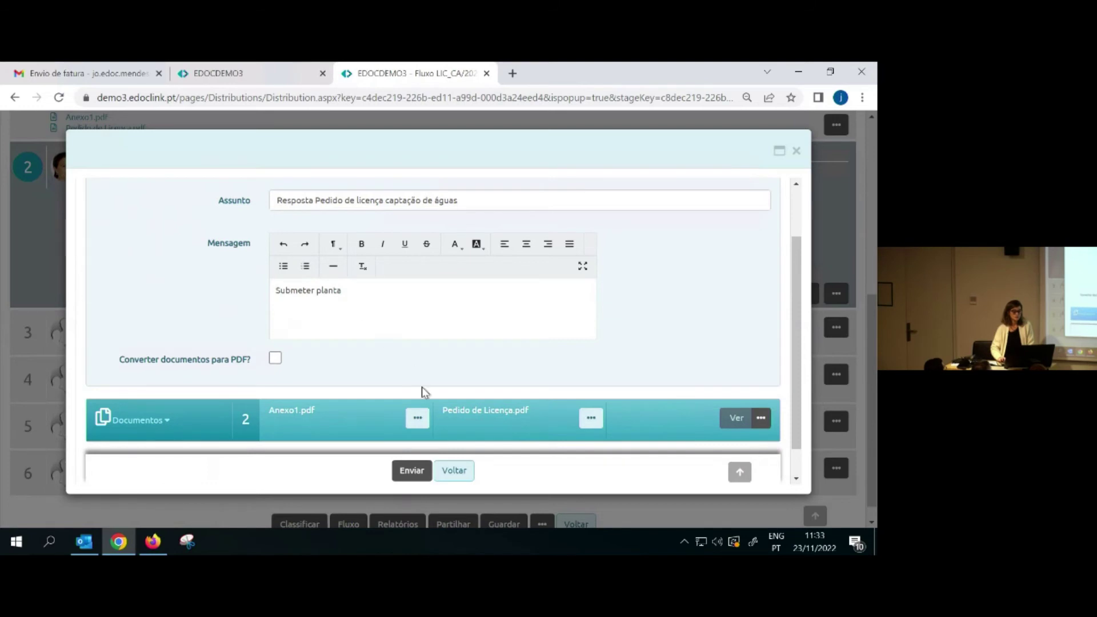
click(412, 471)
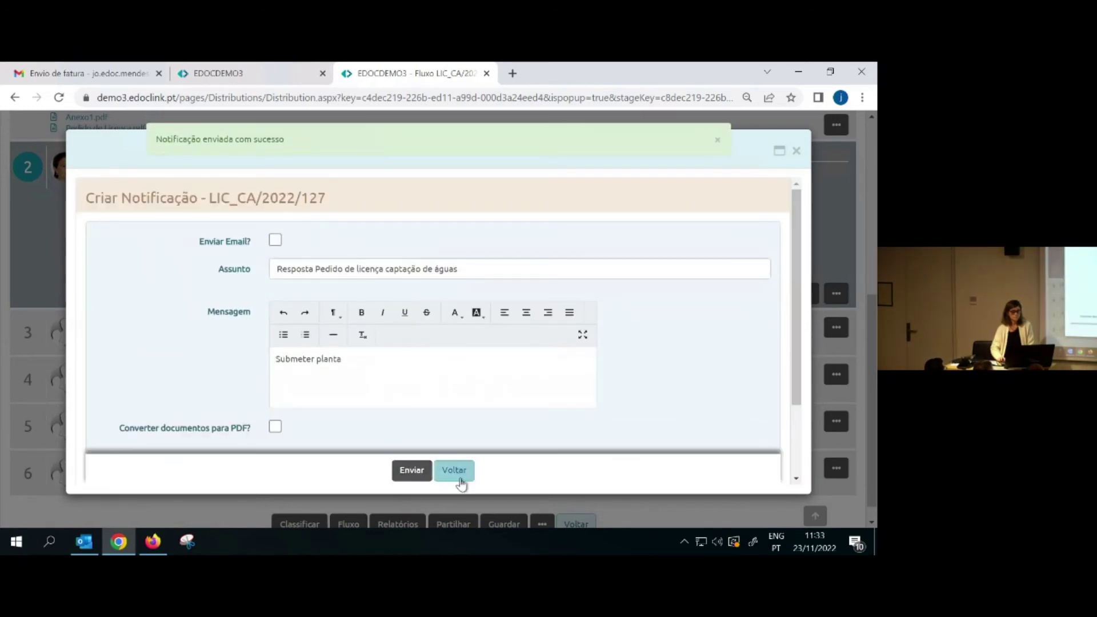
click(461, 479)
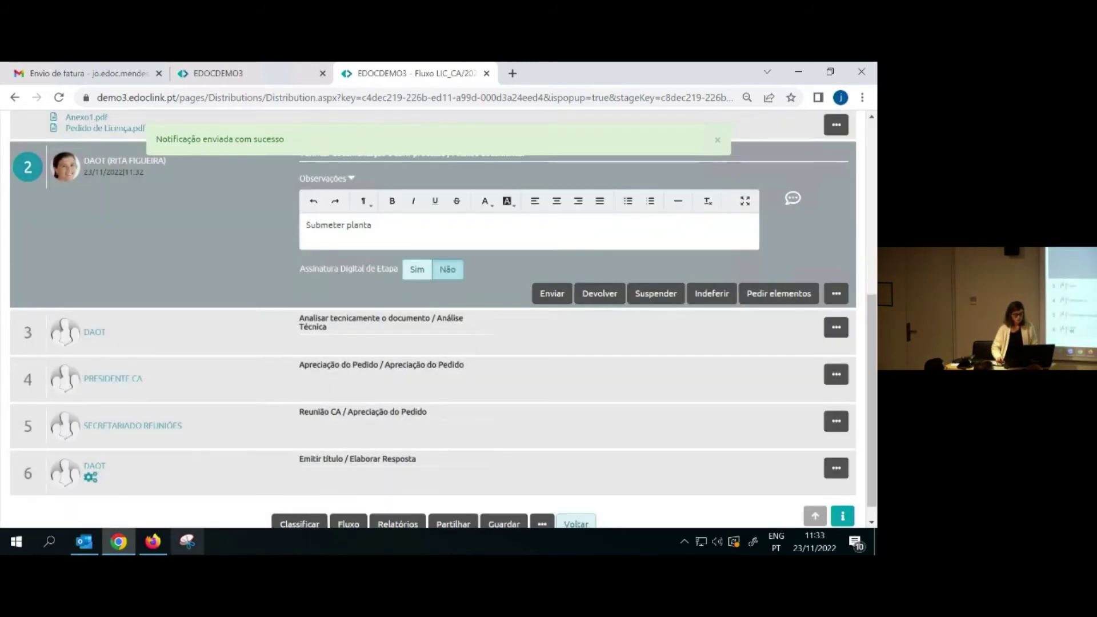
Switch back to Onlinedesk and open the messages of the newest request in Pedidos Efetuados
click(187, 541)
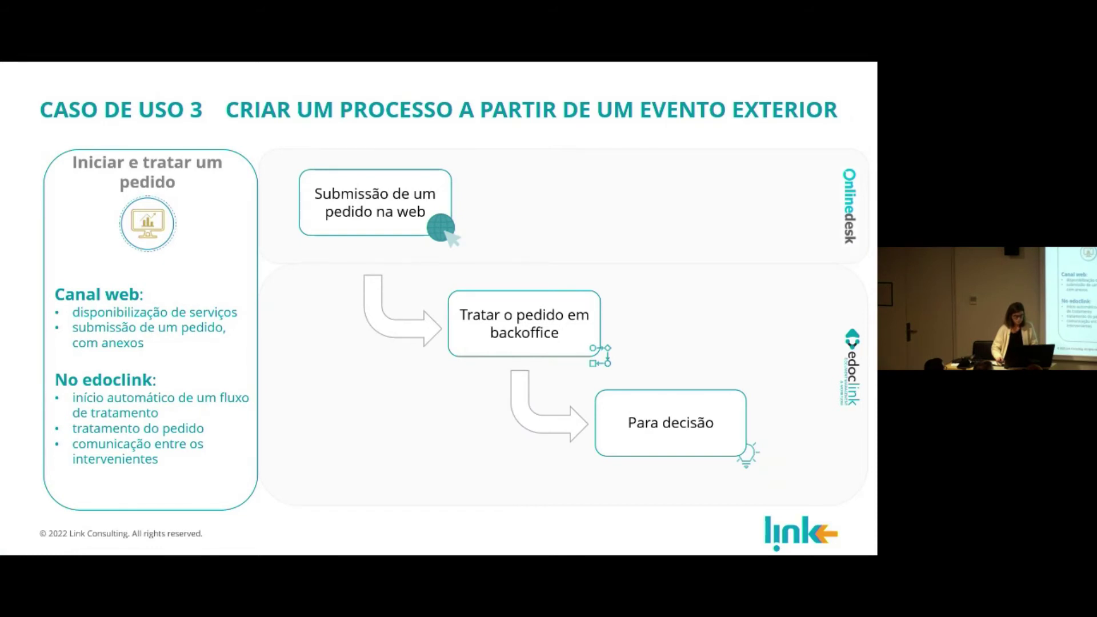
key(alt+Tab)
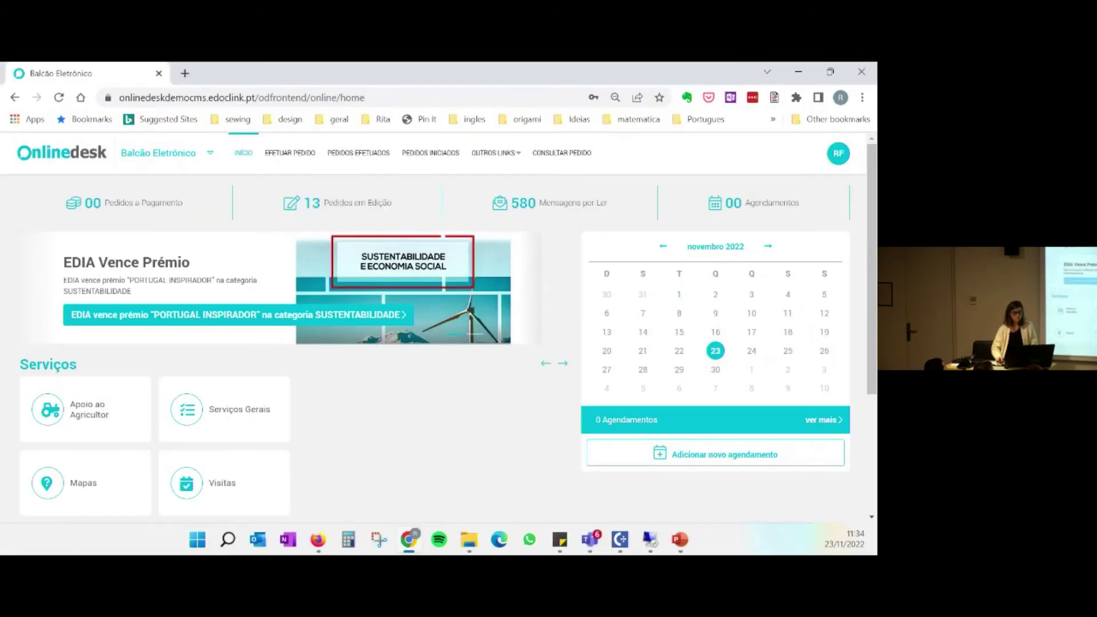
click(358, 154)
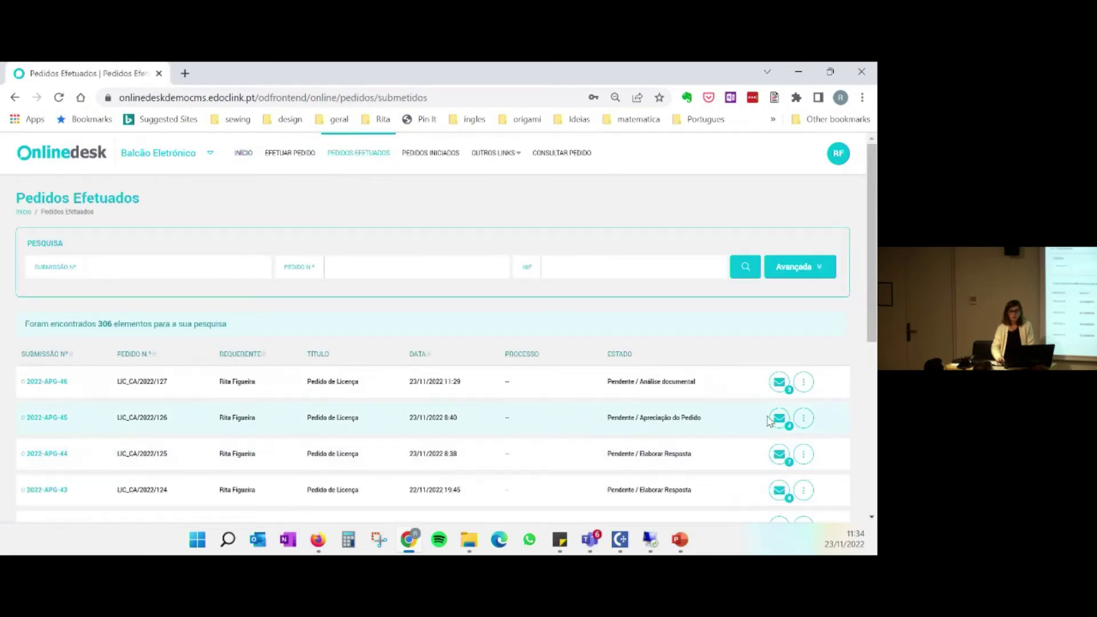
click(773, 386)
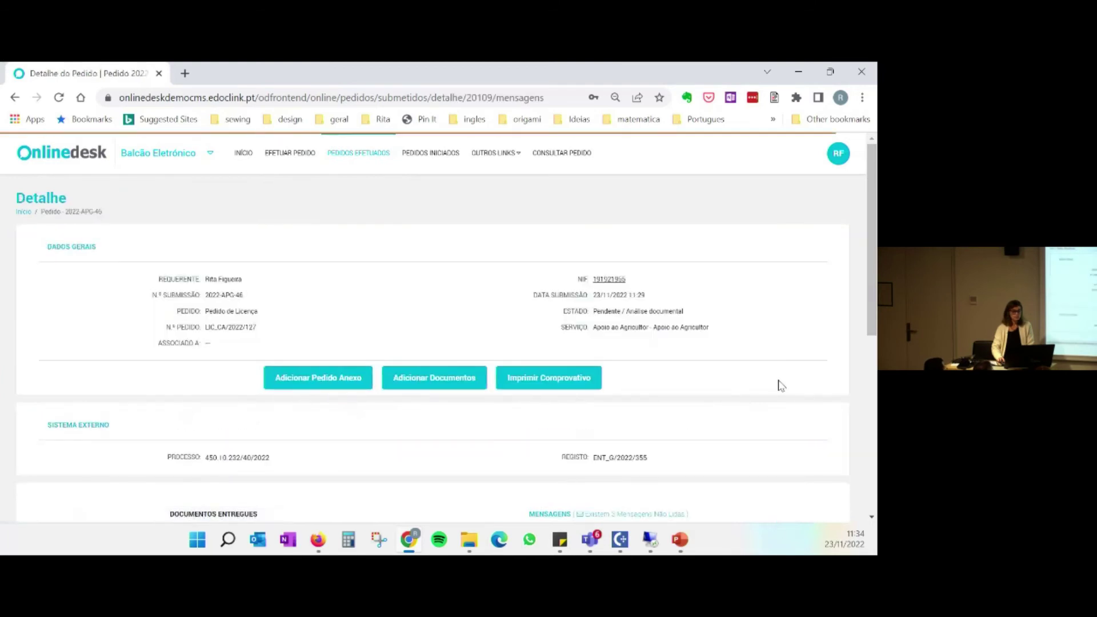
scroll(503, 403, down, 3)
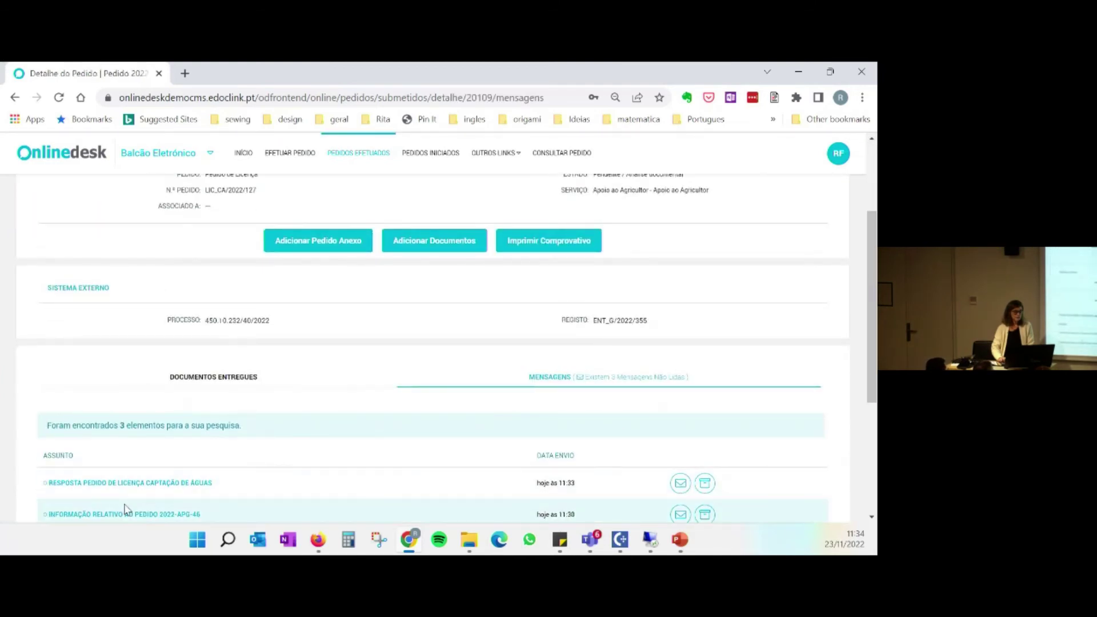
Open the message "Resposta Pedido de licença captação de águas" and read its text and attachments section
click(123, 485)
scroll(375, 445, down, 2)
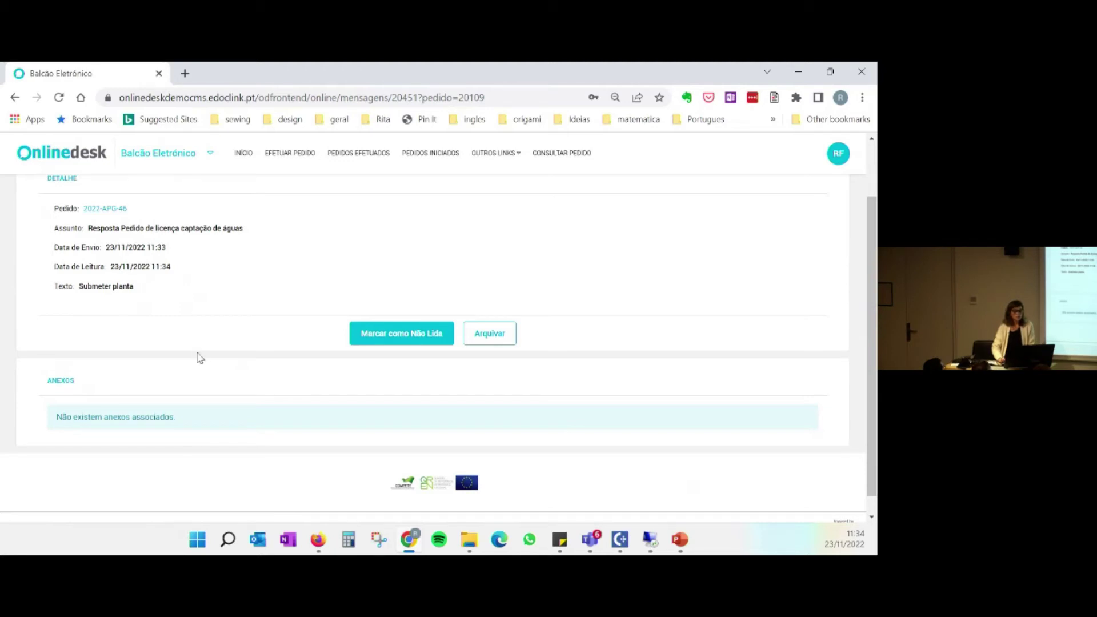
scroll(202, 361, up, 2)
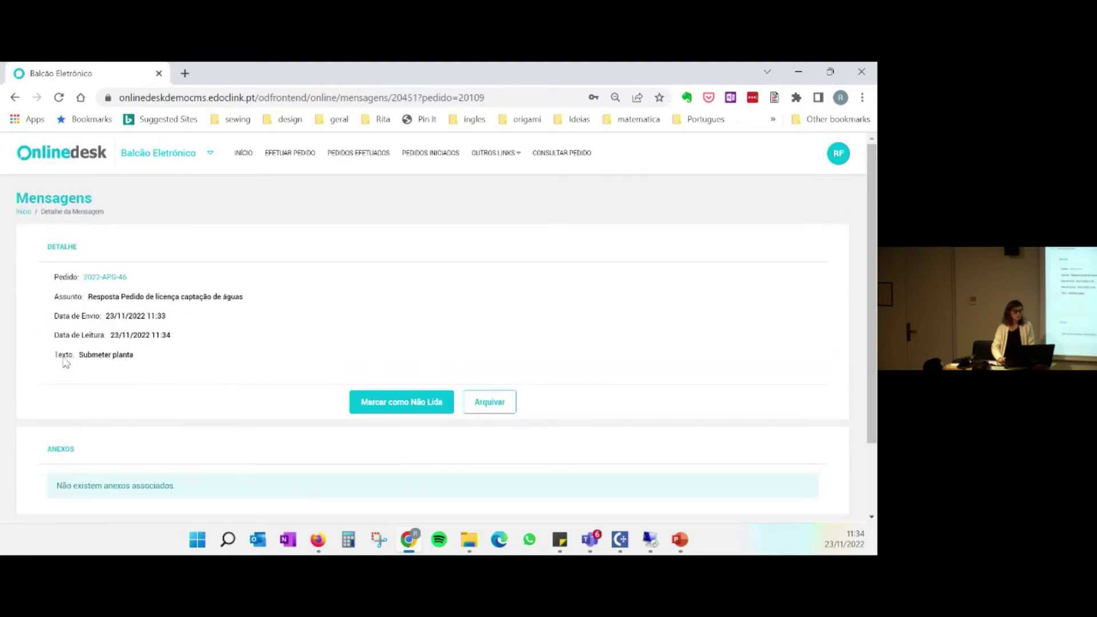
Open the request linked in the message and start adding documents to it
click(105, 278)
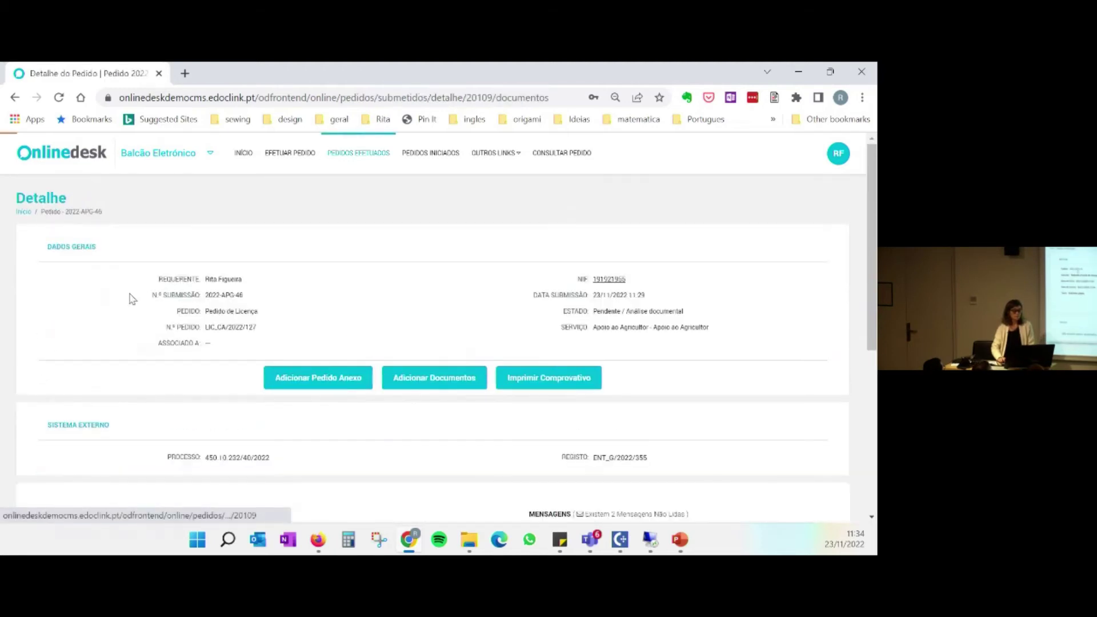
click(436, 378)
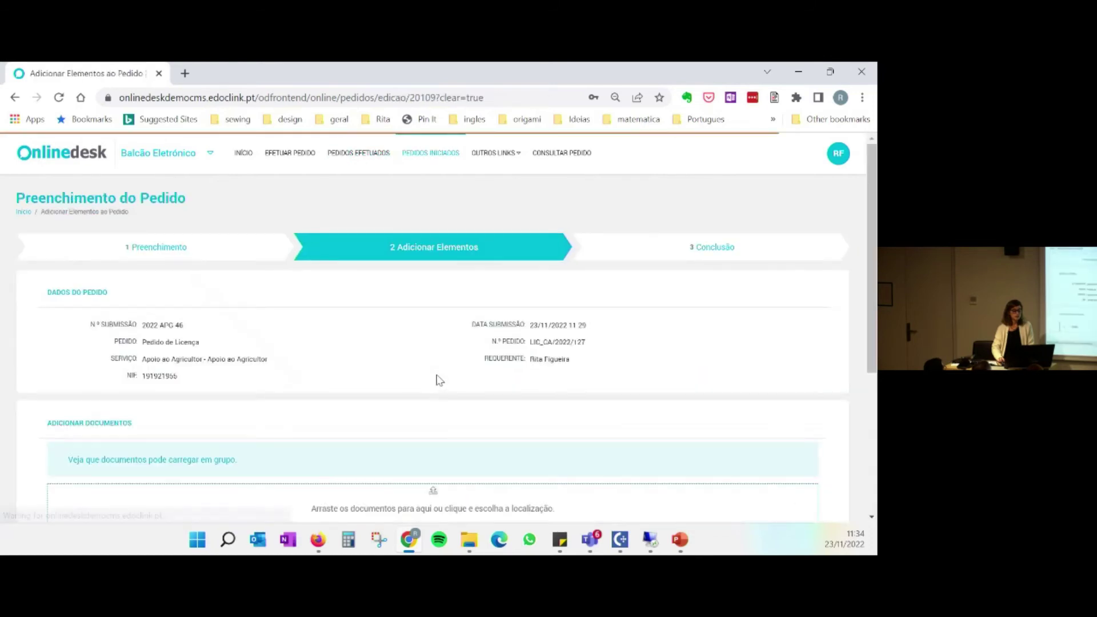
scroll(440, 381, down, 3)
scroll(438, 380, down, 2)
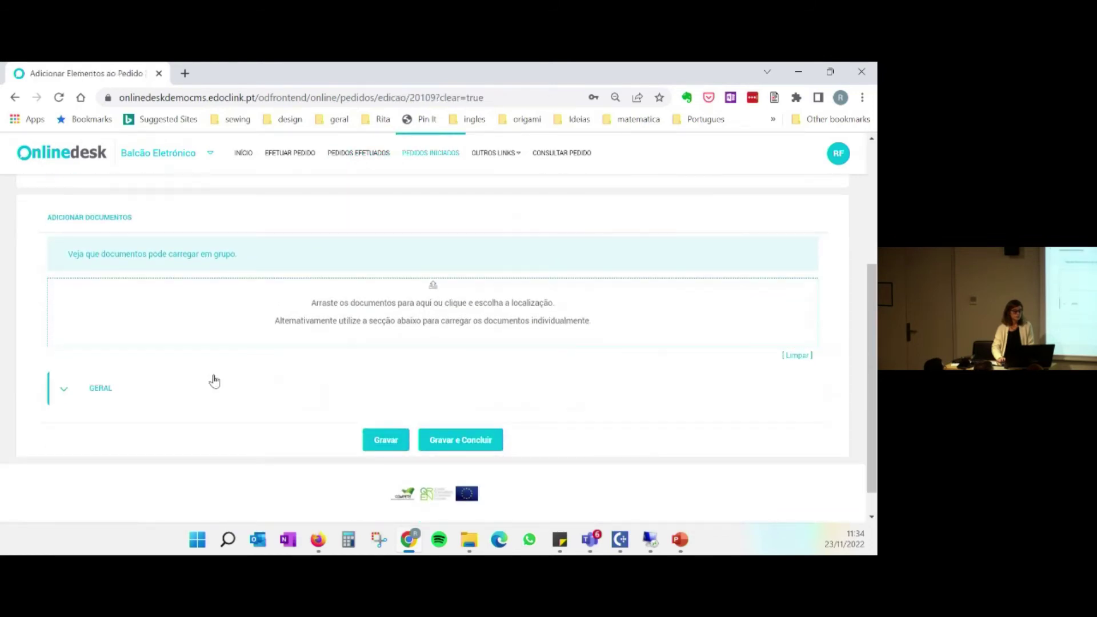
Attach Planta.pdf under Documentos diversos in the Geral section, then save and conclude the submission
click(64, 393)
scroll(191, 406, down, 4)
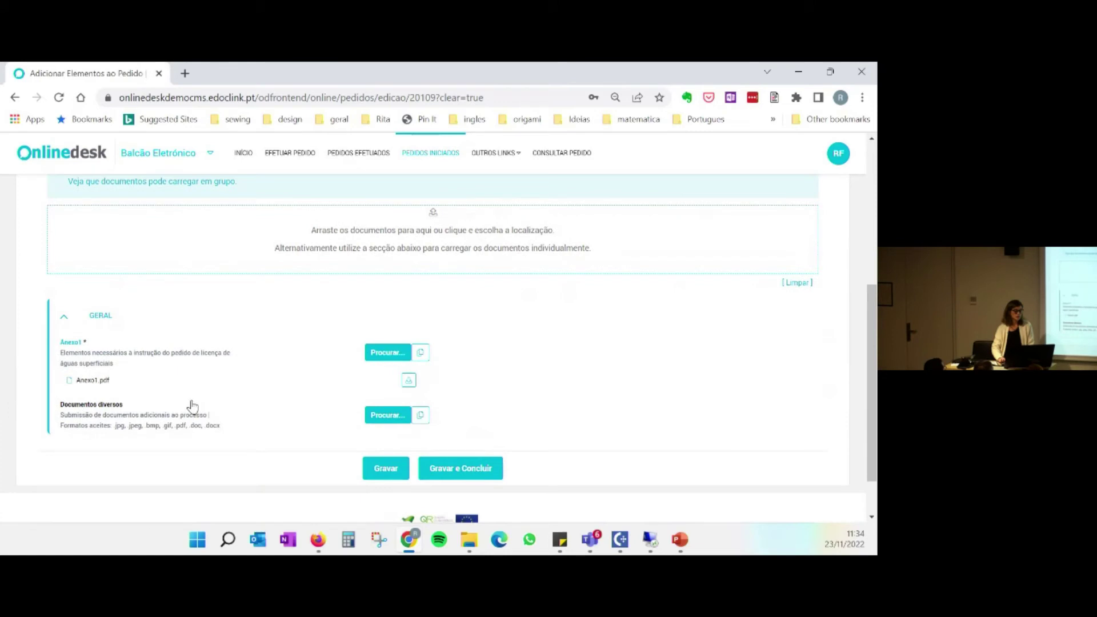
click(399, 356)
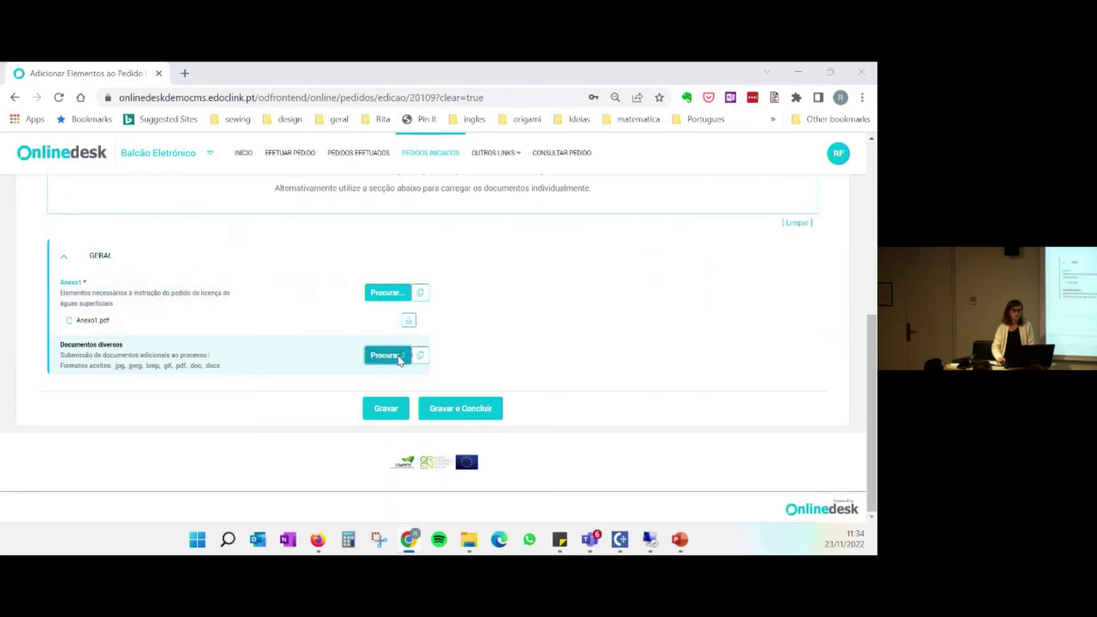
click(238, 194)
click(450, 369)
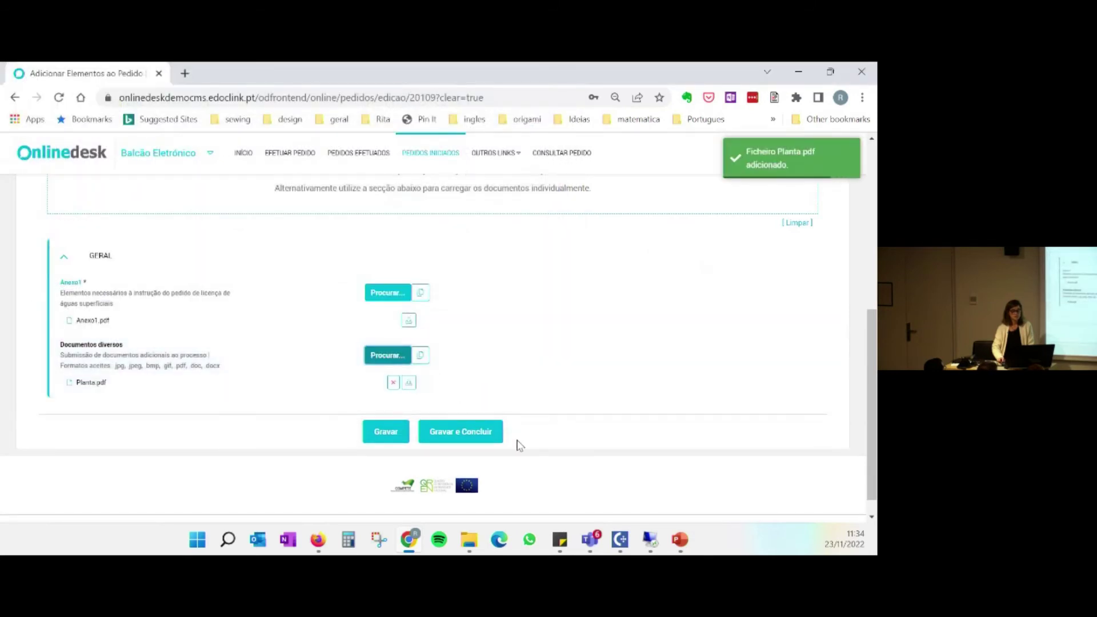
click(481, 432)
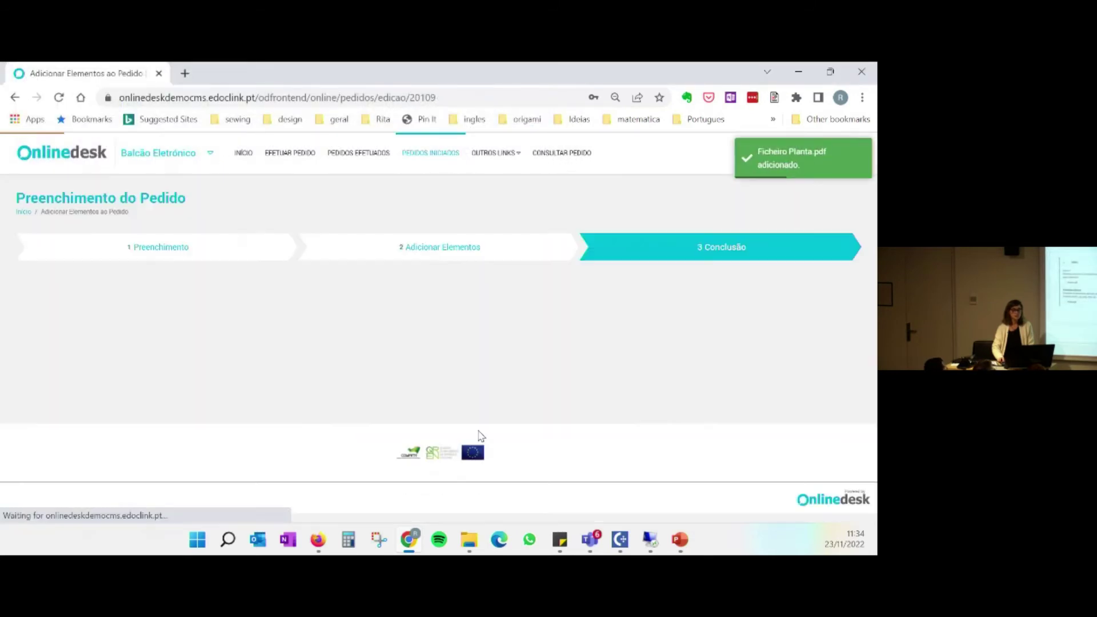
Switch back to the edoclink flow, reload it and review the documents and stages
click(652, 543)
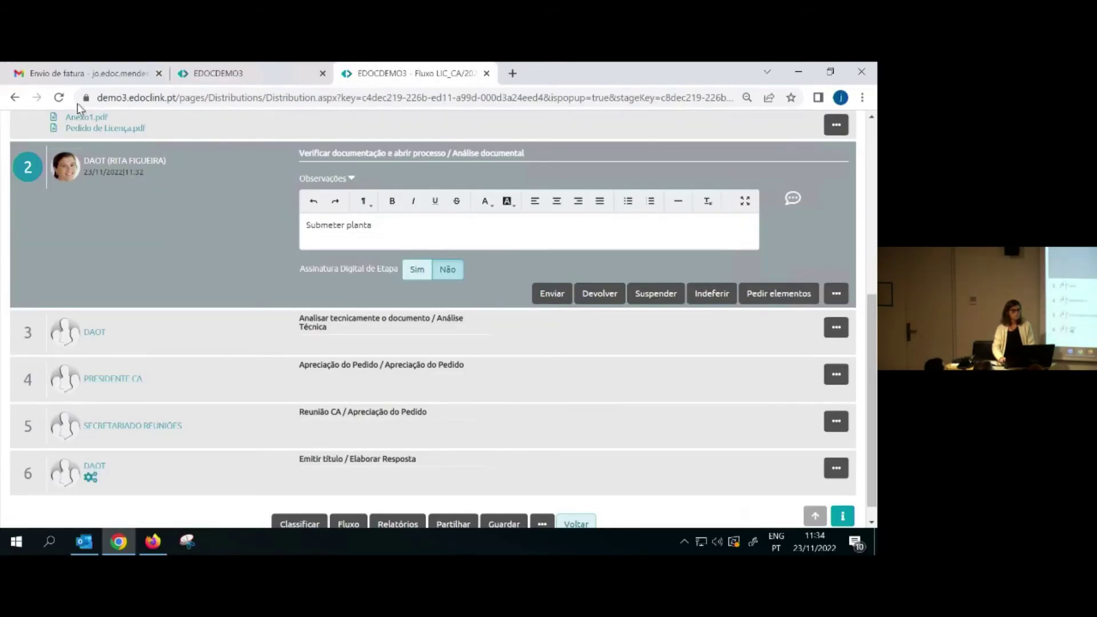
click(59, 98)
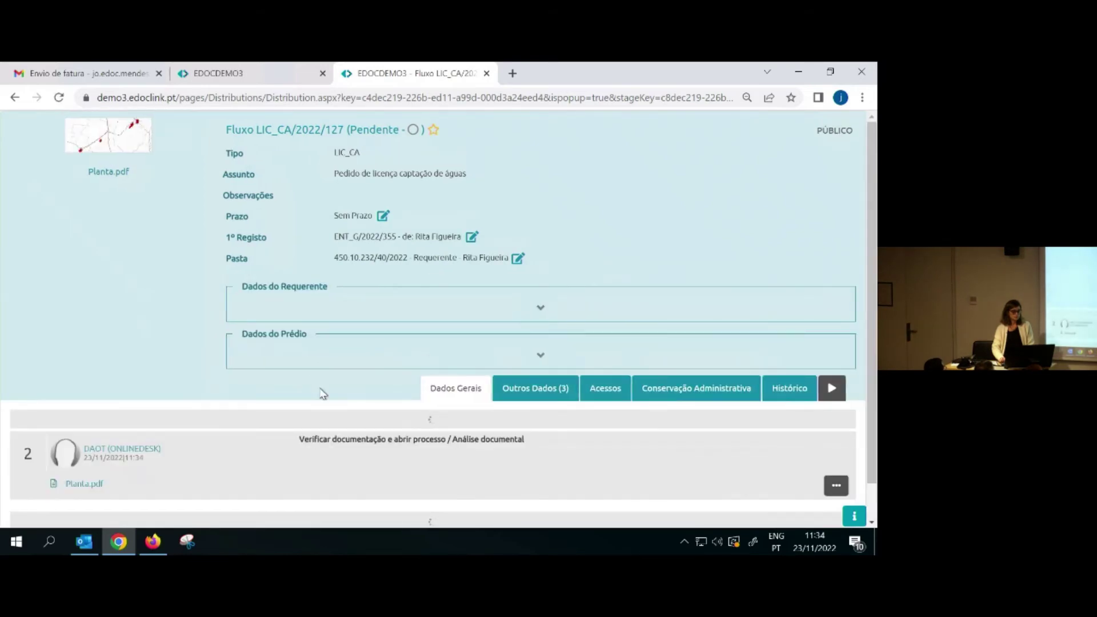
scroll(323, 393, down, 2)
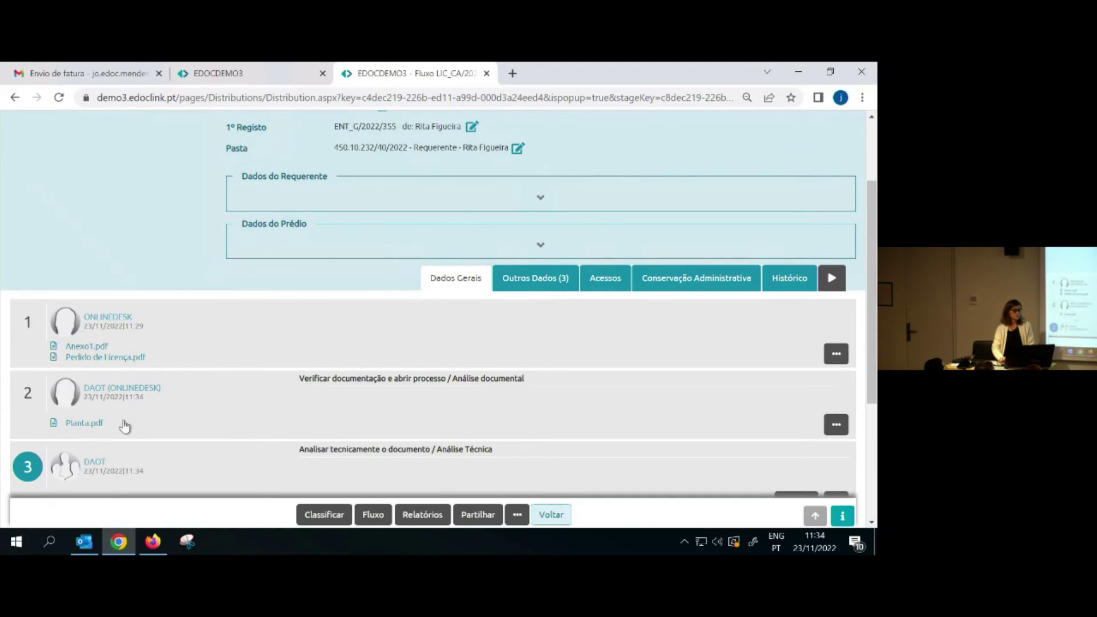
scroll(135, 411, down, 1)
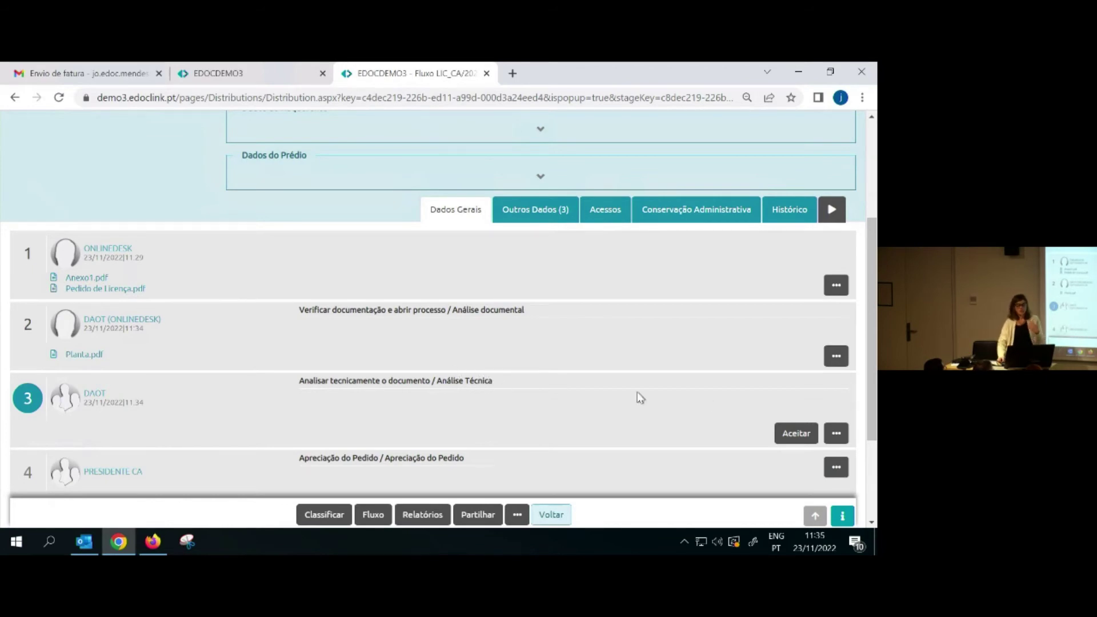
Accept the Análise Técnica stage, insert the predefined observation "Emitir Licença" and send the stage
click(796, 435)
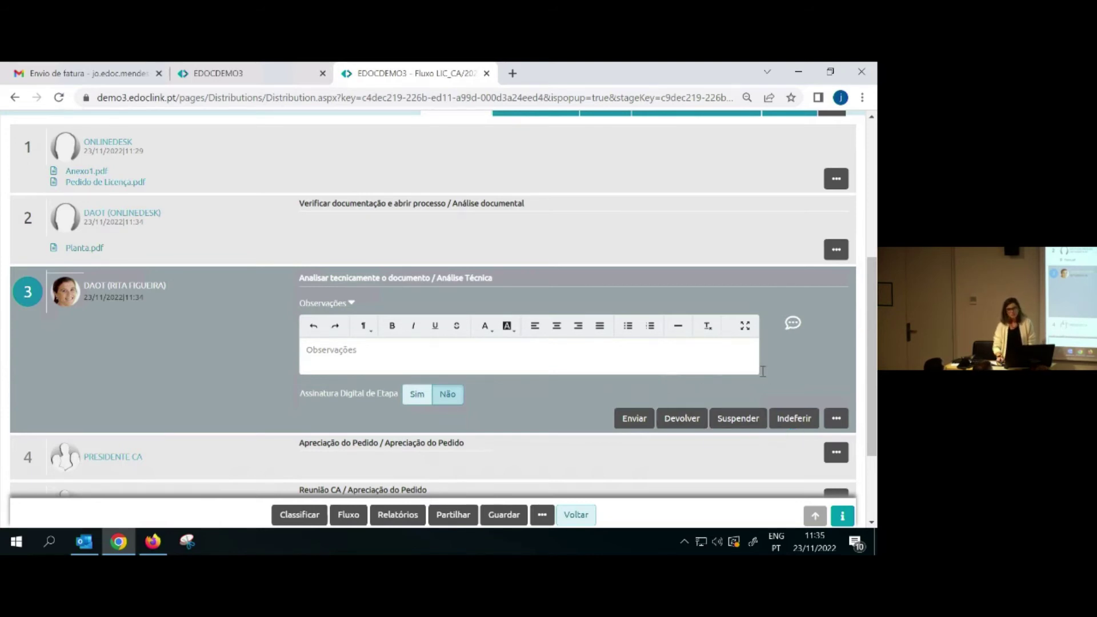
click(792, 324)
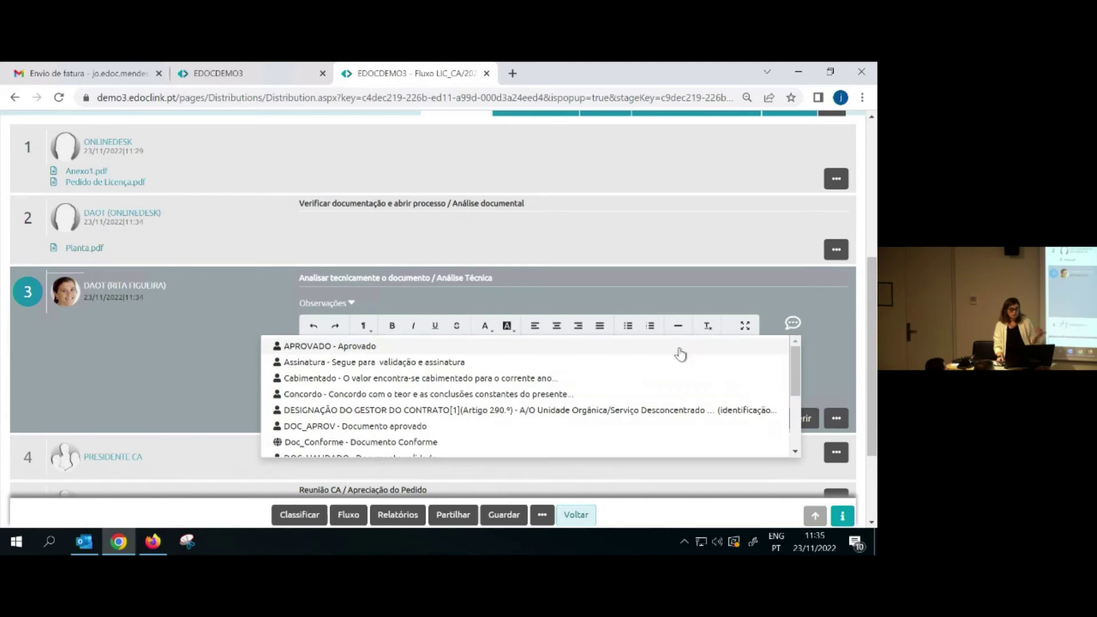
scroll(644, 372, down, 5)
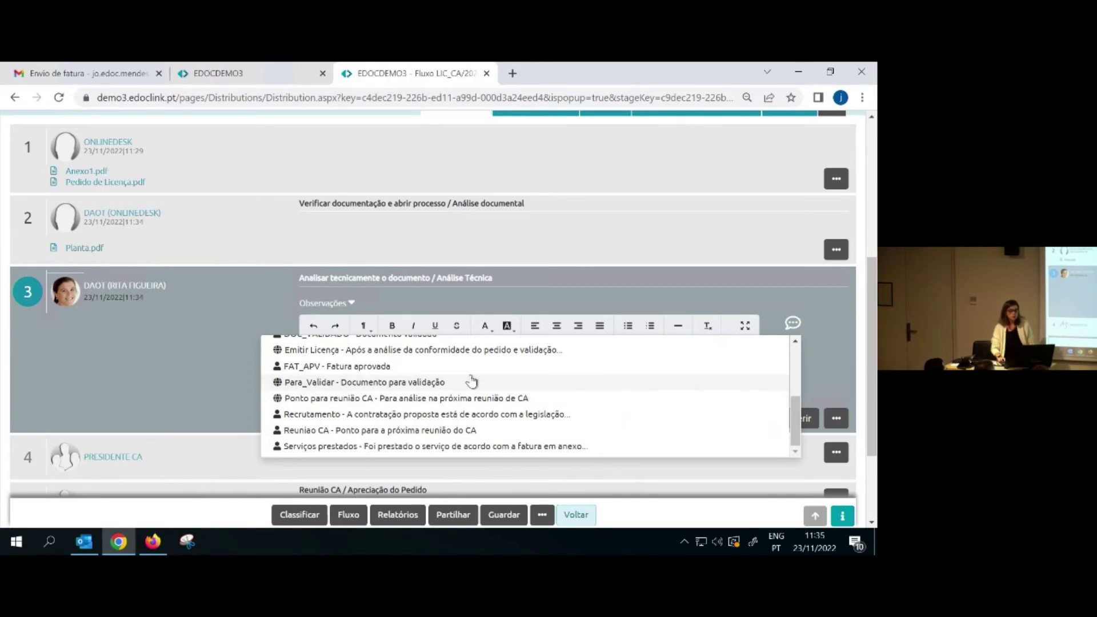
click(476, 351)
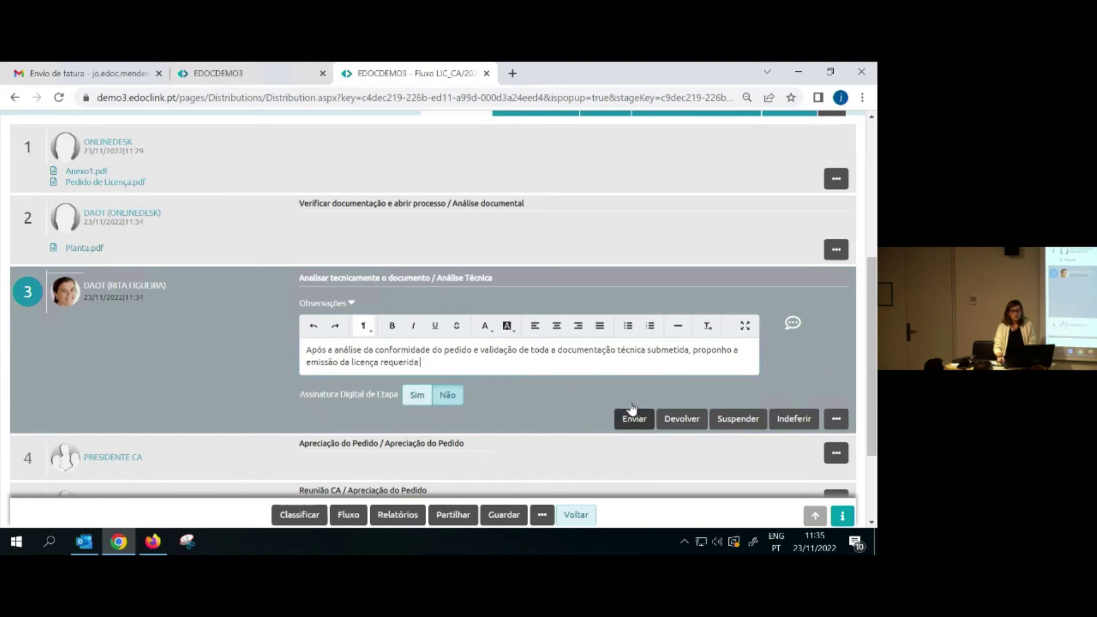
click(634, 421)
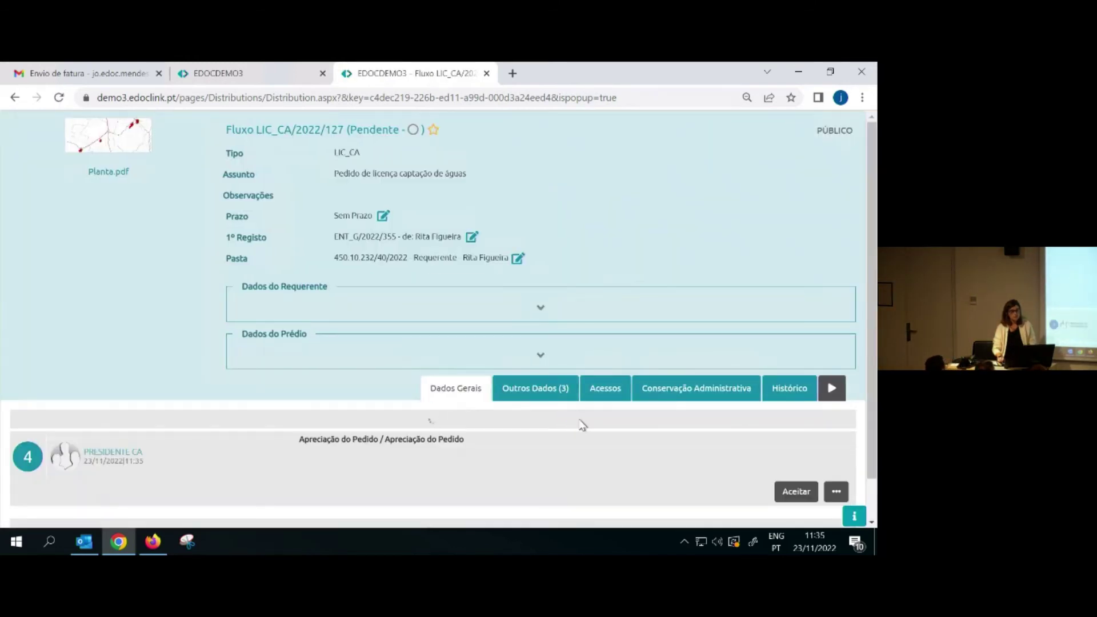
Accept the Presidente CA's Apreciação do Pedido stage, insert the predefined observation "Ponto para reunião CA" and send it
scroll(607, 460, down, 5)
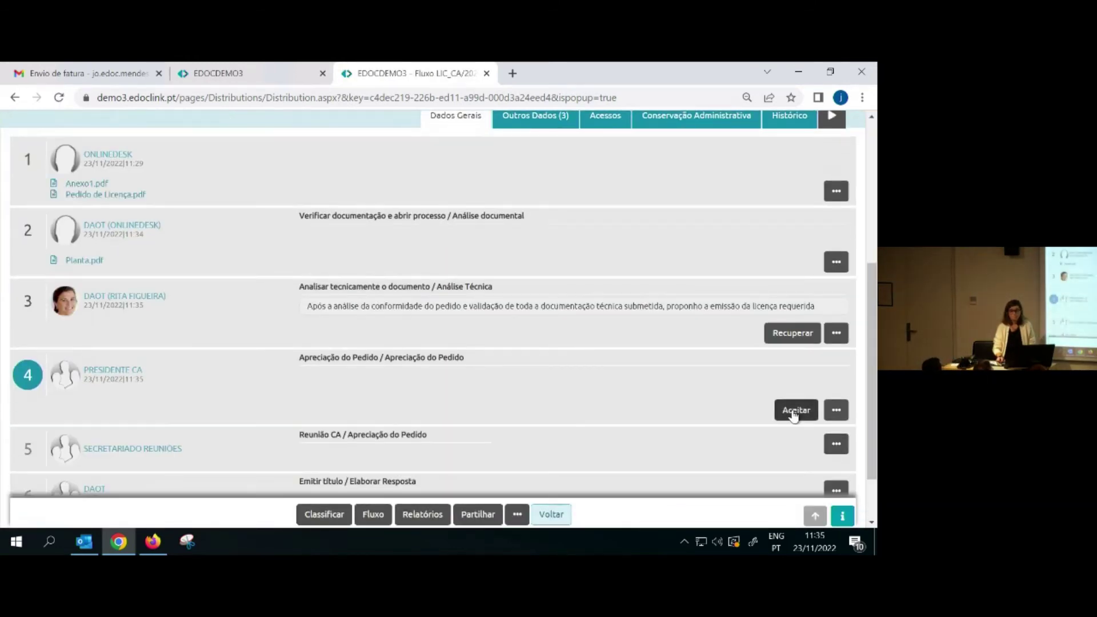
click(795, 410)
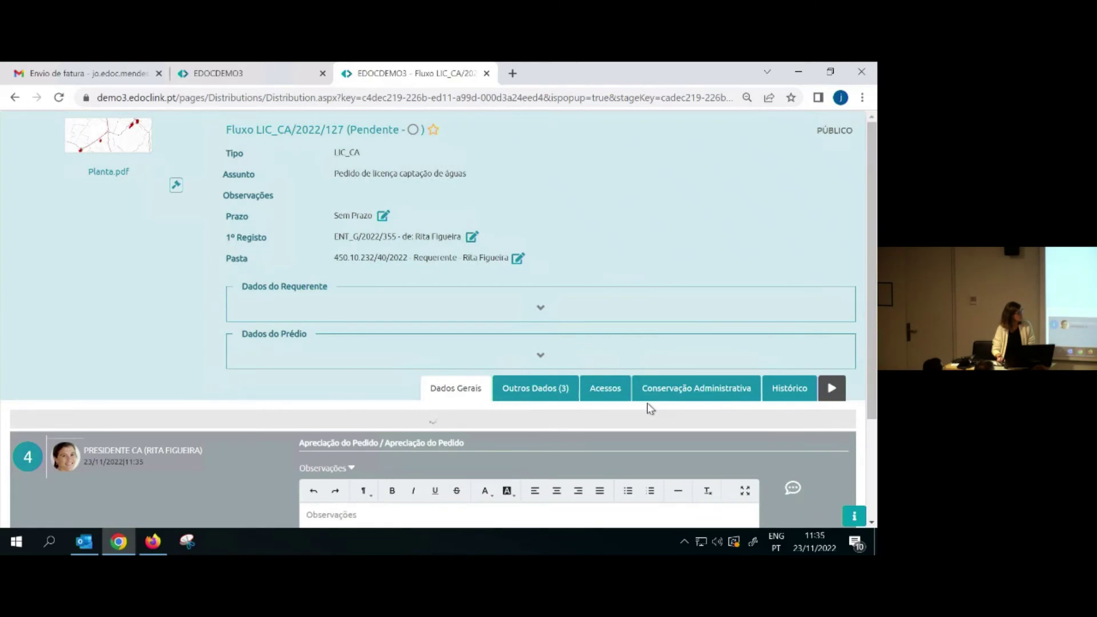
scroll(650, 408, down, 5)
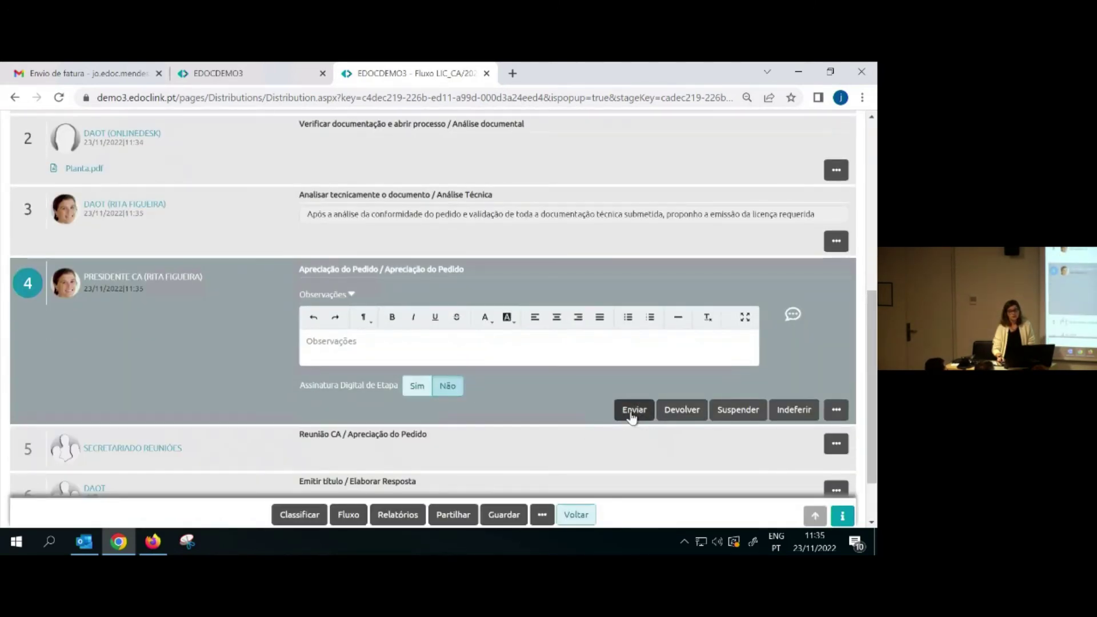
click(792, 316)
scroll(560, 354, down, 2)
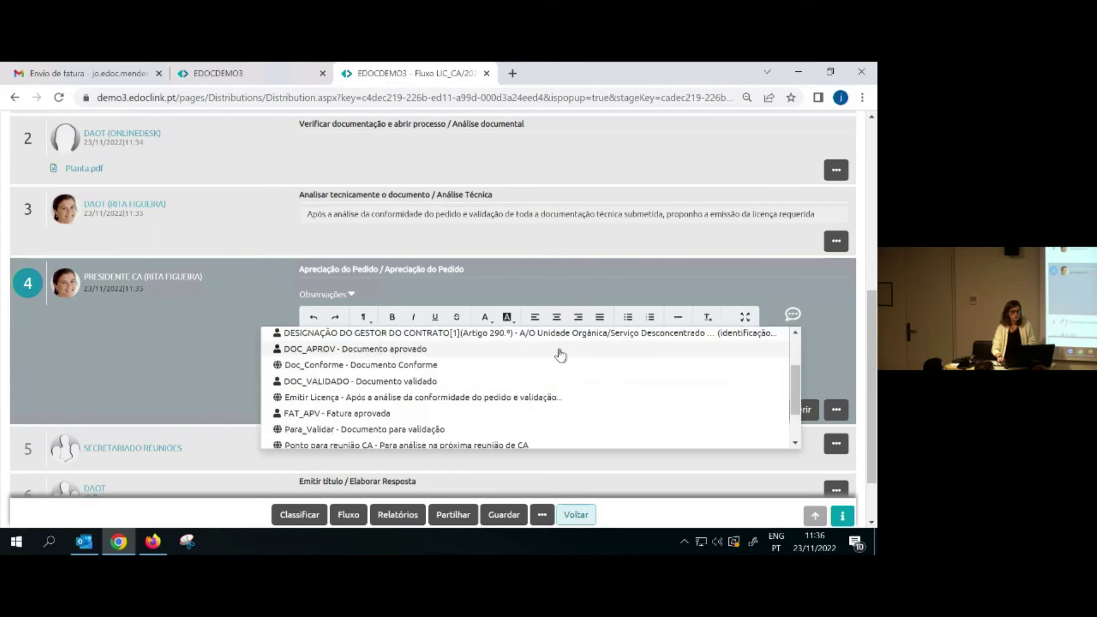
scroll(560, 356, down, 1)
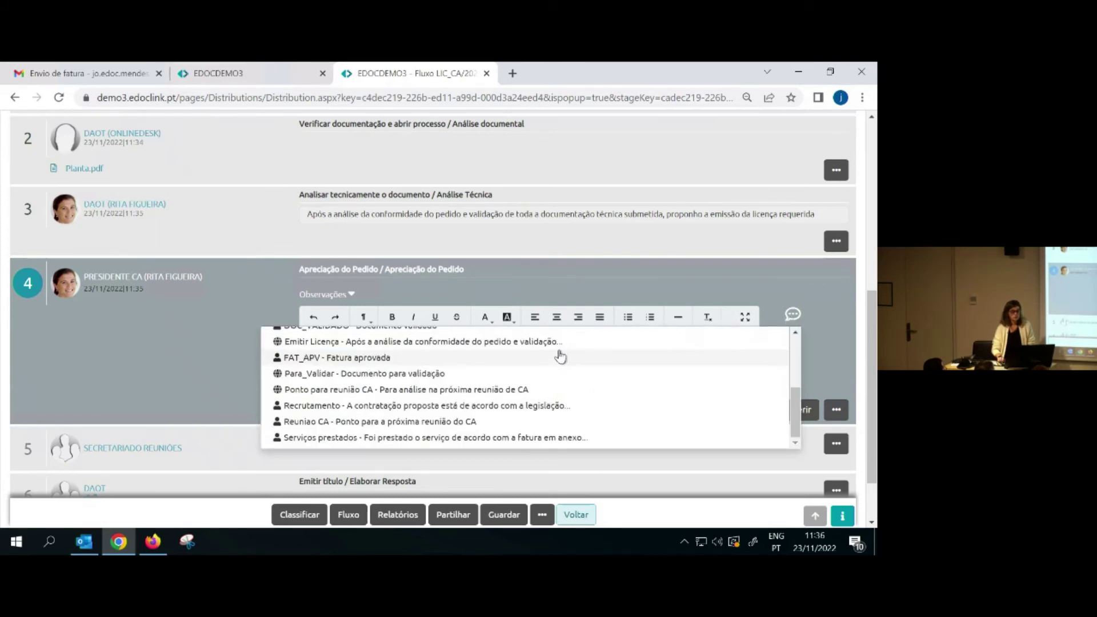
click(450, 390)
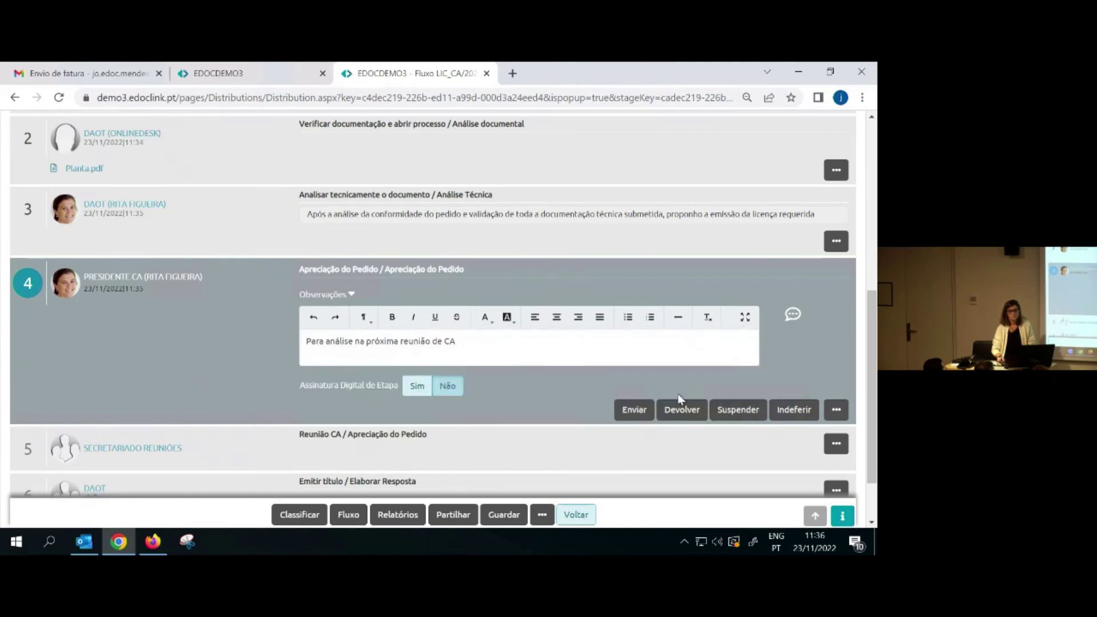
click(631, 414)
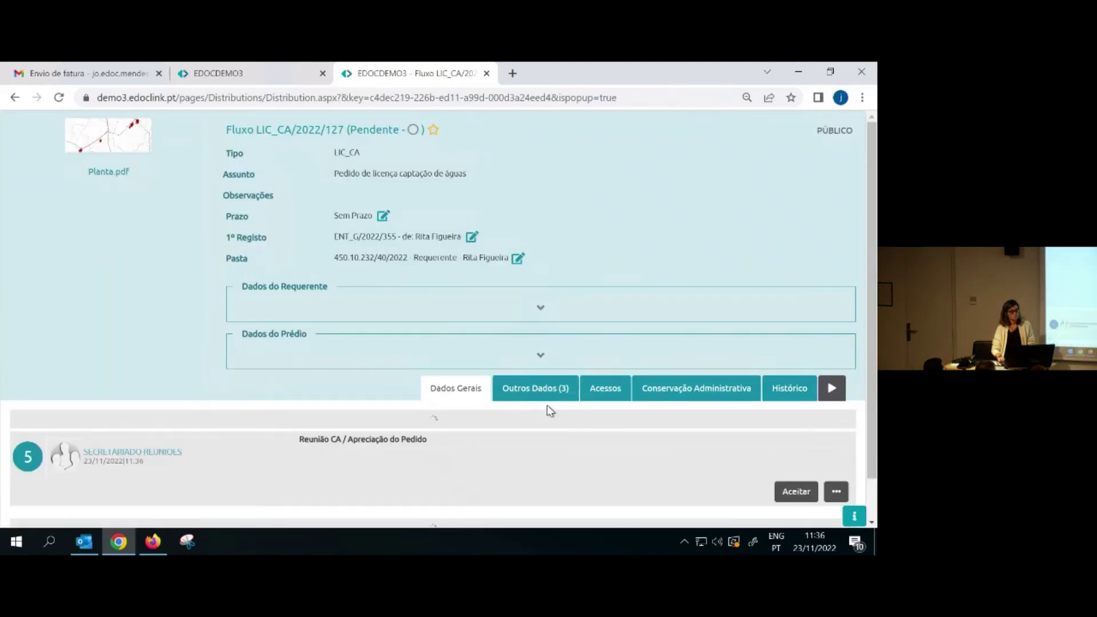
Check the flow's stages through Emitir título and switch to the presentation slides
scroll(546, 405, down, 6)
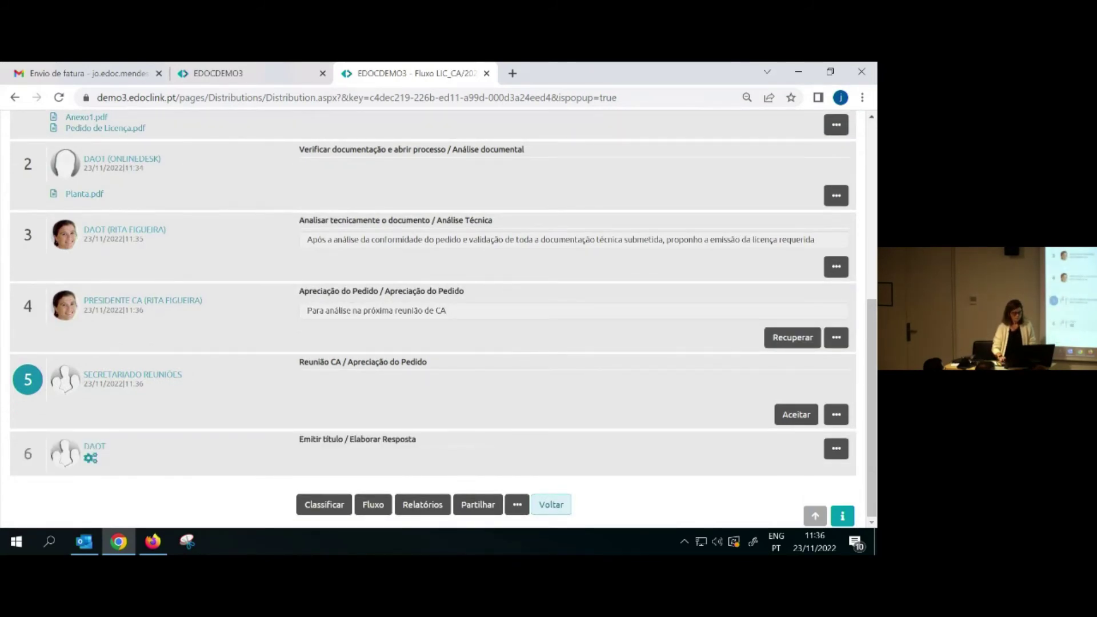
key(alt+Tab)
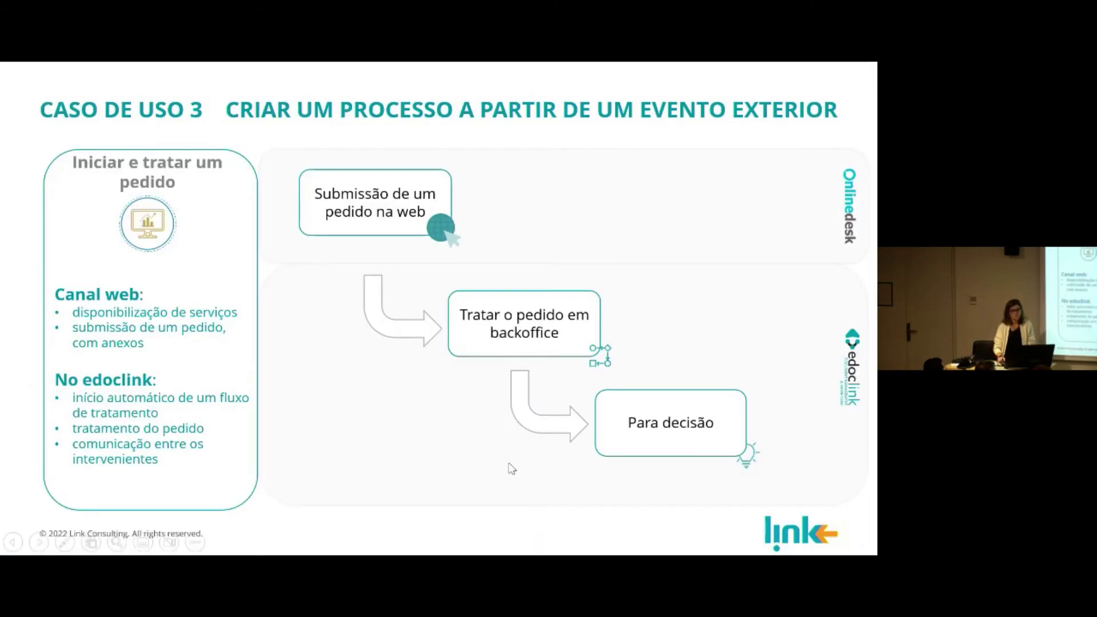
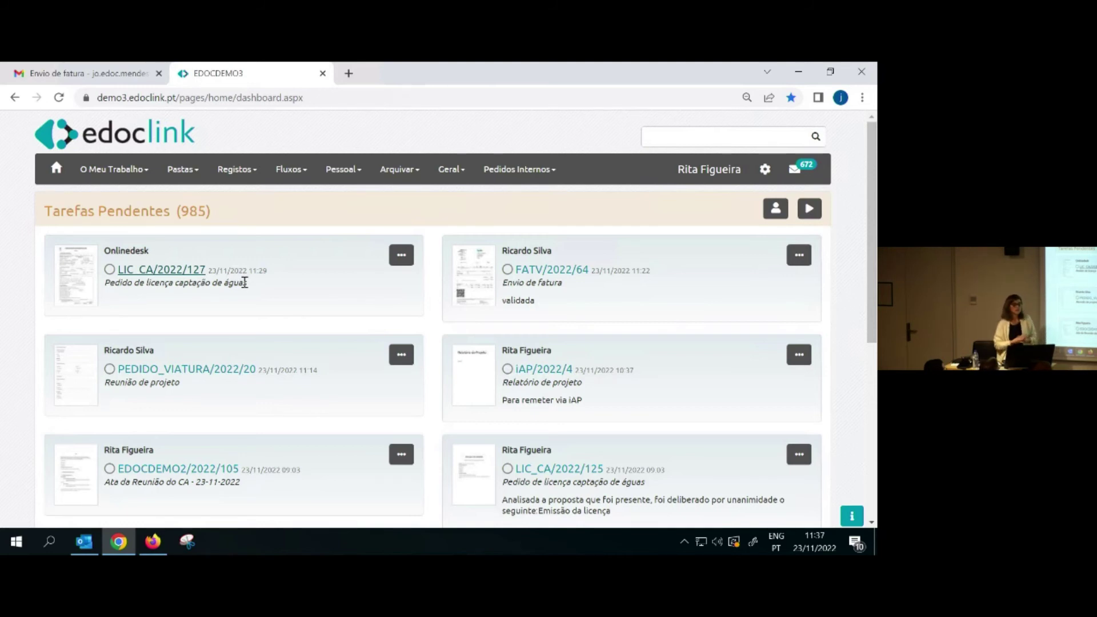
Open the meeting preparation page in edoclink and look through the listed CA Mensal meetings
click(104, 183)
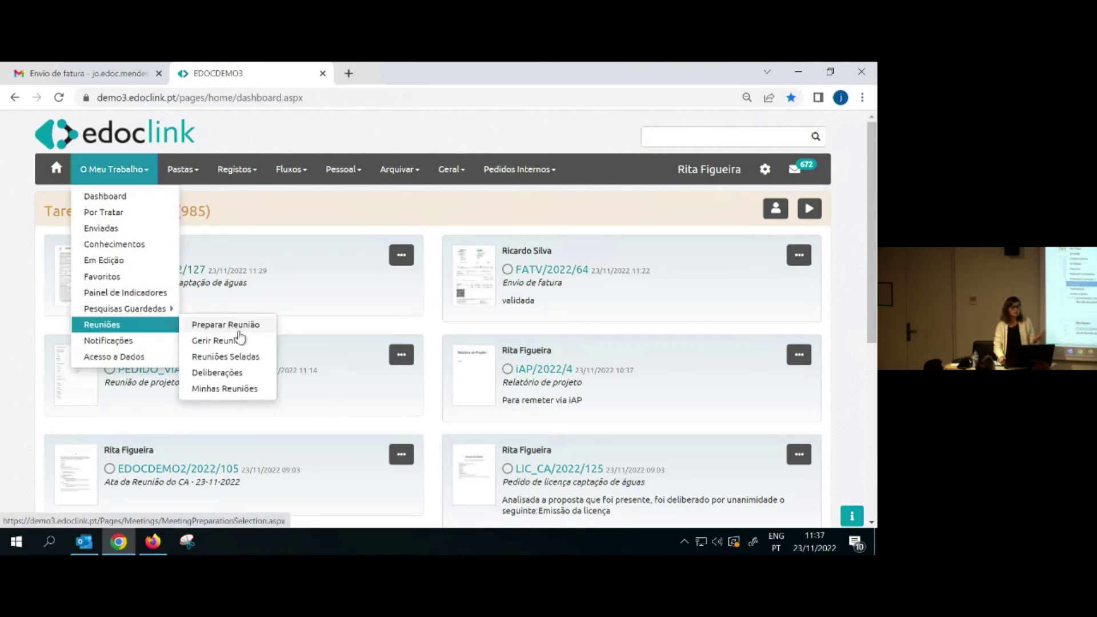
click(237, 328)
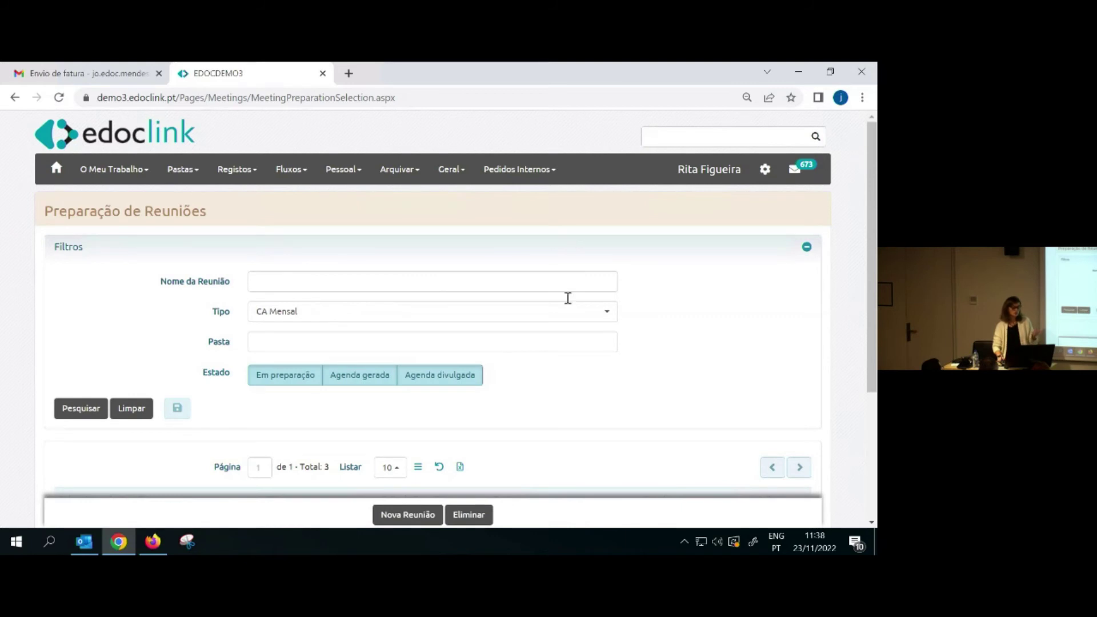
scroll(610, 415, down, 1)
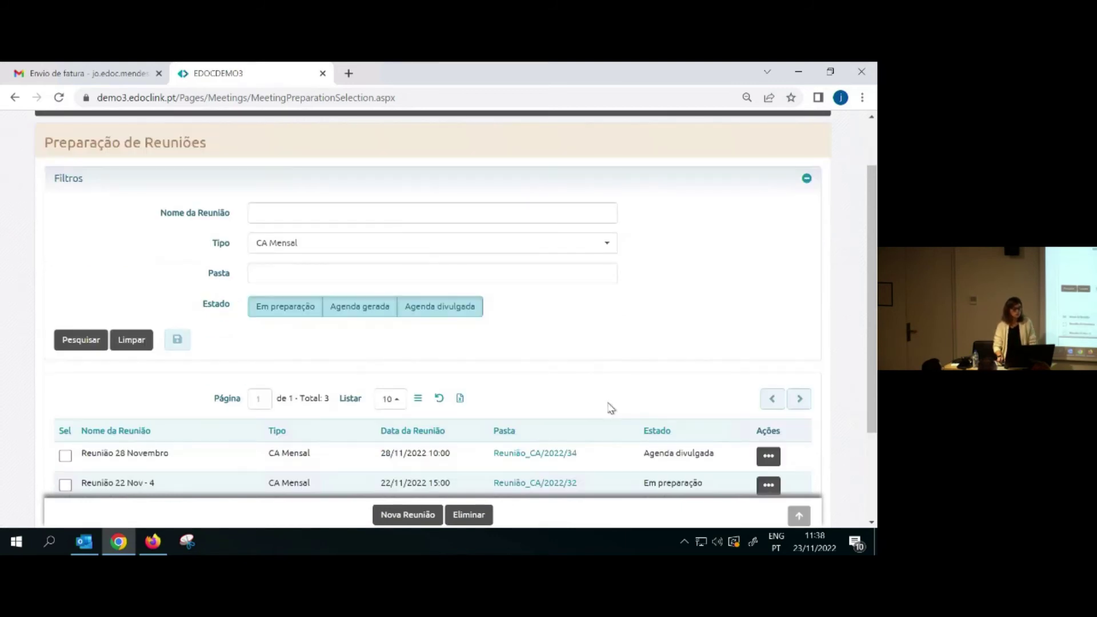
scroll(610, 407, down, 1)
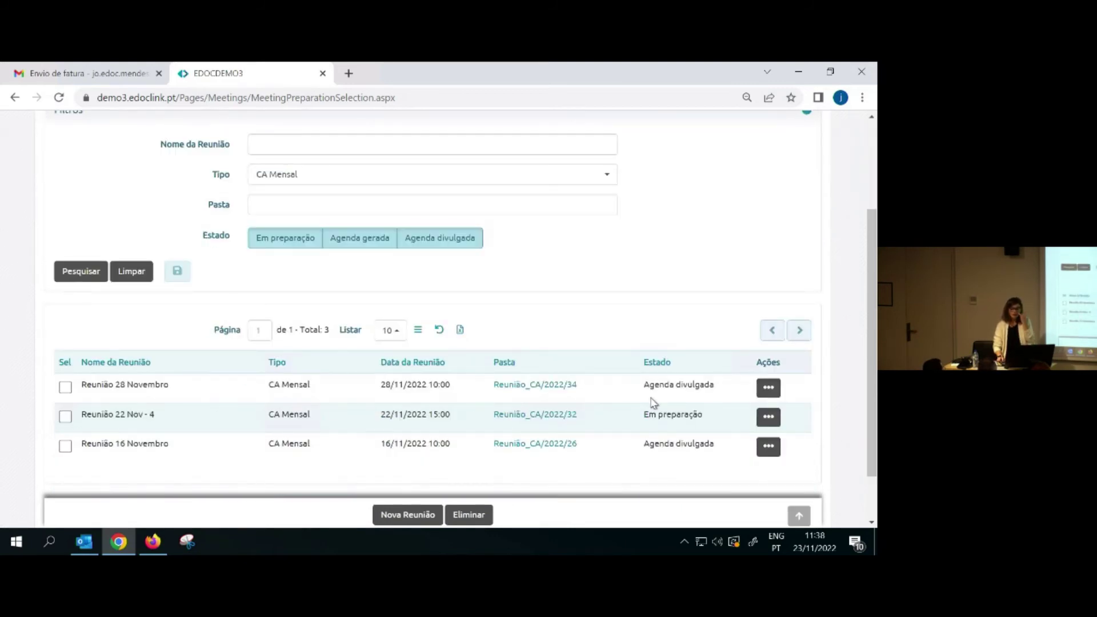
Open the meeting "Reunião 28 Novembro" for preparation
click(768, 422)
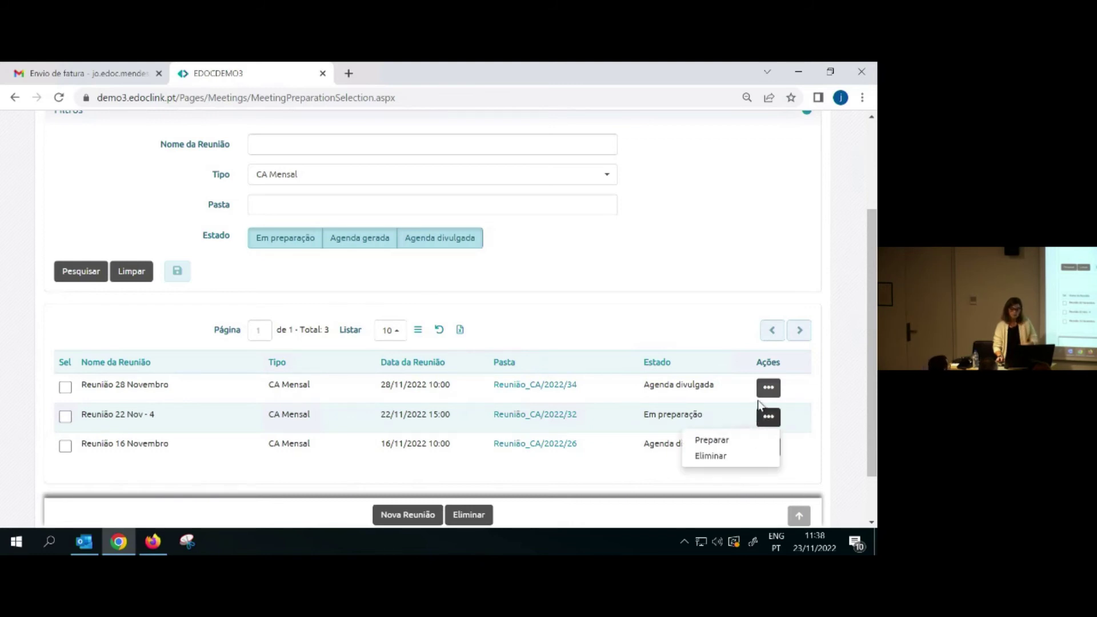
click(768, 388)
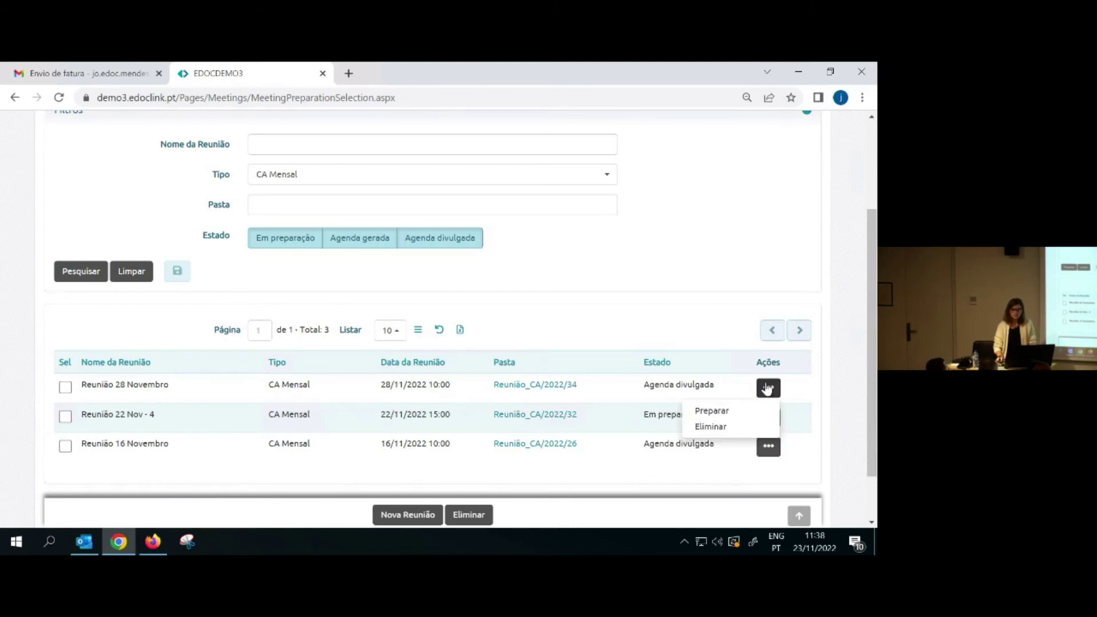
click(723, 412)
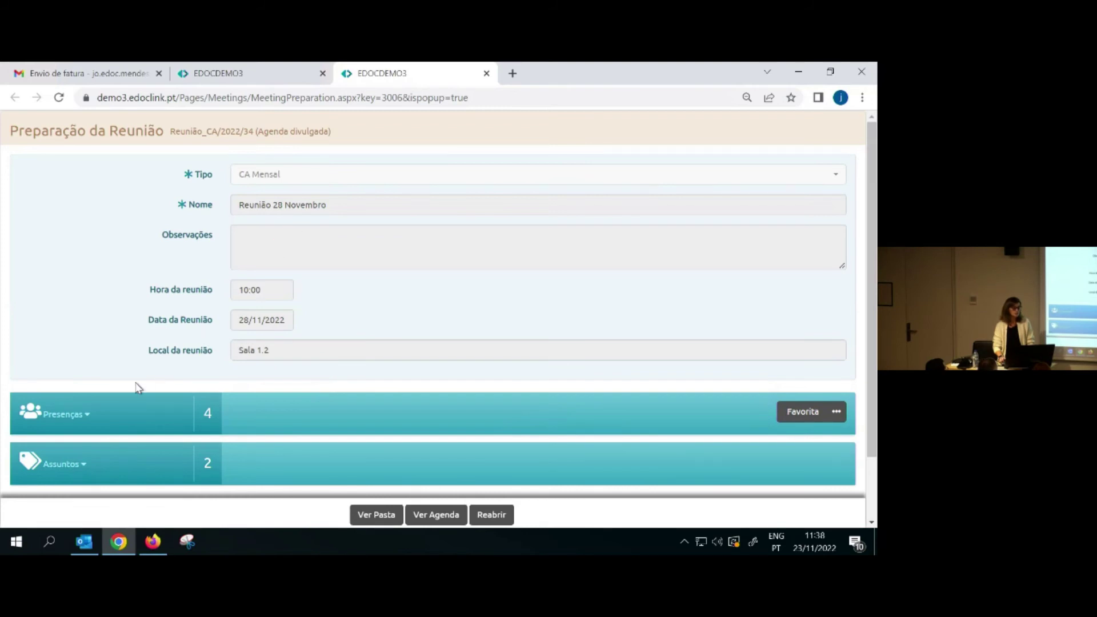
Expand the meeting's Presenças section to review the attendees and collapse it again
click(69, 423)
scroll(147, 421, down, 3)
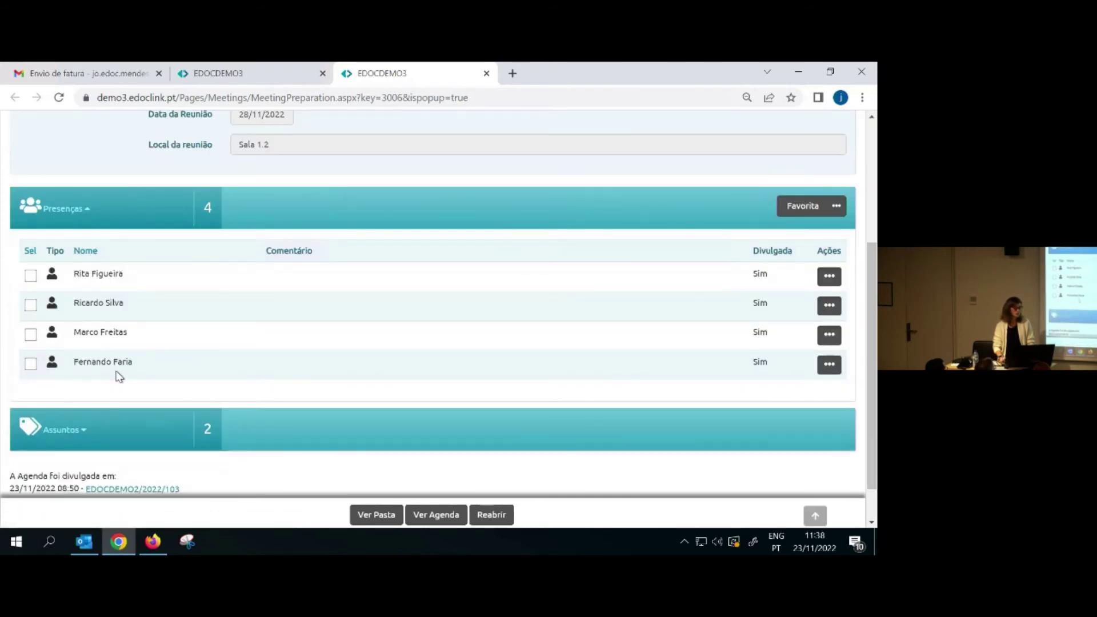
click(62, 211)
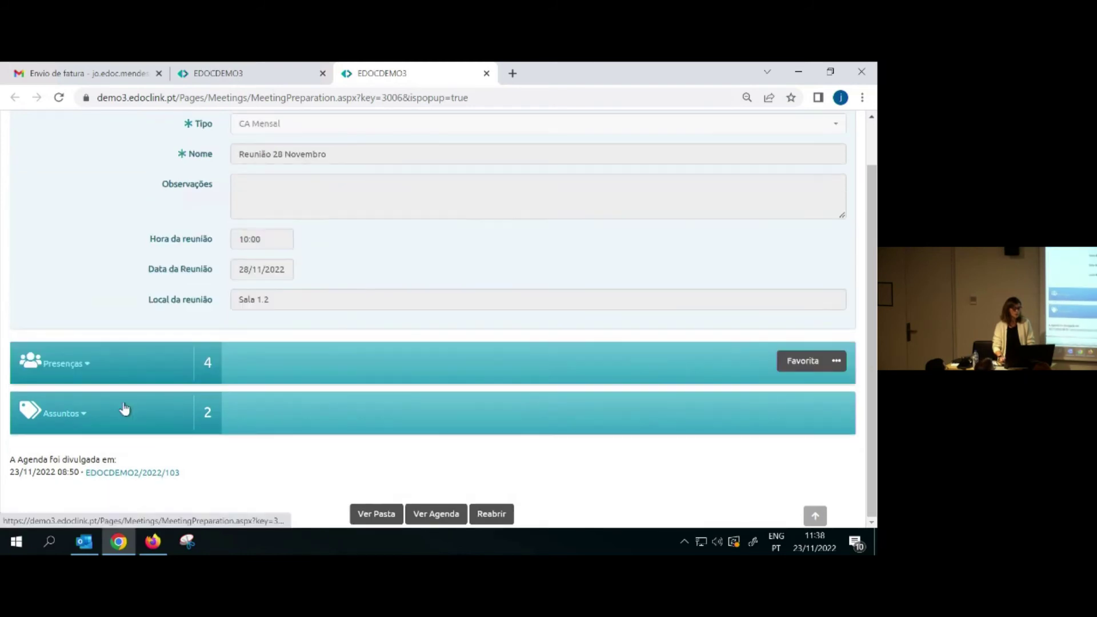
Expand the meeting's Assuntos section, view the generated agenda document and close it again
click(67, 419)
scroll(171, 410, down, 2)
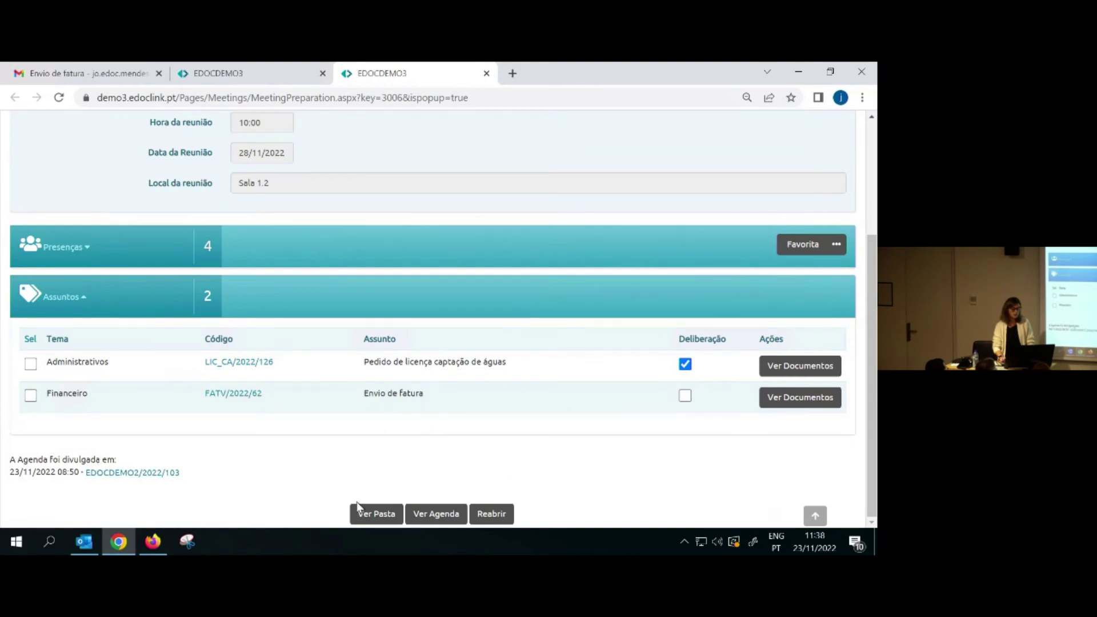
click(436, 514)
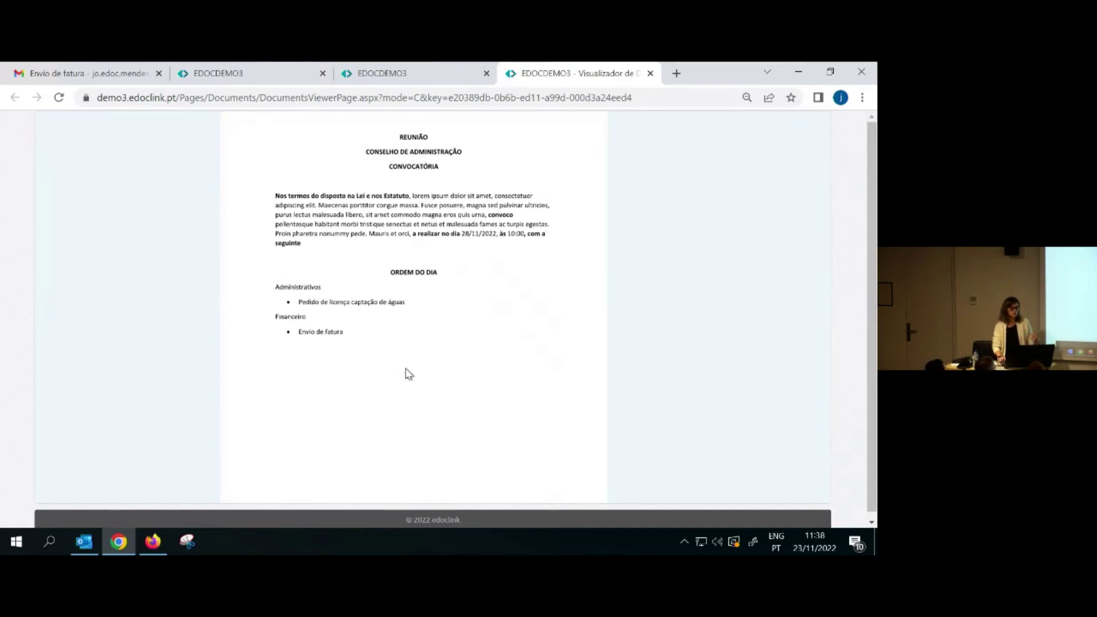
click(650, 73)
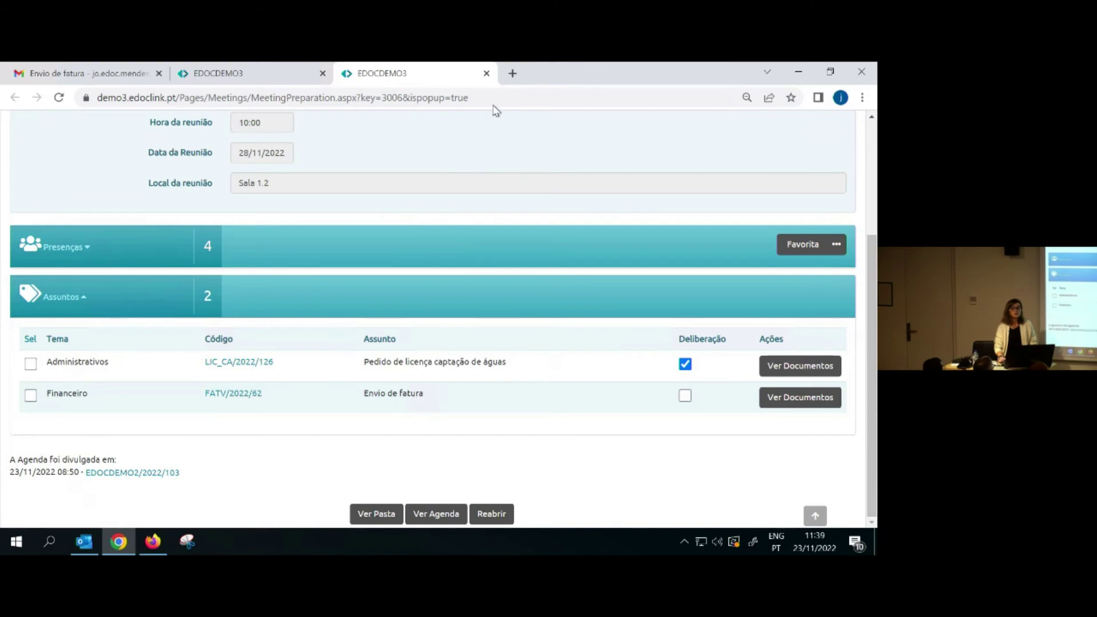
Close the meeting preparation and open "Reunião 28 Novembro" for management from the Gerir Reunião list
click(486, 73)
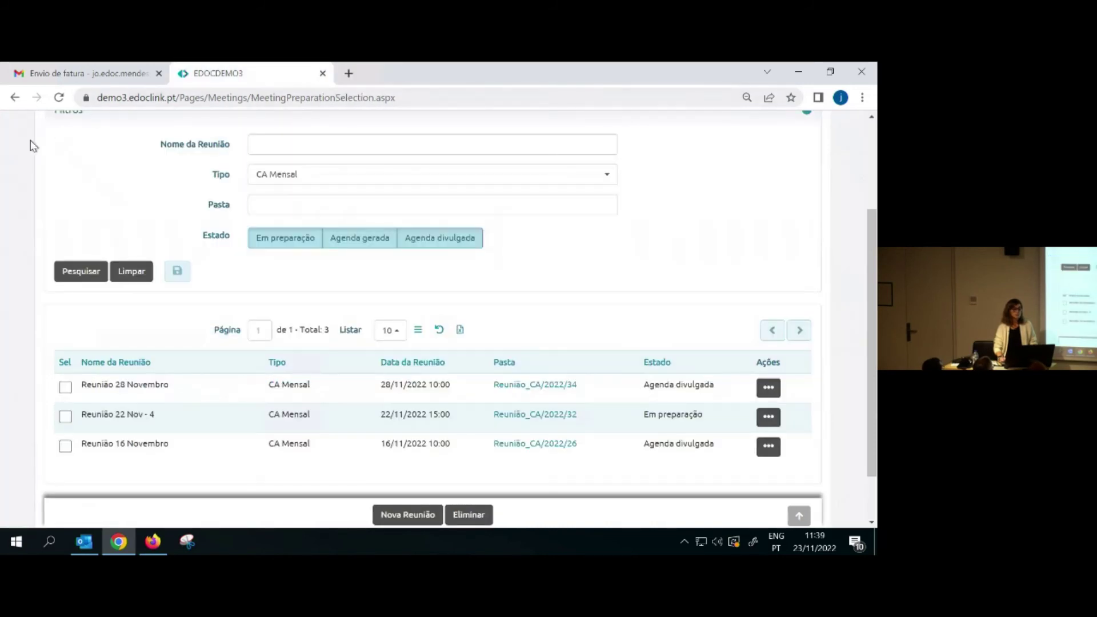
scroll(98, 177, up, 3)
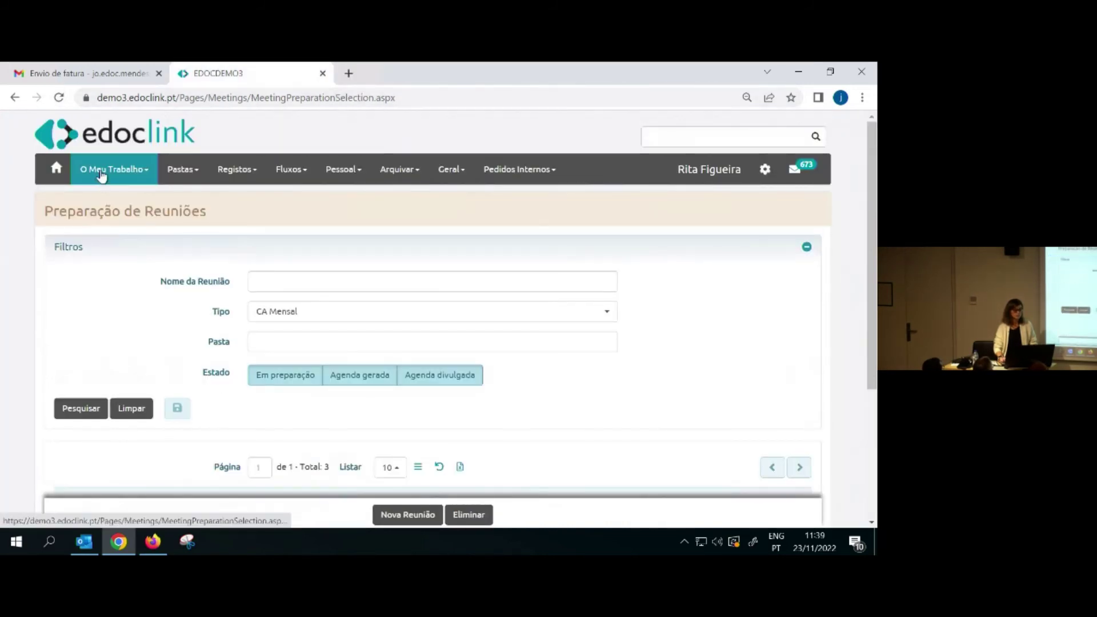
click(101, 175)
mouse_move(153, 336)
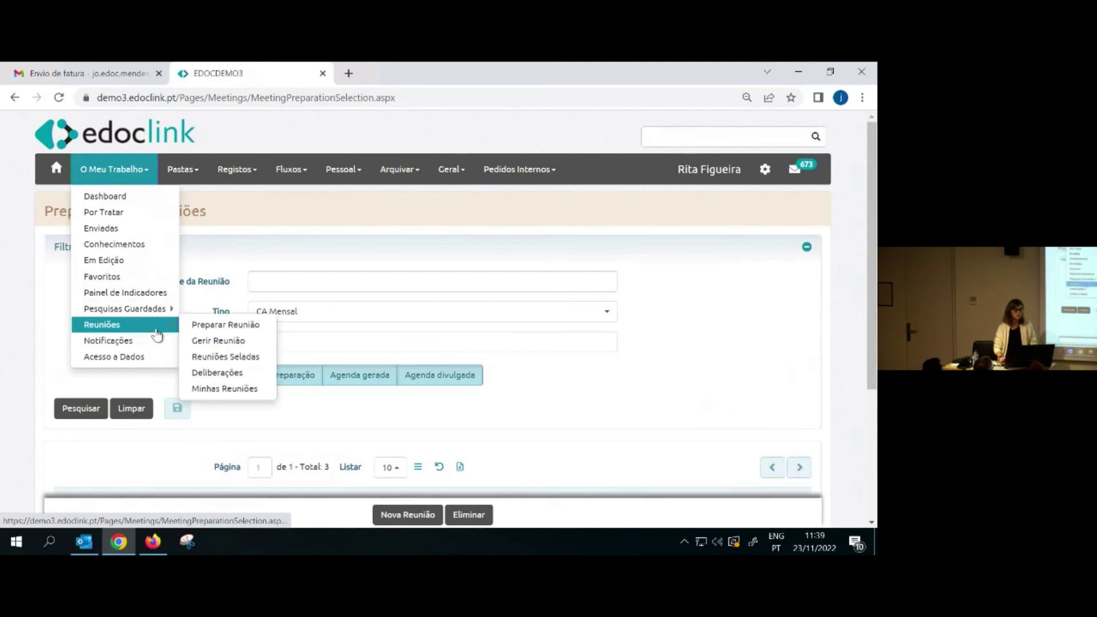
click(216, 341)
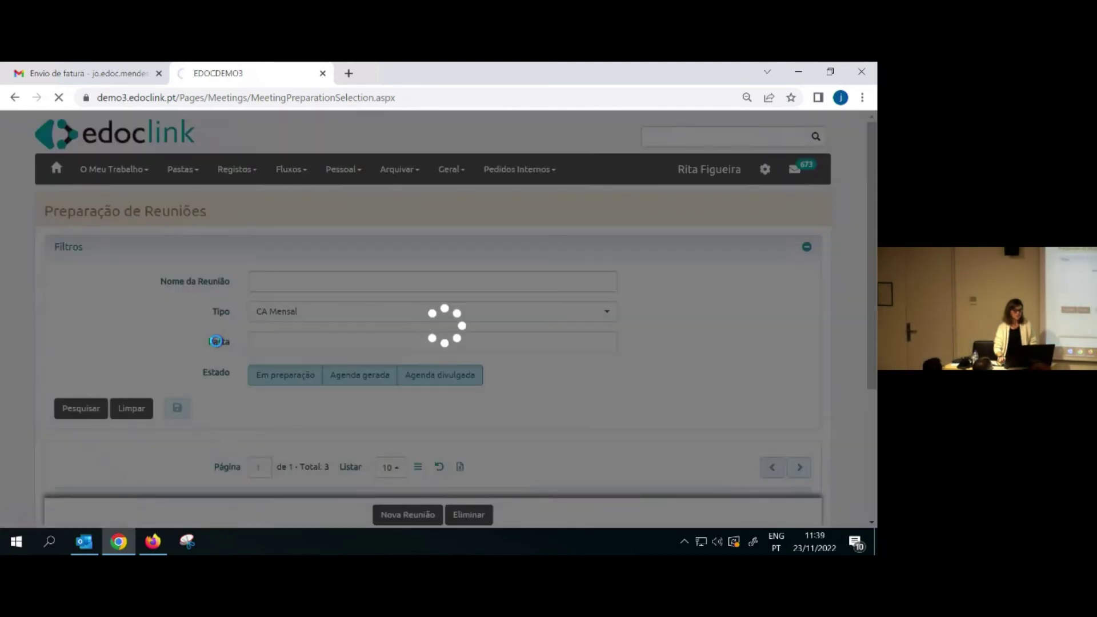
scroll(683, 379, down, 2)
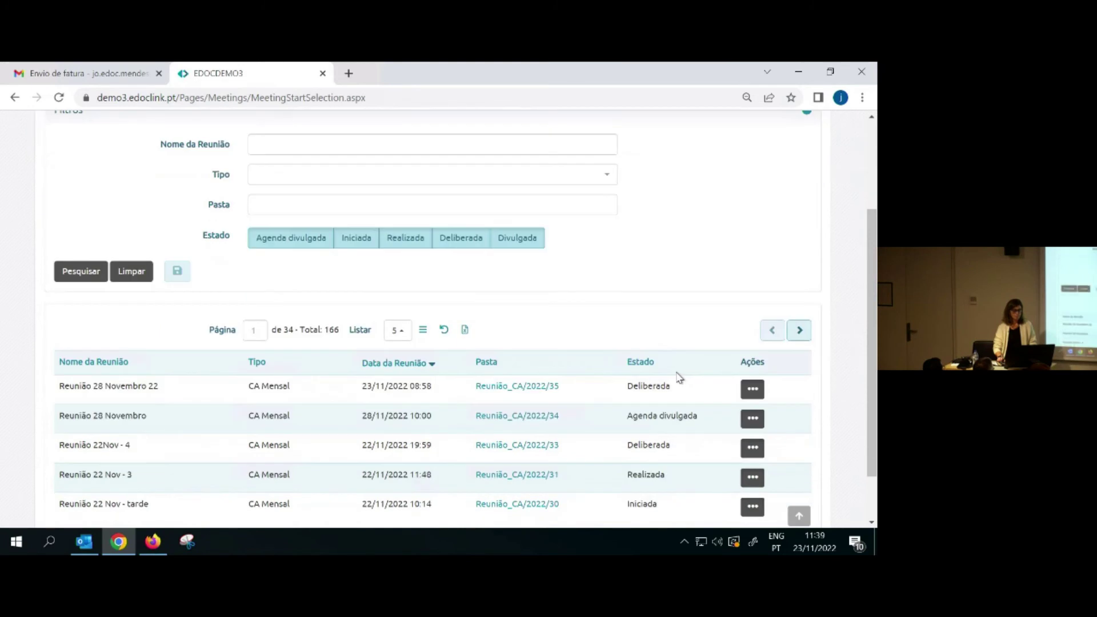
click(753, 420)
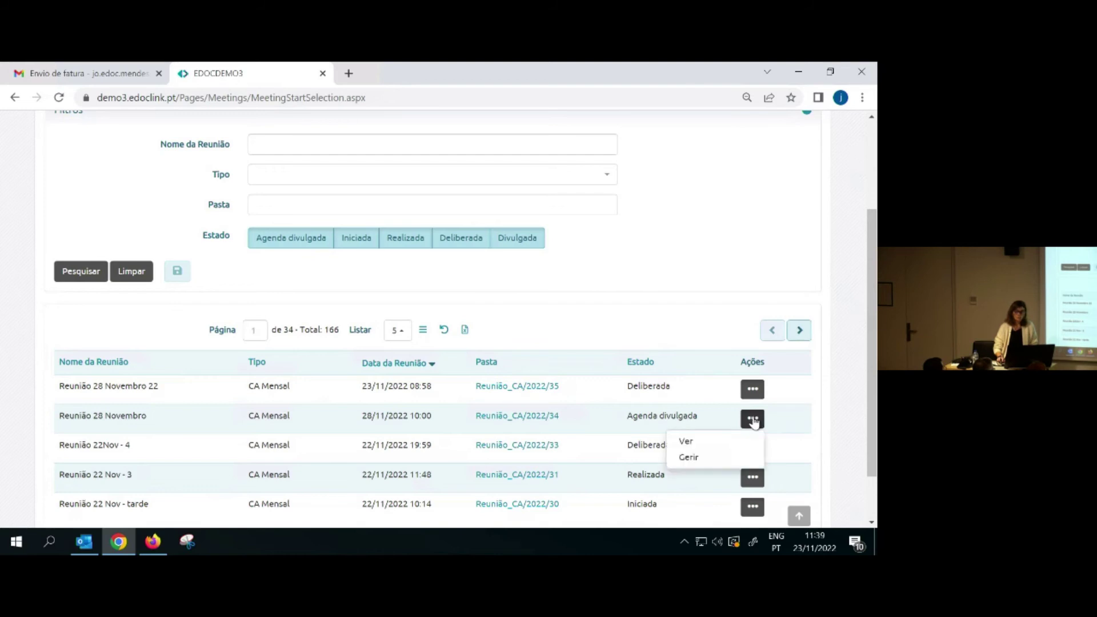
click(689, 457)
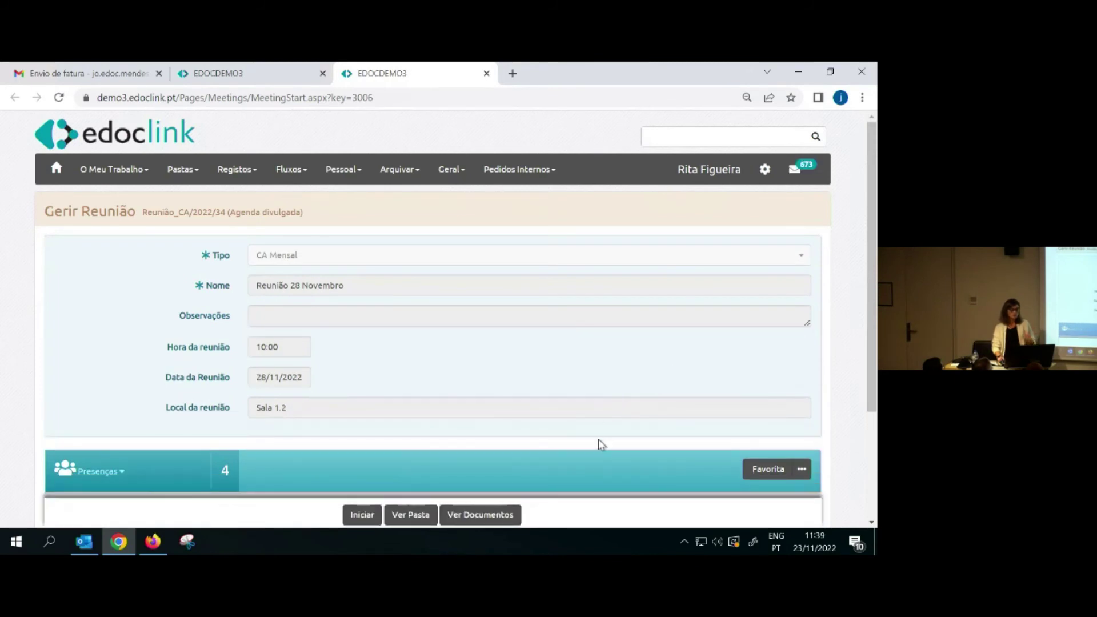
View the meeting's documents and expand the subjects "Envio de fatura" and "Pedido de licença captação de águas"
scroll(590, 475, down, 1)
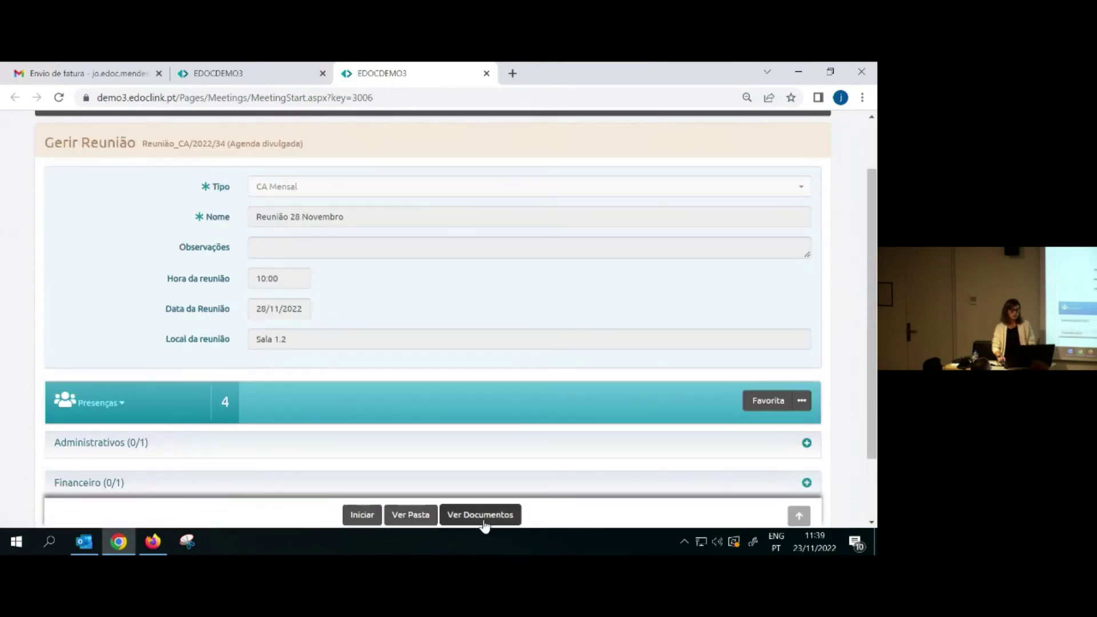
click(484, 516)
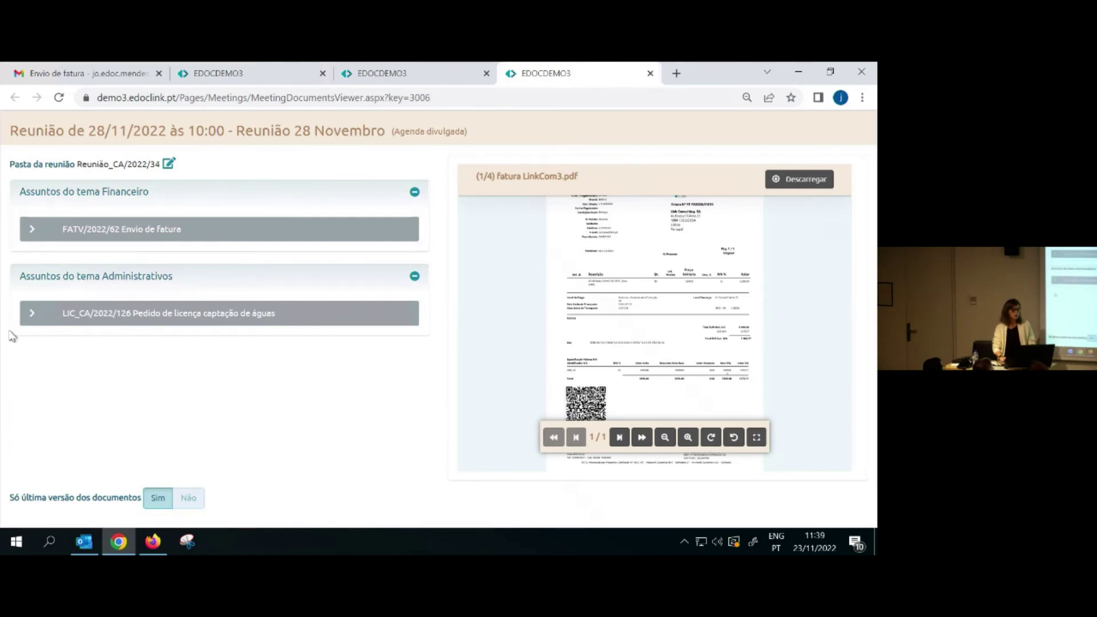
click(32, 233)
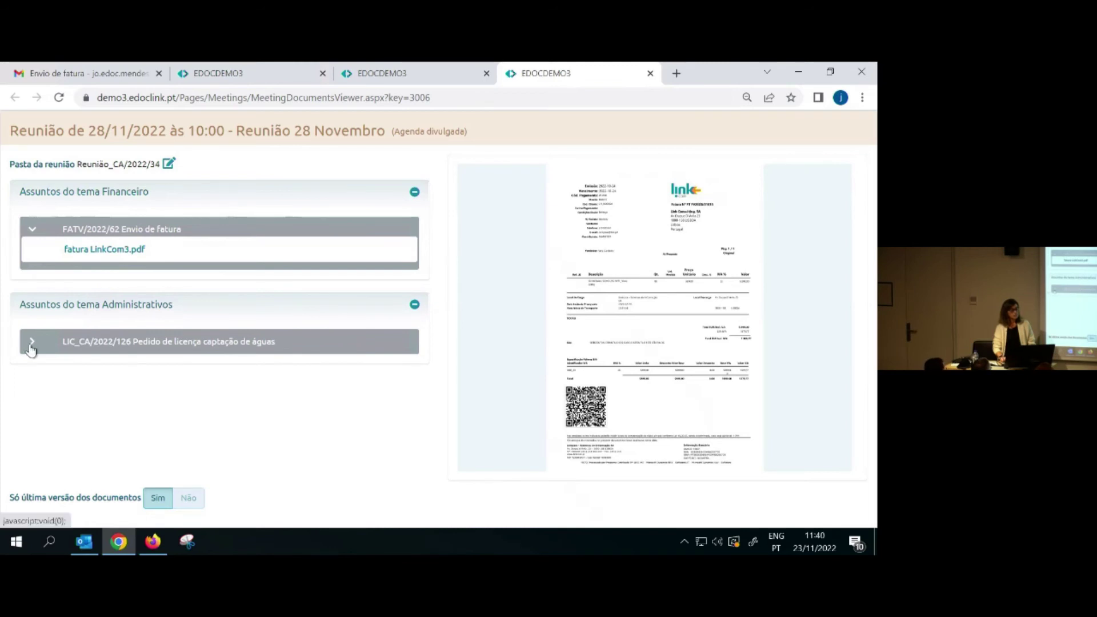
click(31, 346)
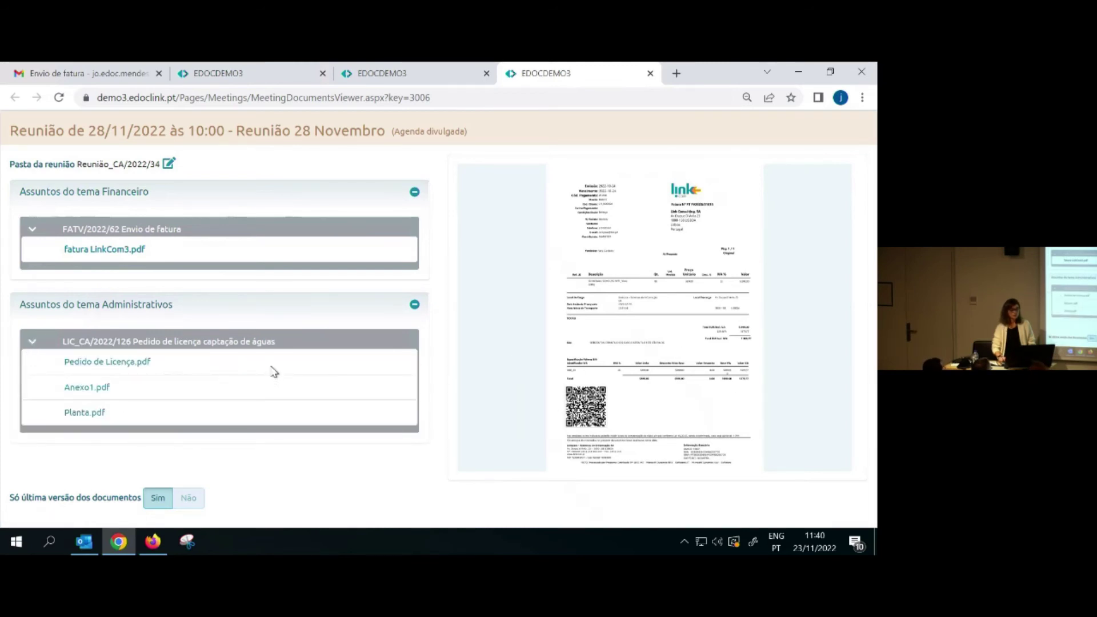
Preview Anexo1.pdf and Pedido de Licença.pdf from the licence request subject
click(94, 353)
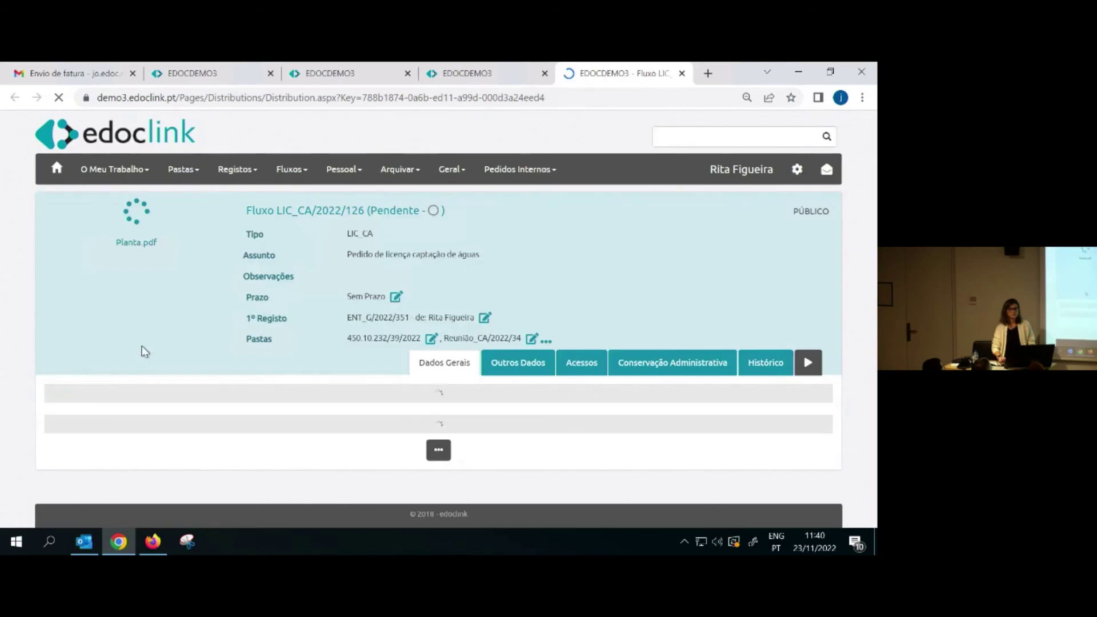
click(681, 73)
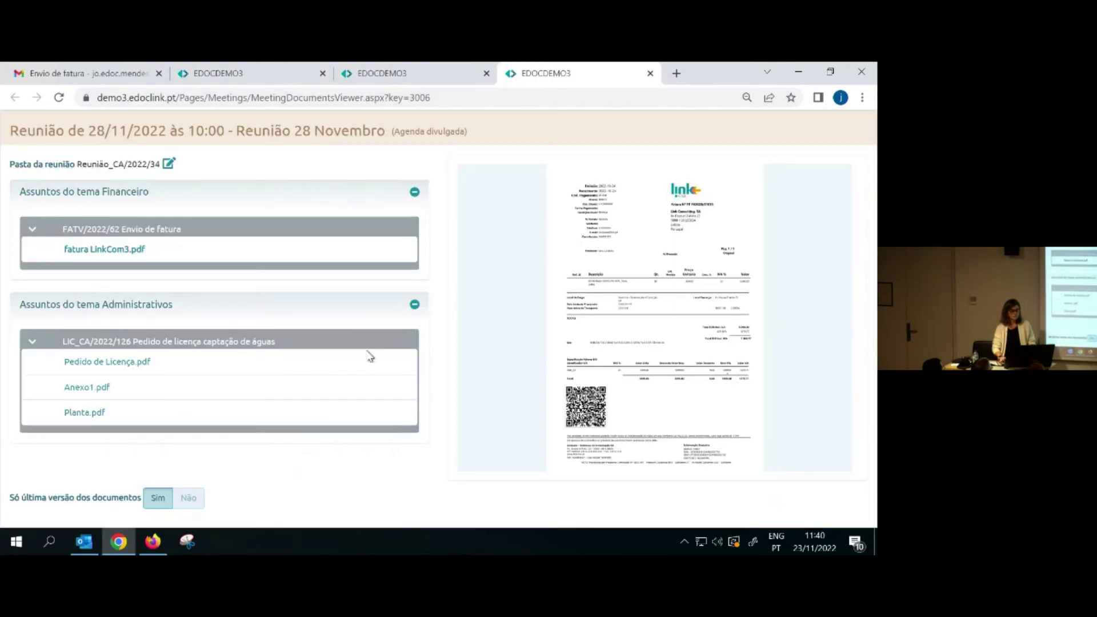
click(77, 391)
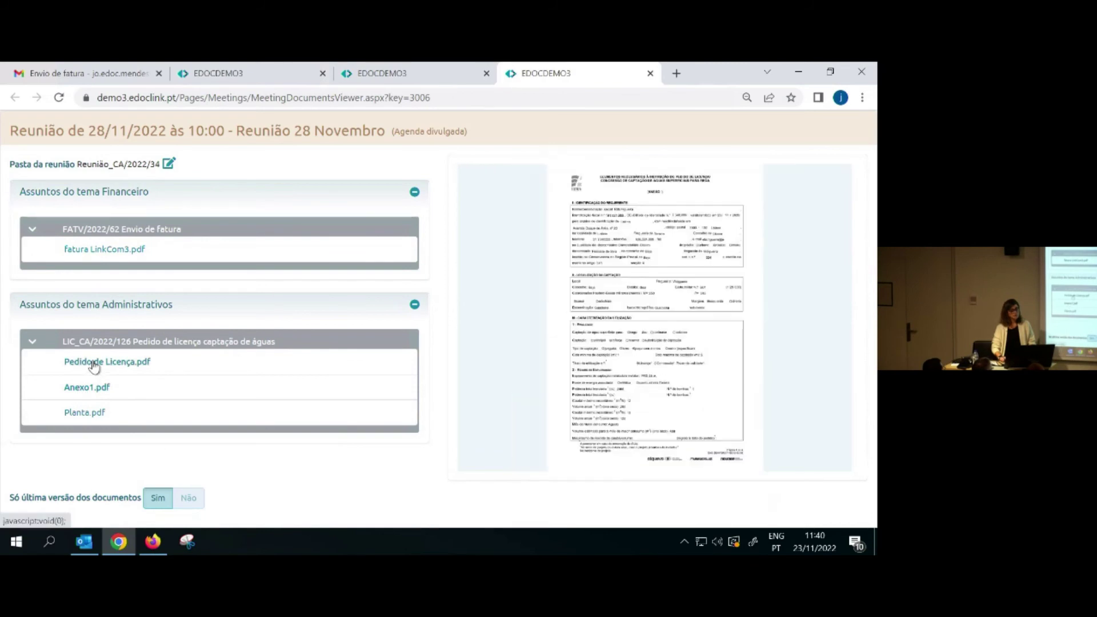
click(94, 363)
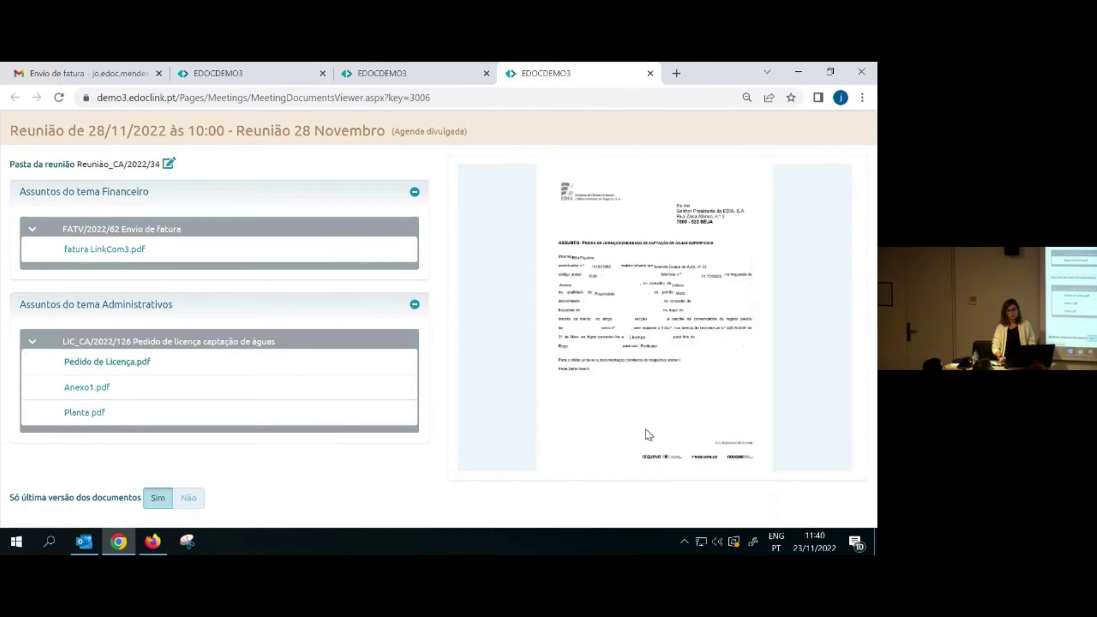
Page through the licence request documents from Pedido de Licença.pdf to Planta.pdf and close the document viewer
mouse_move(655, 447)
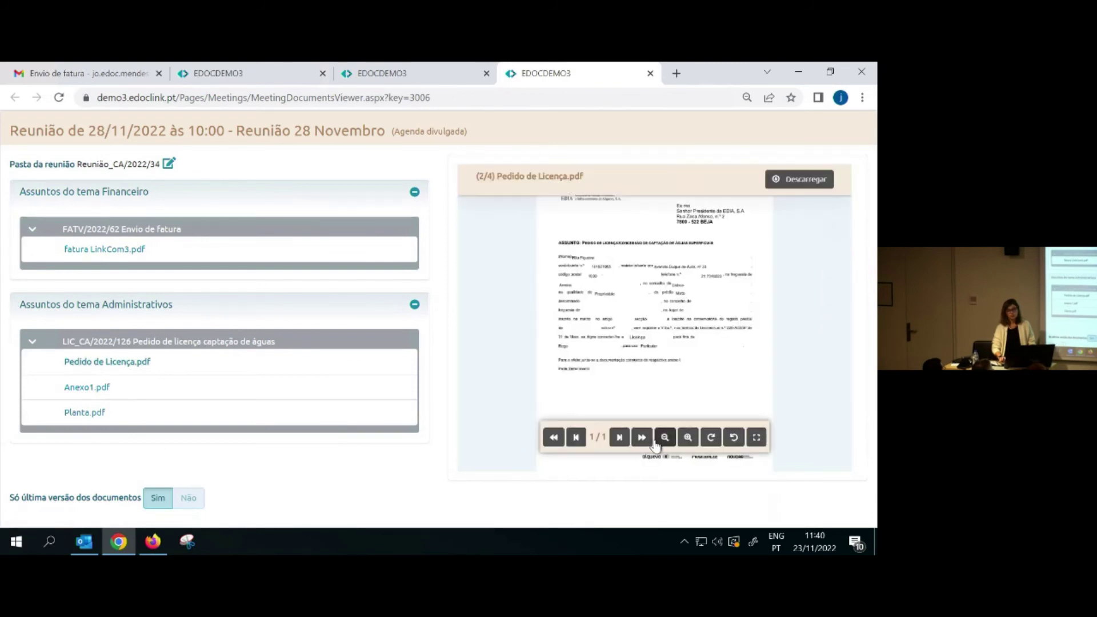
click(620, 438)
click(620, 438)
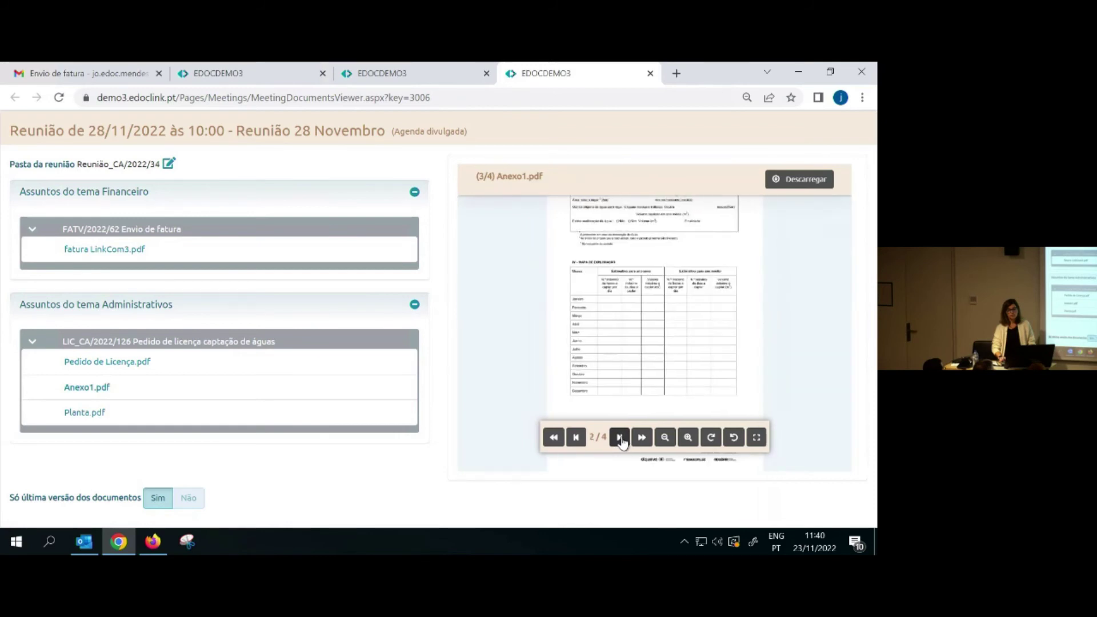
click(620, 438)
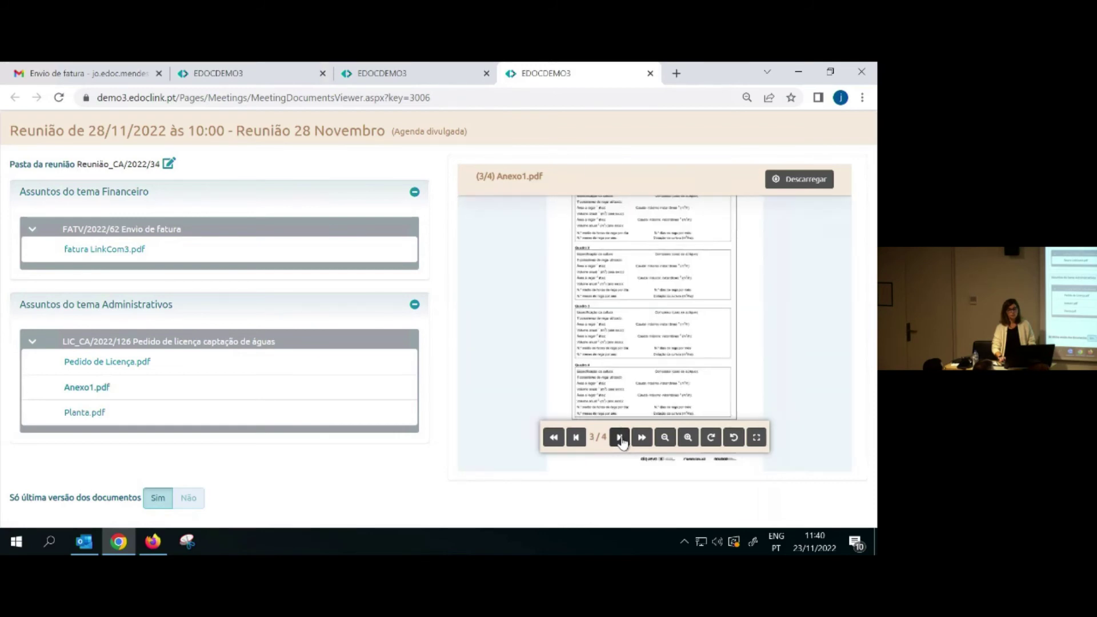
click(620, 438)
click(619, 438)
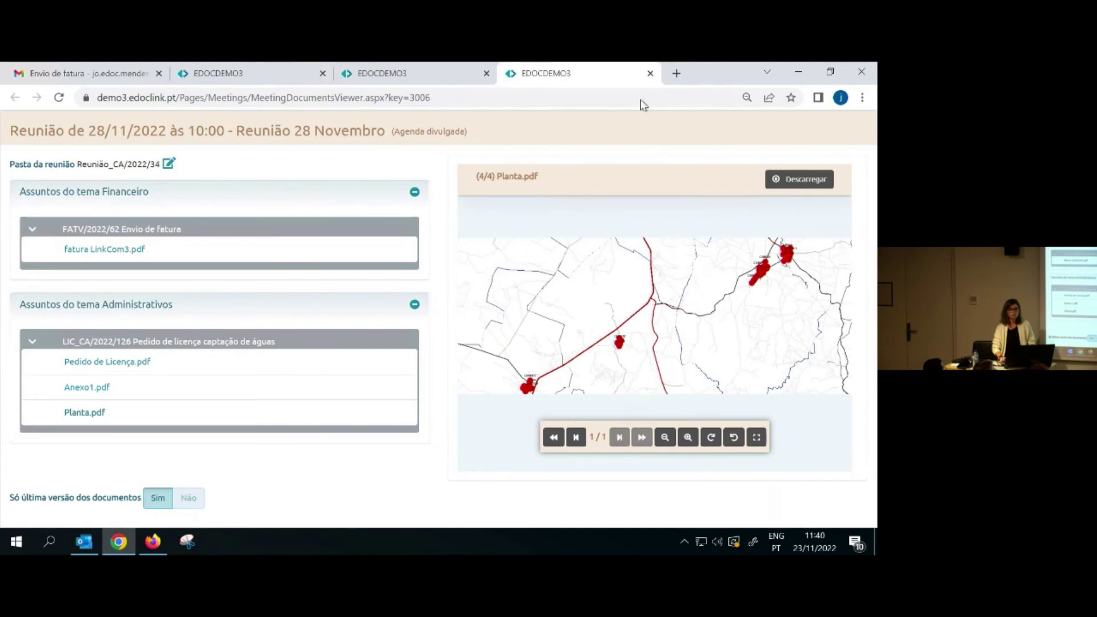
click(650, 74)
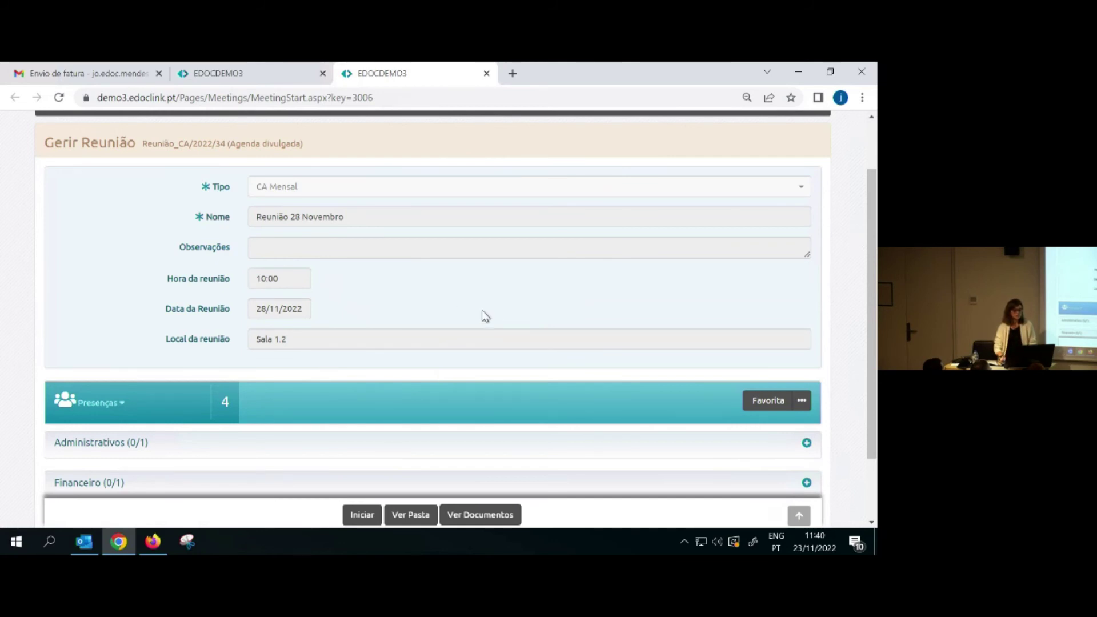
Expand the Presenças section and show the options for adding or removing attendees
scroll(485, 316, down, 1)
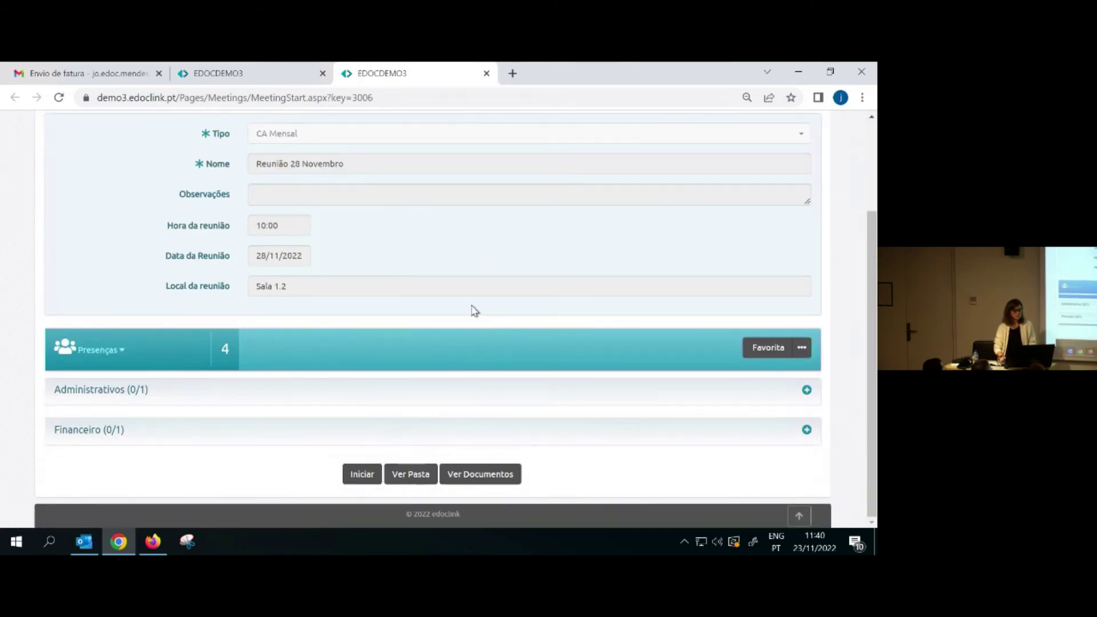
click(109, 355)
scroll(179, 348, down, 2)
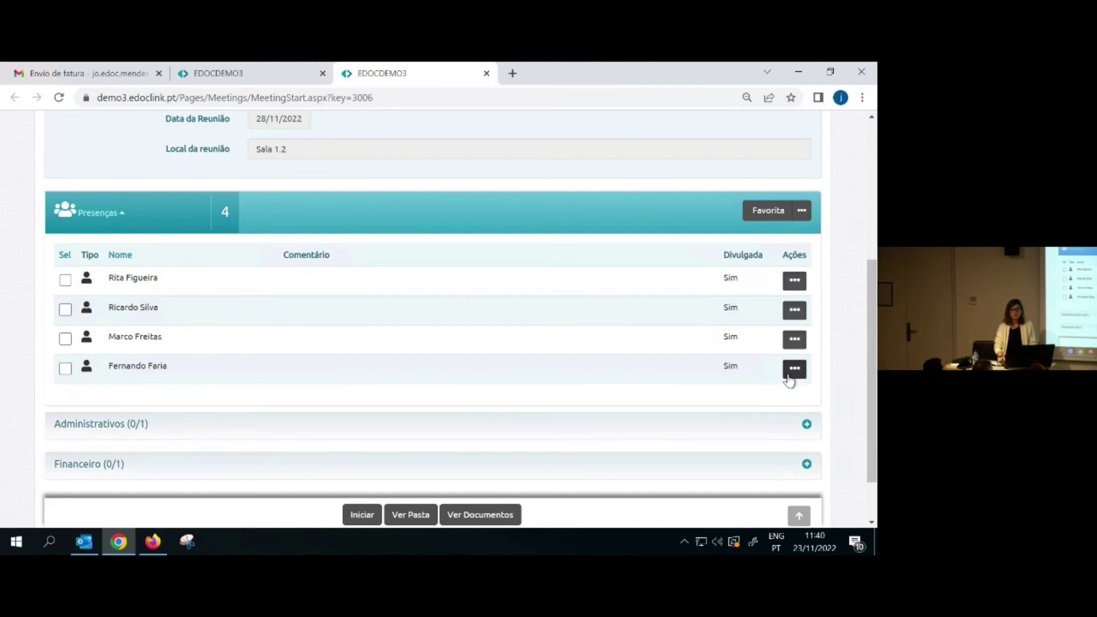
click(801, 212)
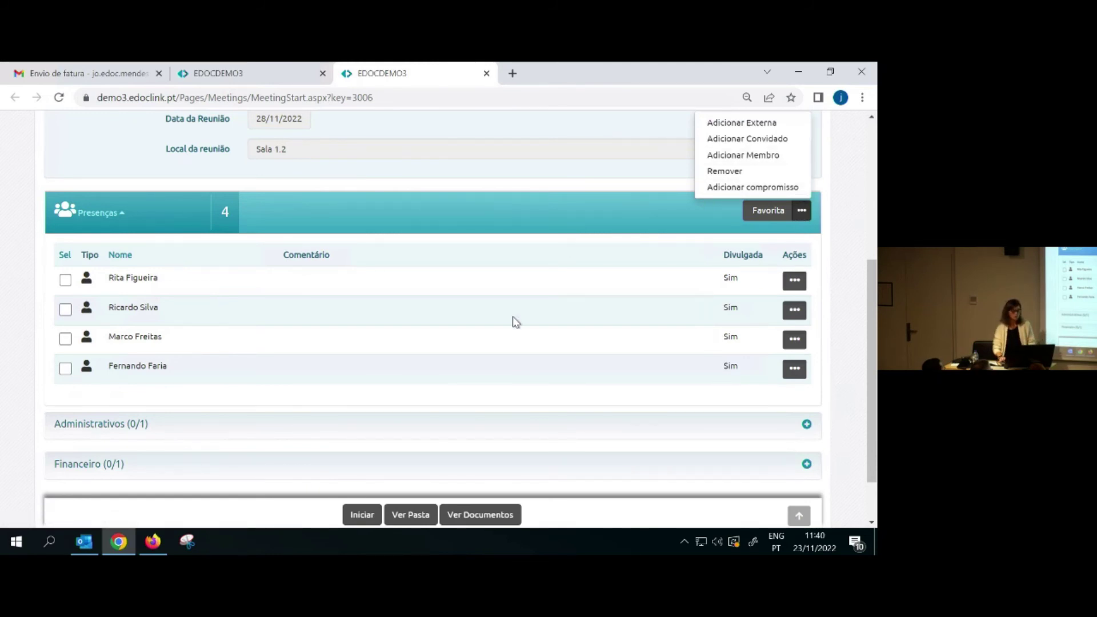
Expand the Administrativos and Financeiro topics to review the subjects for discussion
scroll(514, 322, down, 1)
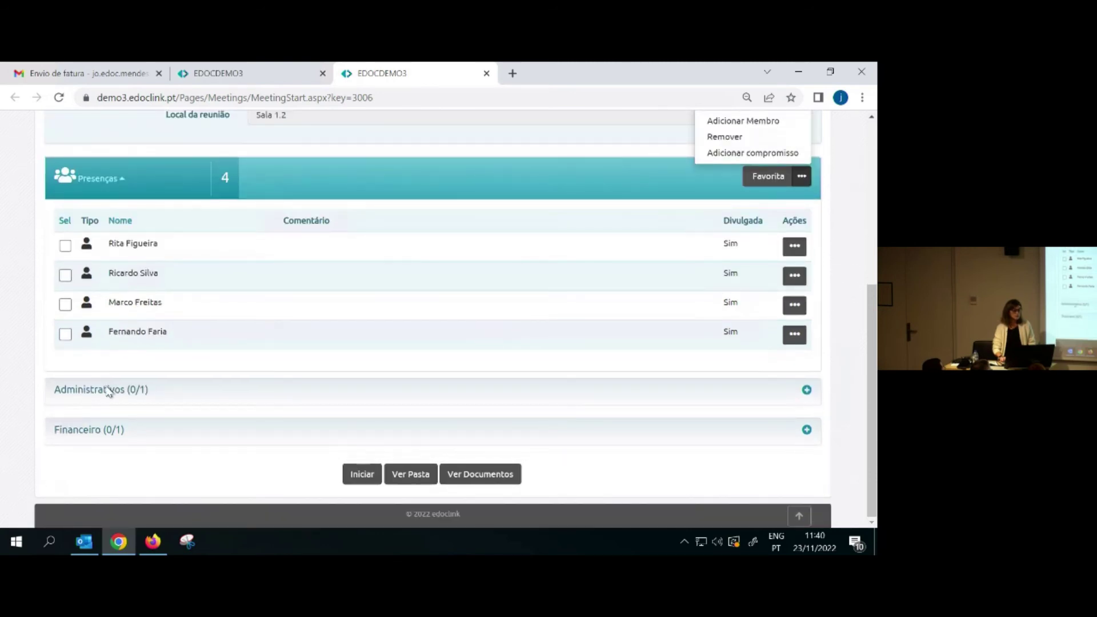
click(109, 391)
scroll(288, 372, down, 1)
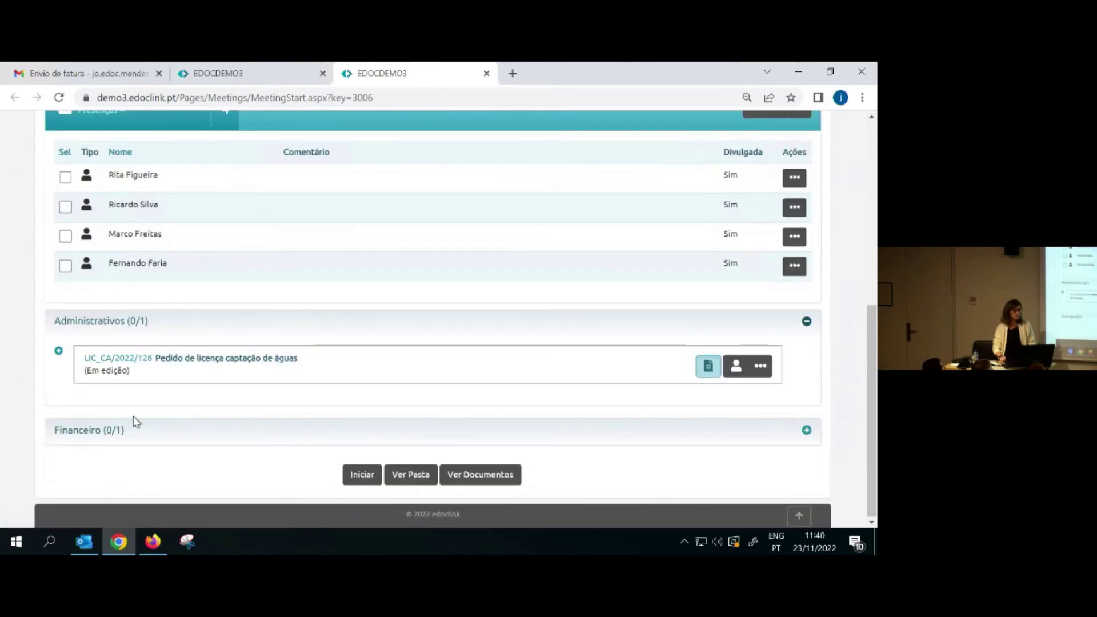
click(68, 440)
scroll(229, 430, down, 1)
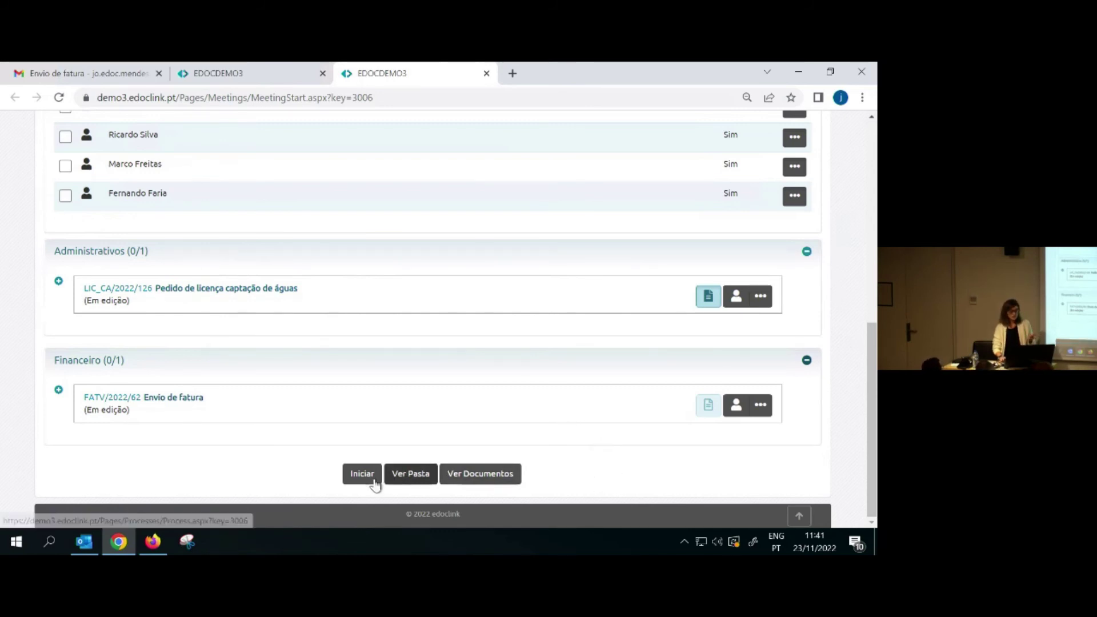
Start the meeting "Reunião 28 Novembro" and look through its details and the deliberation fields of both subjects
click(373, 479)
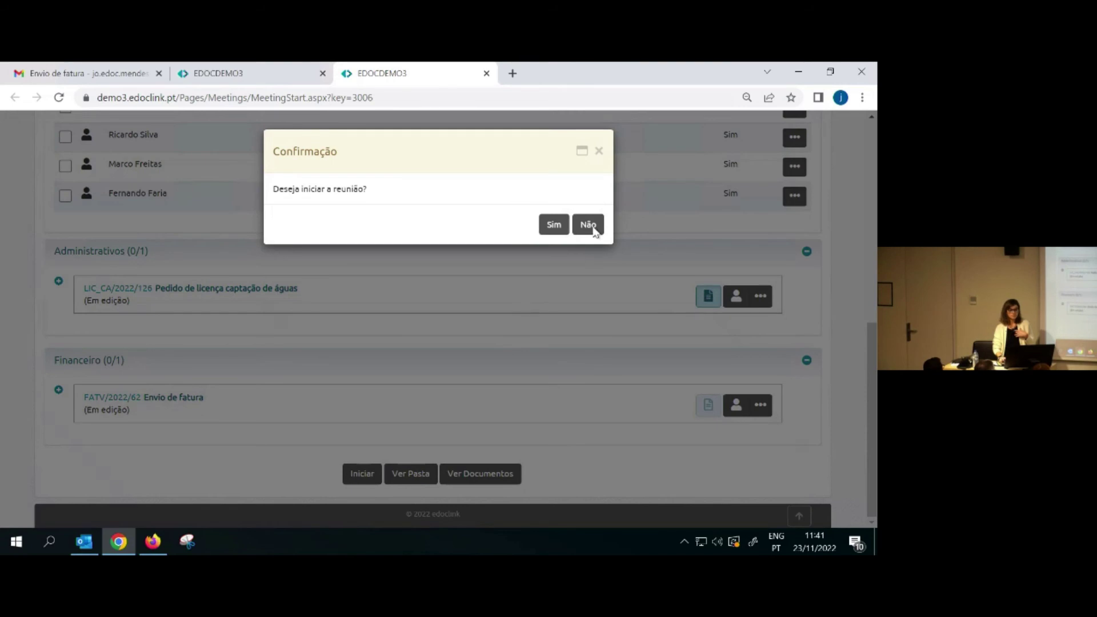
click(554, 225)
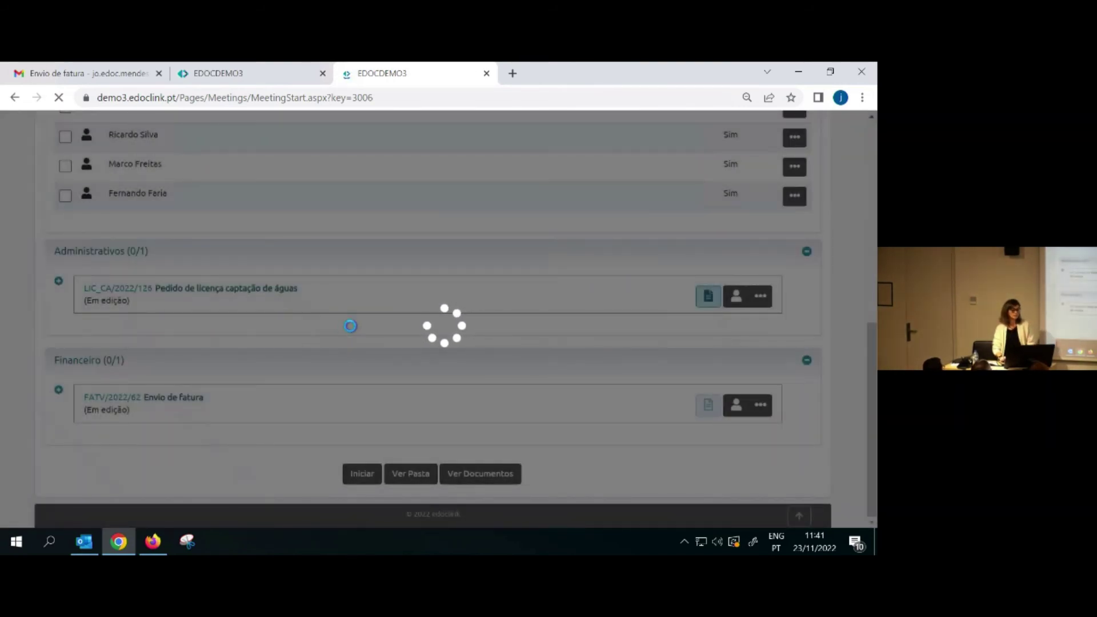
scroll(298, 412, down, 8)
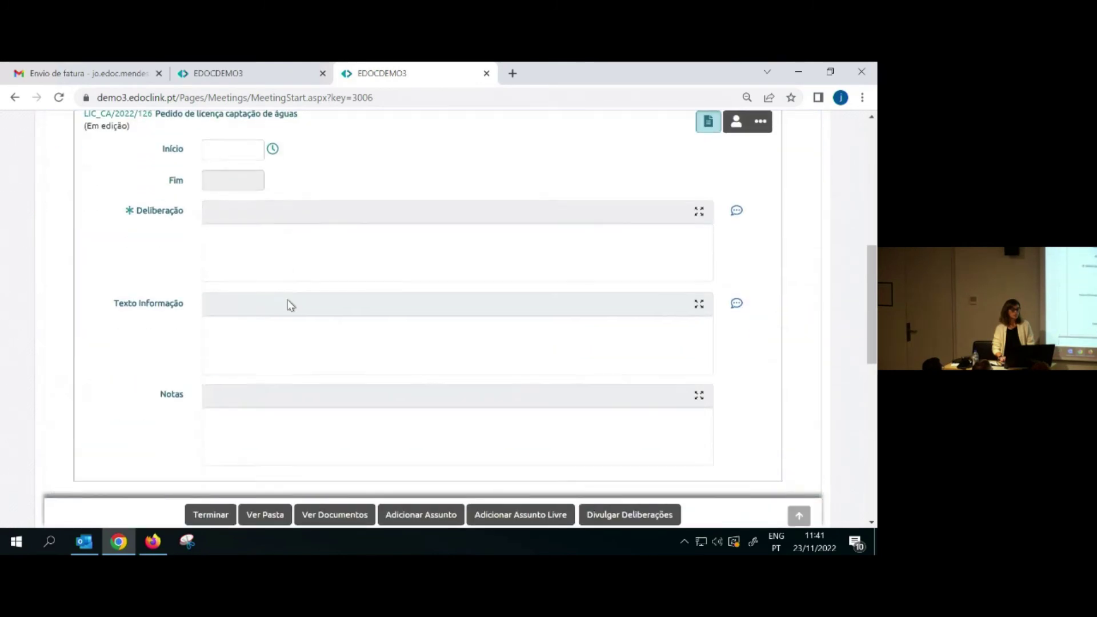
scroll(296, 220, up, 3)
scroll(288, 172, up, 2)
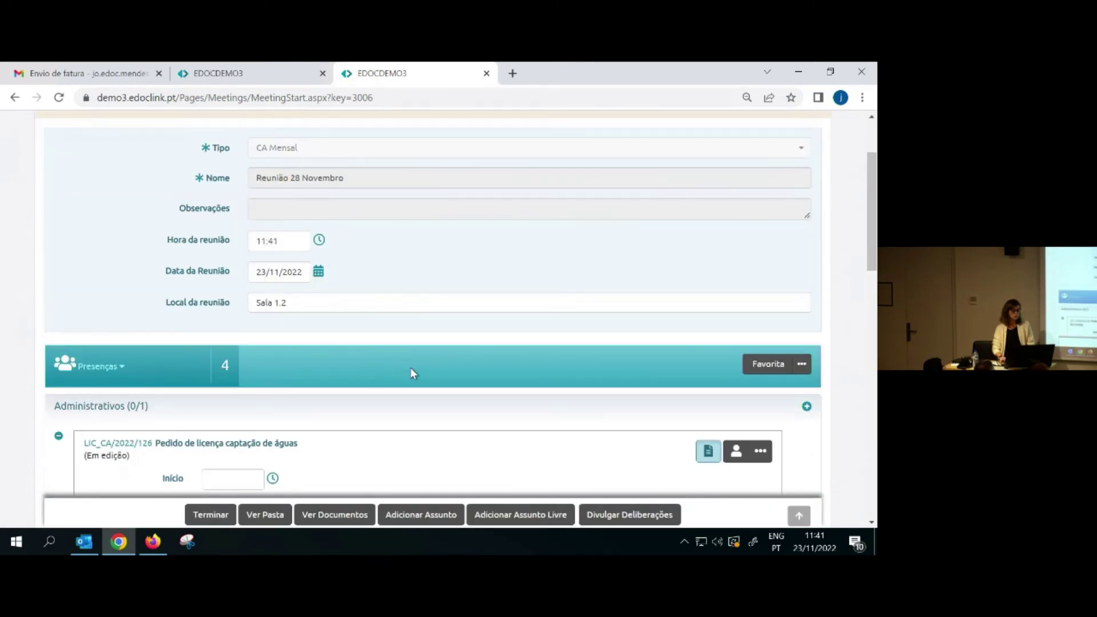
scroll(410, 369, down, 2)
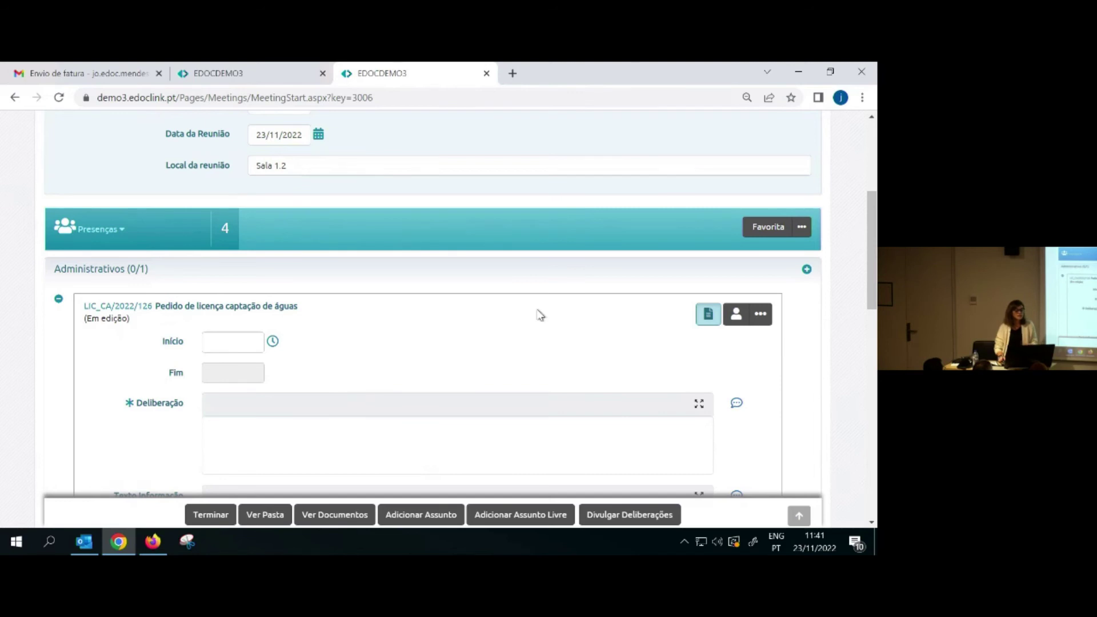
scroll(595, 334, down, 4)
scroll(597, 337, down, 2)
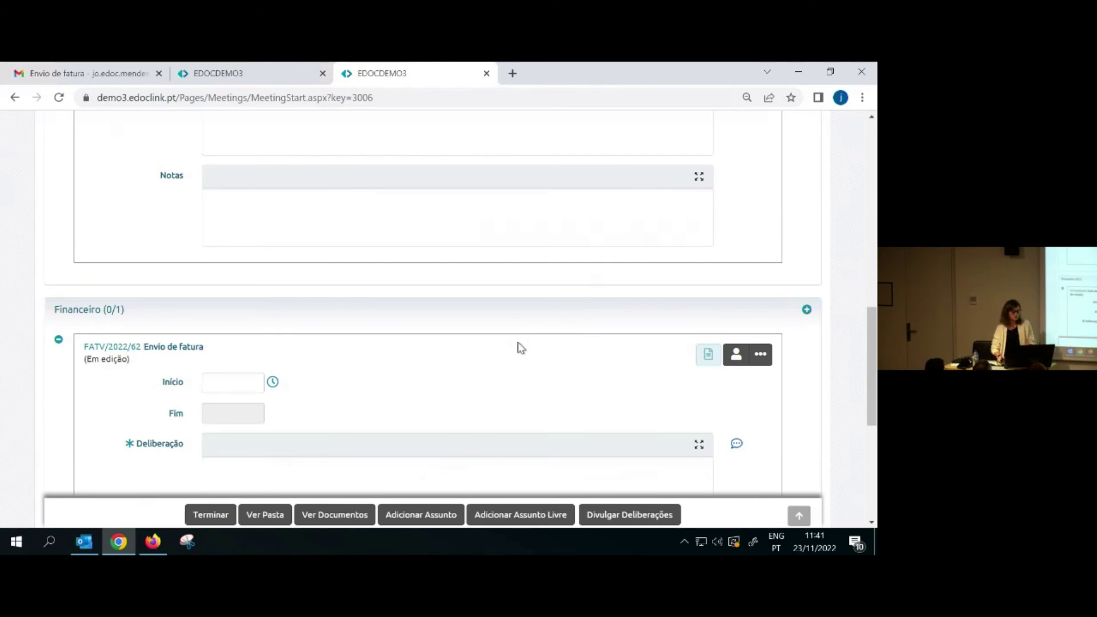
Record 11:41 as the start of "Envio de fatura" and fill its deliberation with the DEL -Unanimidade text, adding "Pagamento da fatura"
scroll(507, 389, down, 1)
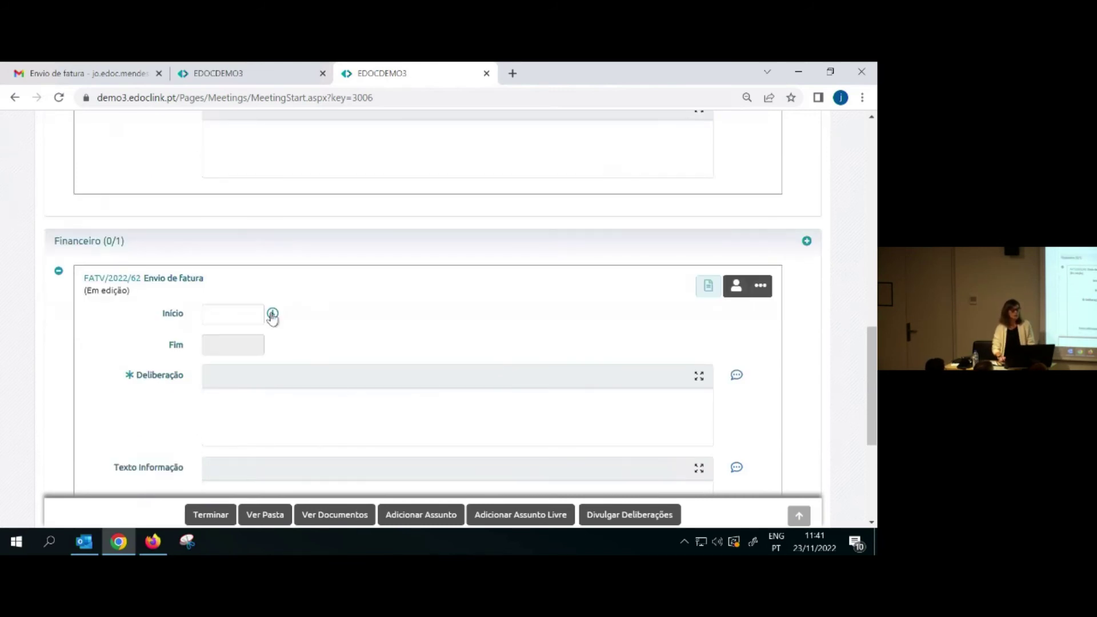
click(272, 314)
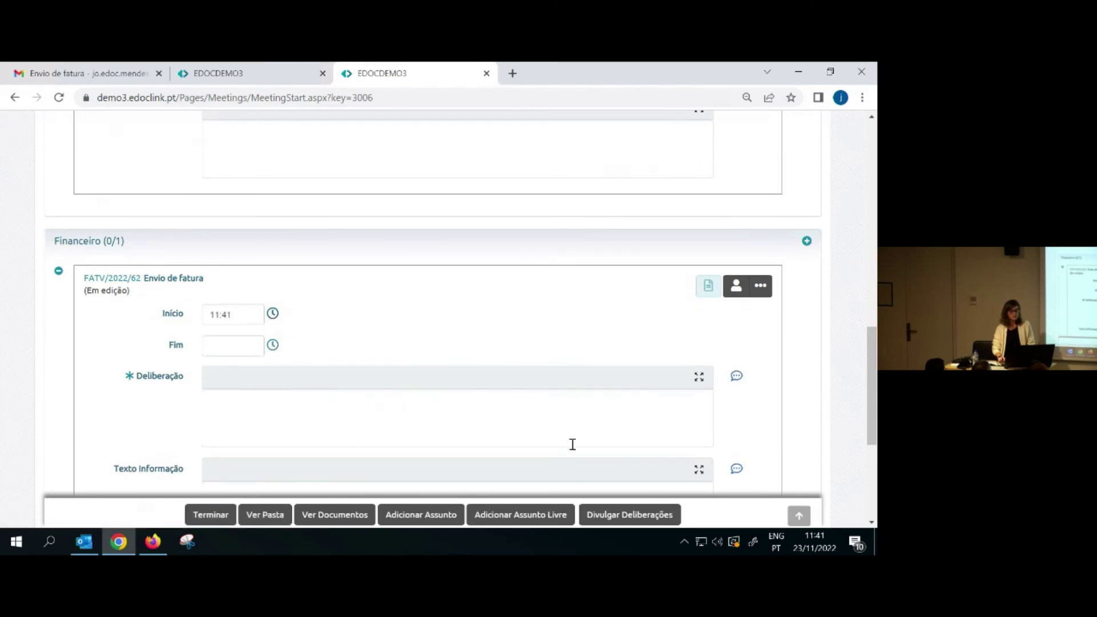
scroll(610, 421, down, 1)
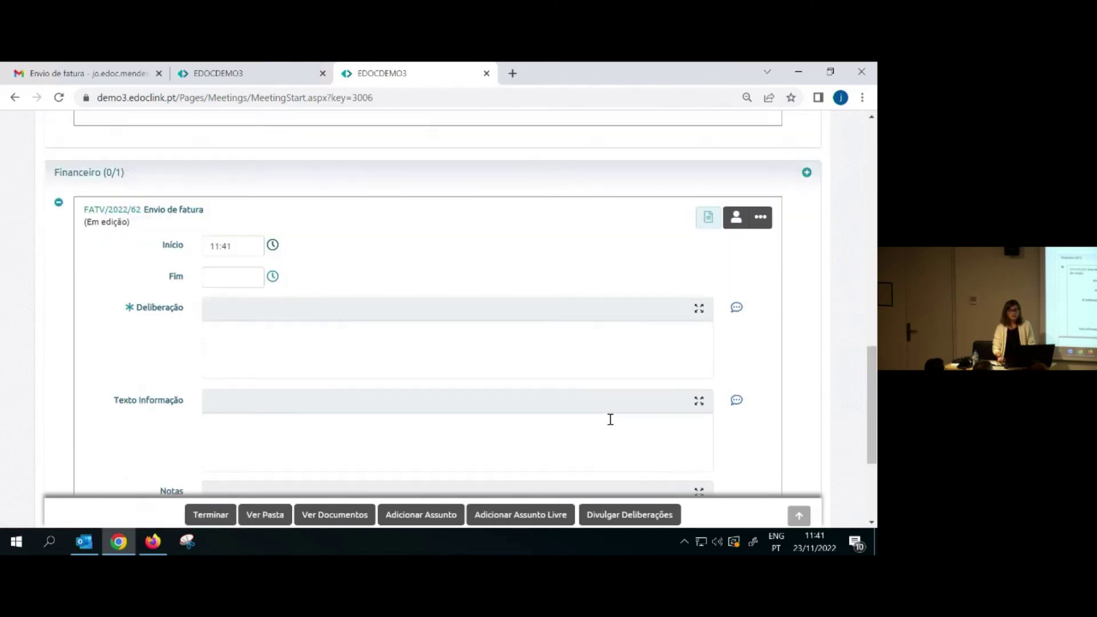
click(736, 310)
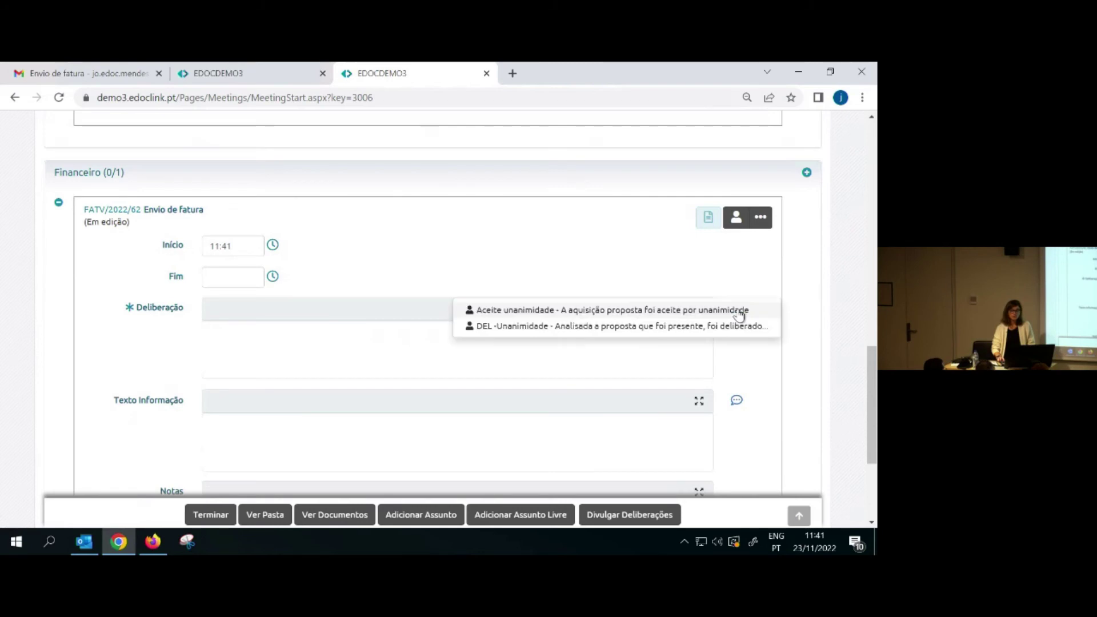
click(642, 327)
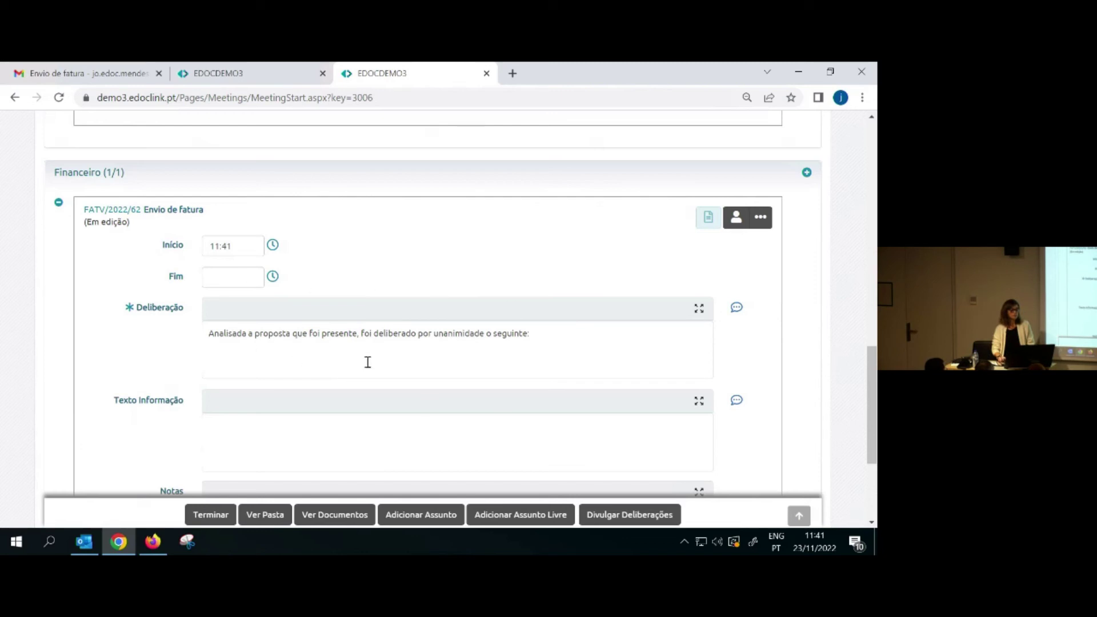
click(549, 338)
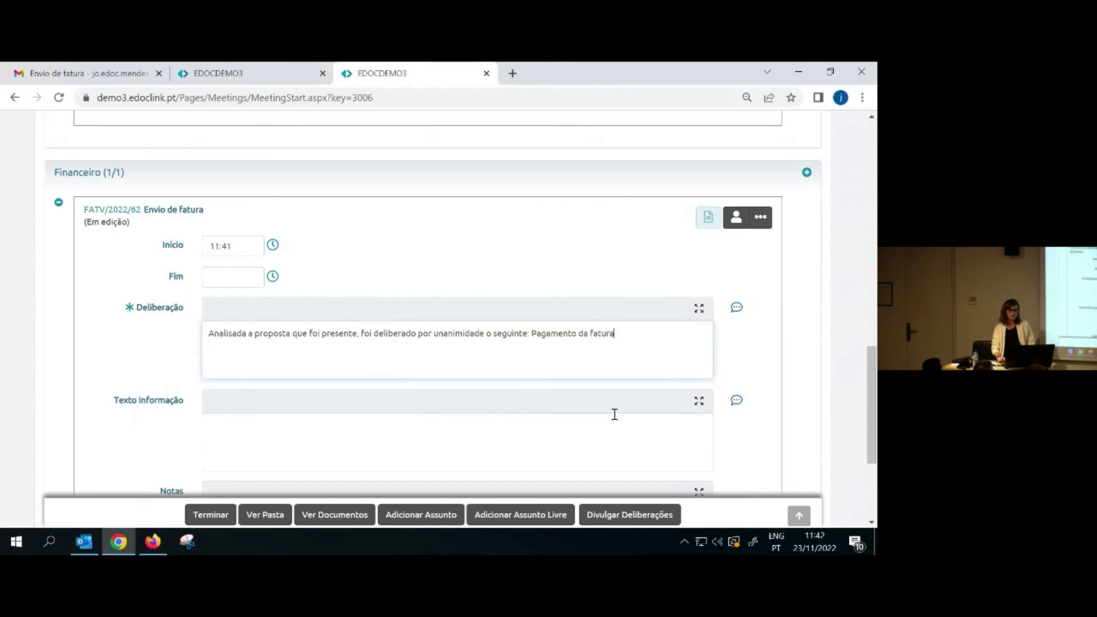
Start signing the invoice subject's document with Chave Móvel Digital, shifting the signature stamp slightly on the page, and confirm the signature settings
click(760, 217)
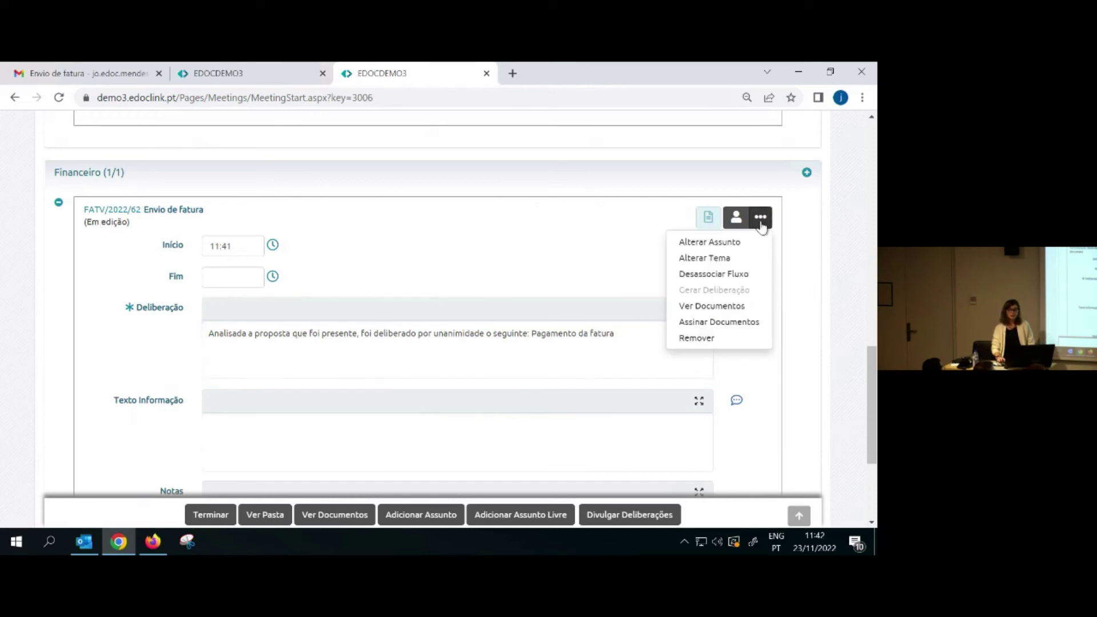
click(730, 323)
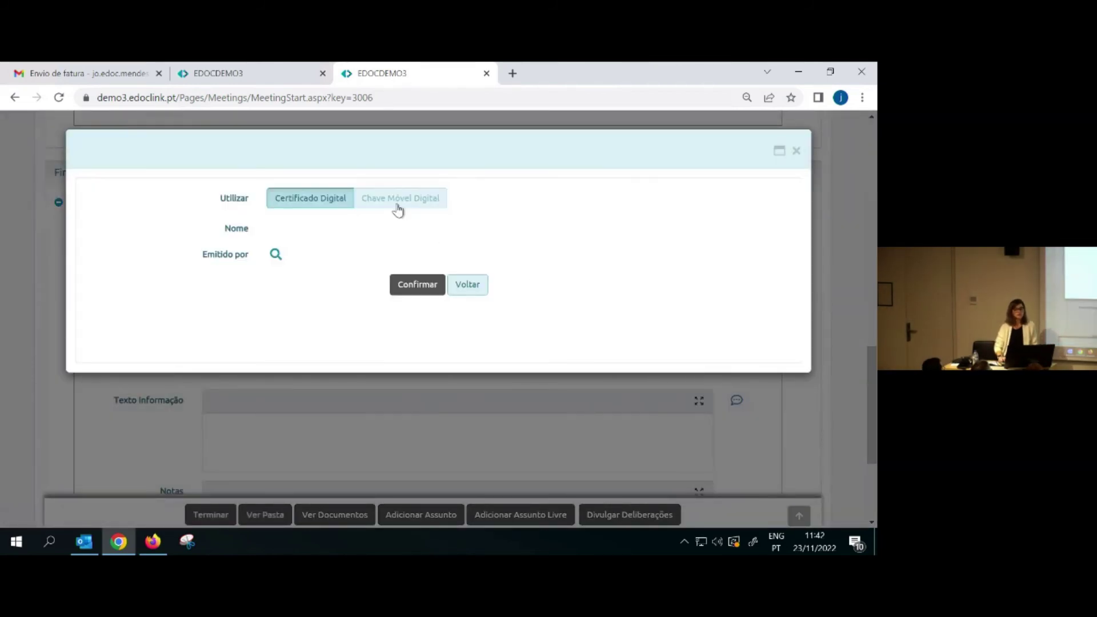
click(401, 201)
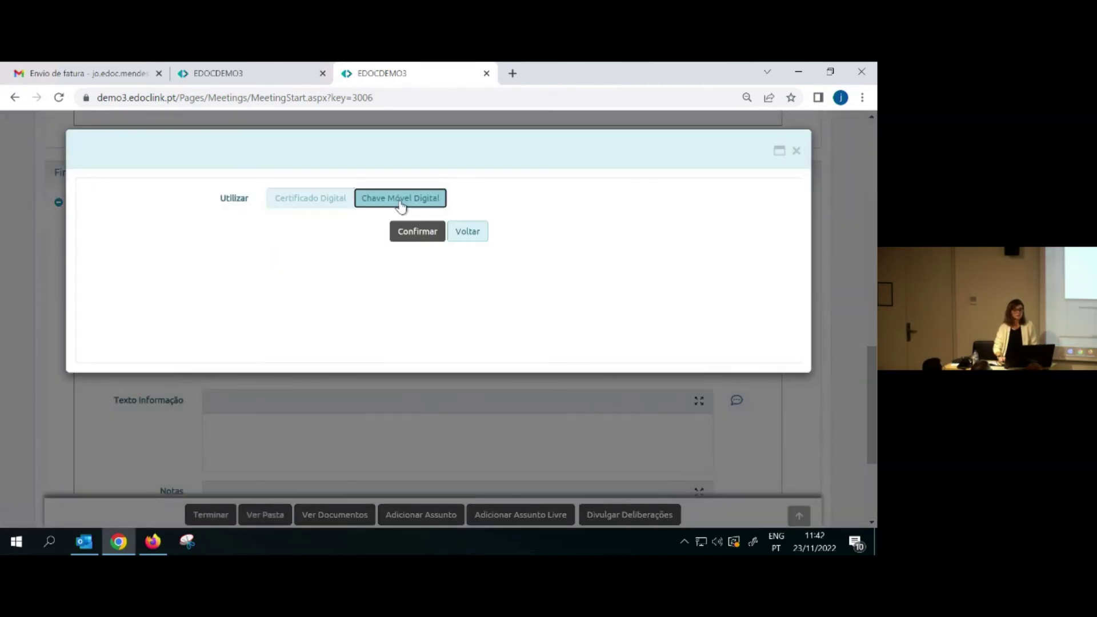
click(422, 236)
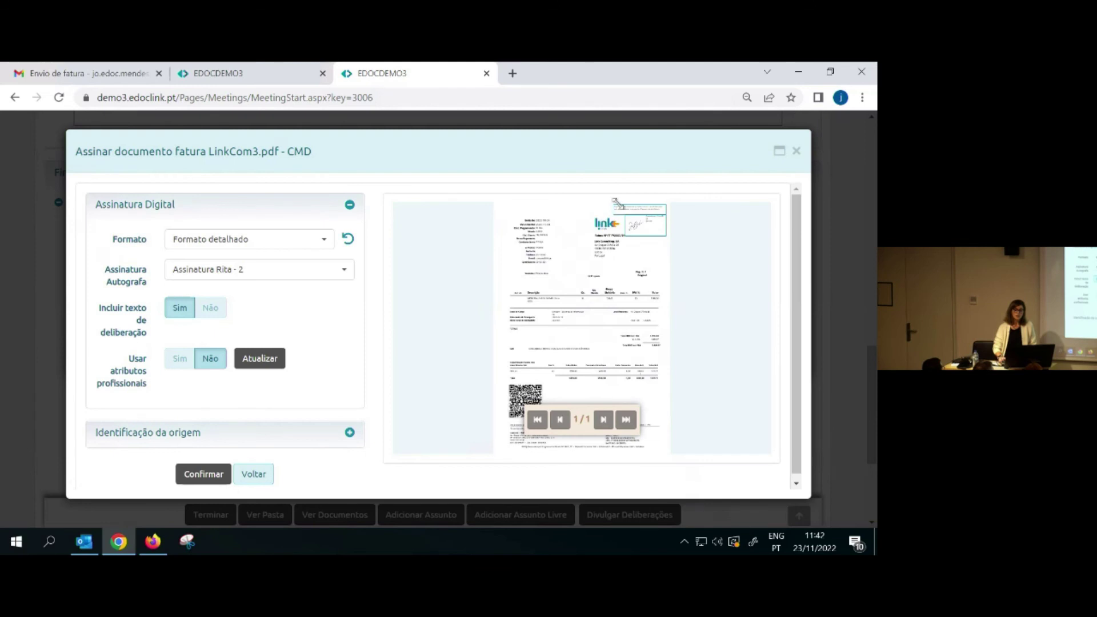
mouse_move(643, 220)
mouse_down()
mouse_move(628, 259)
mouse_move(579, 240)
mouse_move(605, 219)
mouse_move(644, 227)
mouse_move(644, 213)
mouse_move(645, 226)
mouse_move(634, 223)
mouse_up()
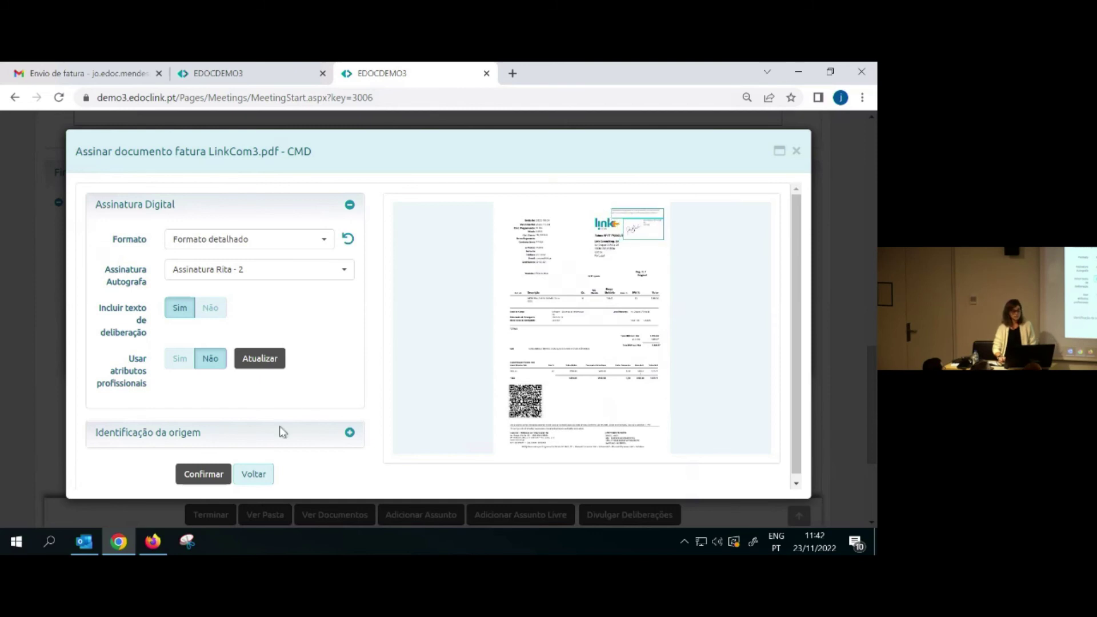
click(205, 474)
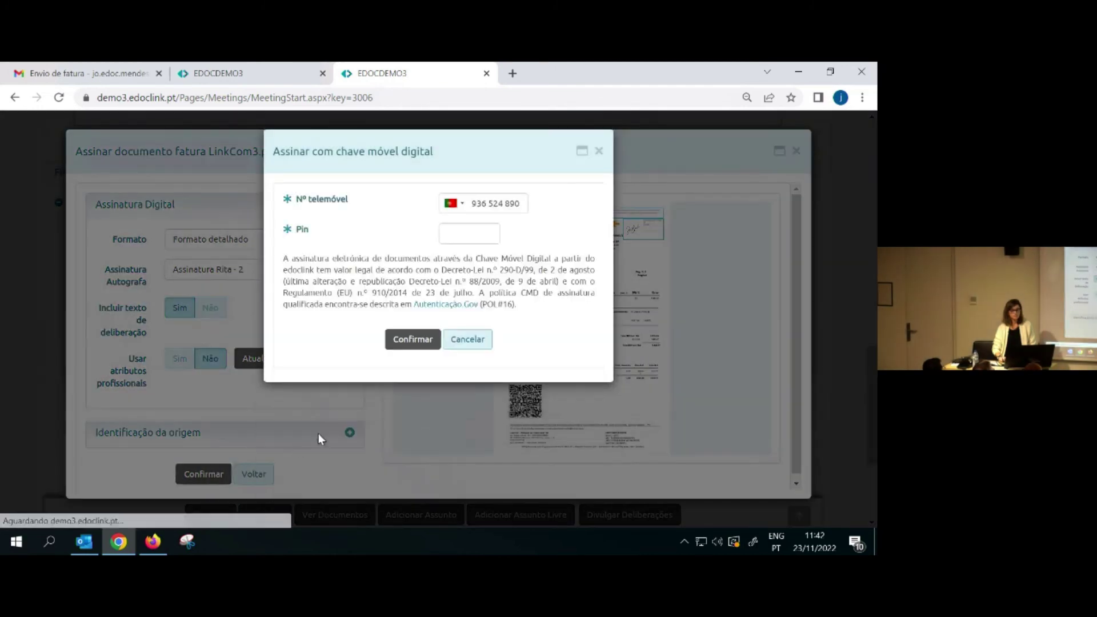
Enter the Chave Móvel Digital PIN and the security code to sign fatura LinkCom3.pdf
click(456, 234)
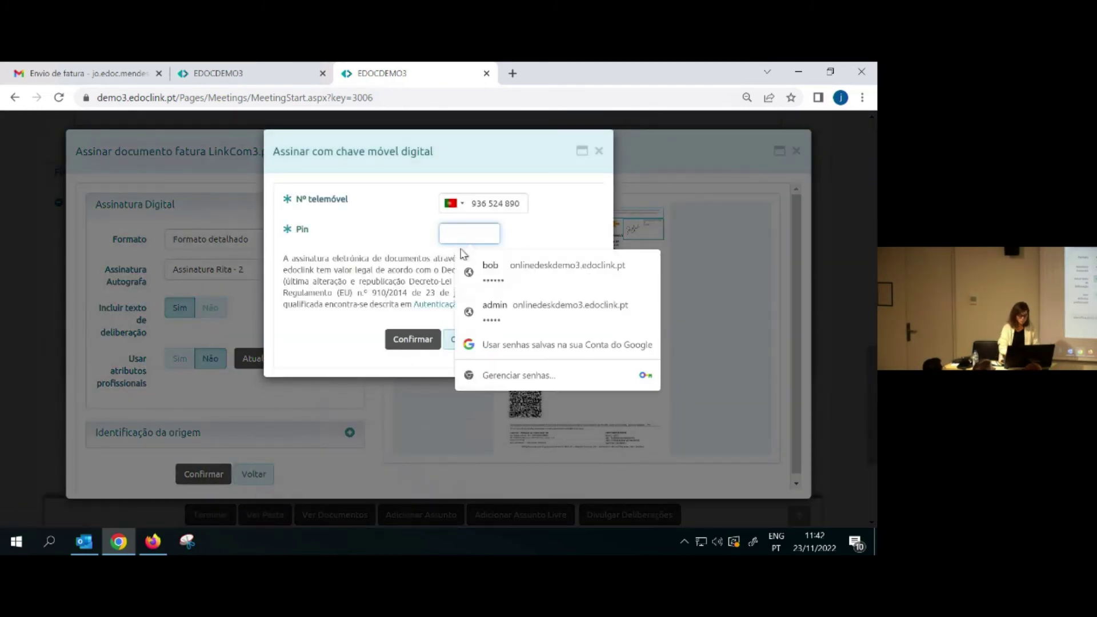
text(••••)
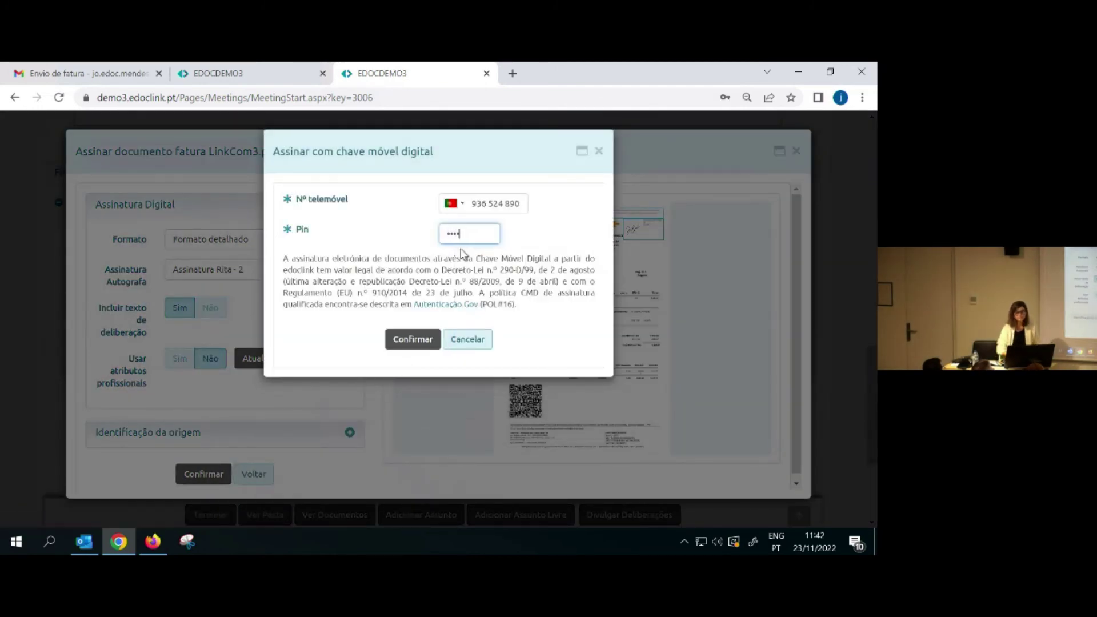
click(407, 342)
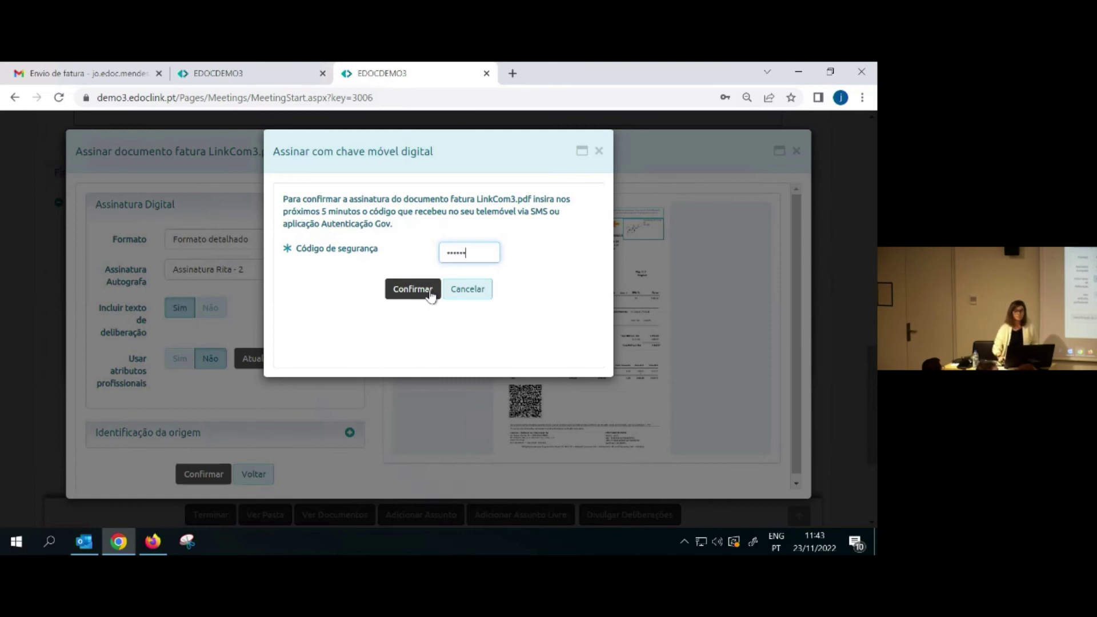
click(428, 294)
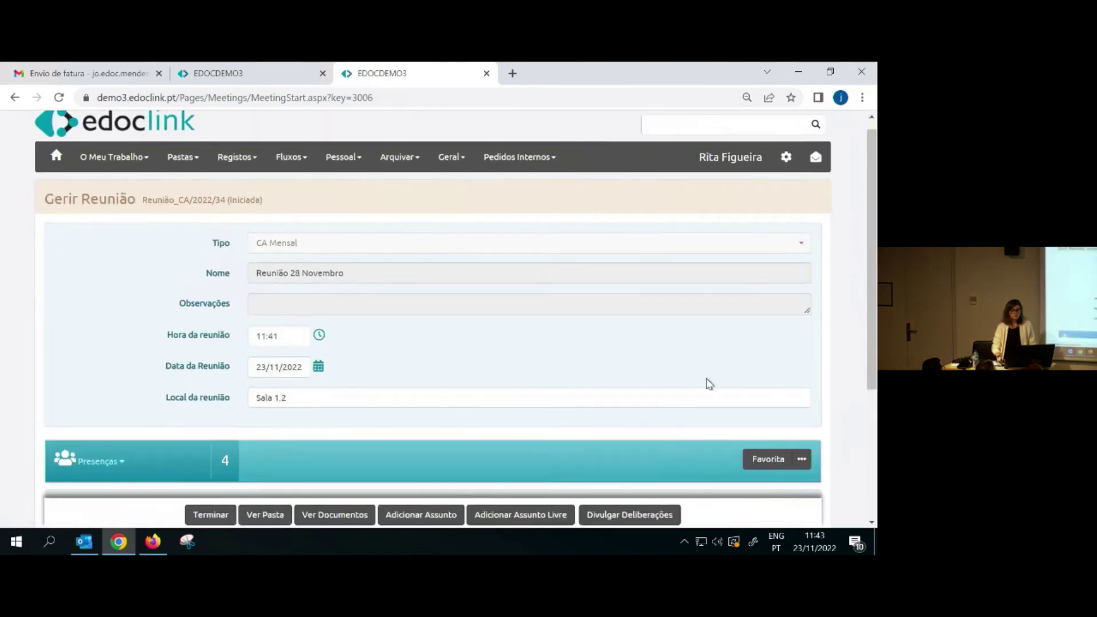
Check the signed subject under Financeiro and publish the "Envio de fatura" deliberation to Dep RH
scroll(678, 375, up, 2)
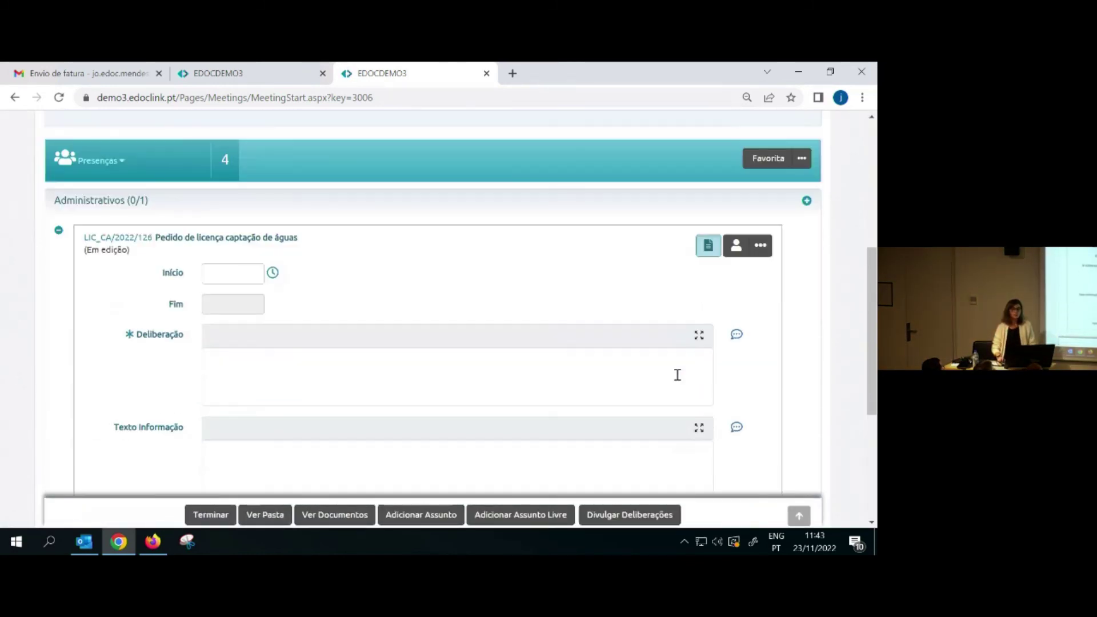
scroll(441, 372, down, 3)
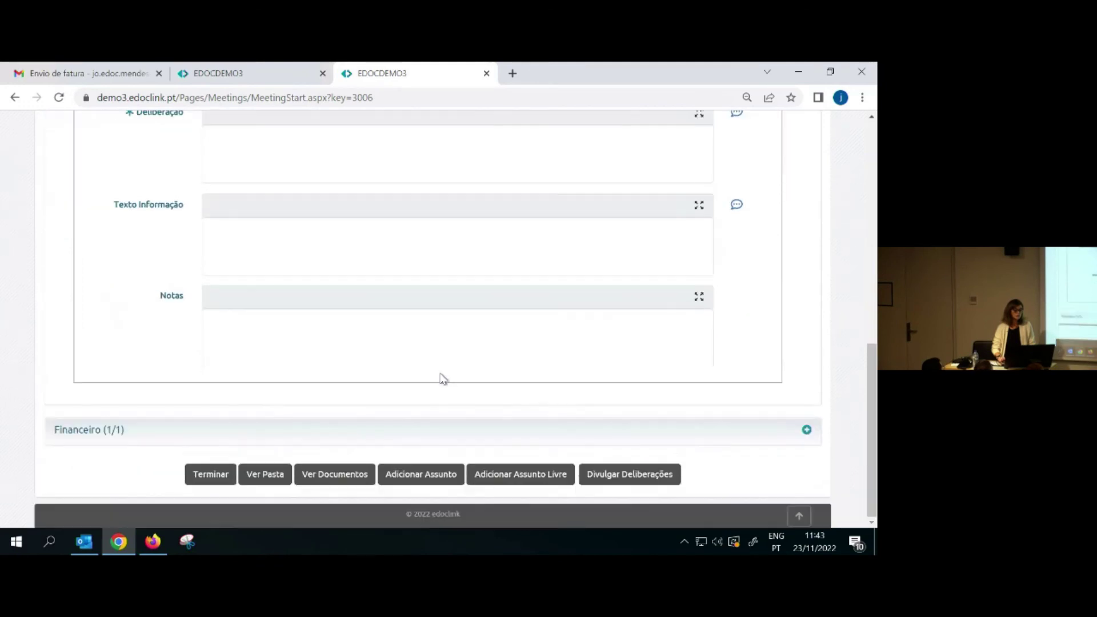
click(104, 436)
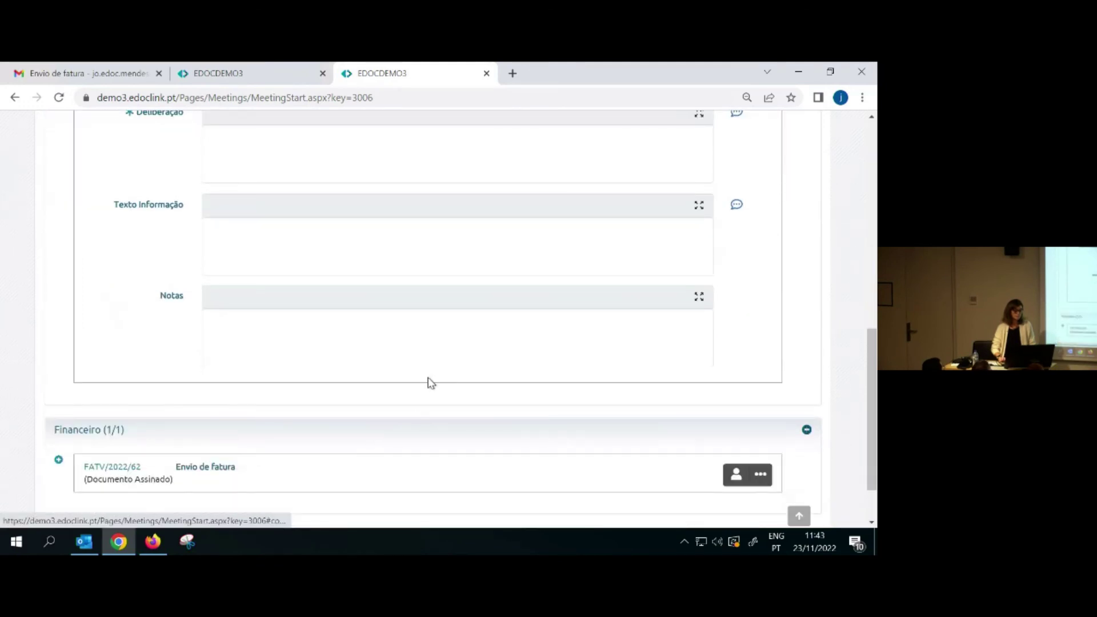
scroll(437, 386, down, 1)
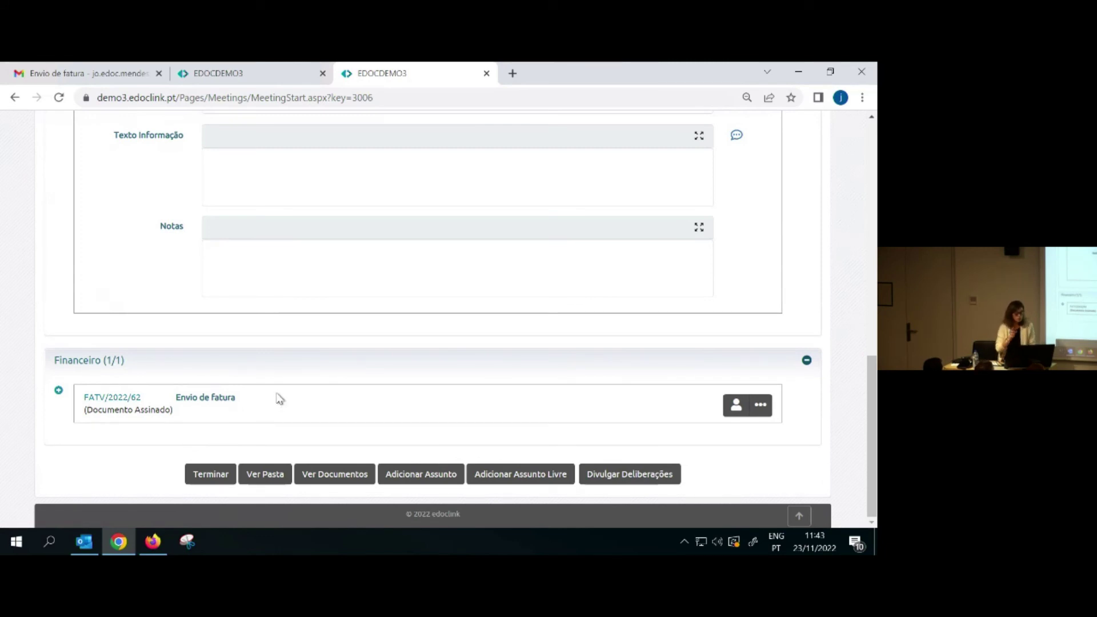
click(650, 480)
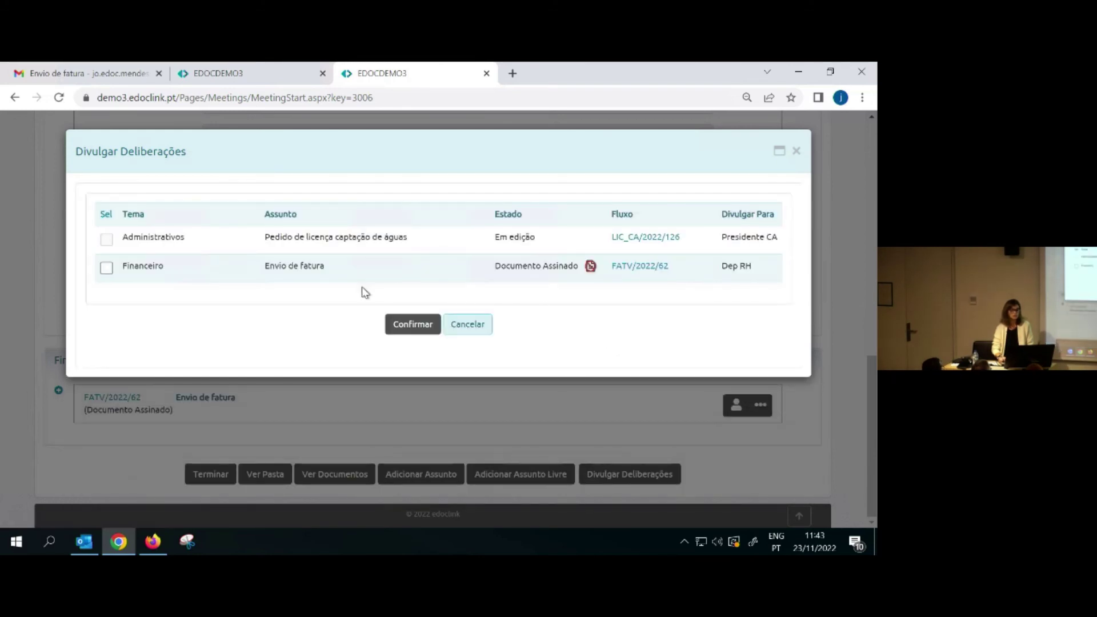
click(107, 268)
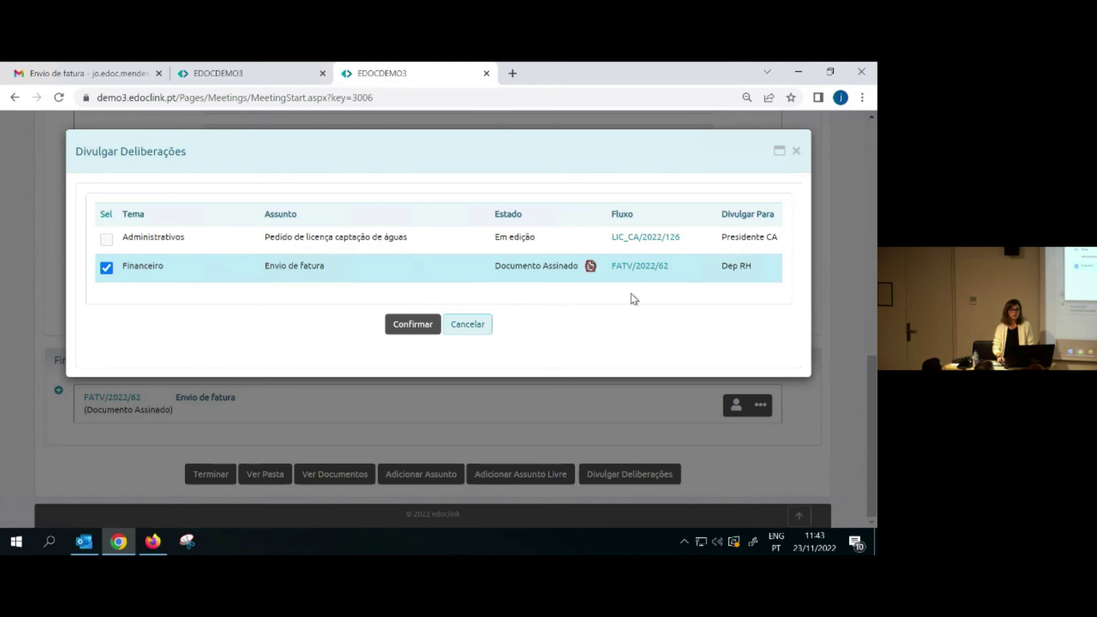
click(420, 323)
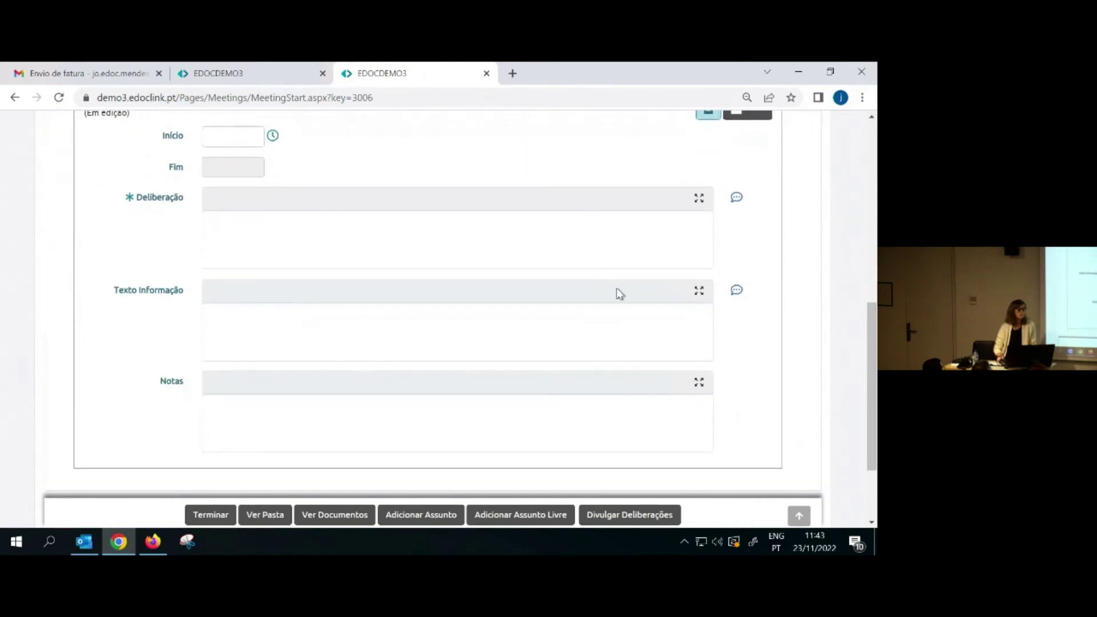
Record 11:43 as the start of "Pedido de licença captação de águas" and fill its deliberation with the DEL -Unanimidade text plus "Emissão de licença"
scroll(439, 195, up, 3)
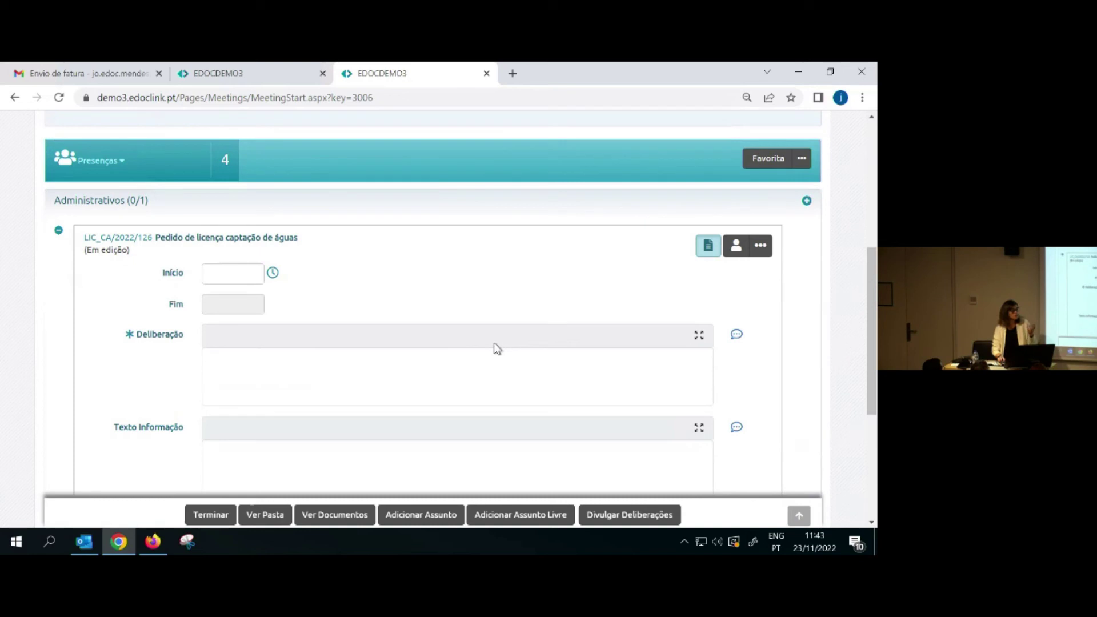
click(272, 273)
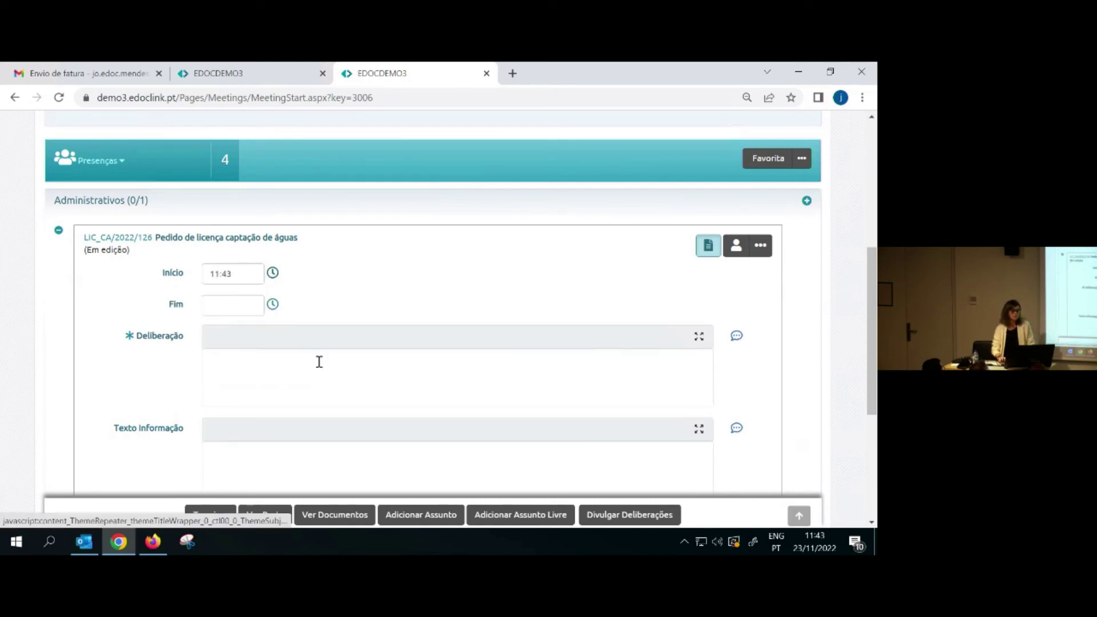
click(737, 340)
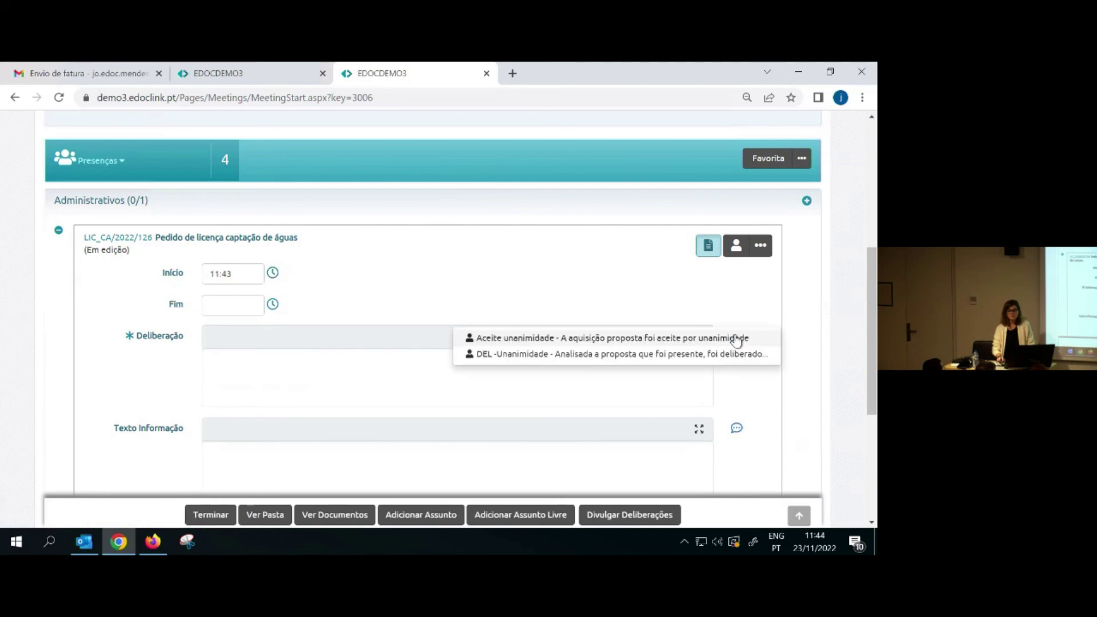
click(566, 354)
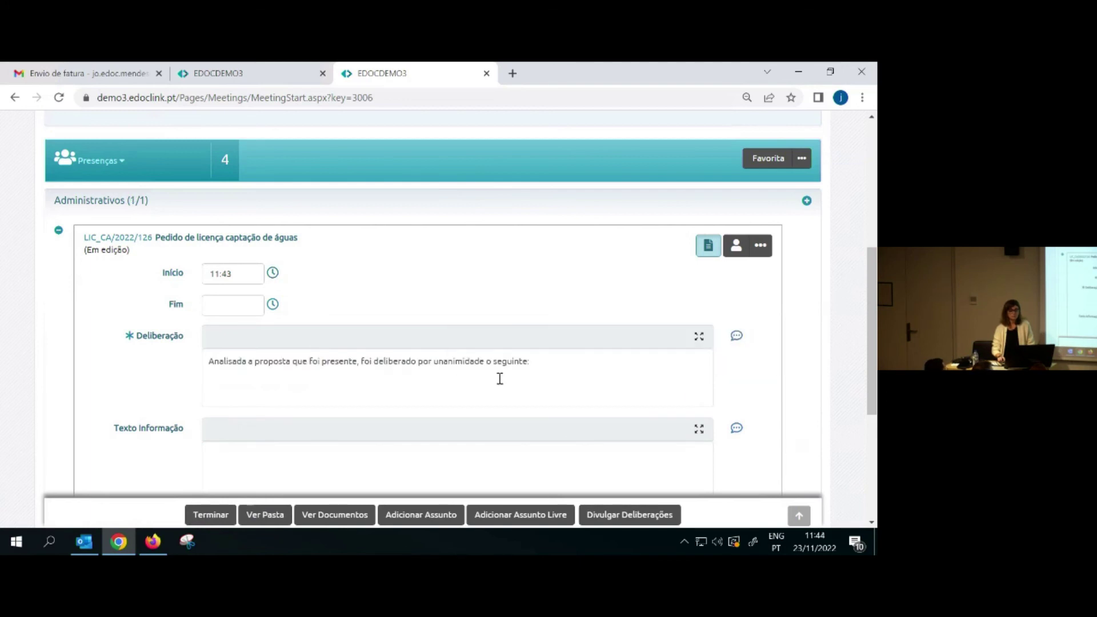
click(575, 368)
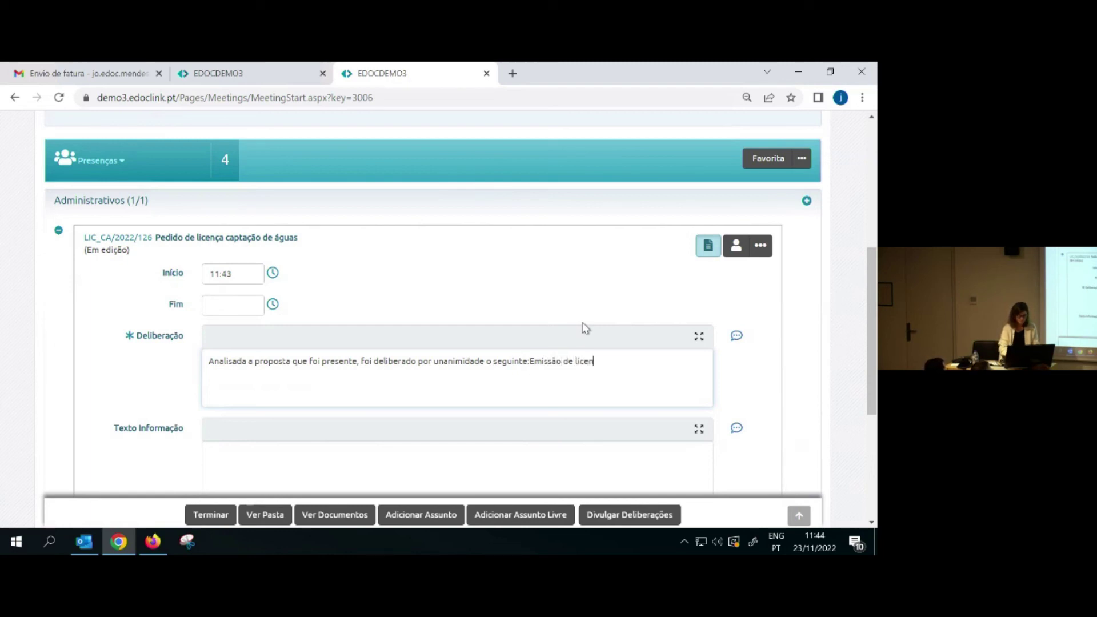
text(a)
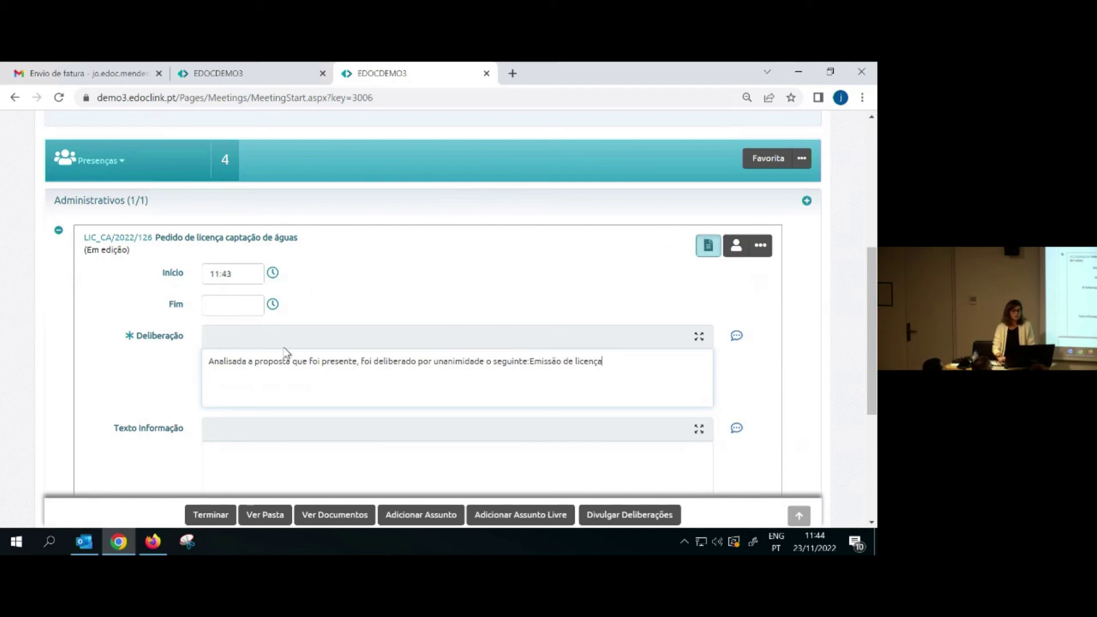
Record 11:44 as the end time of the subject "Pedido de licença captação de águas"
scroll(626, 384, down, 4)
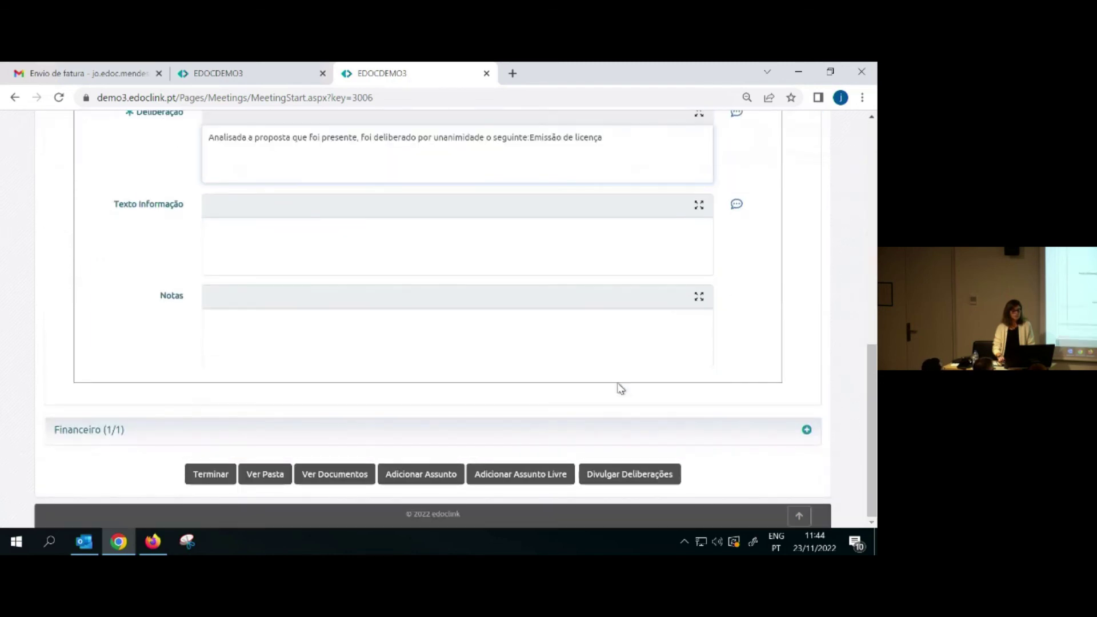
scroll(379, 318, up, 5)
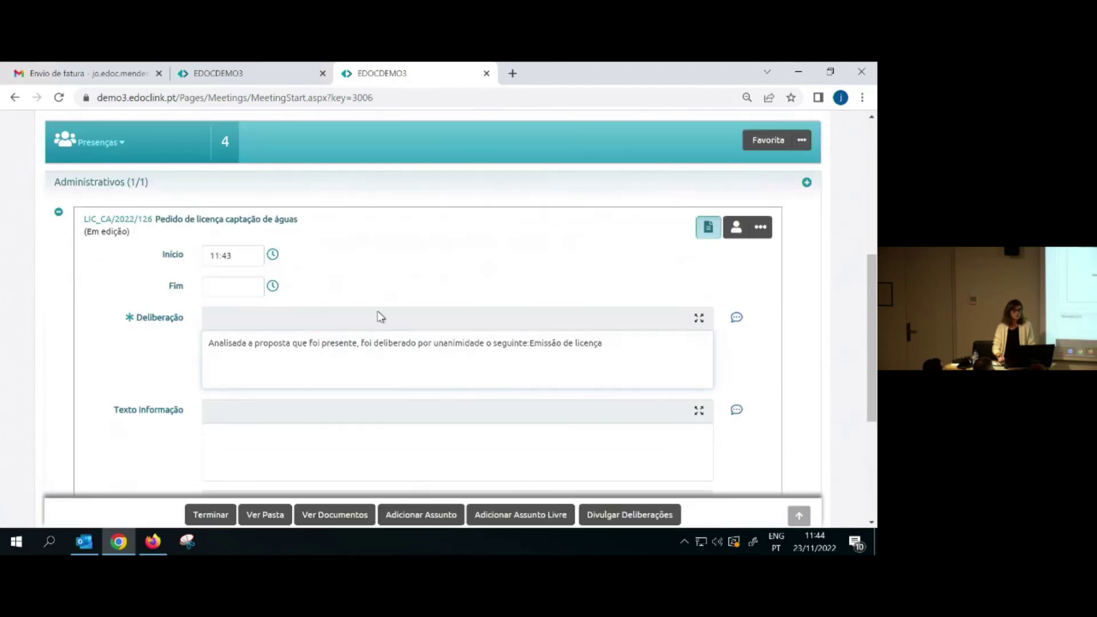
click(272, 355)
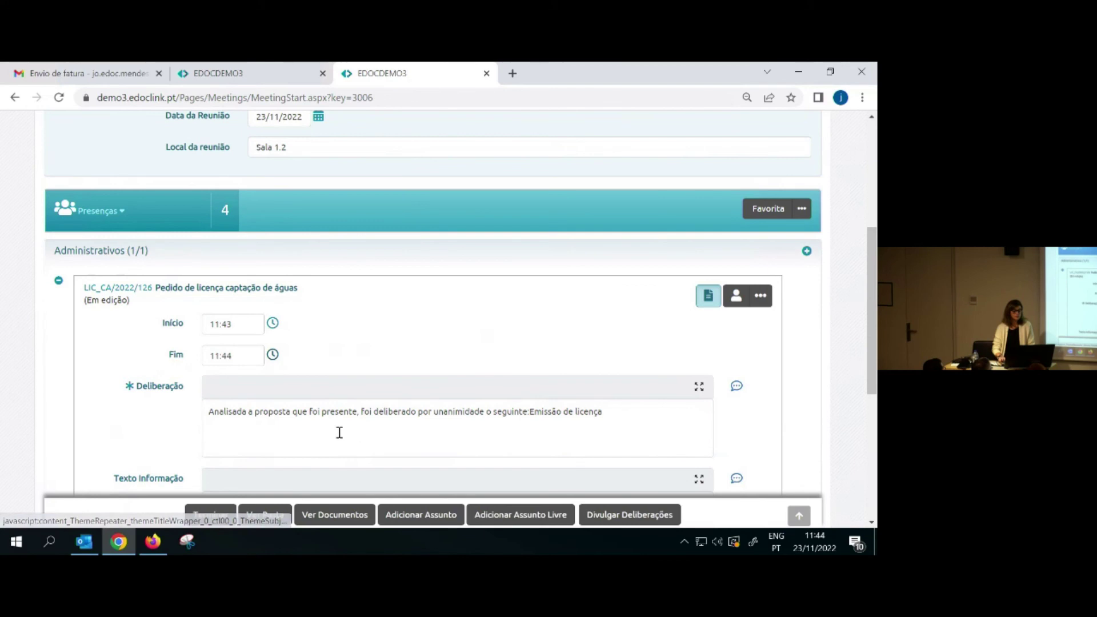
End the meeting "Reunião 28 Novembro" and confirm its closure
scroll(337, 434, down, 5)
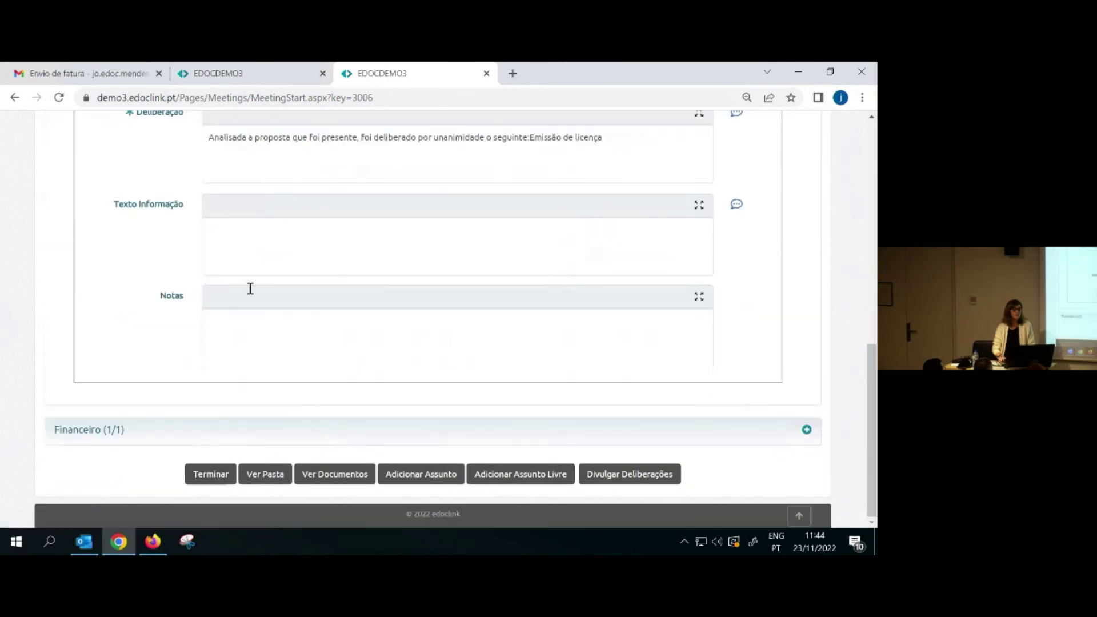
click(213, 475)
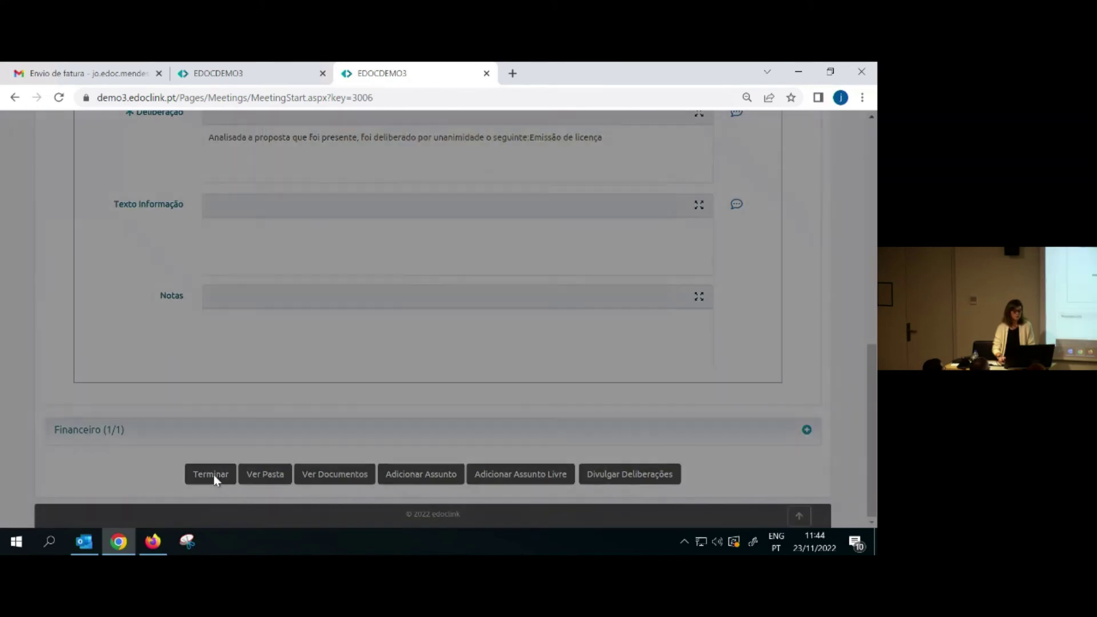
click(554, 224)
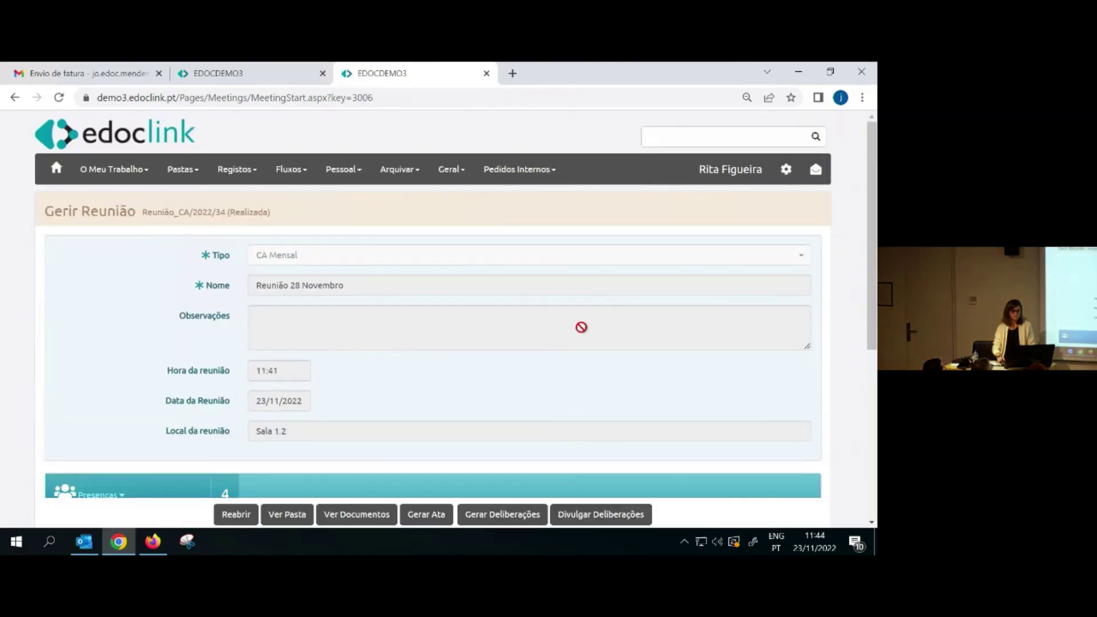
Generate the deliberation for the closed subject "Pedido de licença captação de águas" under Administrativos
click(512, 517)
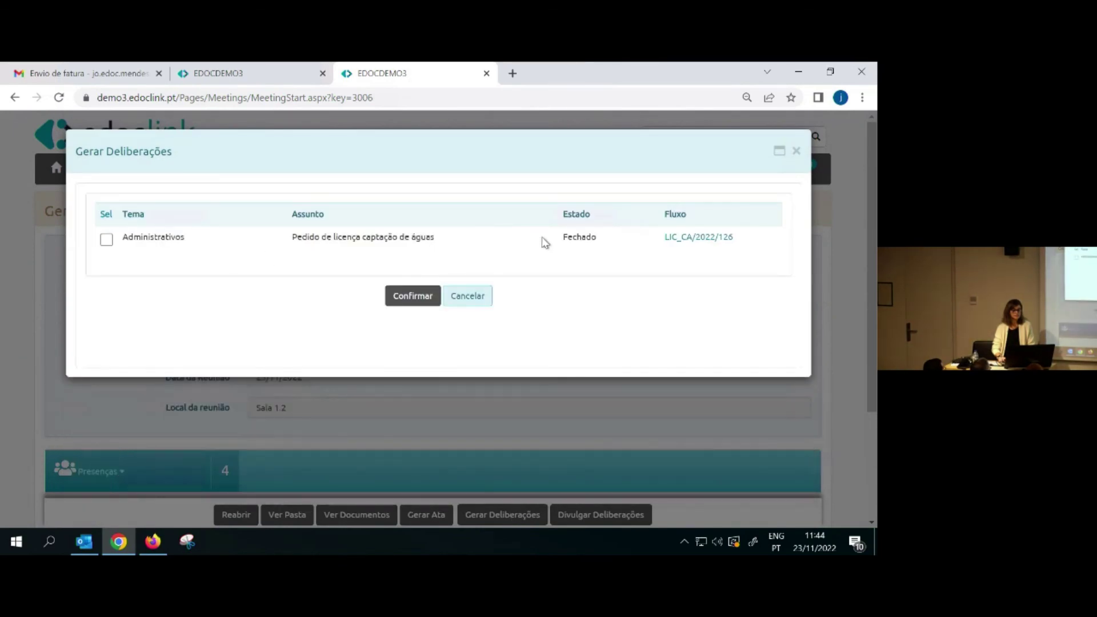
click(105, 241)
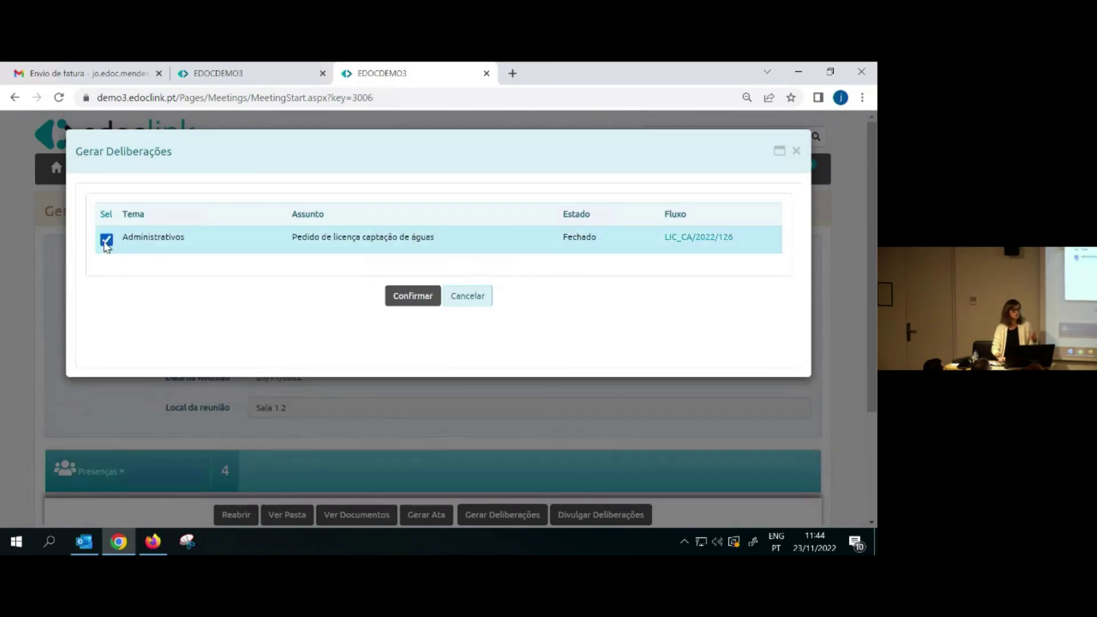
click(409, 298)
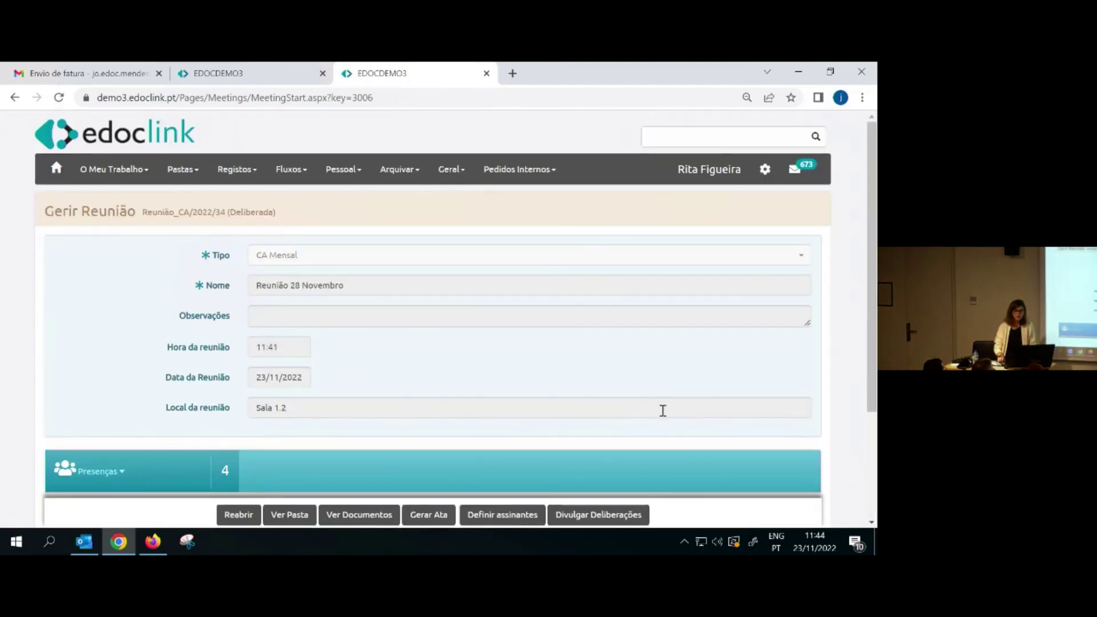
Publish the "Pedido de licença captação de águas" deliberation to Presidente CA
scroll(663, 411, down, 1)
click(600, 516)
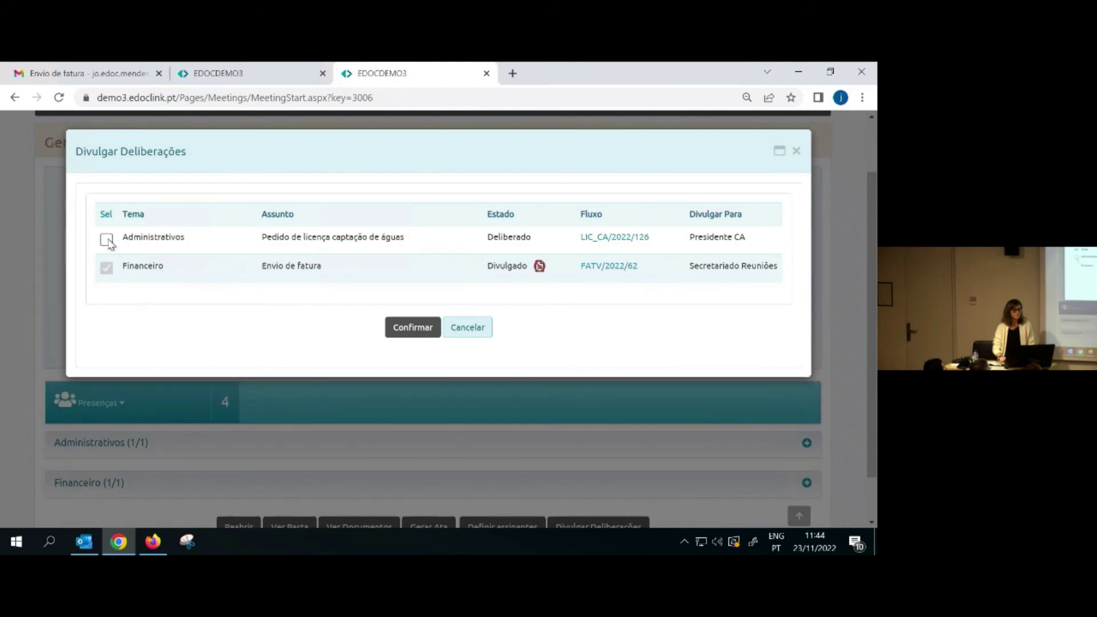
click(106, 240)
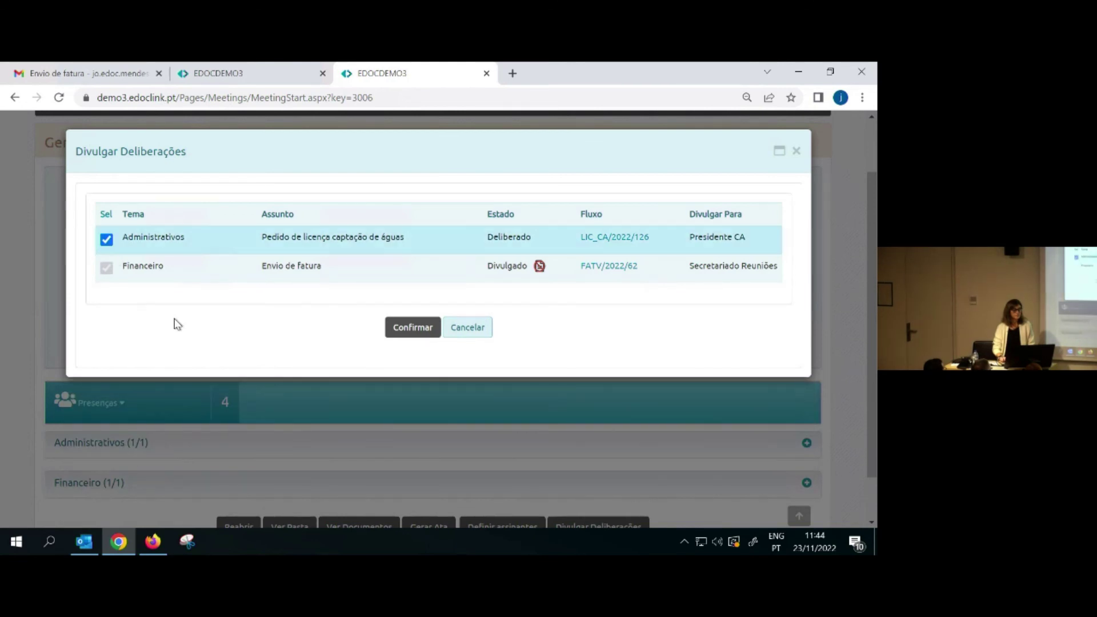
click(401, 330)
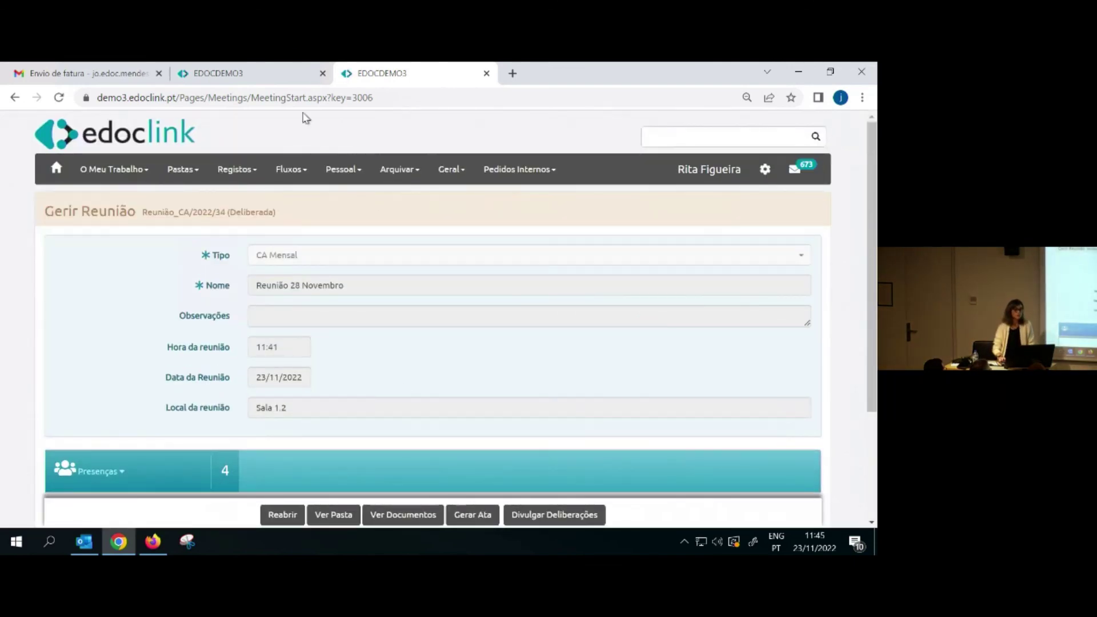
Switch to Firefox, close the old flow page, and review the stages of invoice flow FATV/2022/62
click(153, 541)
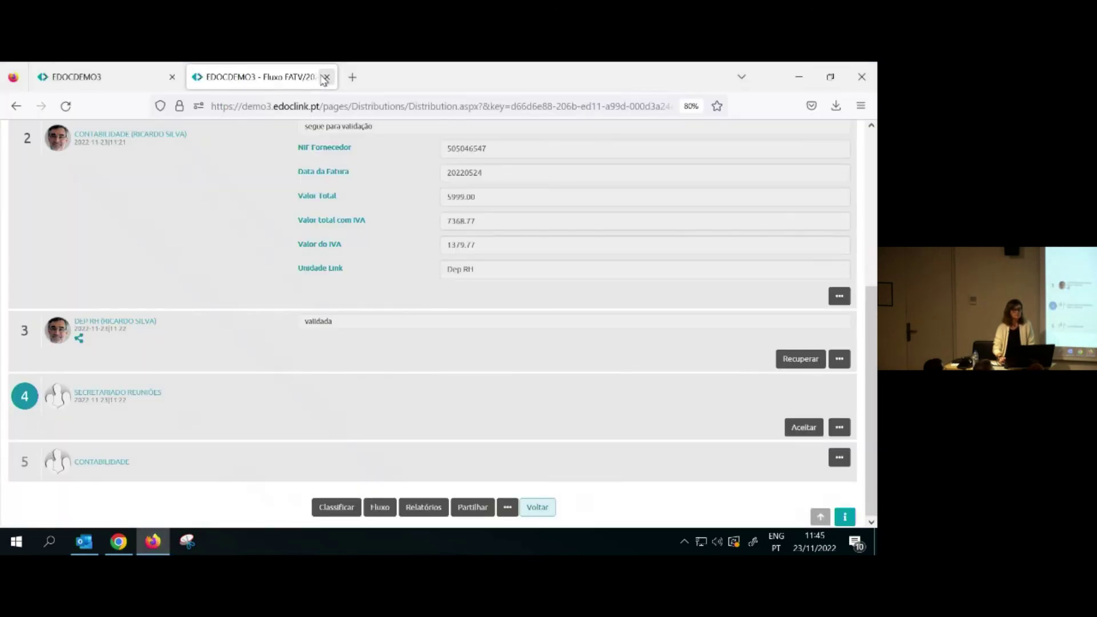
click(327, 77)
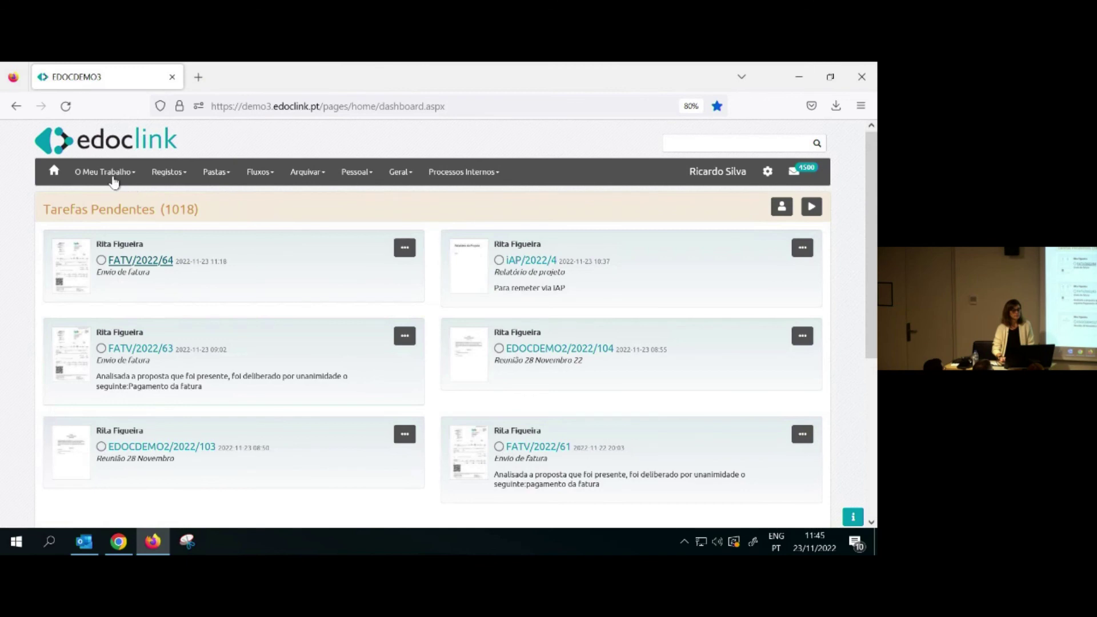
click(245, 276)
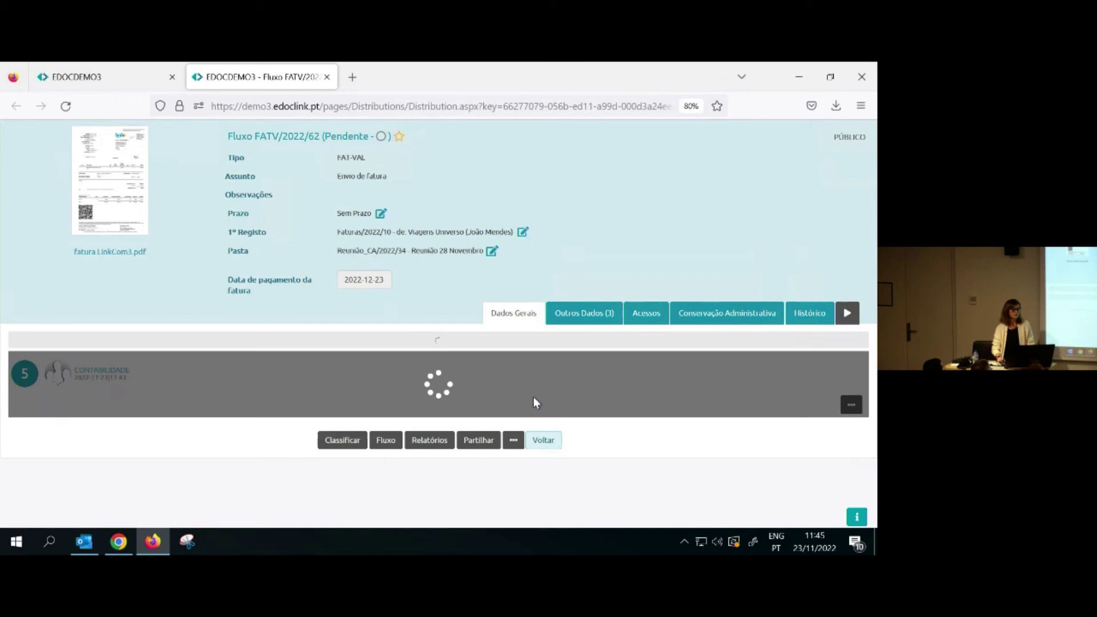
scroll(533, 397, down, 5)
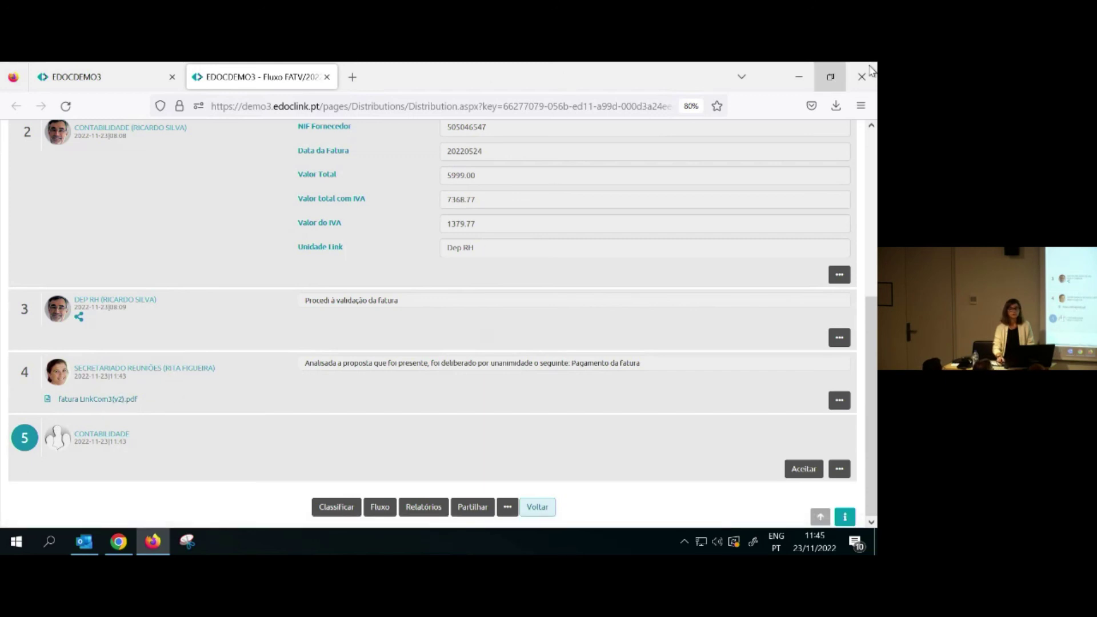
Switch back to Chrome, open pending task LIC_CA/2022/126, and examine the deliberation text in its Reunião CA stage
click(119, 541)
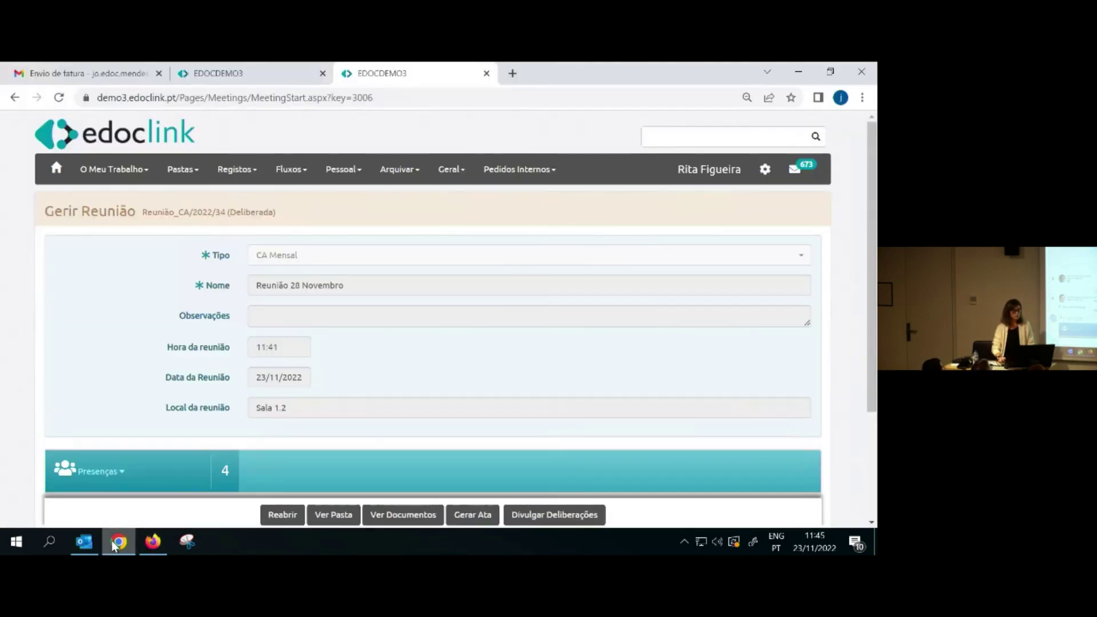
click(57, 172)
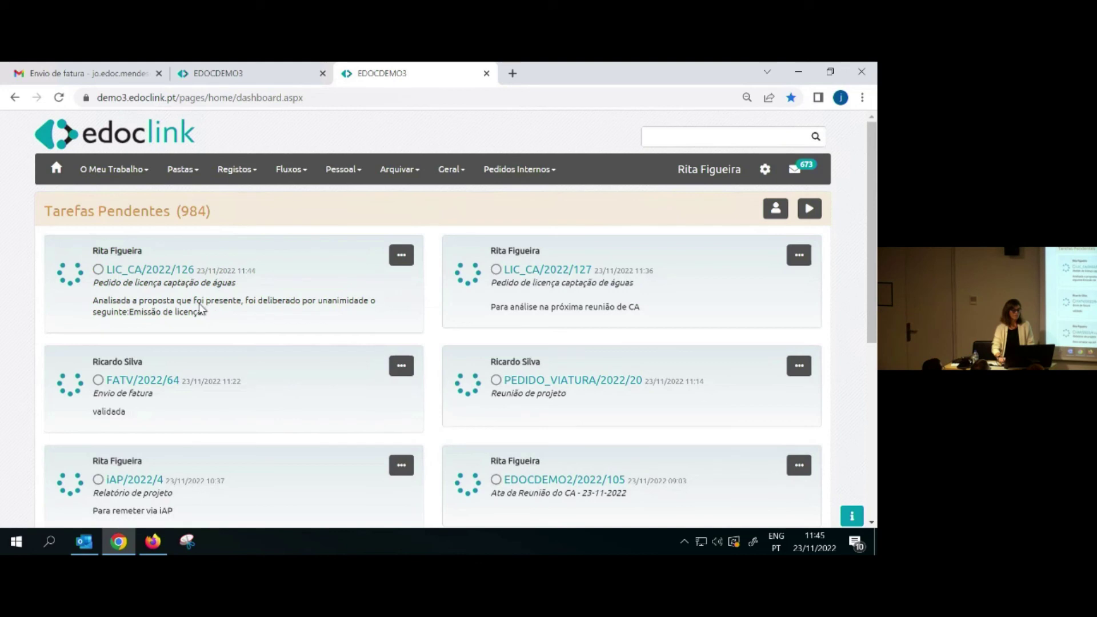
click(171, 272)
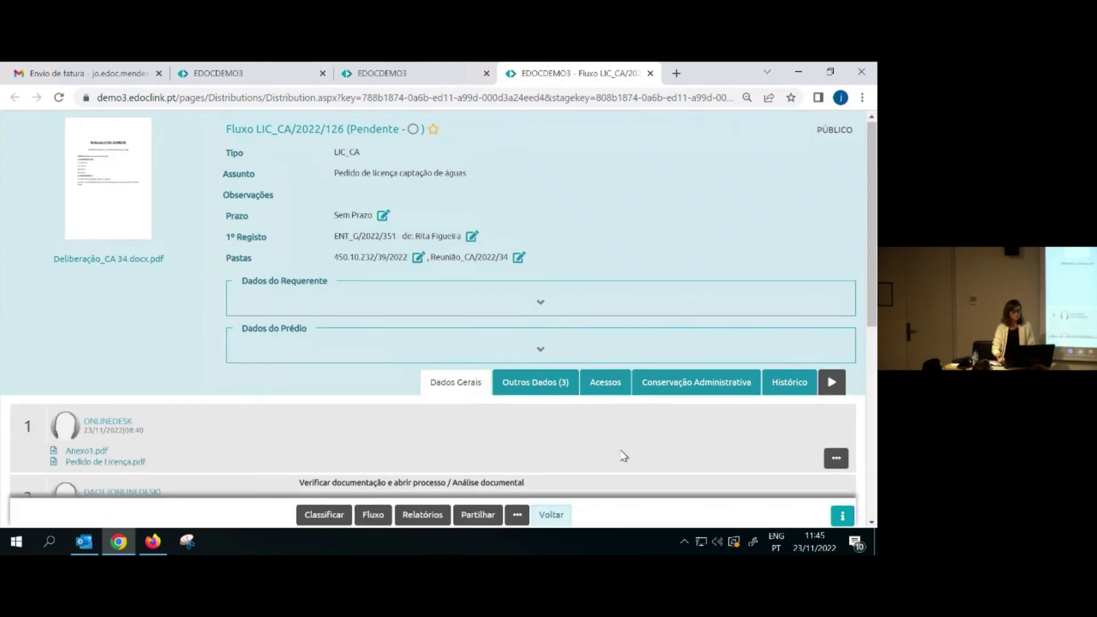
scroll(623, 455, down, 10)
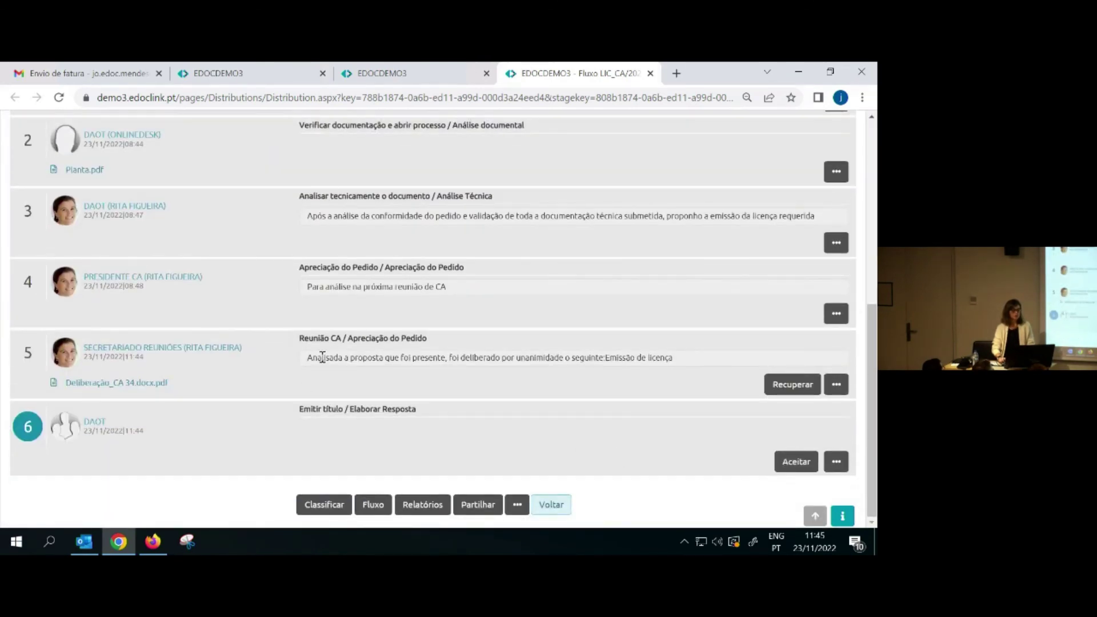
drag(312, 358, 669, 359)
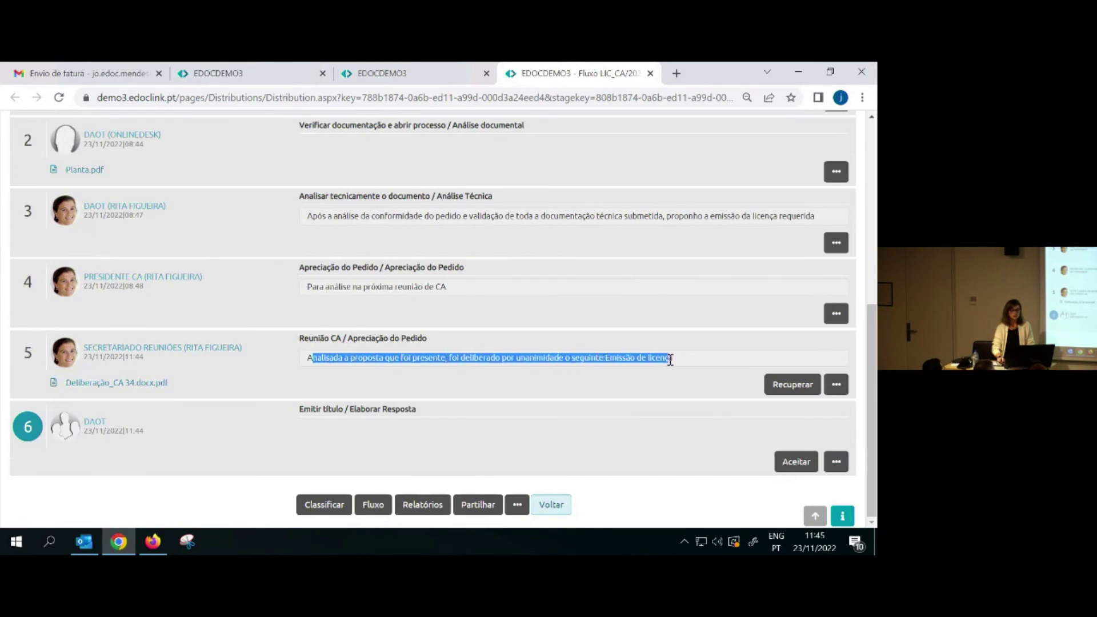
View the attached document "Deliberação_CA 34.docx.pdf" and close it after reading
click(115, 383)
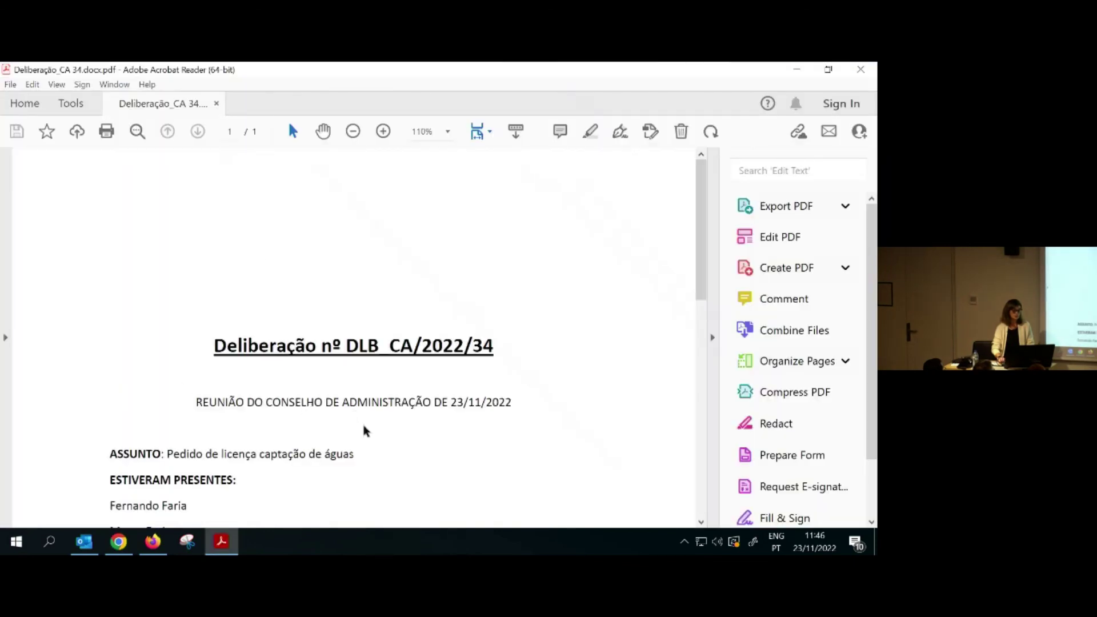
scroll(364, 433, down, 3)
scroll(365, 433, up, 3)
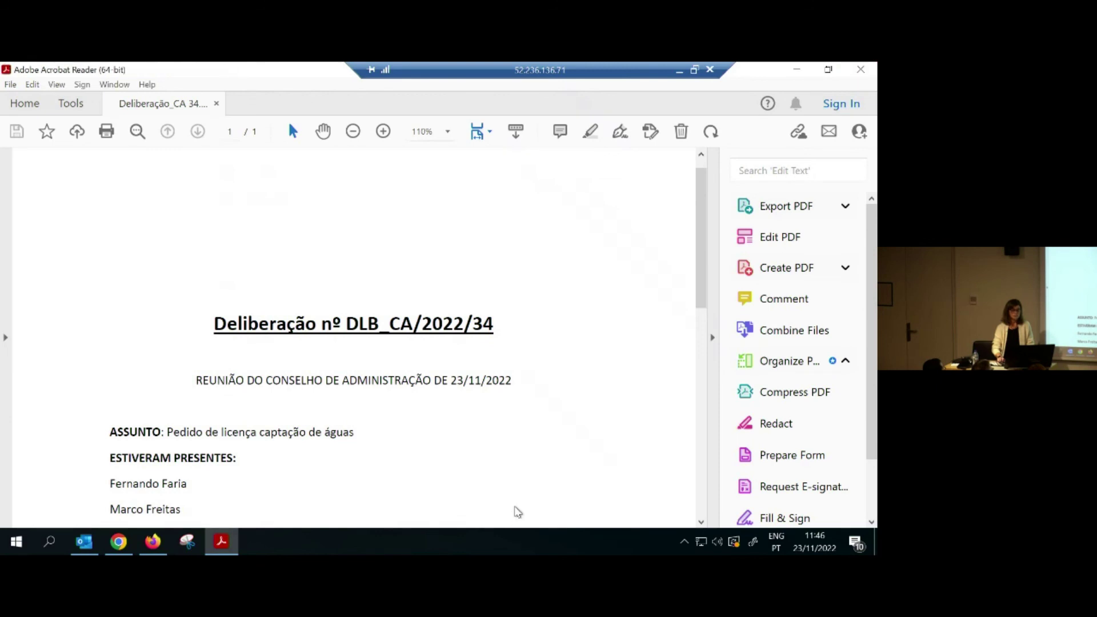
key(alt+F4)
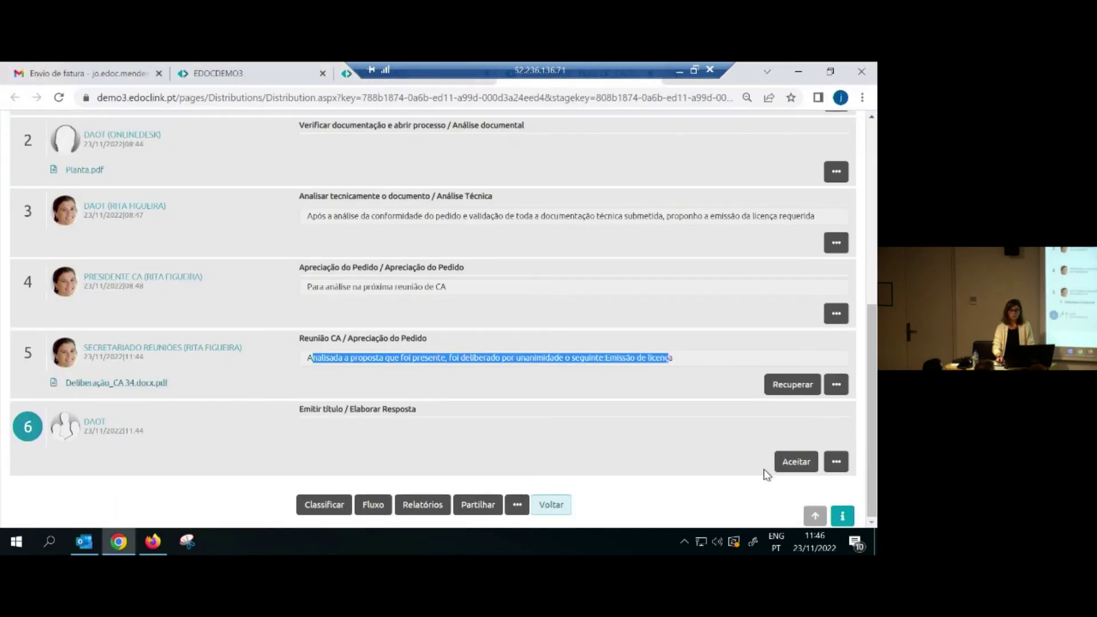
Accept stage 6 "Emitir título / Elaborar Resposta" and generate its licence document from the Licenca_Agua model
click(791, 461)
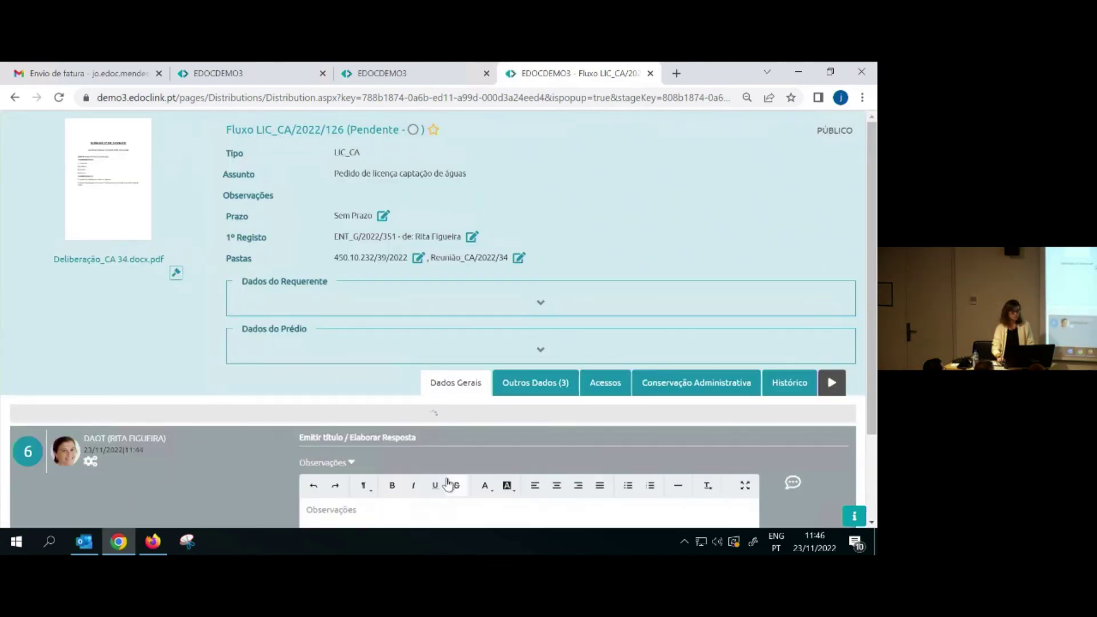
scroll(447, 481, down, 10)
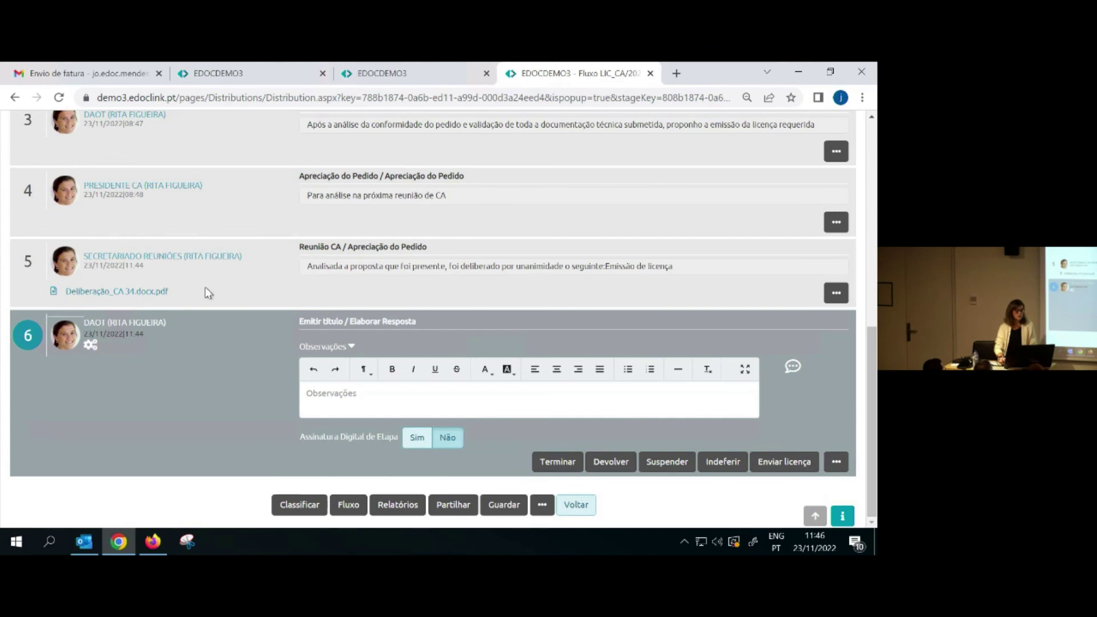
click(91, 347)
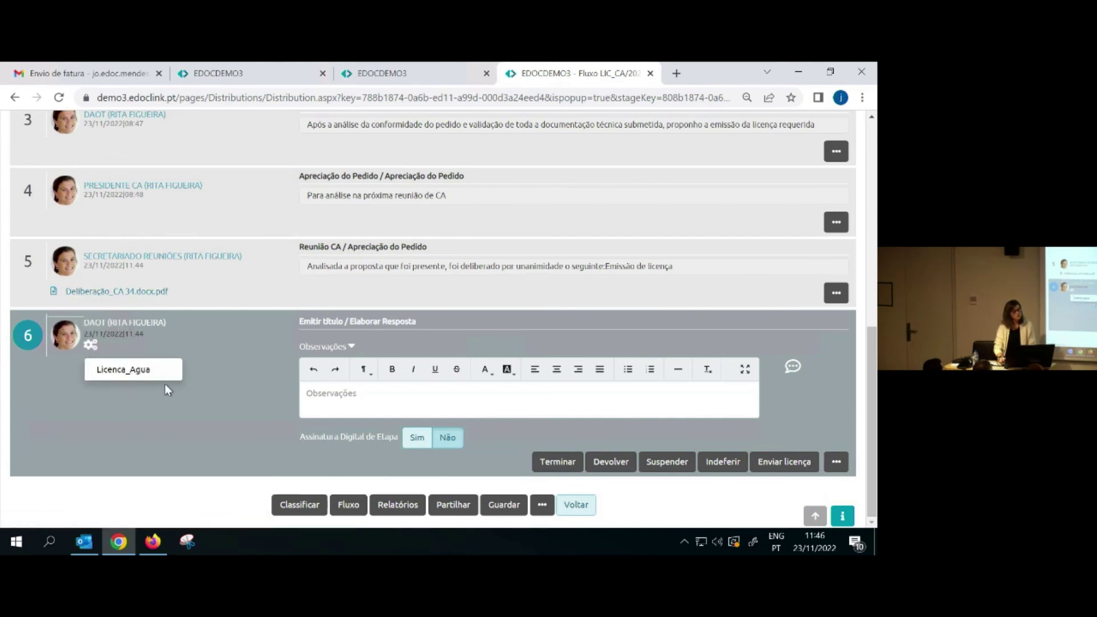
click(133, 376)
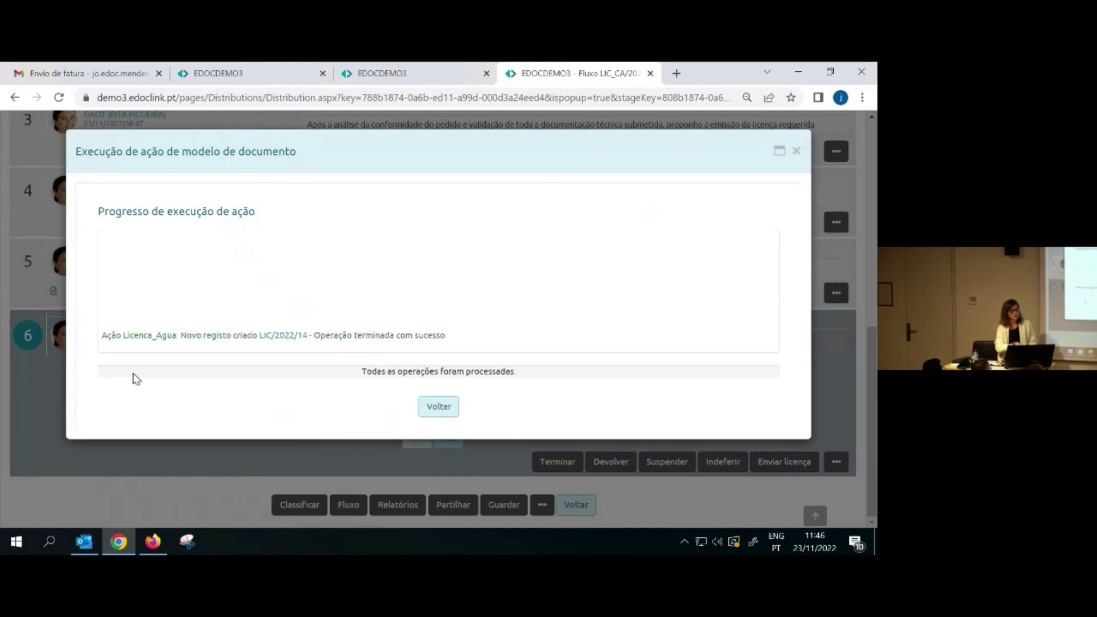
click(438, 406)
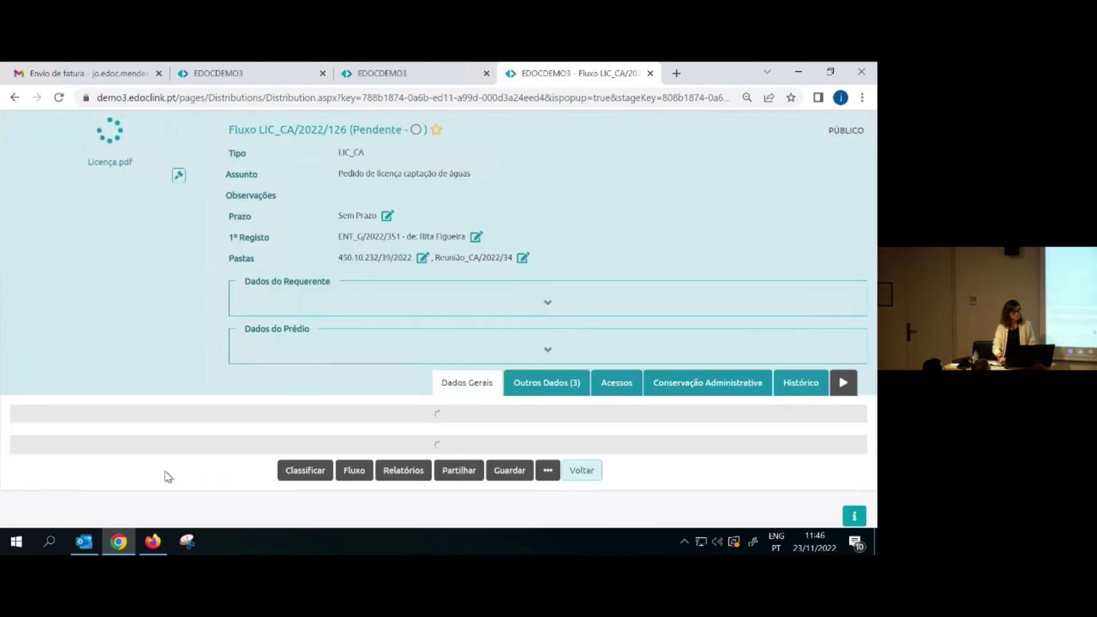
scroll(164, 470, down, 7)
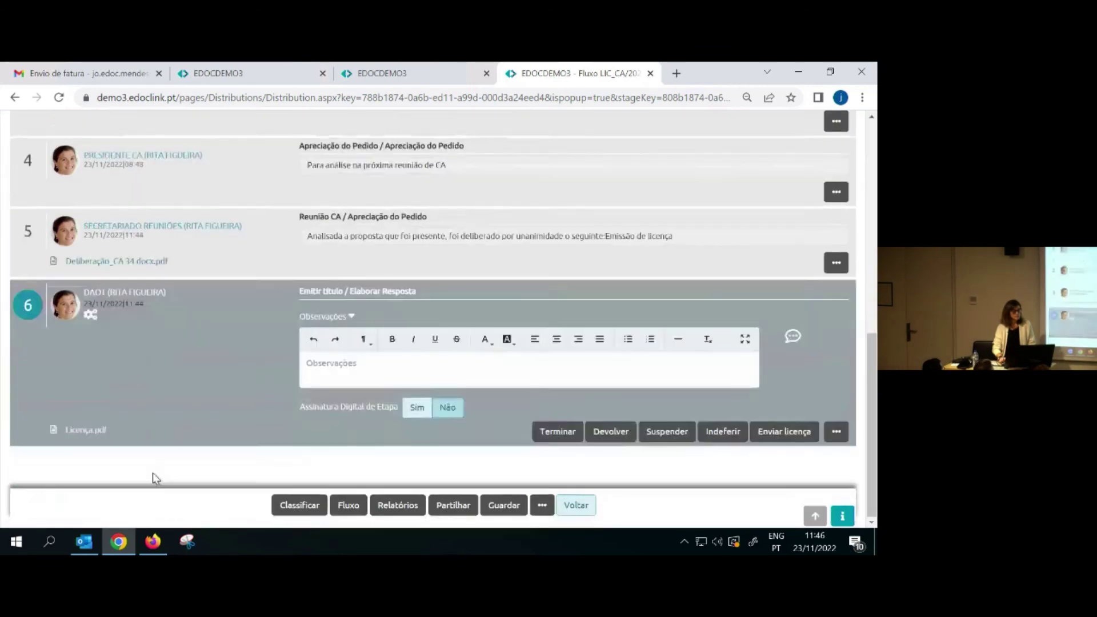
scroll(157, 478, down, 1)
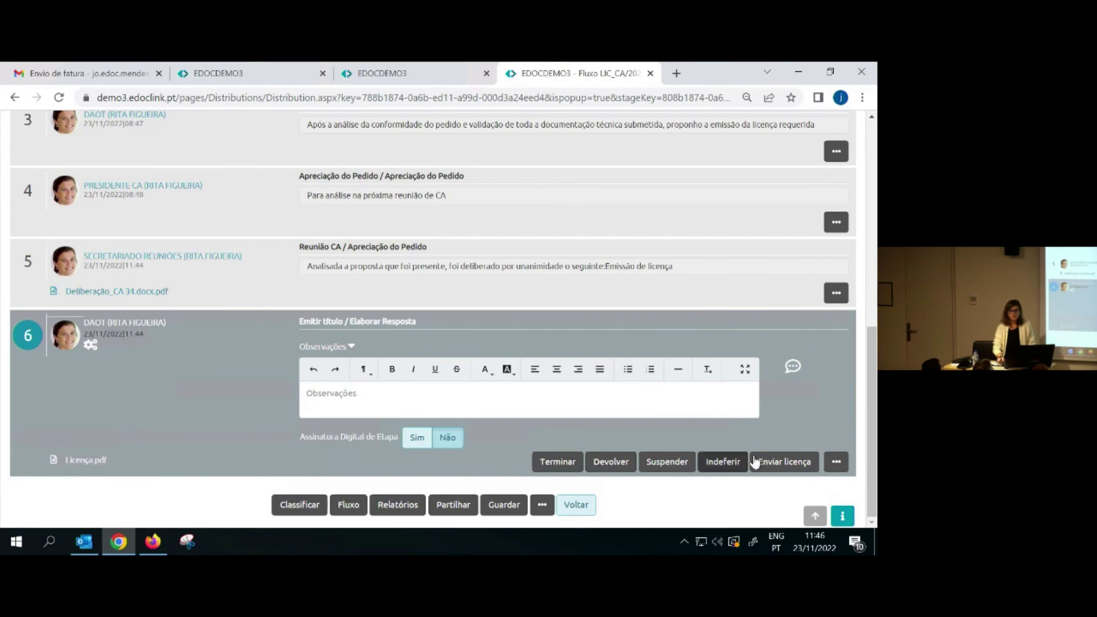
Send the licence notification with the message "Segue licença solicitada" and Licença.pdf attached, and finish stage 6 of the flow
click(775, 462)
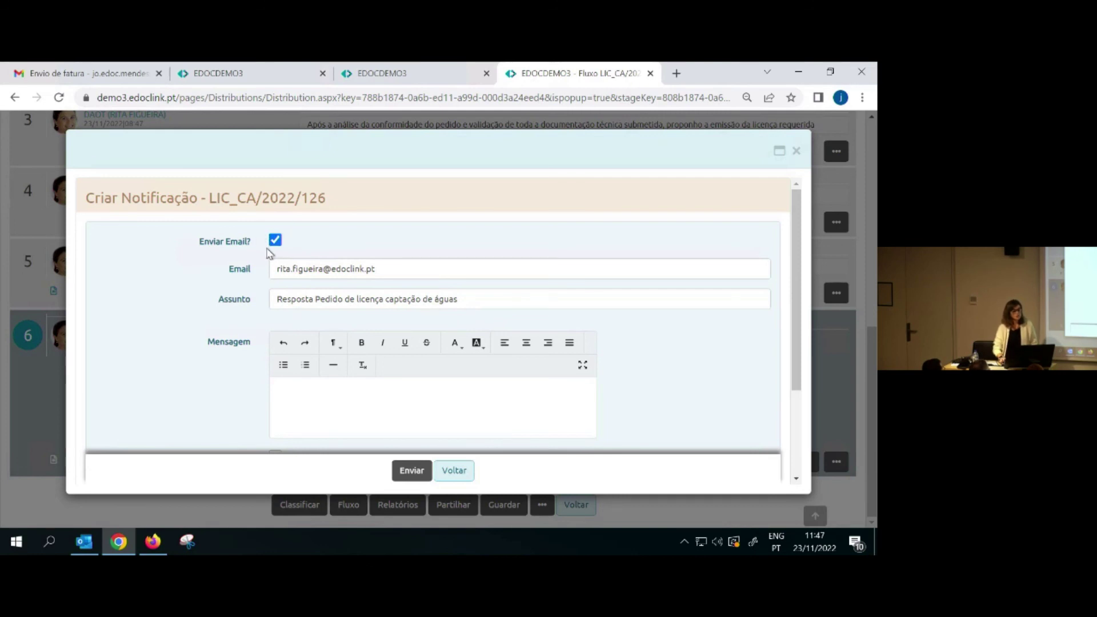
text(Segue licença solicitada)
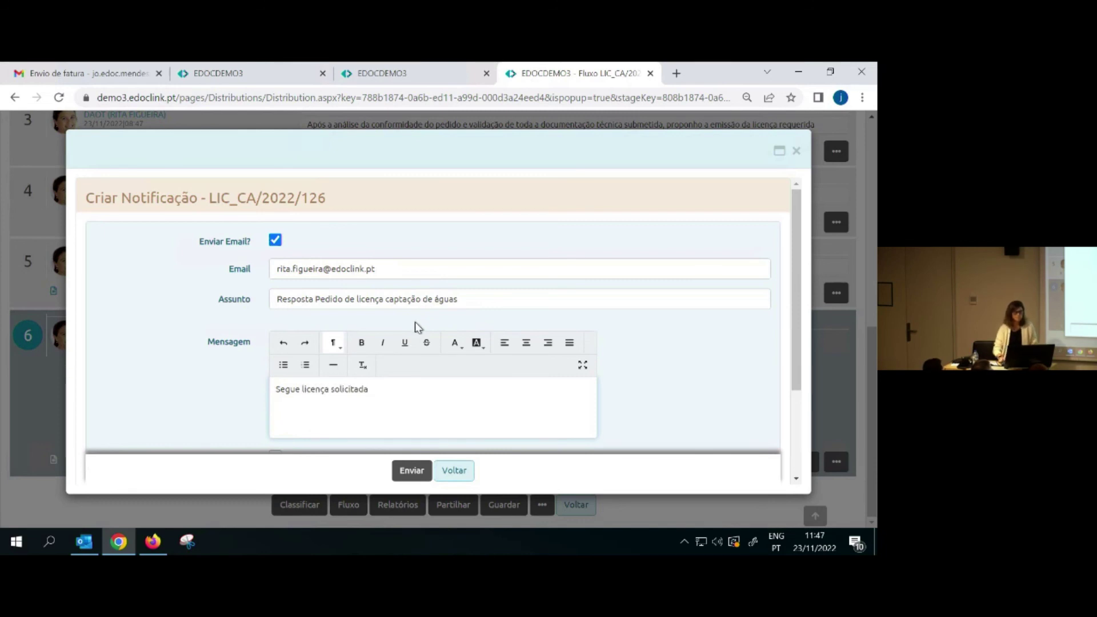
scroll(434, 303, down, 1)
scroll(320, 377, down, 1)
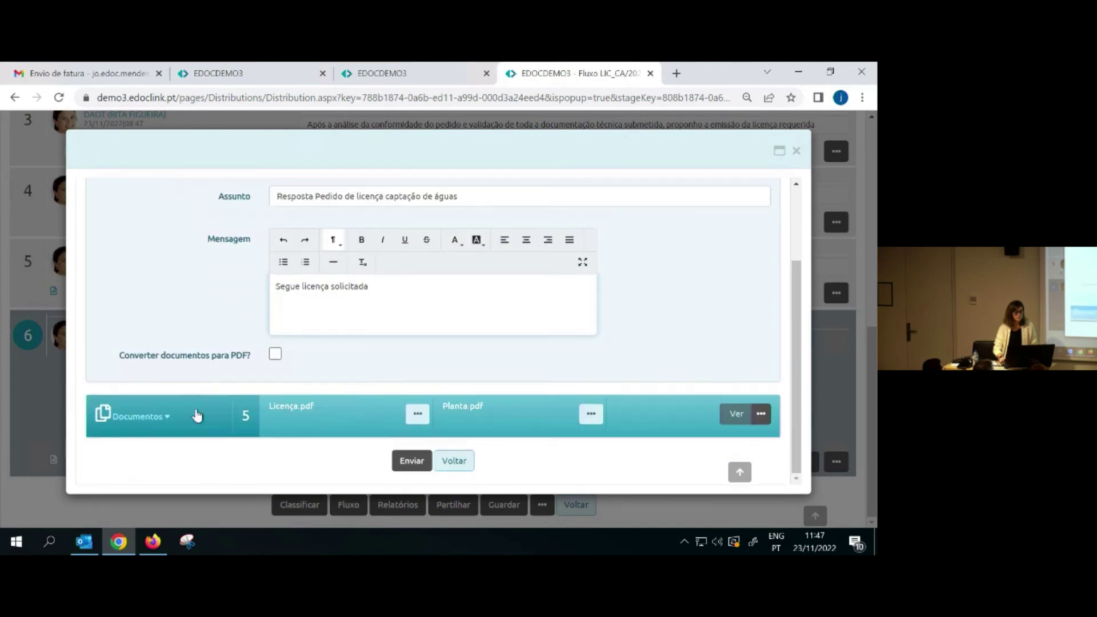
click(119, 420)
scroll(228, 395, down, 3)
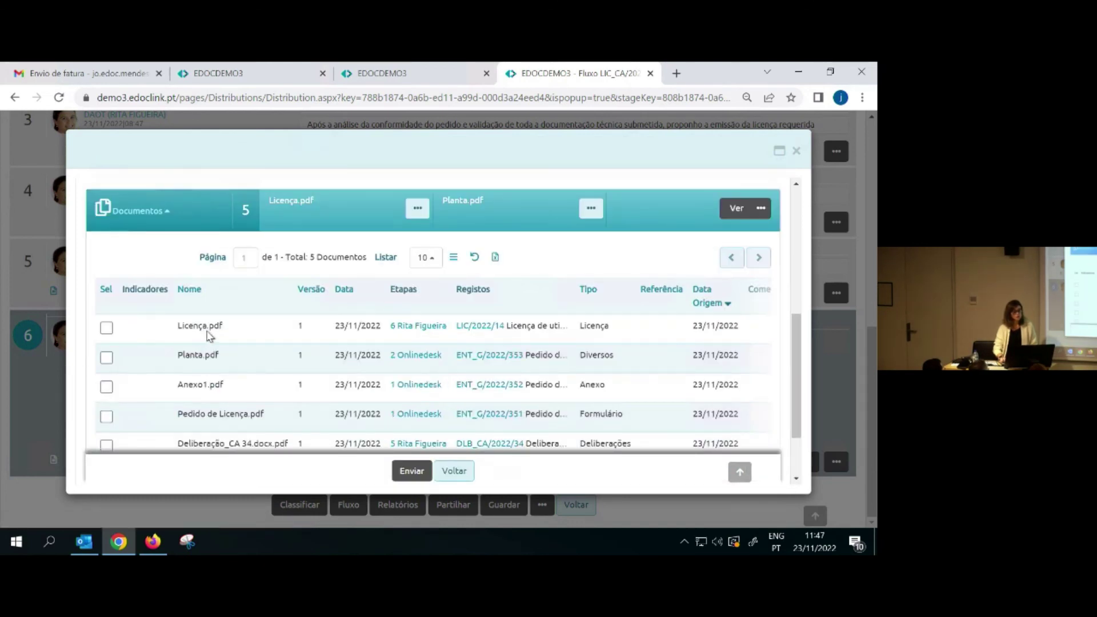
click(107, 329)
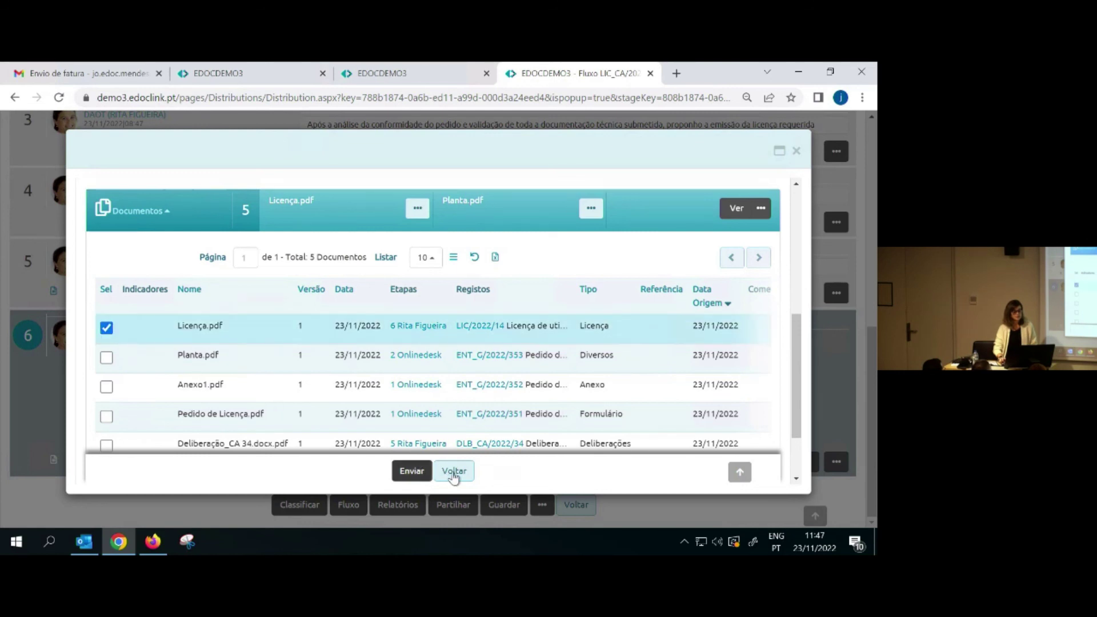
click(413, 471)
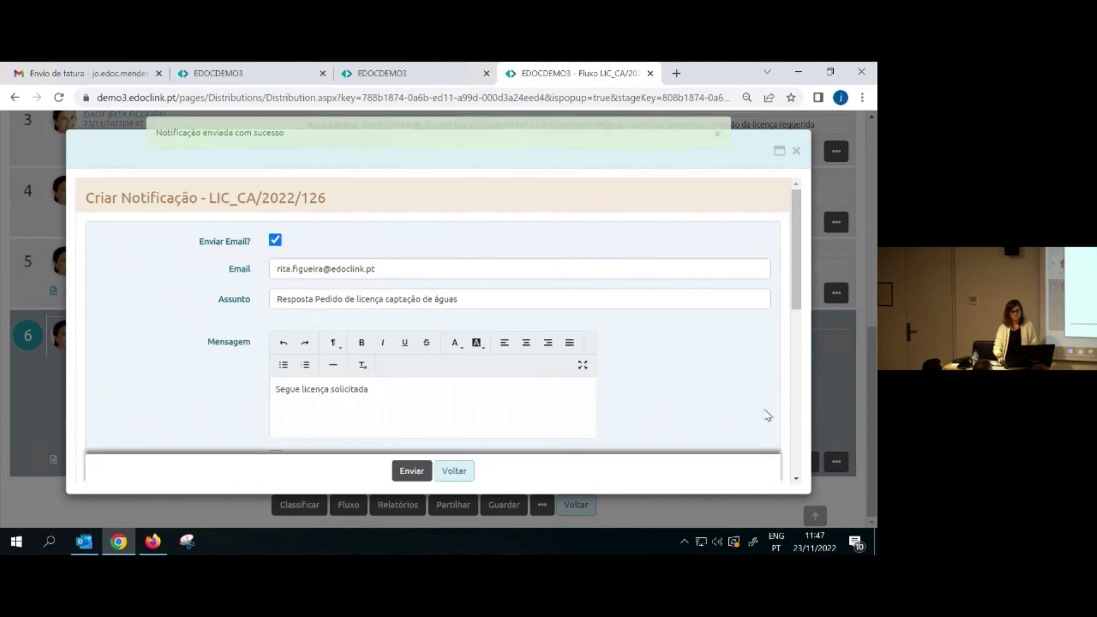
click(450, 476)
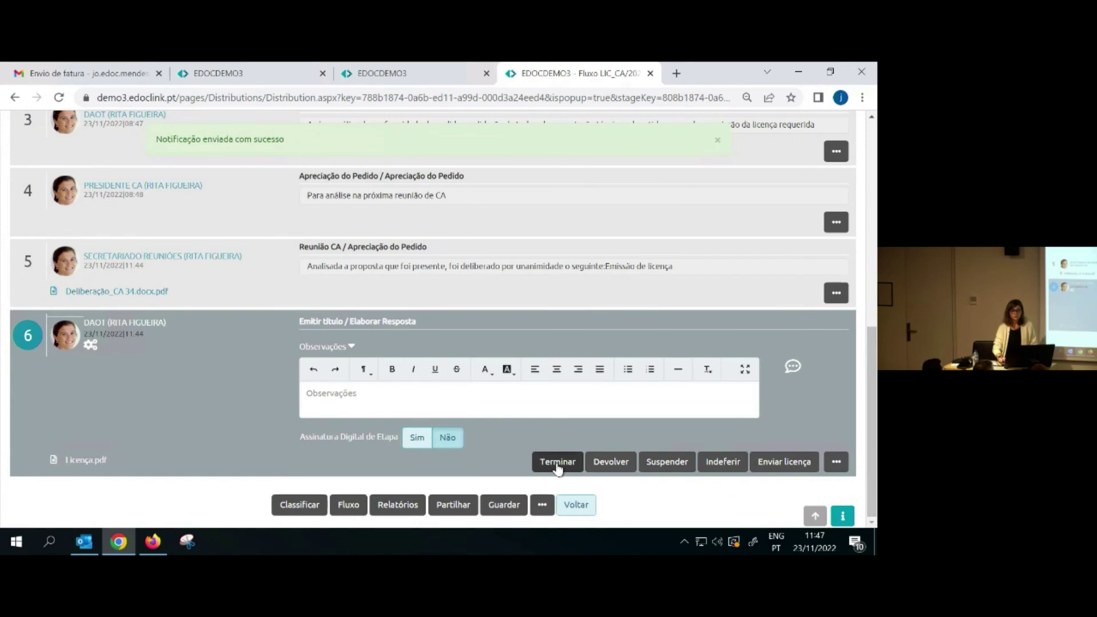
click(553, 463)
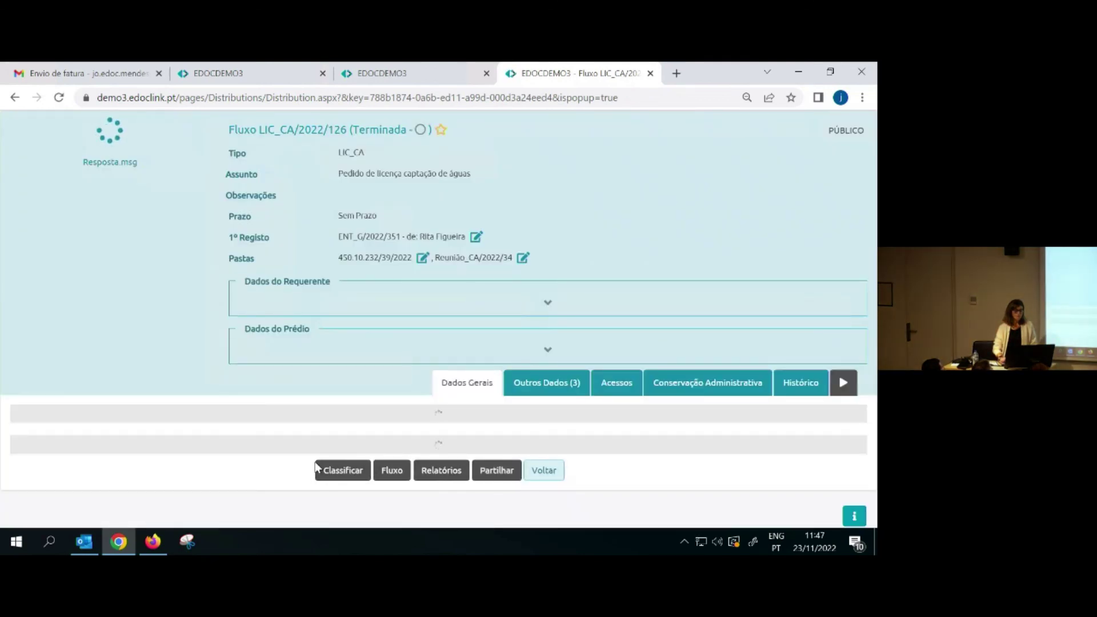
Switch to Onlinedesk, read the newest message of submitted request LIC_CA/2022/127, and return to the submitted requests list
key(alt+Tab)
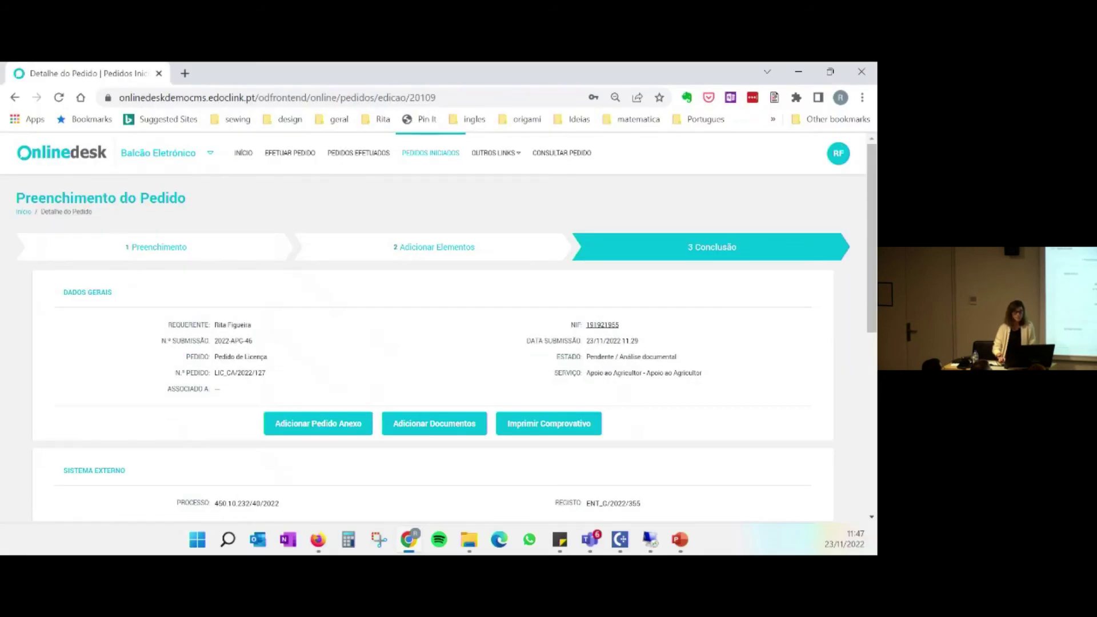
click(357, 155)
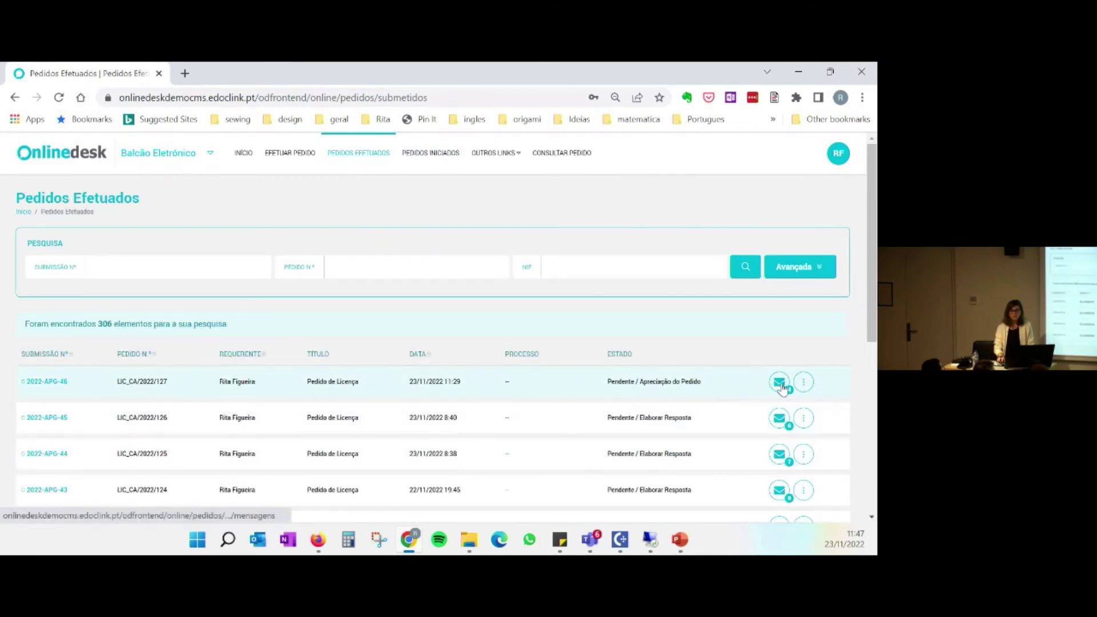
click(781, 384)
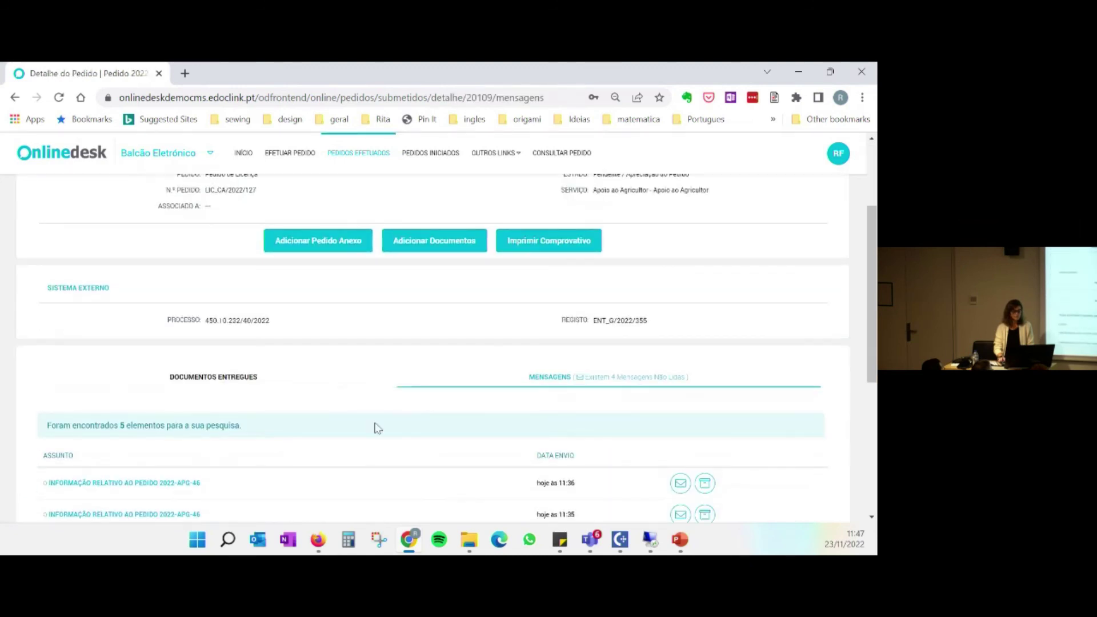
scroll(399, 412, down, 2)
click(94, 345)
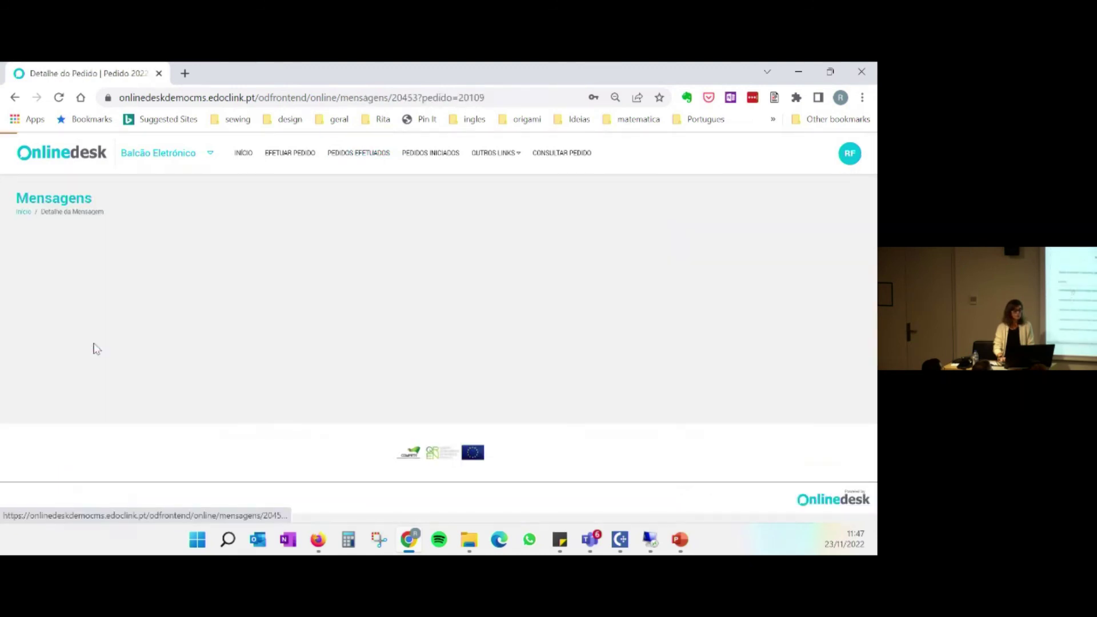
scroll(389, 391, down, 2)
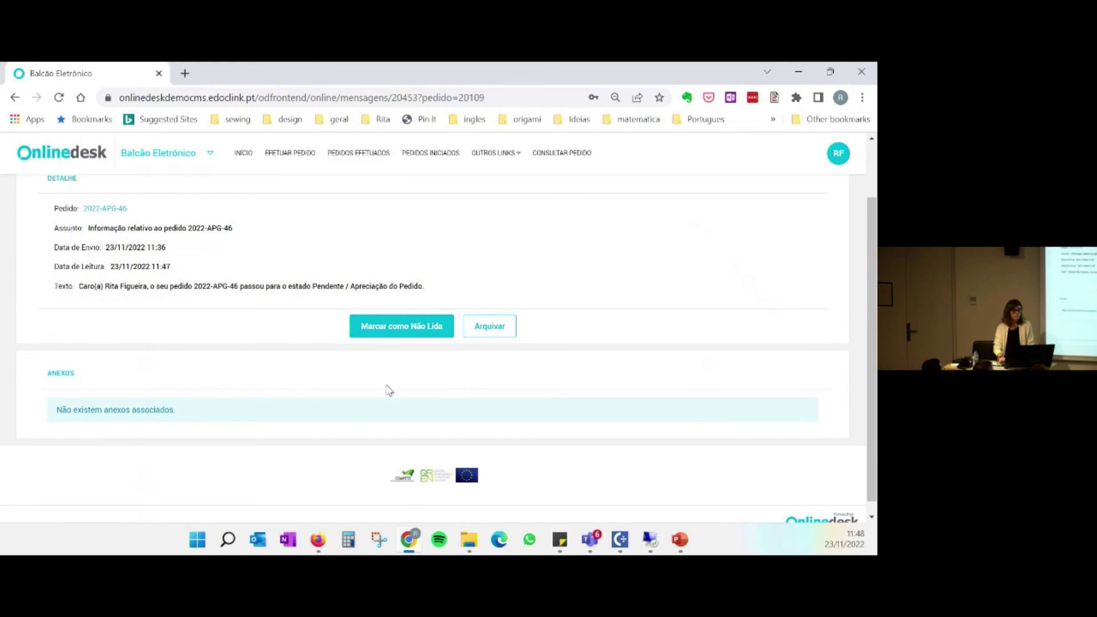
scroll(388, 388, up, 2)
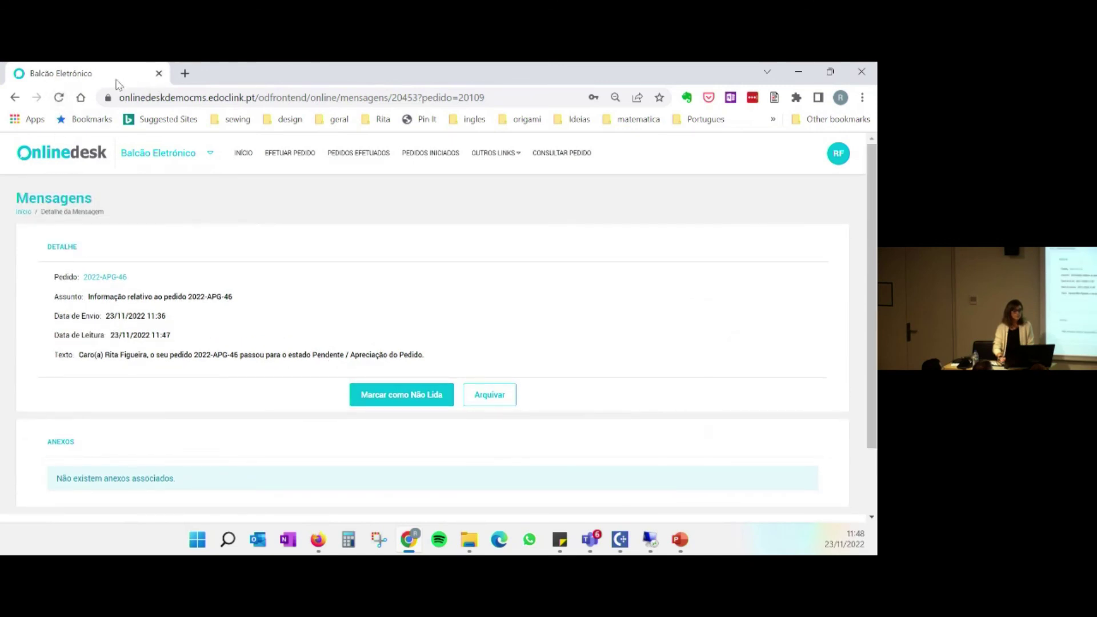
click(15, 97)
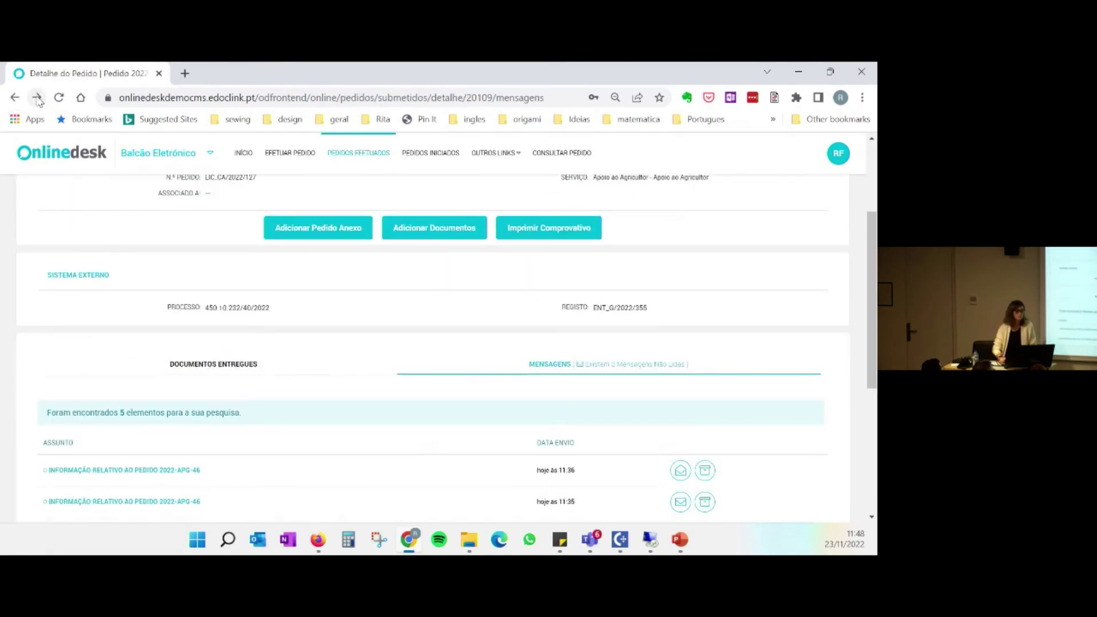
click(16, 99)
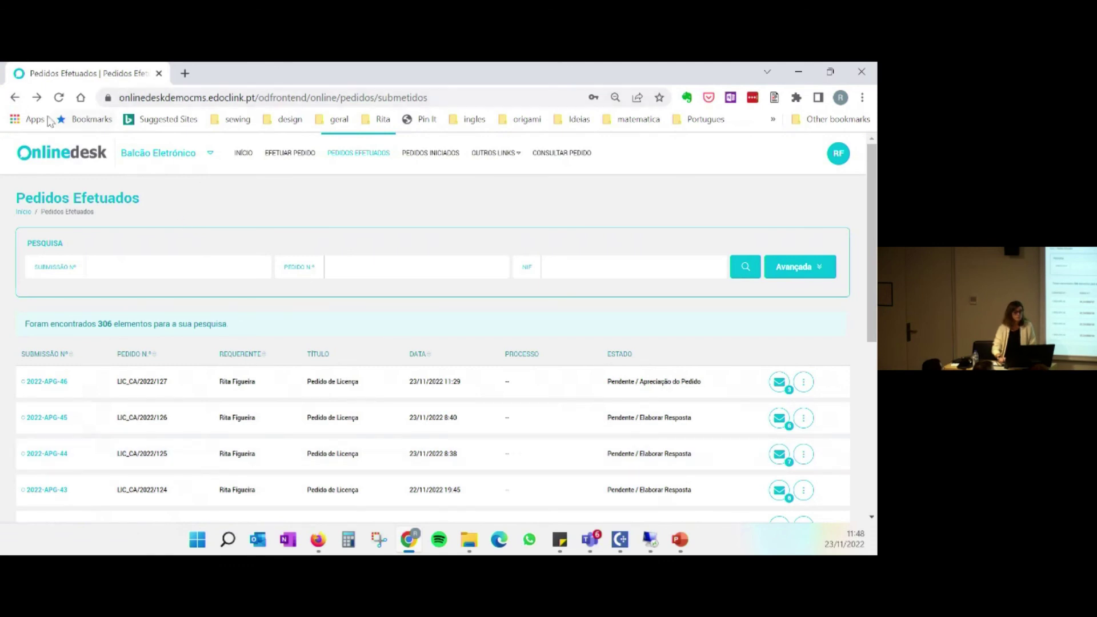
Refresh the submitted requests list, recheck the messages page of request LIC_CA/2022/127, and go back to the list
click(59, 98)
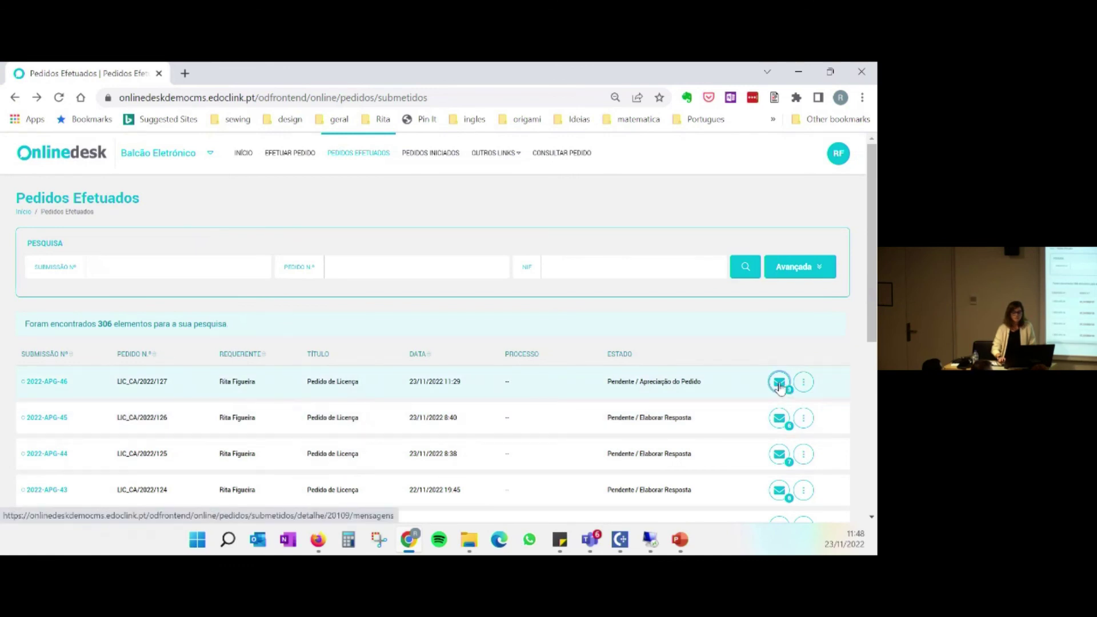
click(779, 383)
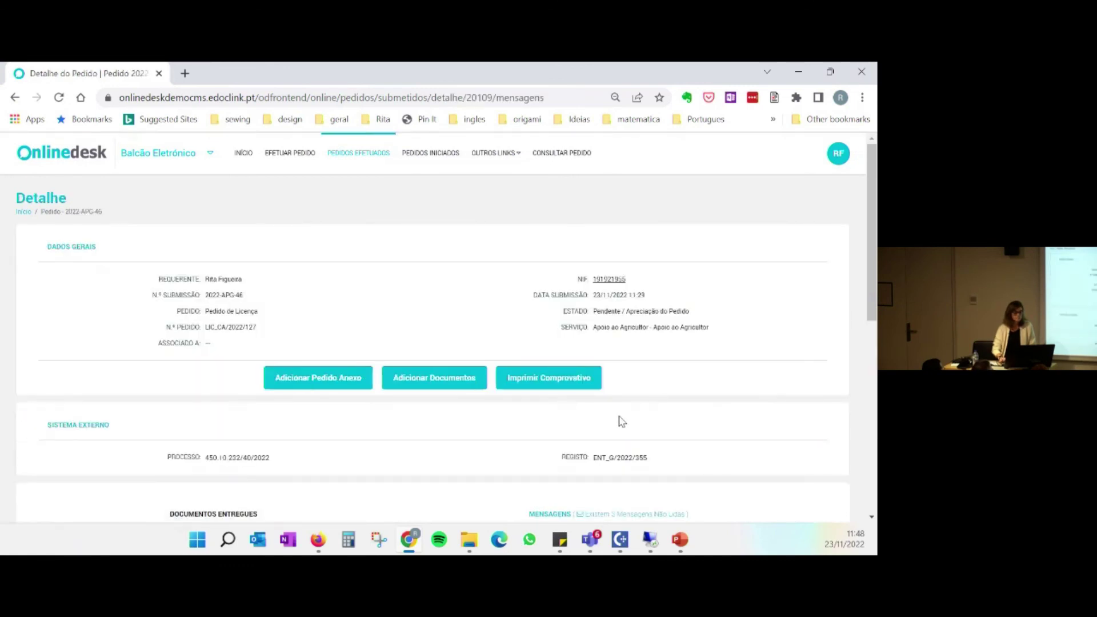
click(14, 98)
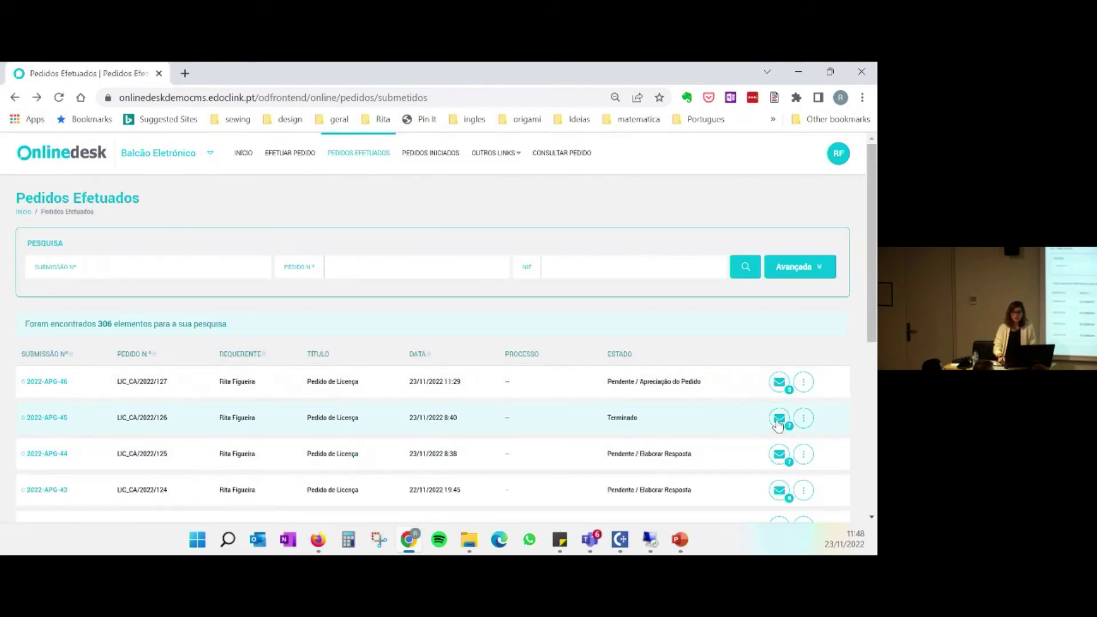
Read the newest status message of submitted request LIC_CA/2022/126 and return to the submitted requests list
click(779, 420)
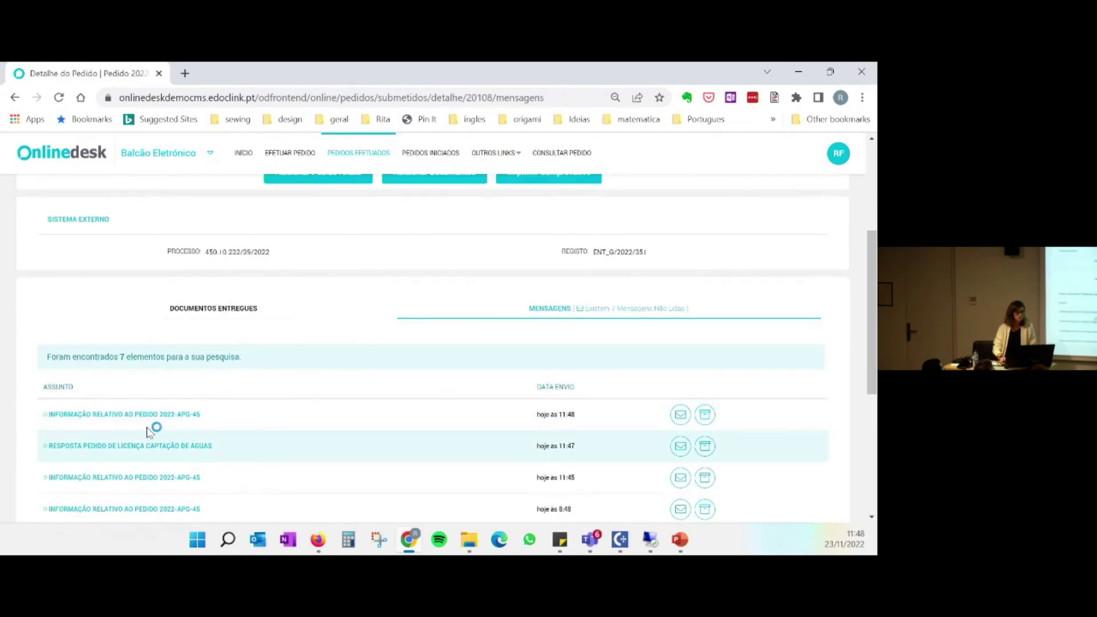
click(139, 415)
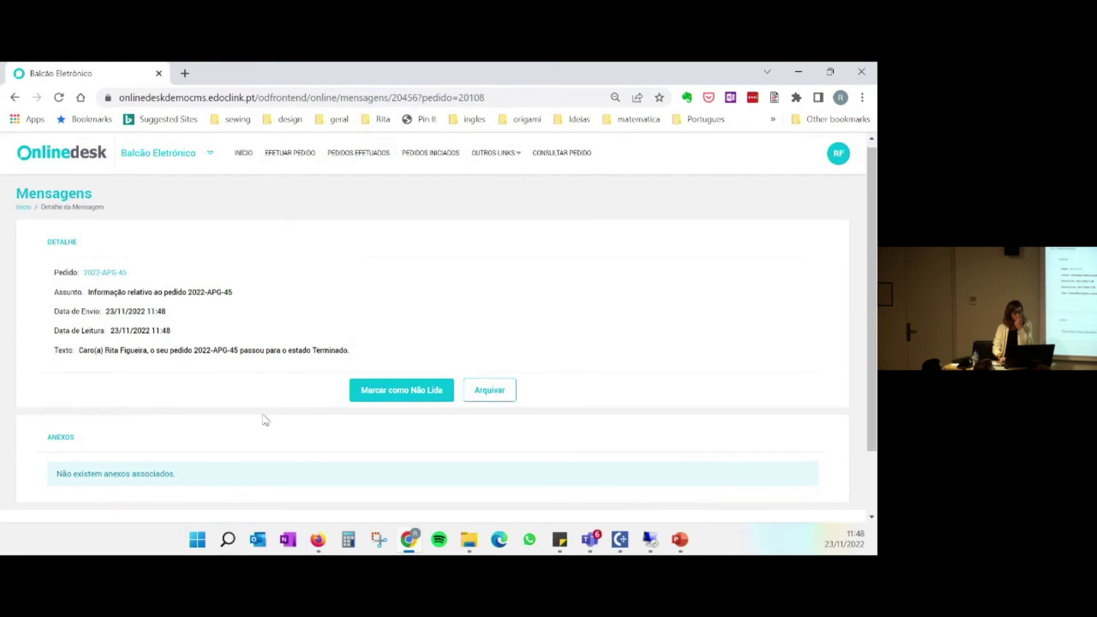
scroll(265, 420, down, 2)
scroll(266, 420, up, 2)
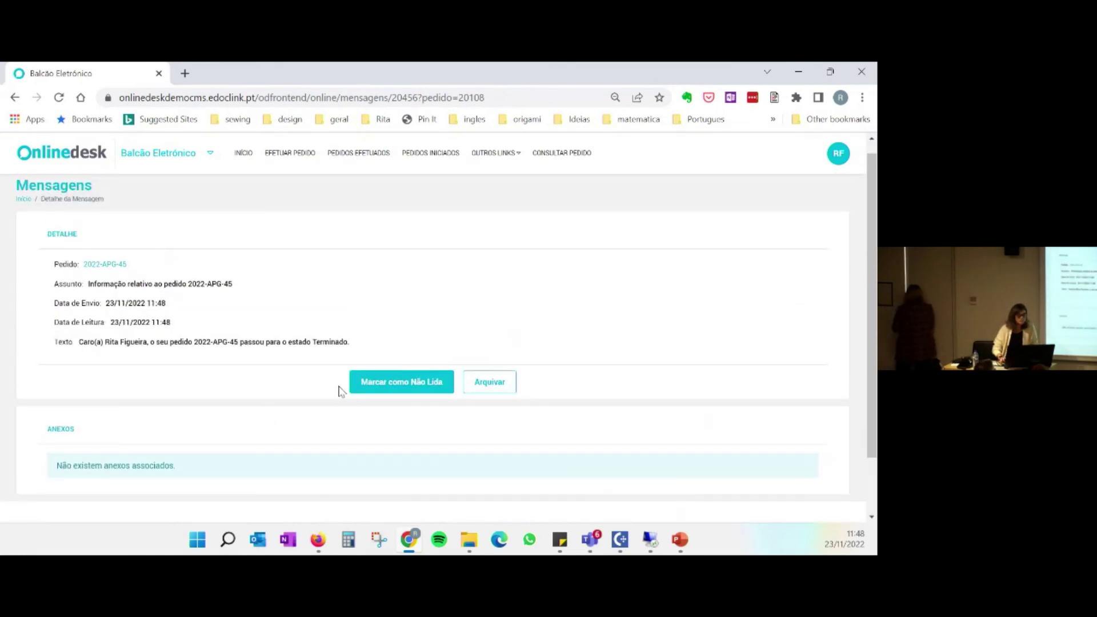
click(15, 97)
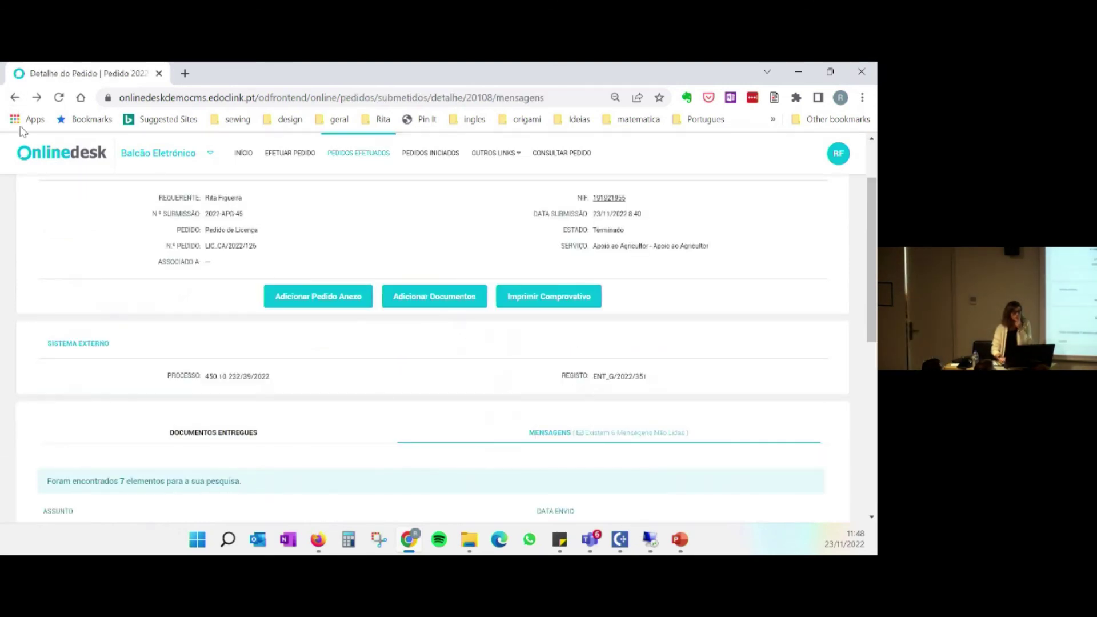
click(14, 97)
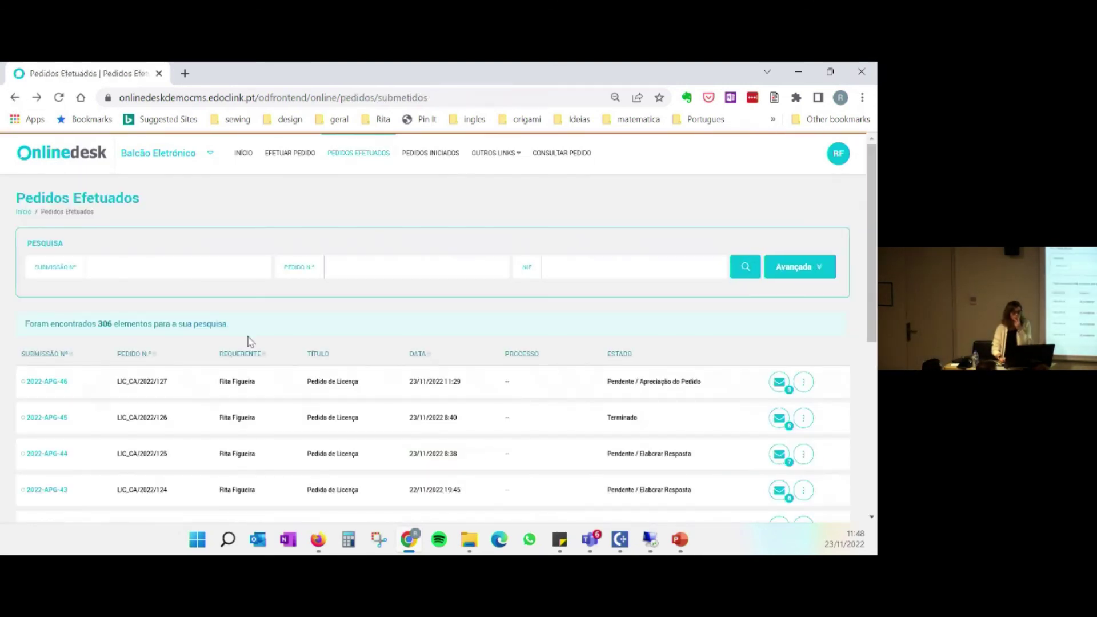